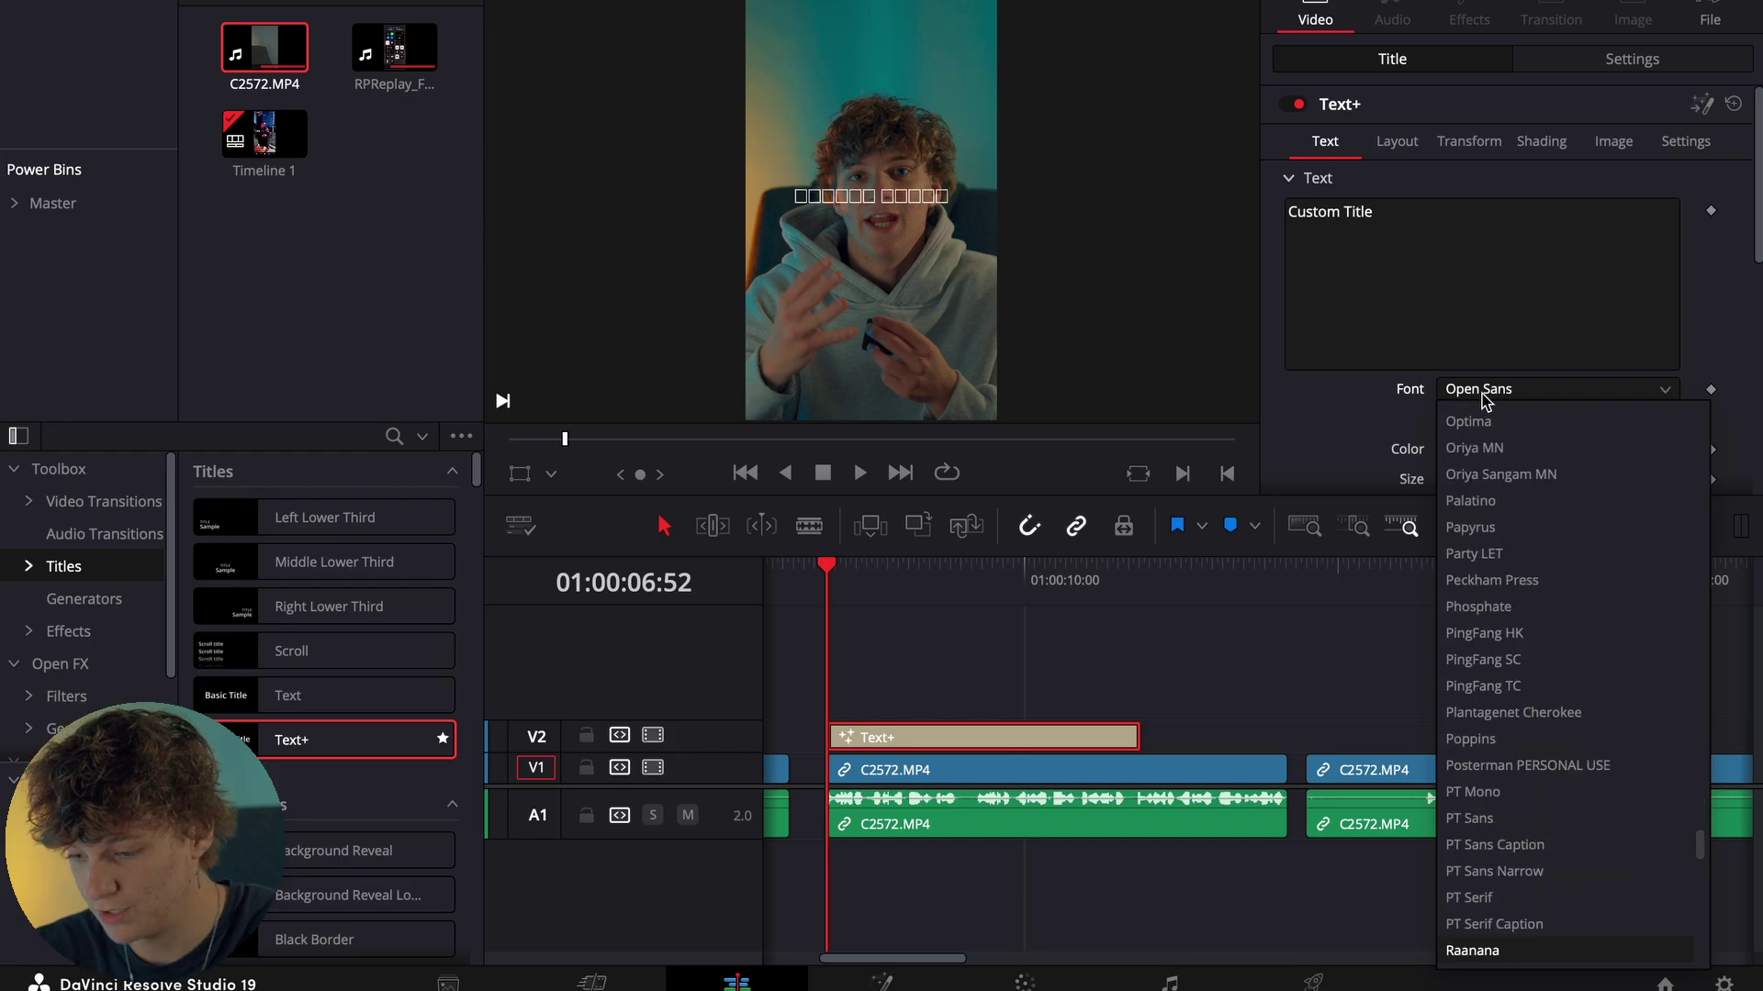
Set the custom title's font to Raleway SemiBold Italic and increase its text size to about 0.18.
key("Return")
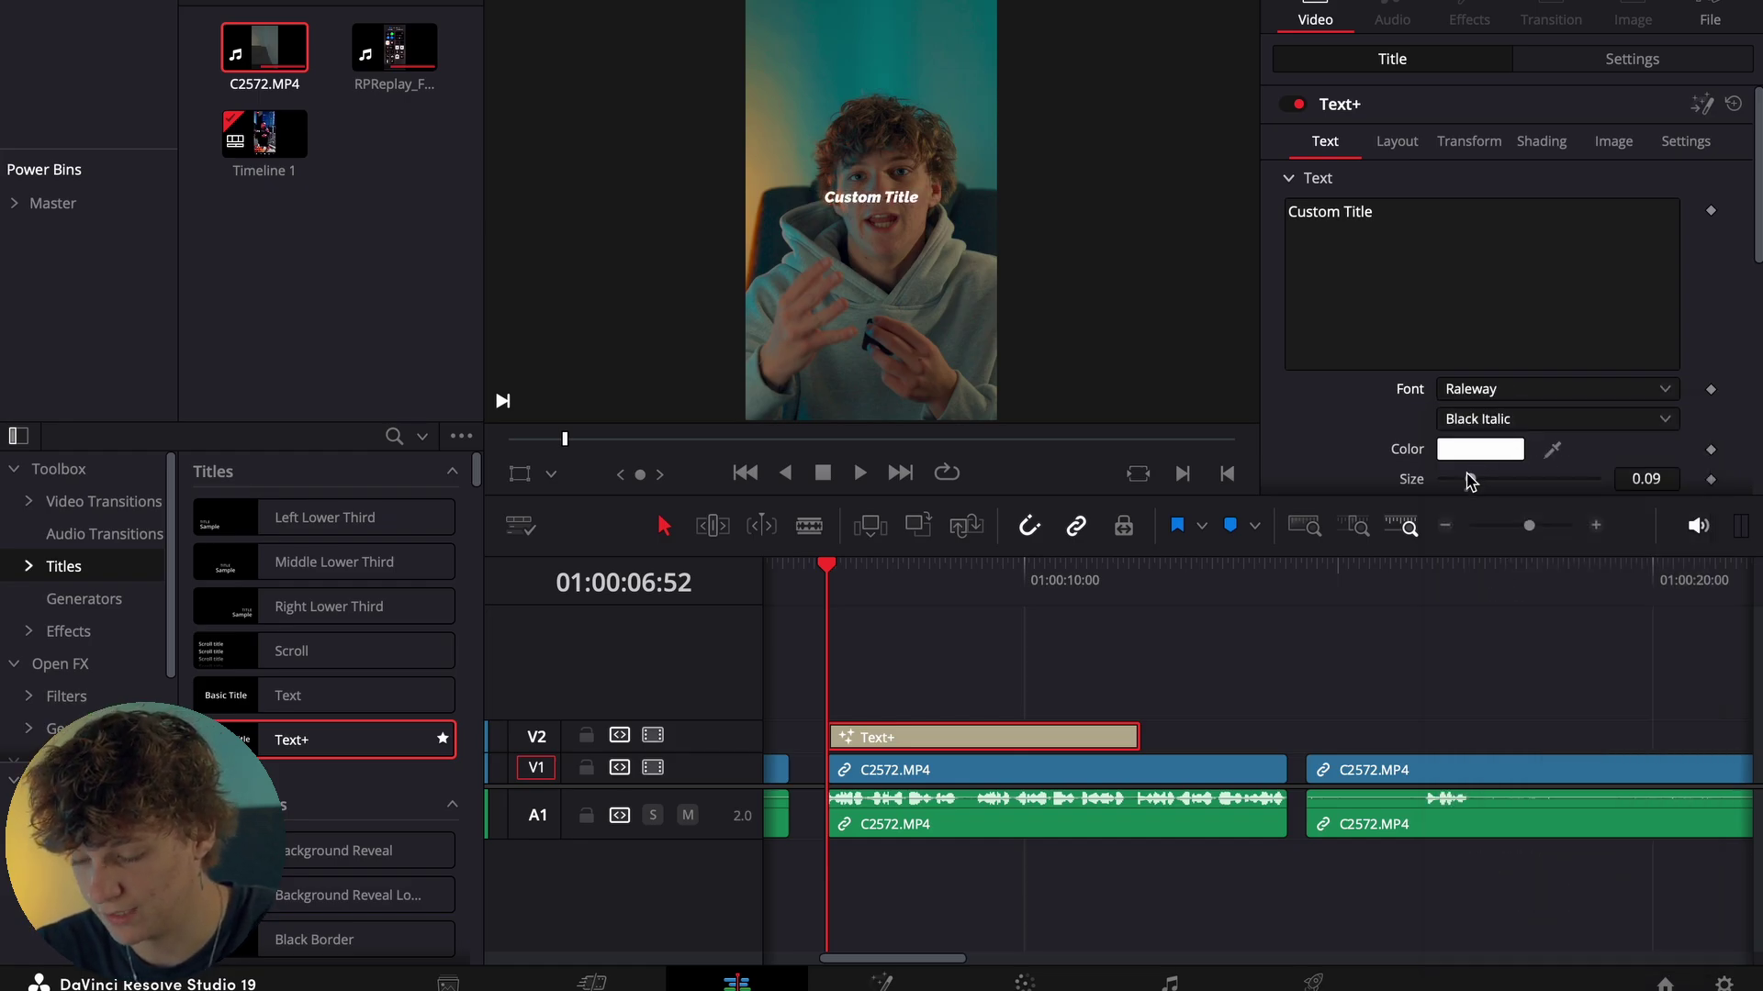
left_click_drag(1470, 479, 1497, 479)
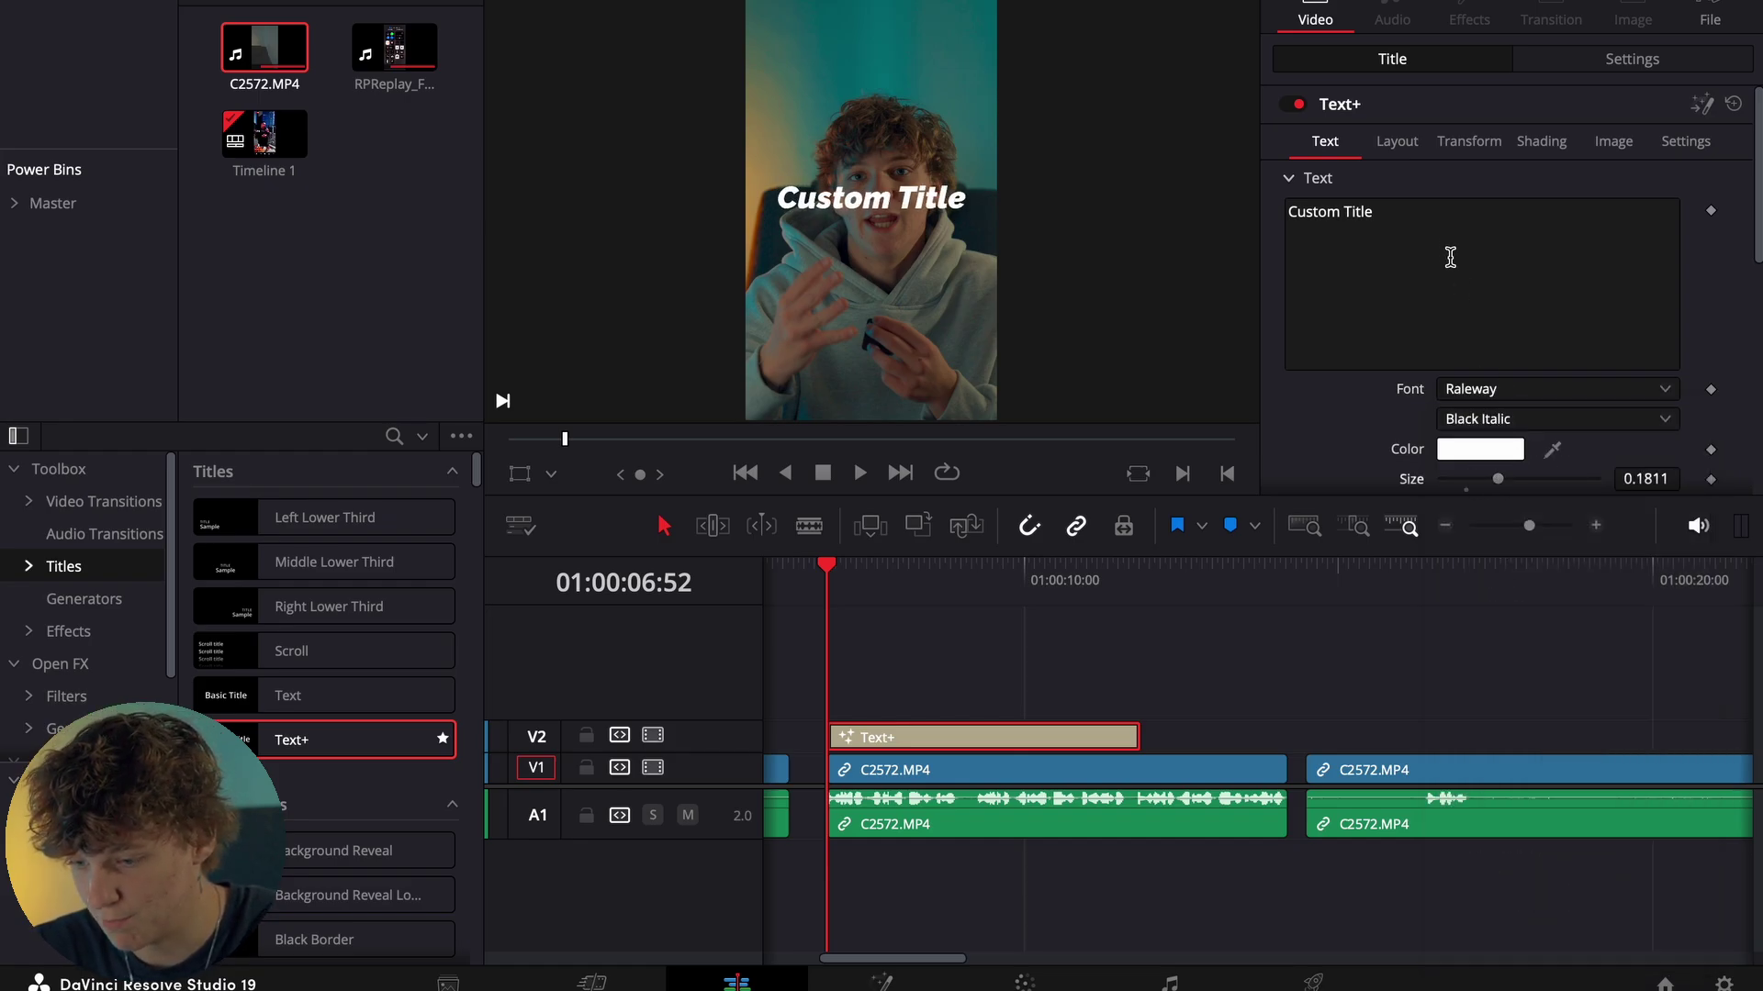
left_click(1506, 424)
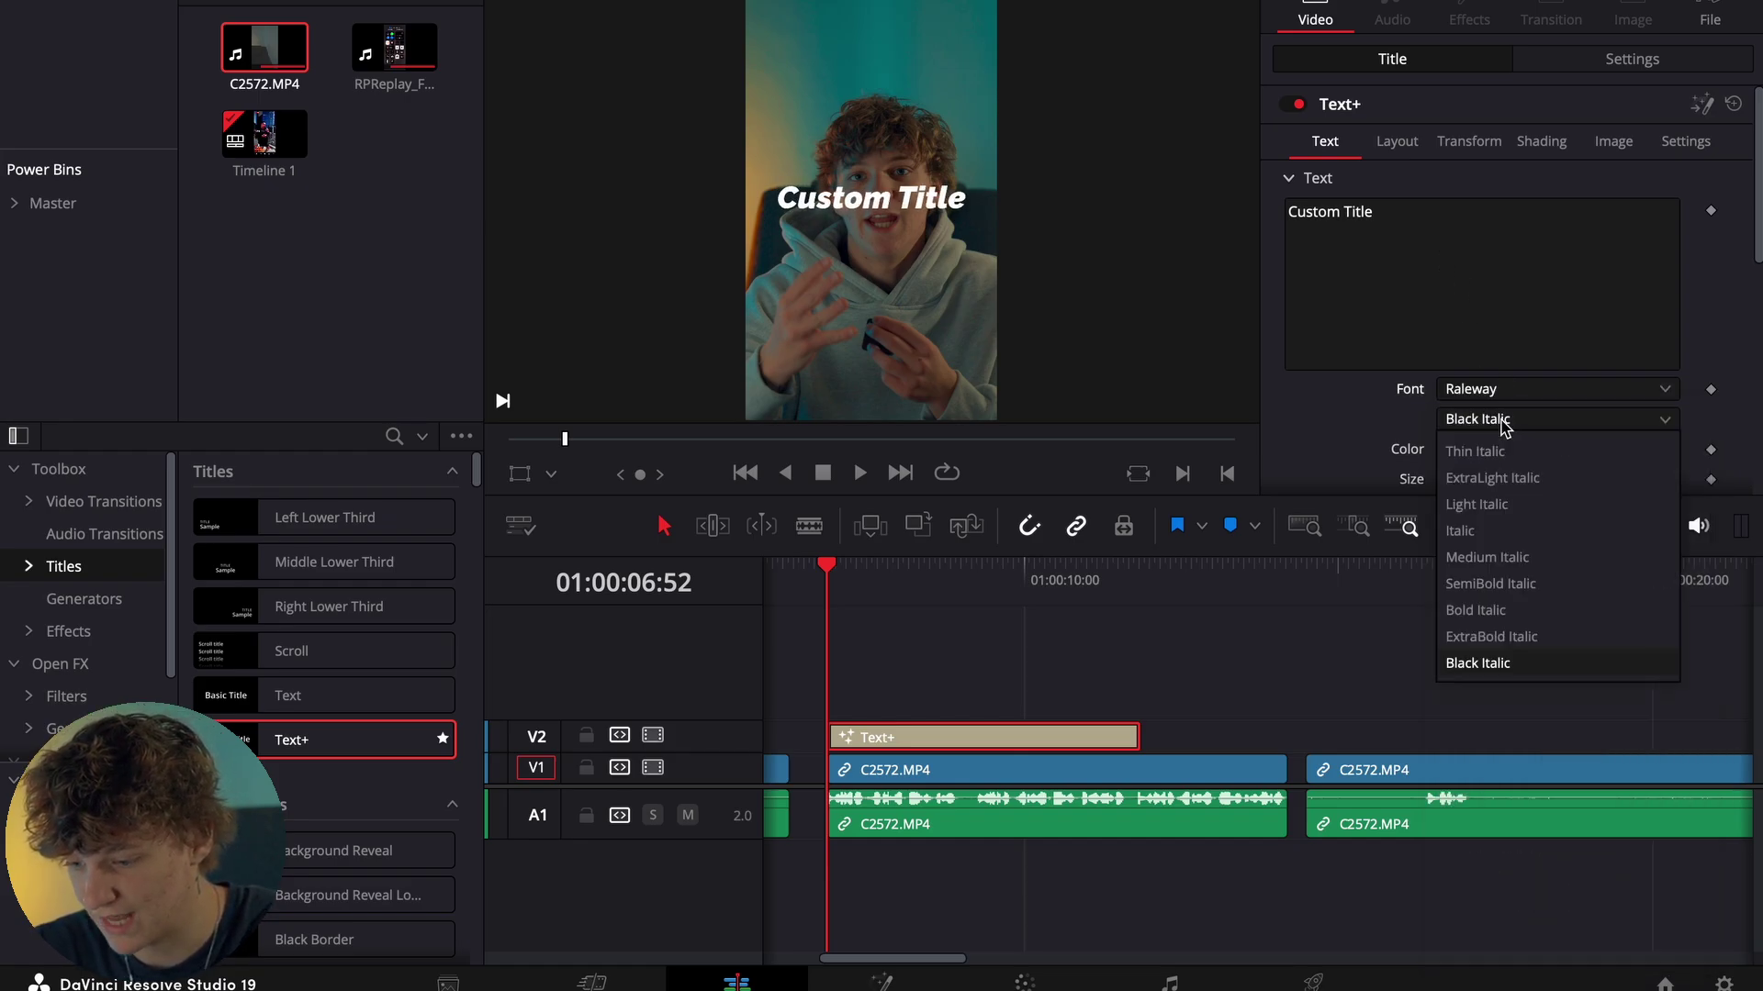
left_click(1498, 584)
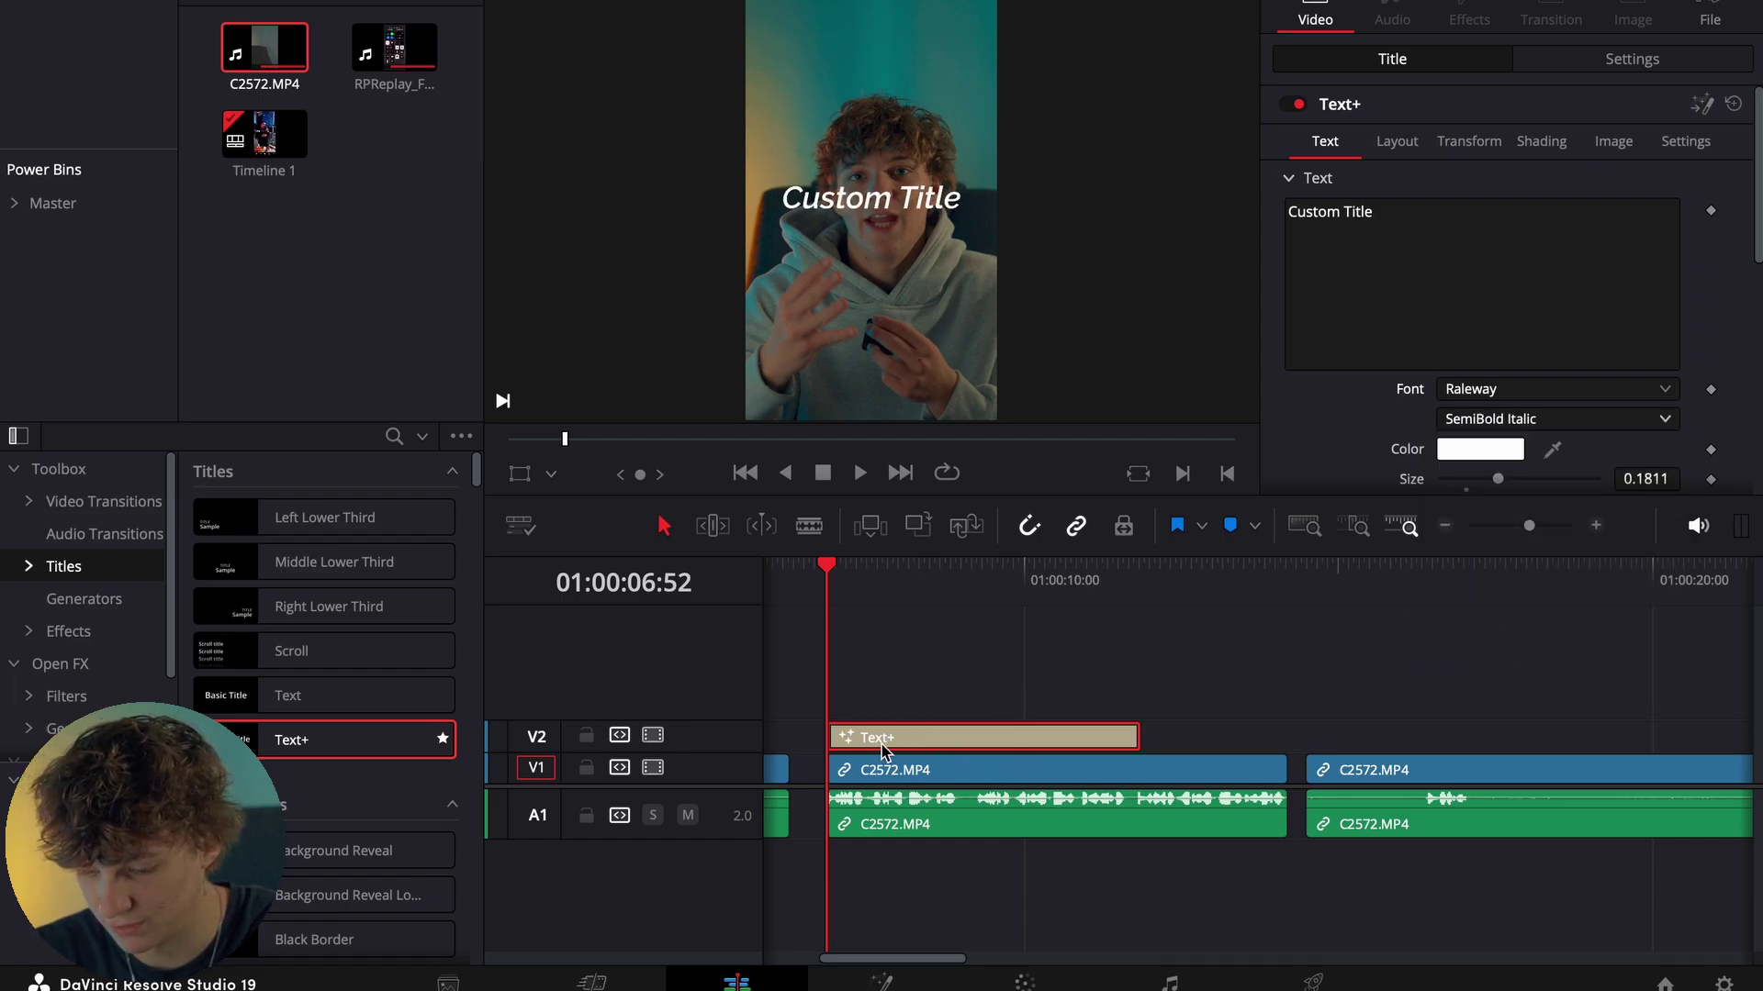
Check the reference caption, listen to the start of the C2572 clip, and replace the title text with "And you are stuck / leveling up as a" on two lines.
scroll(870, 730, "left", 4)
left_click_drag(797, 595, 818, 606)
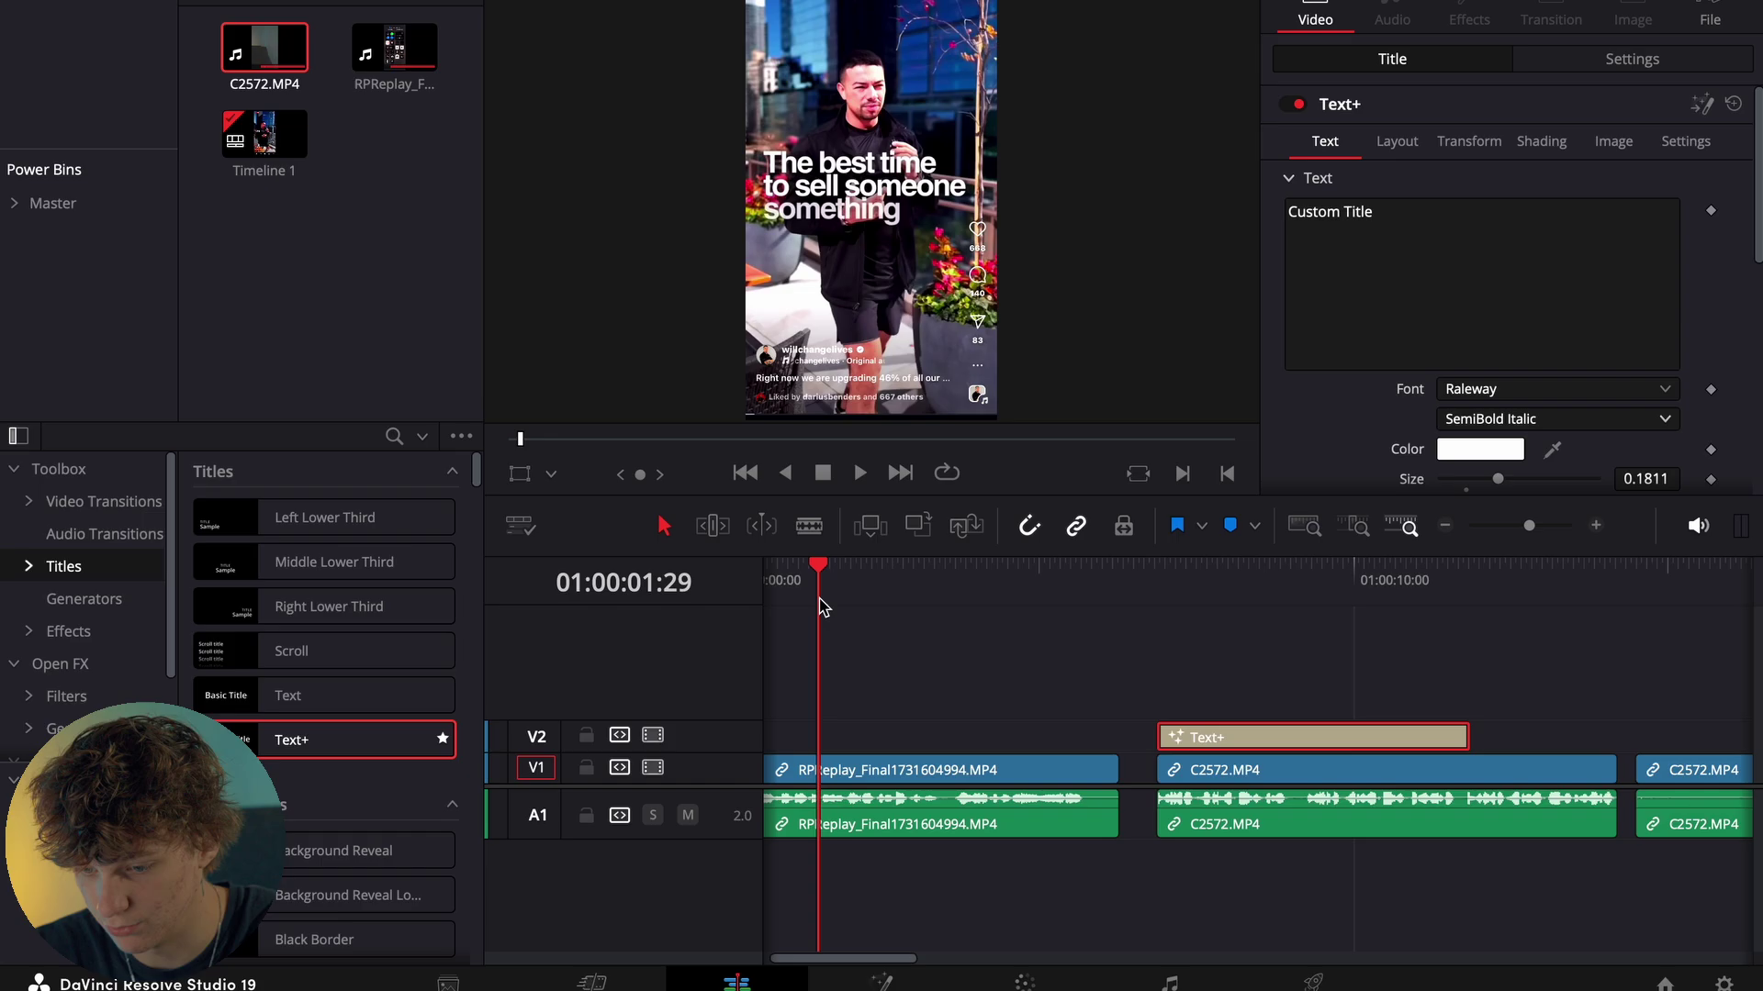
left_click(1157, 597)
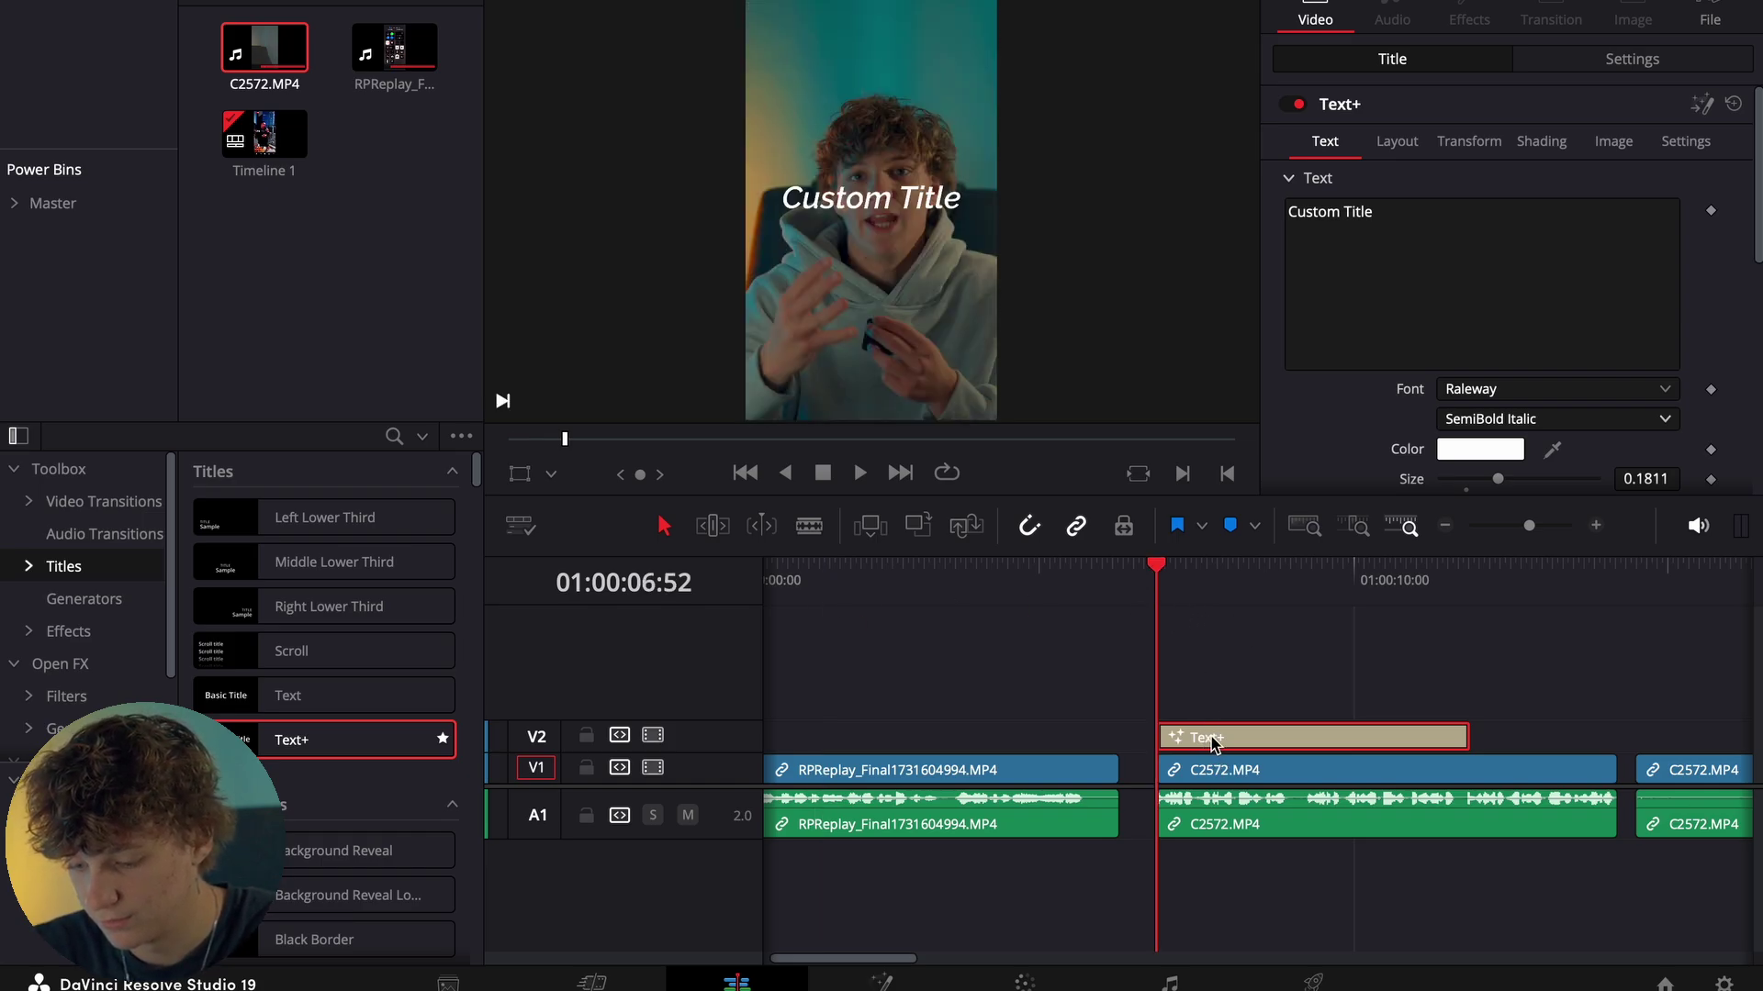
key("space")
key("space")
left_click_drag(1239, 579, 1159, 576)
left_click_drag(1414, 222, 1214, 229)
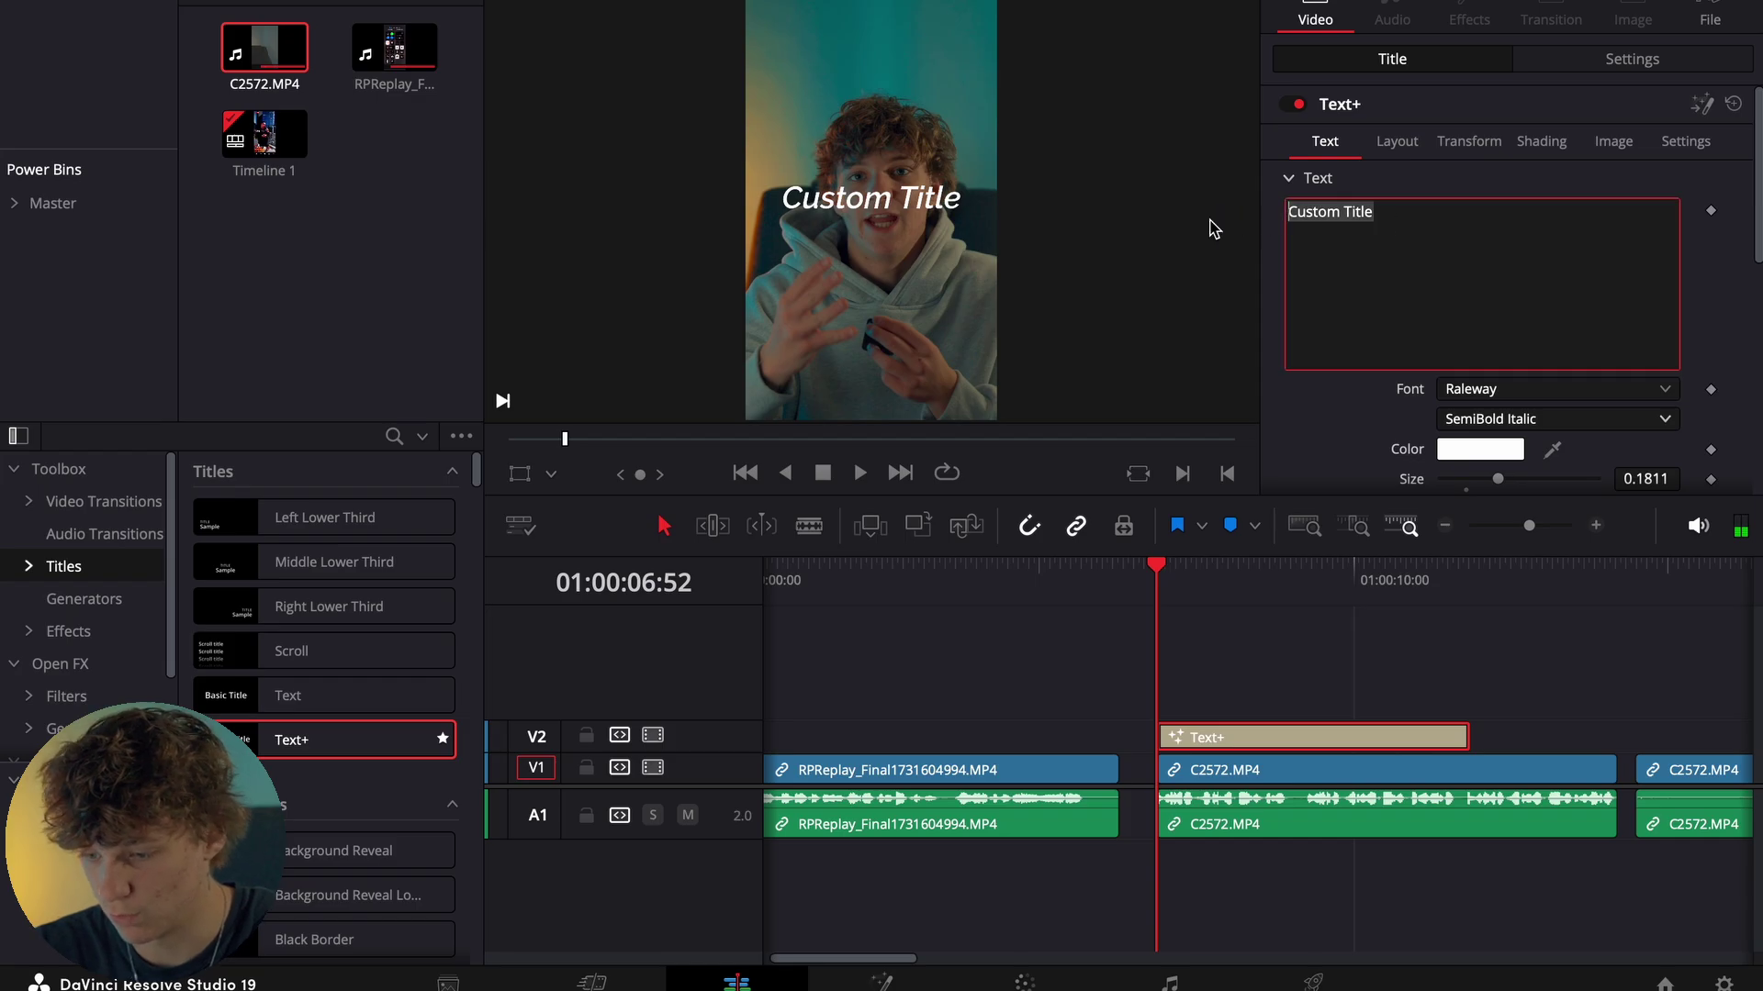
type("And")
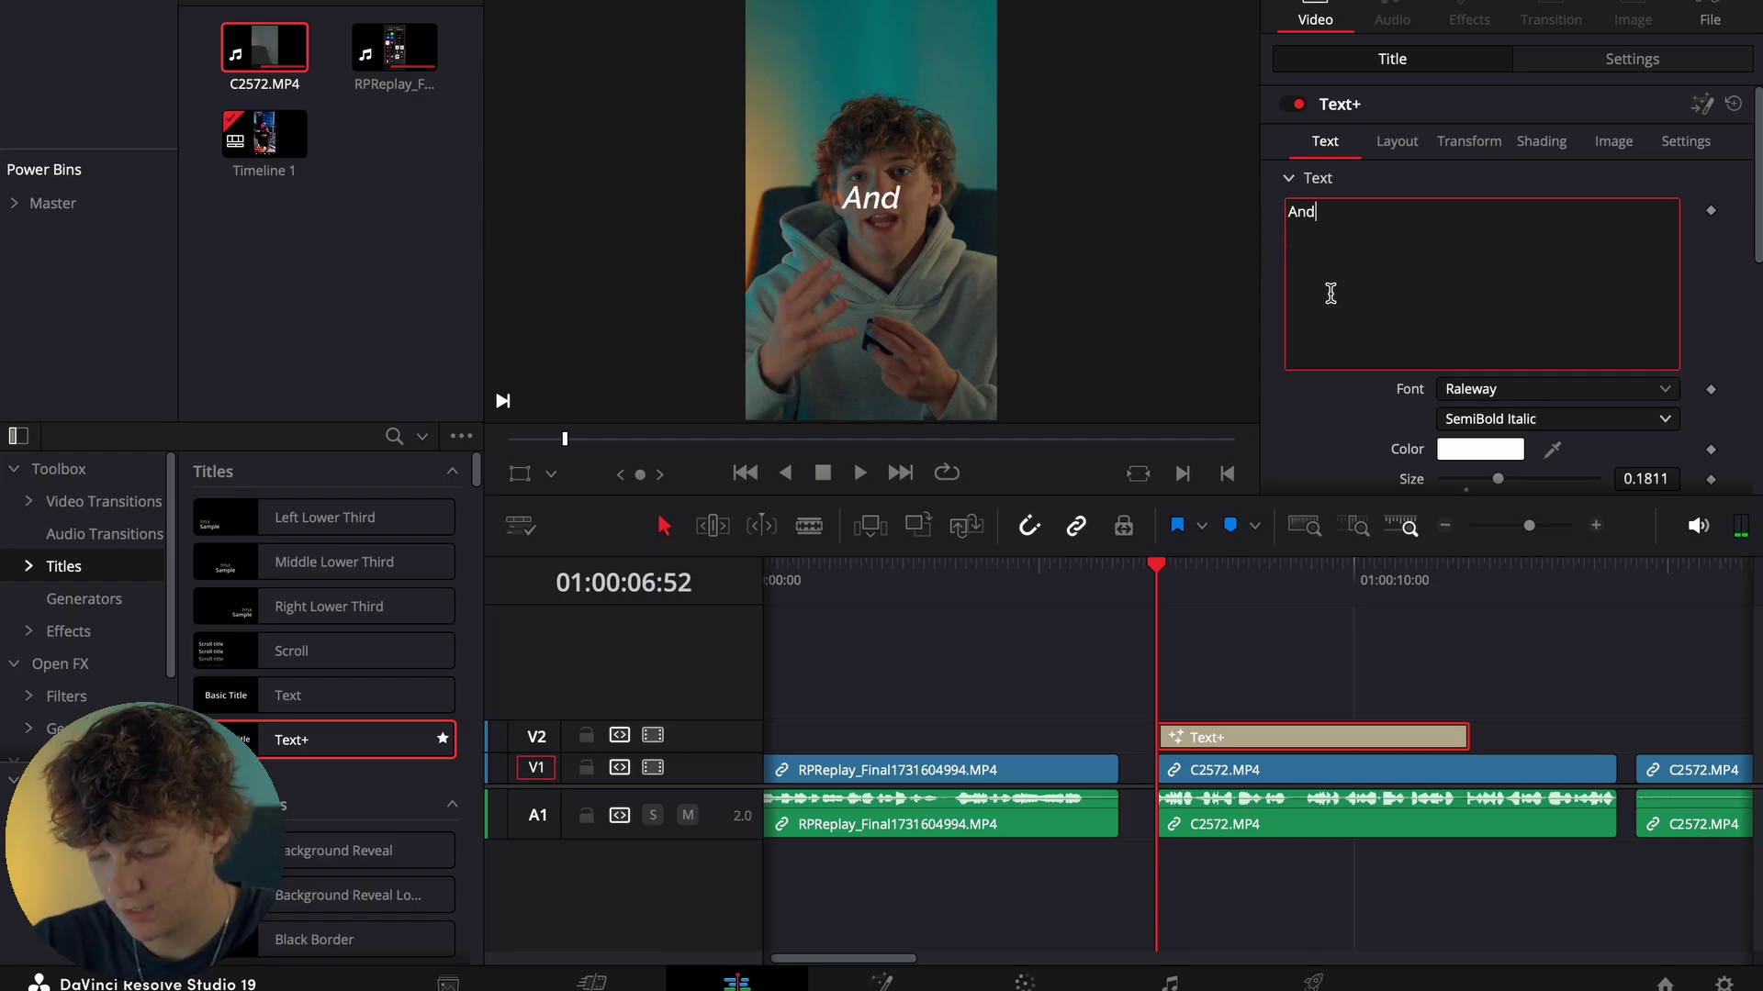
type(" you are stuck")
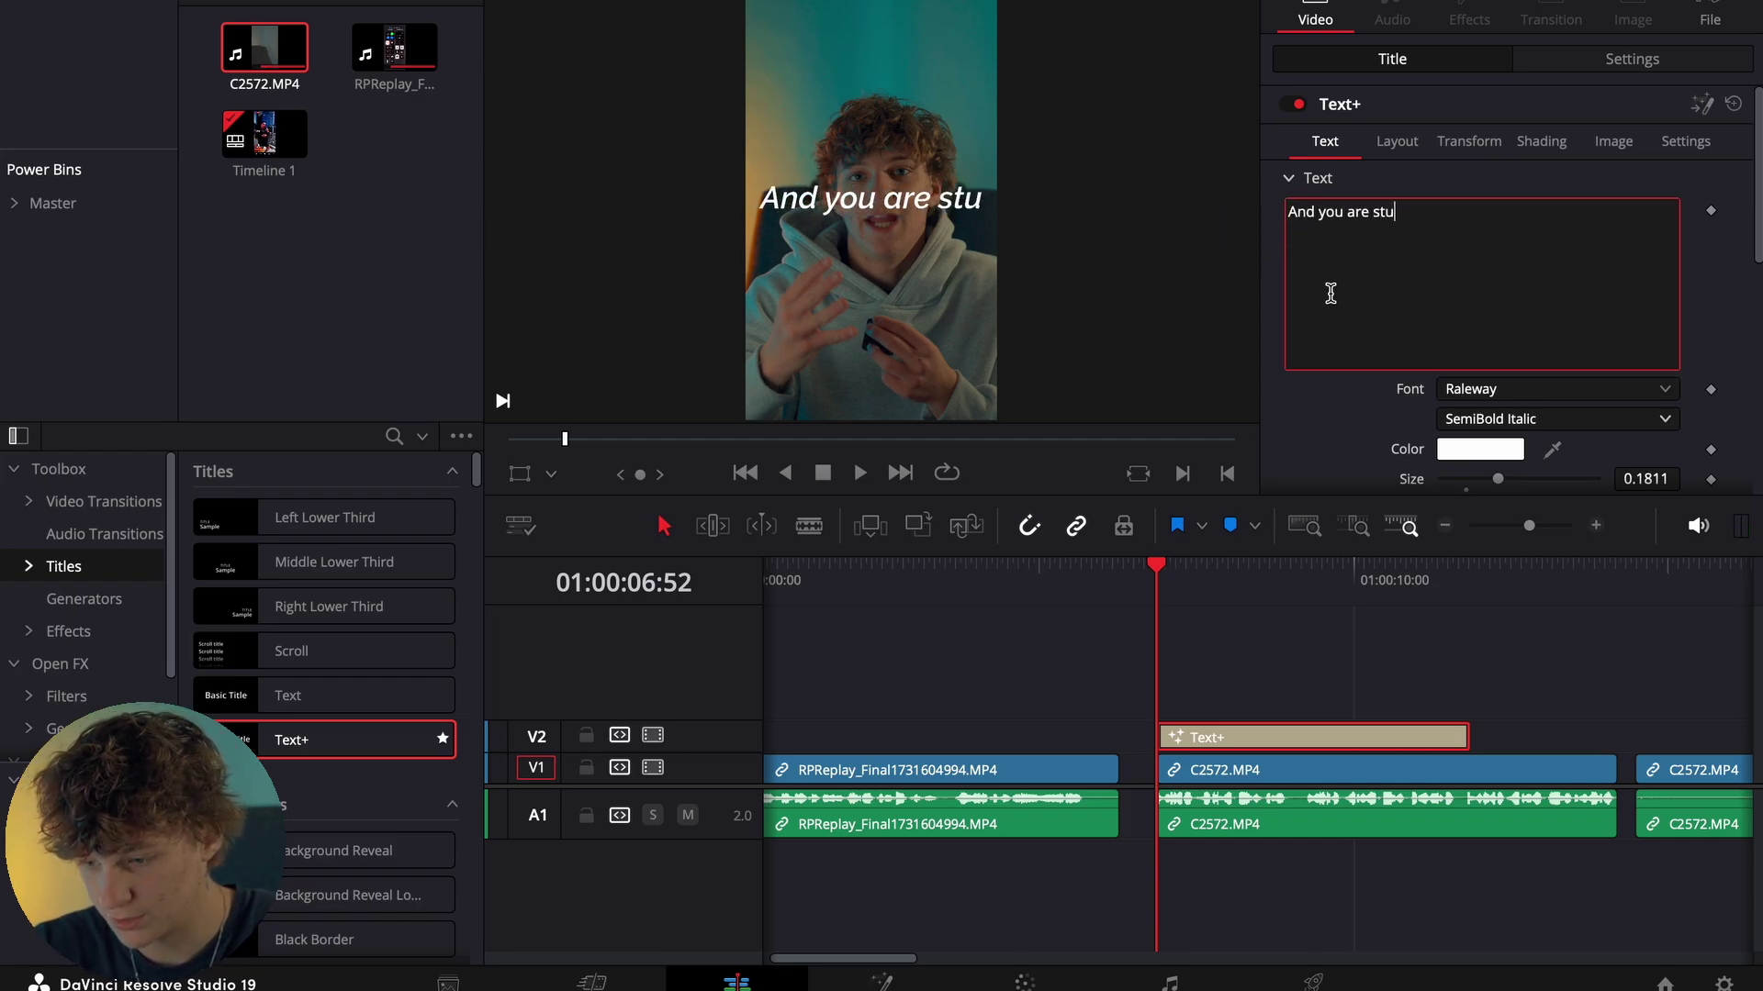
key("Return")
type("leveling ")
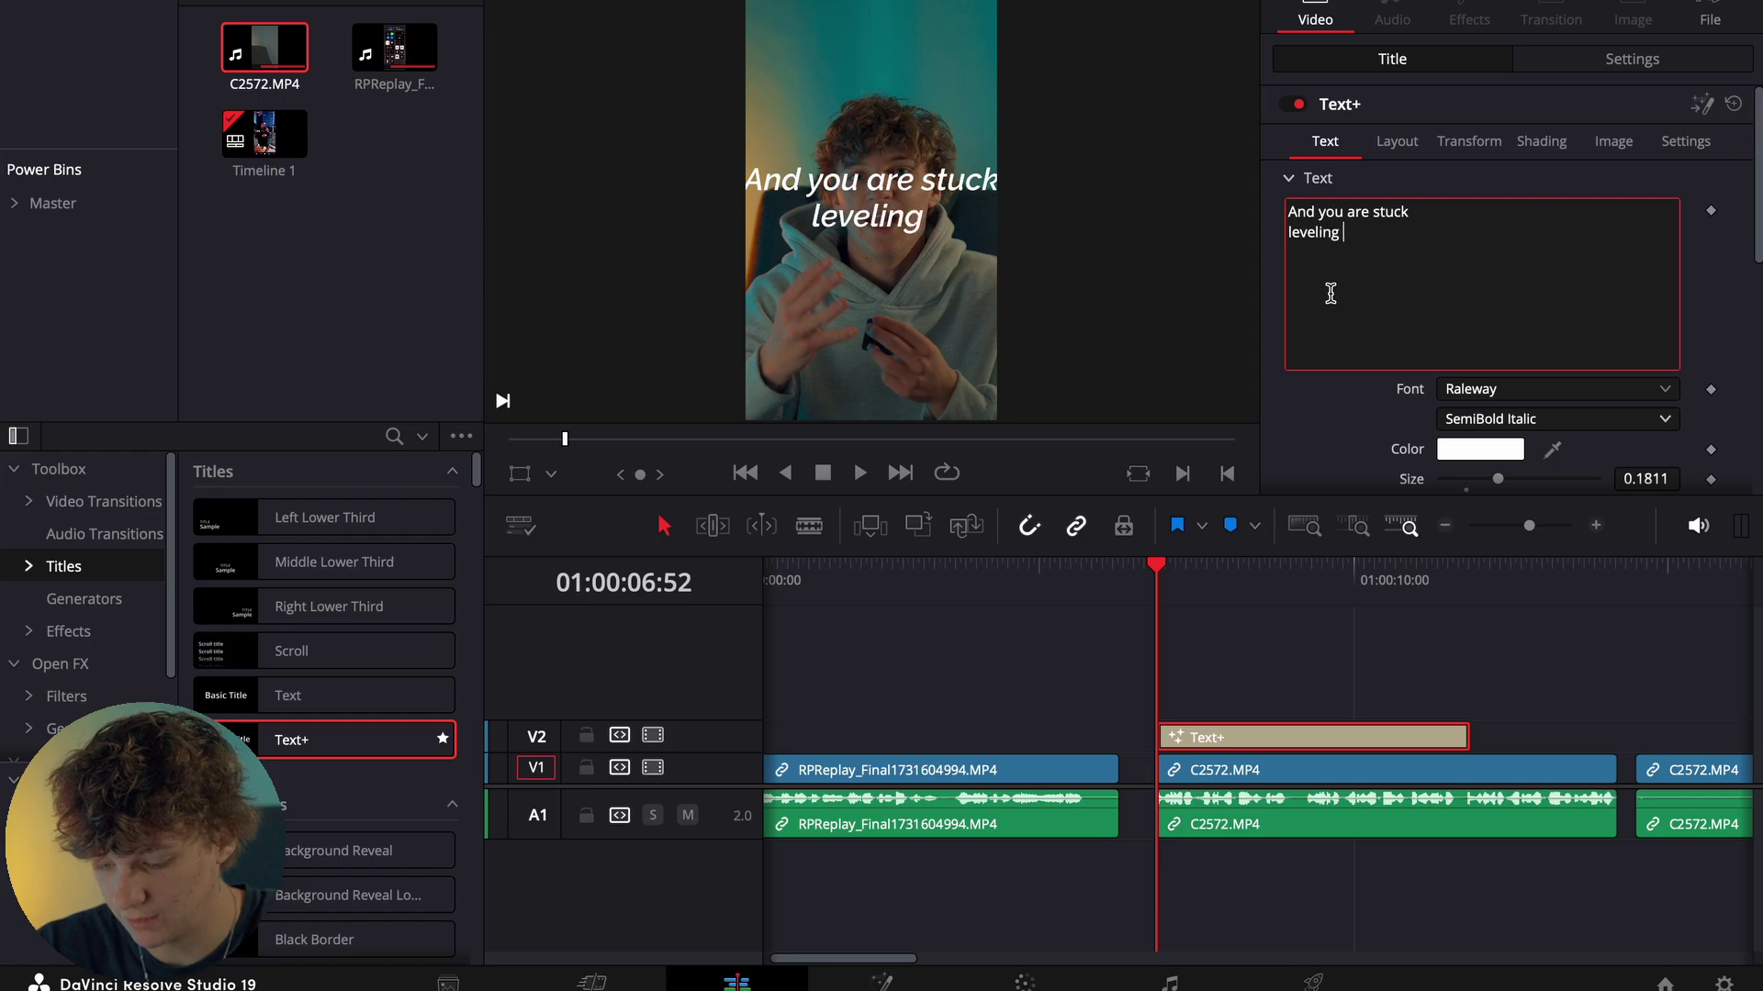
type("up as a")
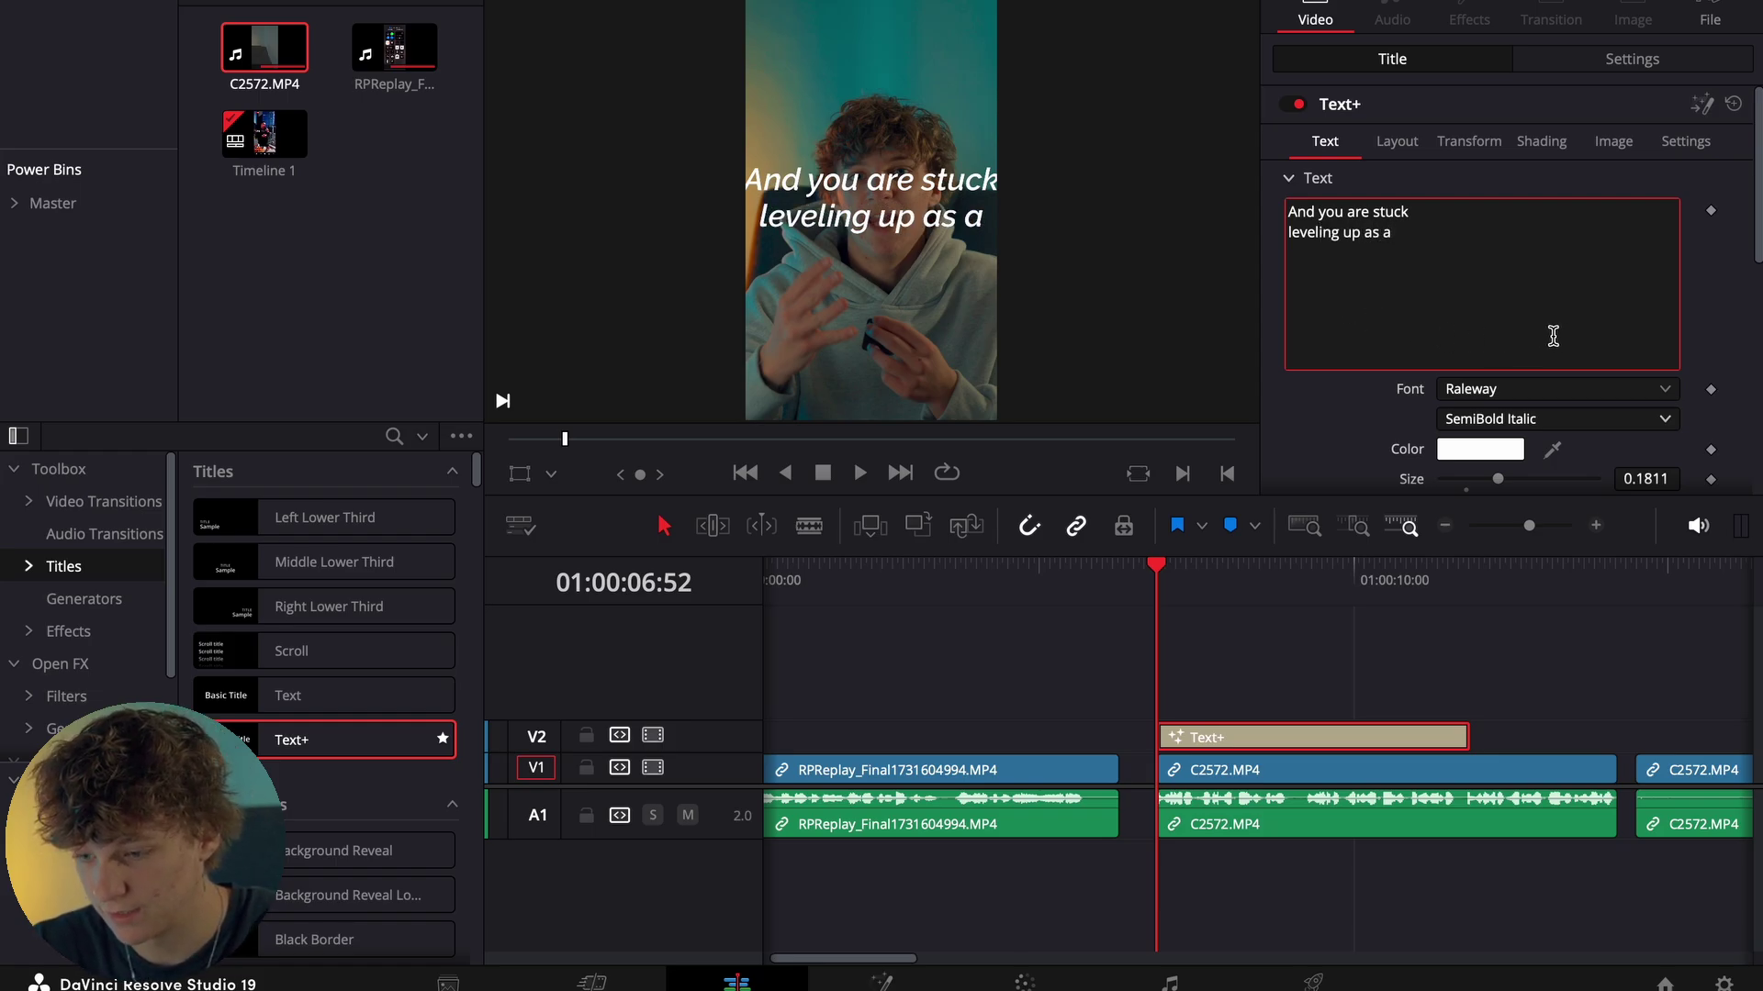
Reduce the title's text size to about 0.16 and lower its vertical center to 0.324.
left_click(1397, 141)
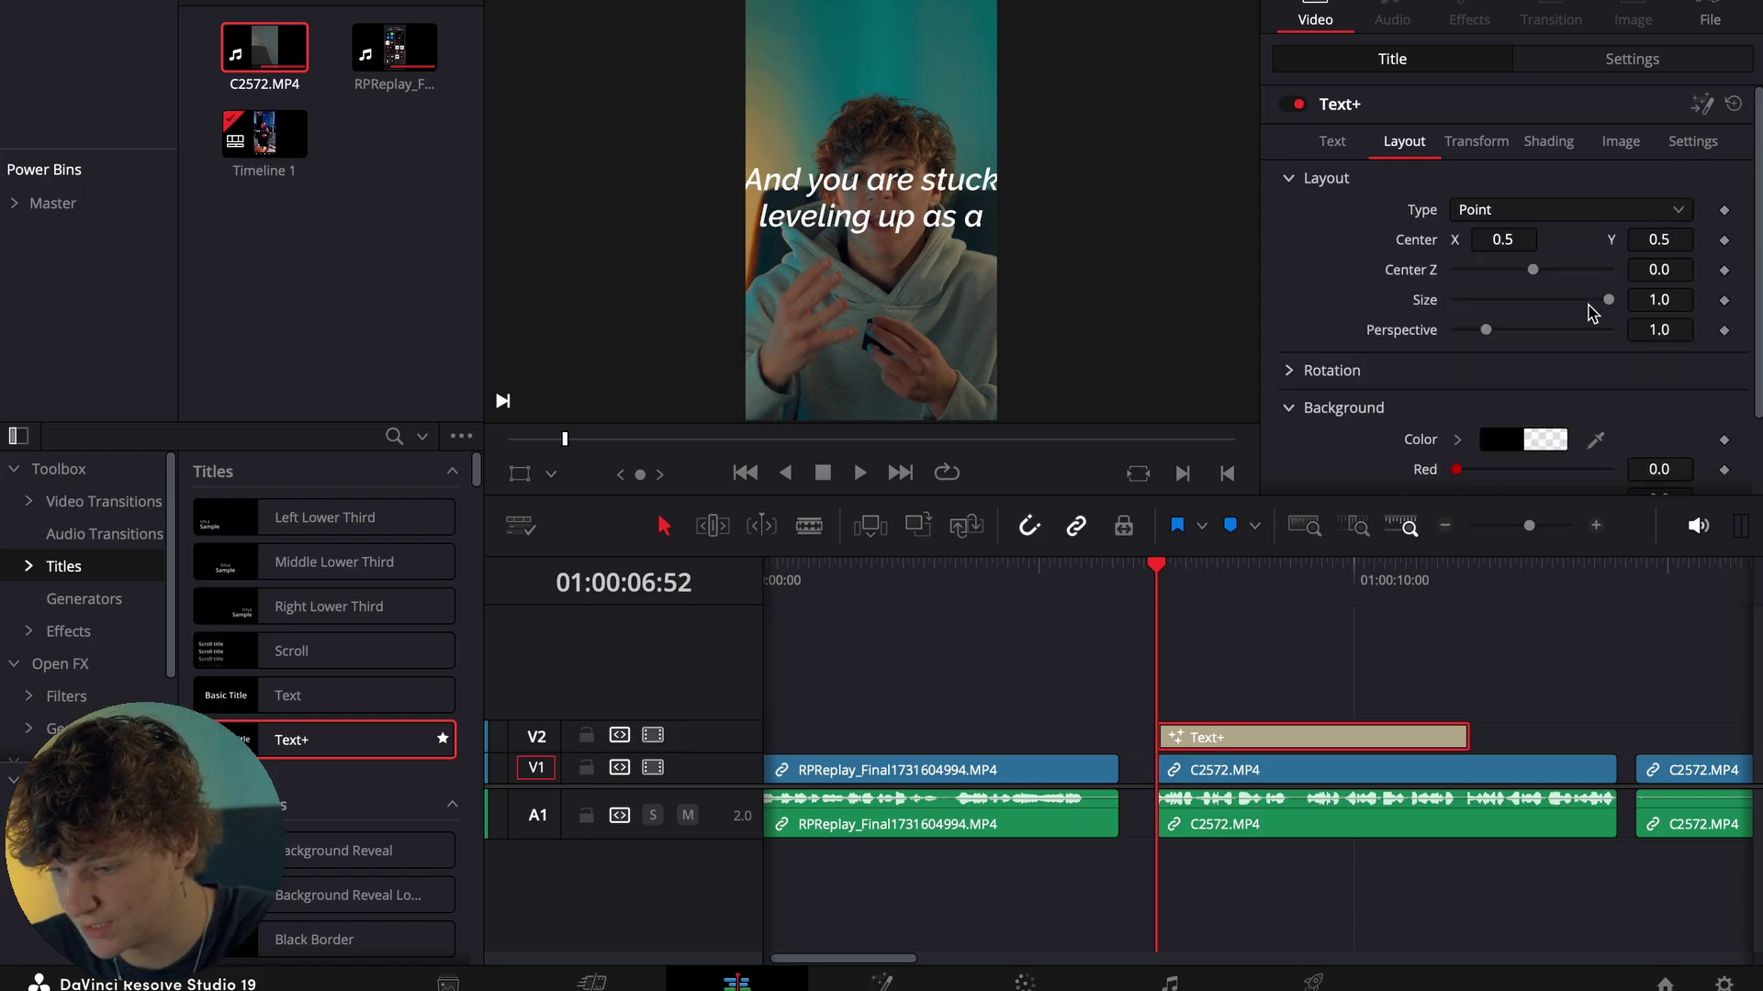
left_click(1332, 141)
scroll(1523, 454, "down", 1)
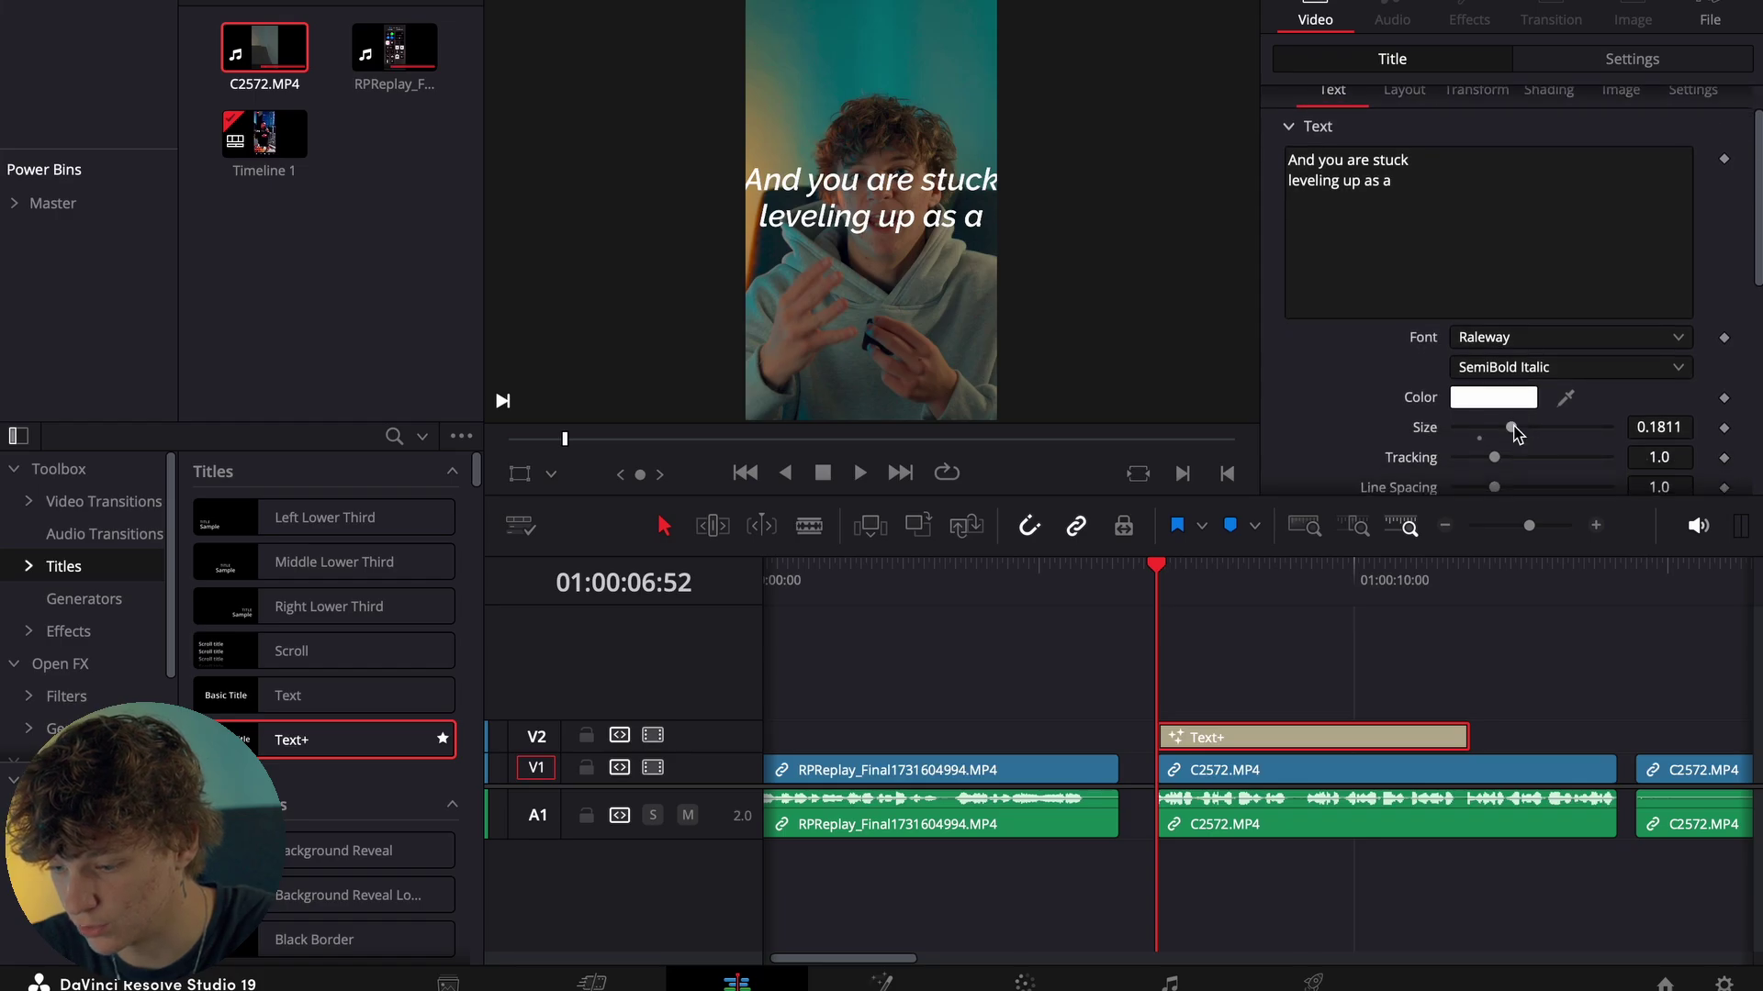
left_click_drag(1512, 431, 1503, 429)
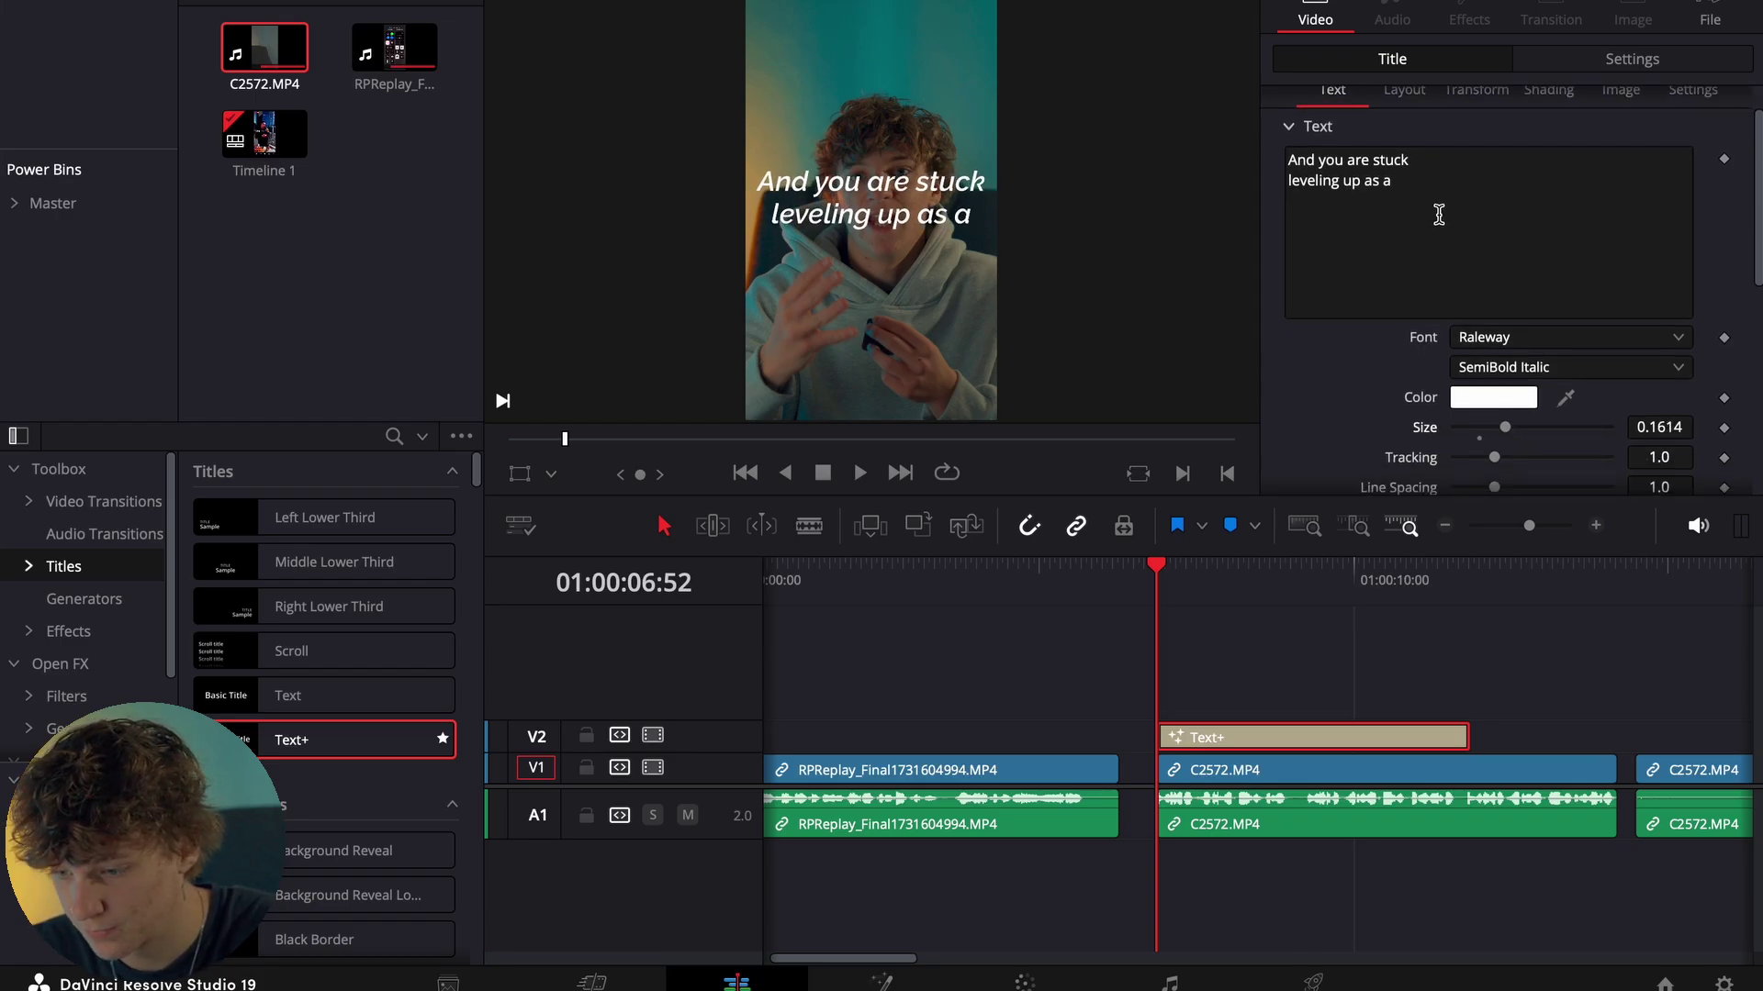
left_click(1396, 92)
left_click_drag(1659, 187, 1637, 188)
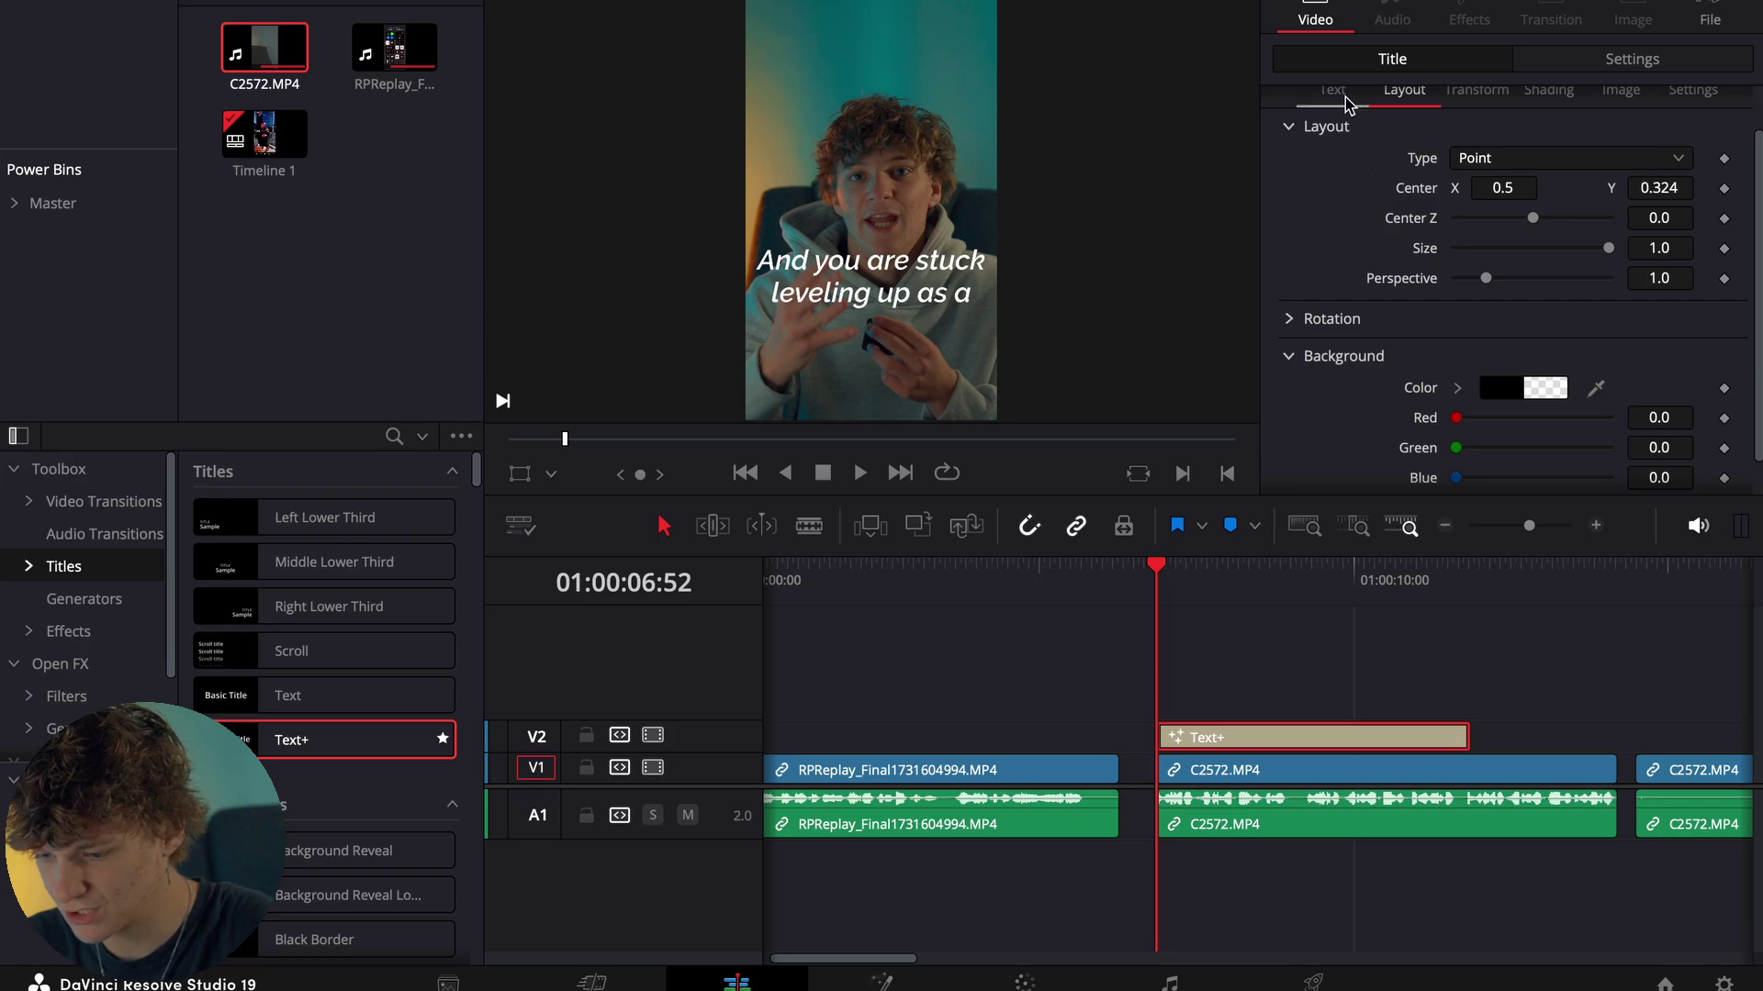
Change the title's Raleway font style to ExtraBold Italic.
left_click(1345, 92)
left_click(1493, 374)
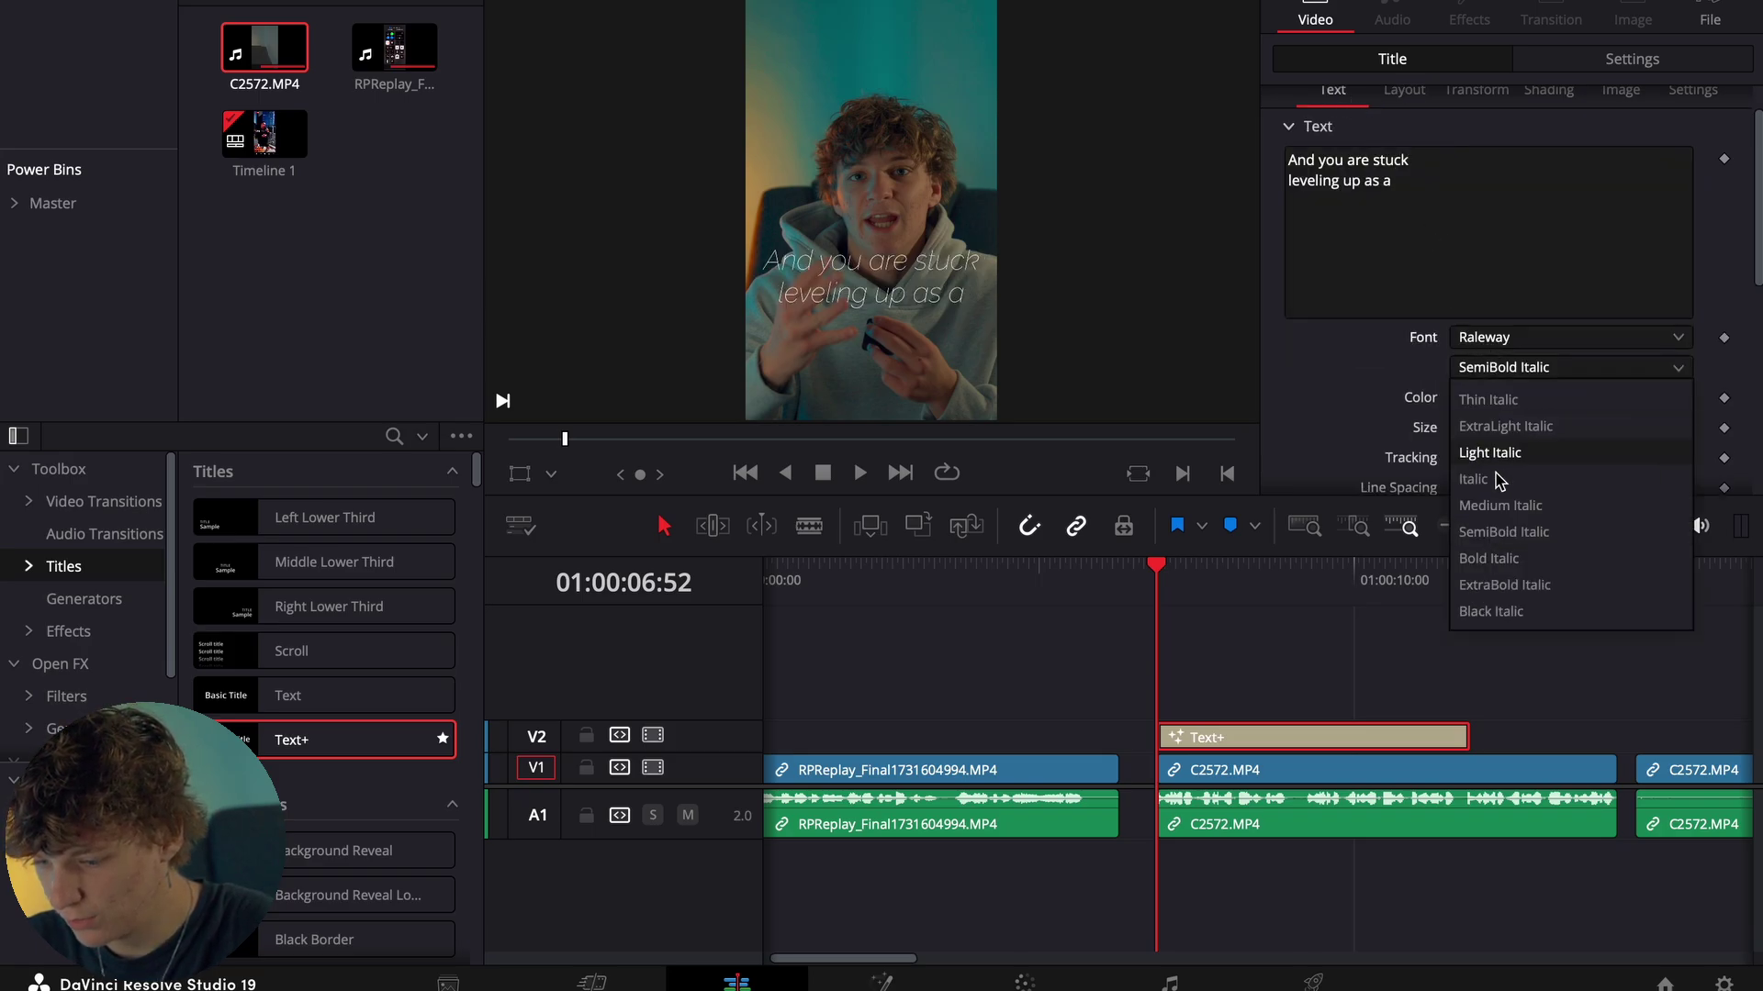
left_click(1510, 587)
Capitalize the first letter of every word in the title, making it "And You Are Stuck / Leveling Up As A".
left_click(1325, 162)
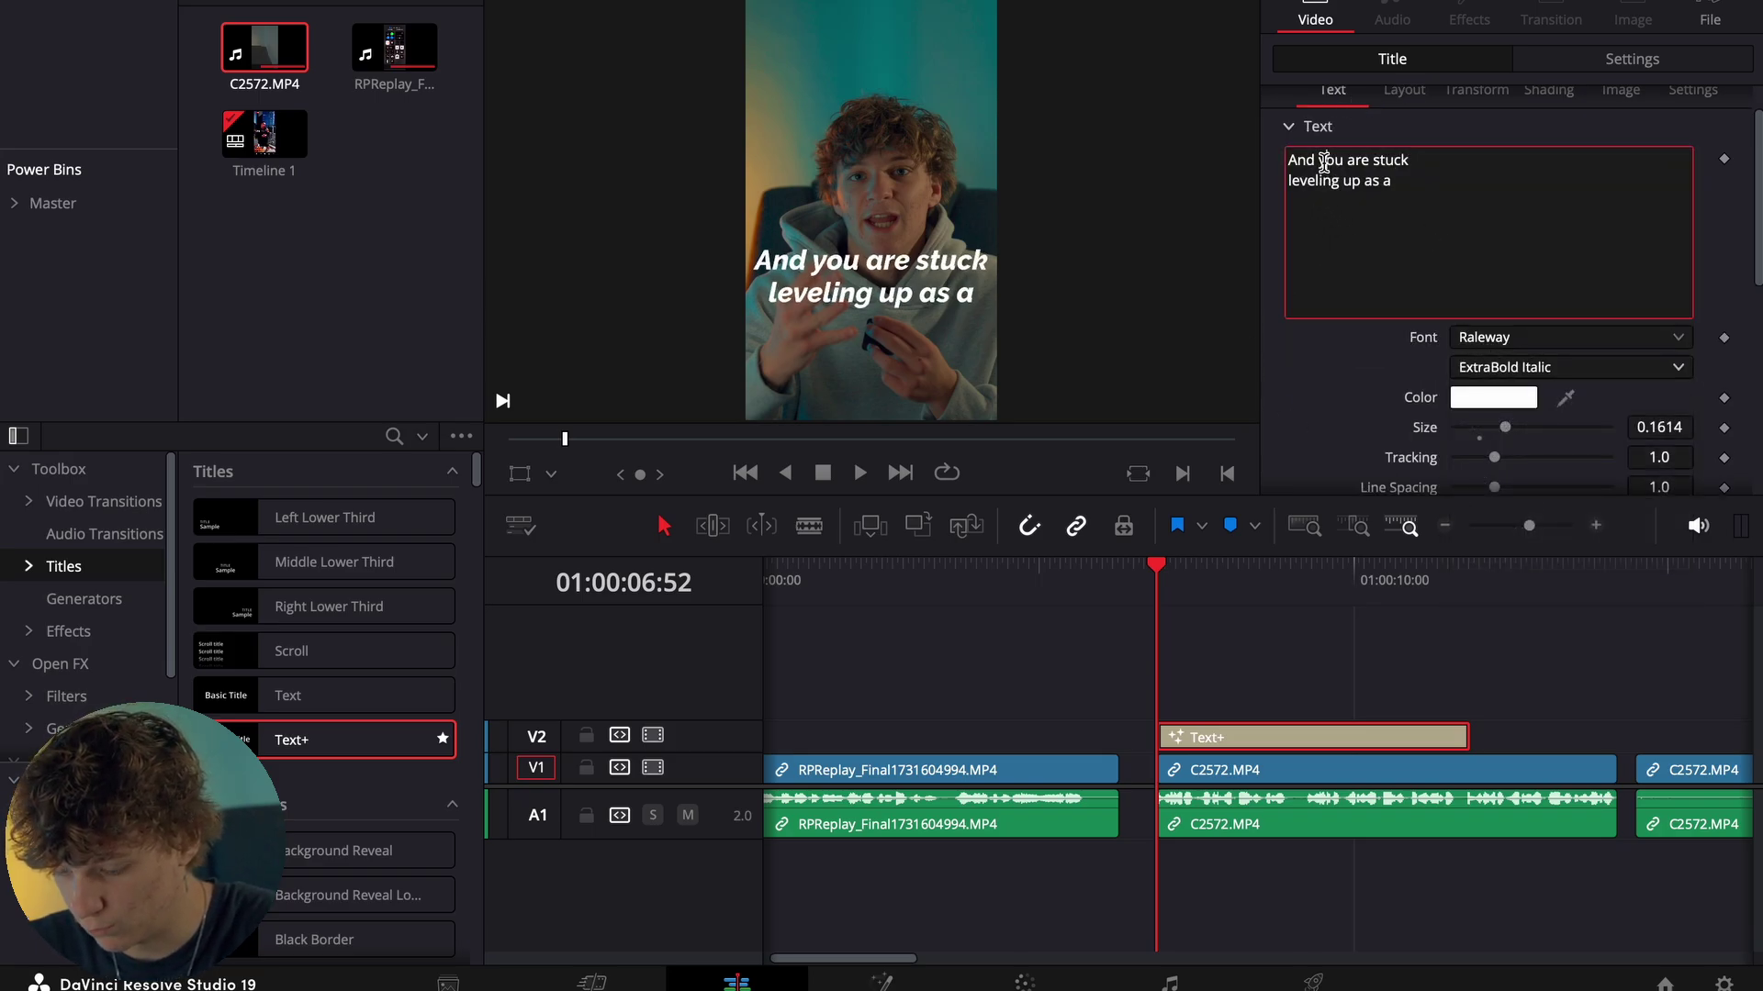
key("BackSpace")
type("Y")
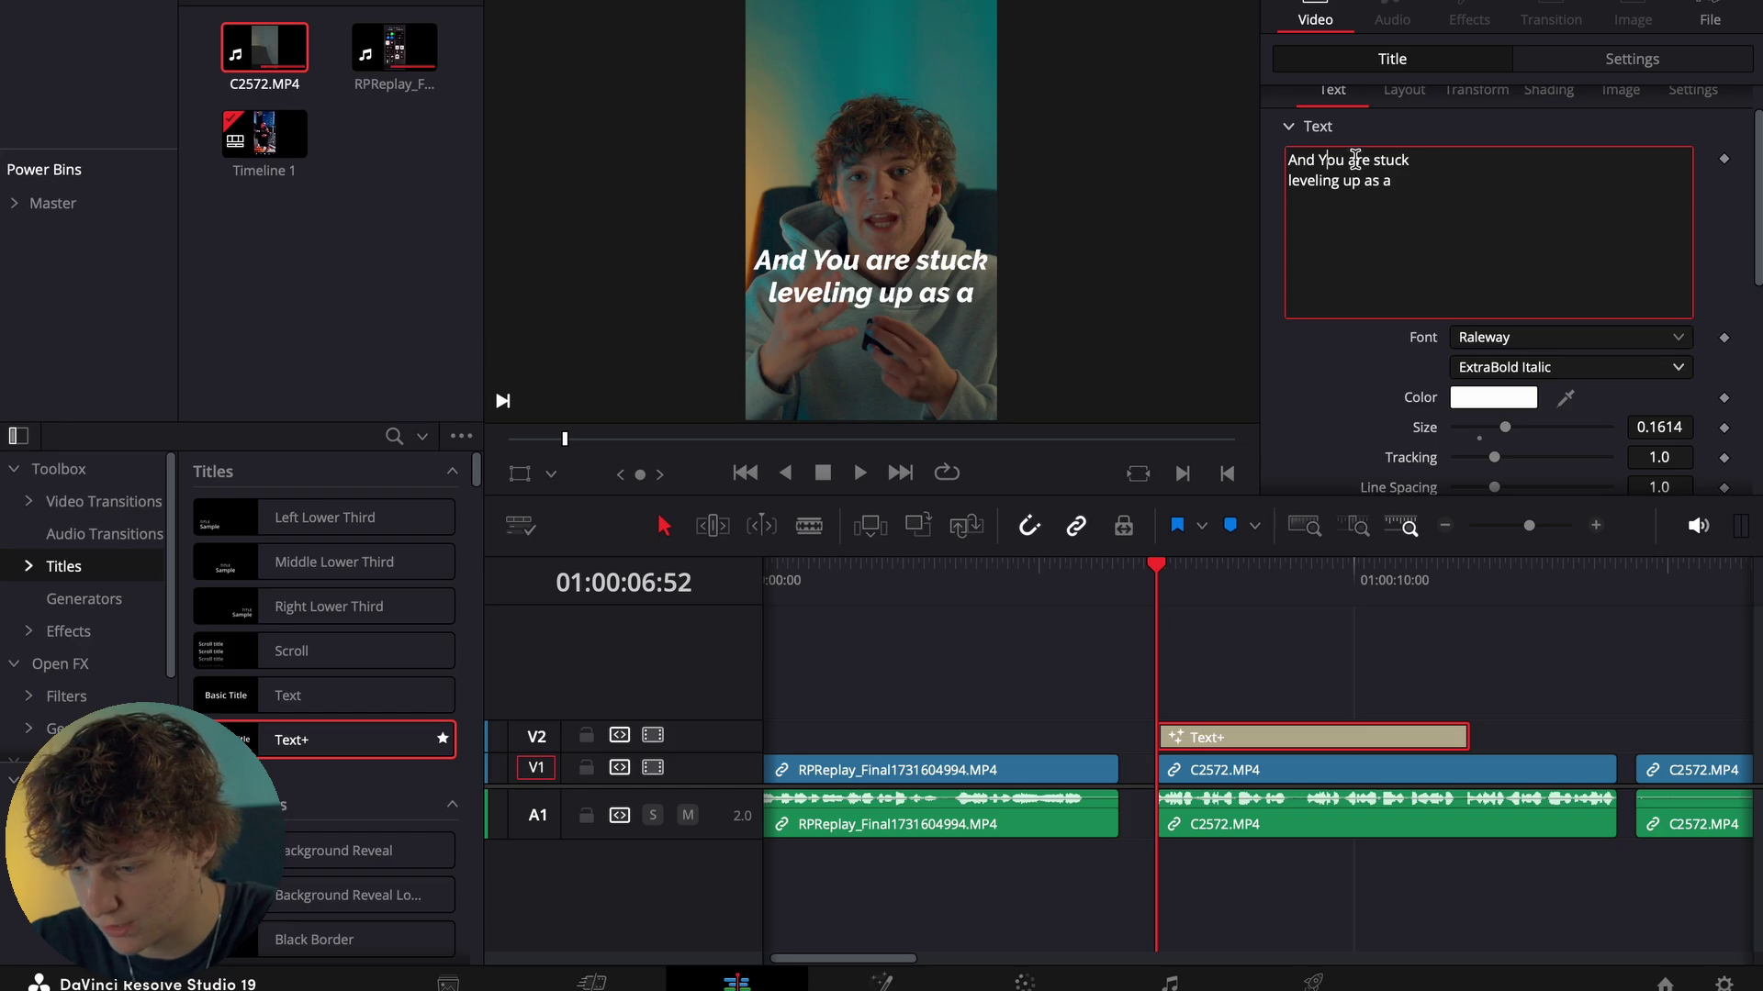
left_click(1356, 162)
key("BackSpace")
type("A")
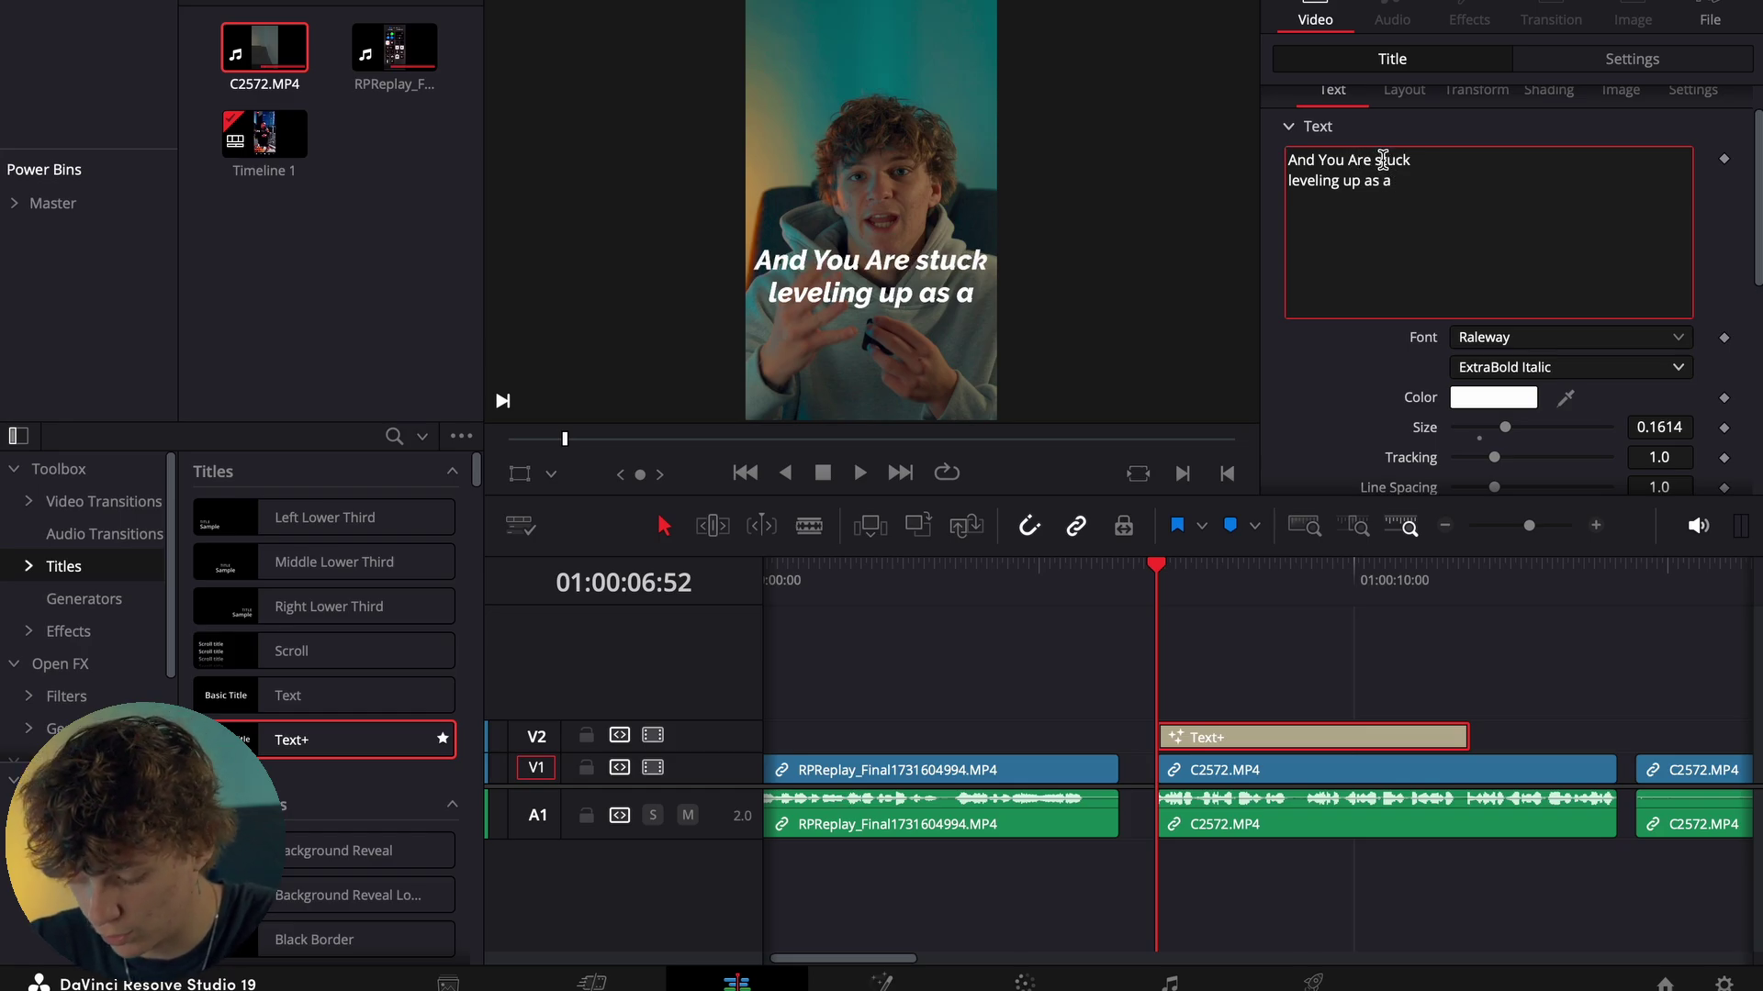
left_click(1383, 162)
key("BackSpace")
type("S")
left_click(1293, 181)
key("BackSpace")
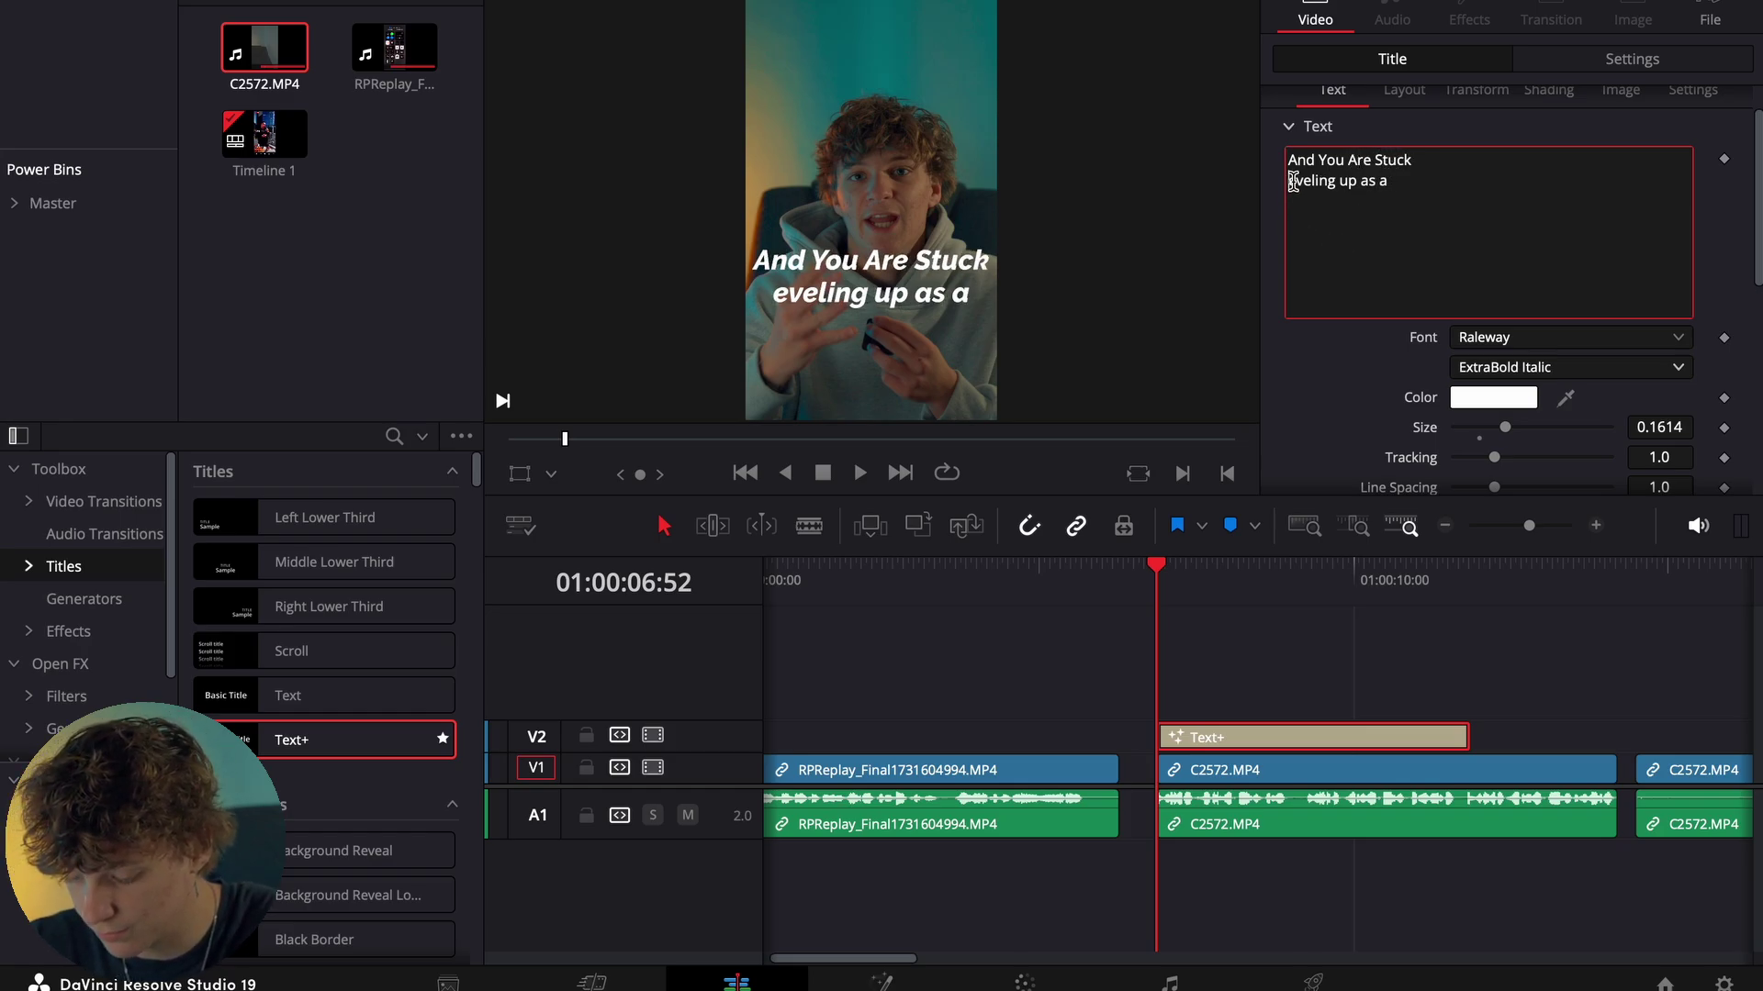
type("L")
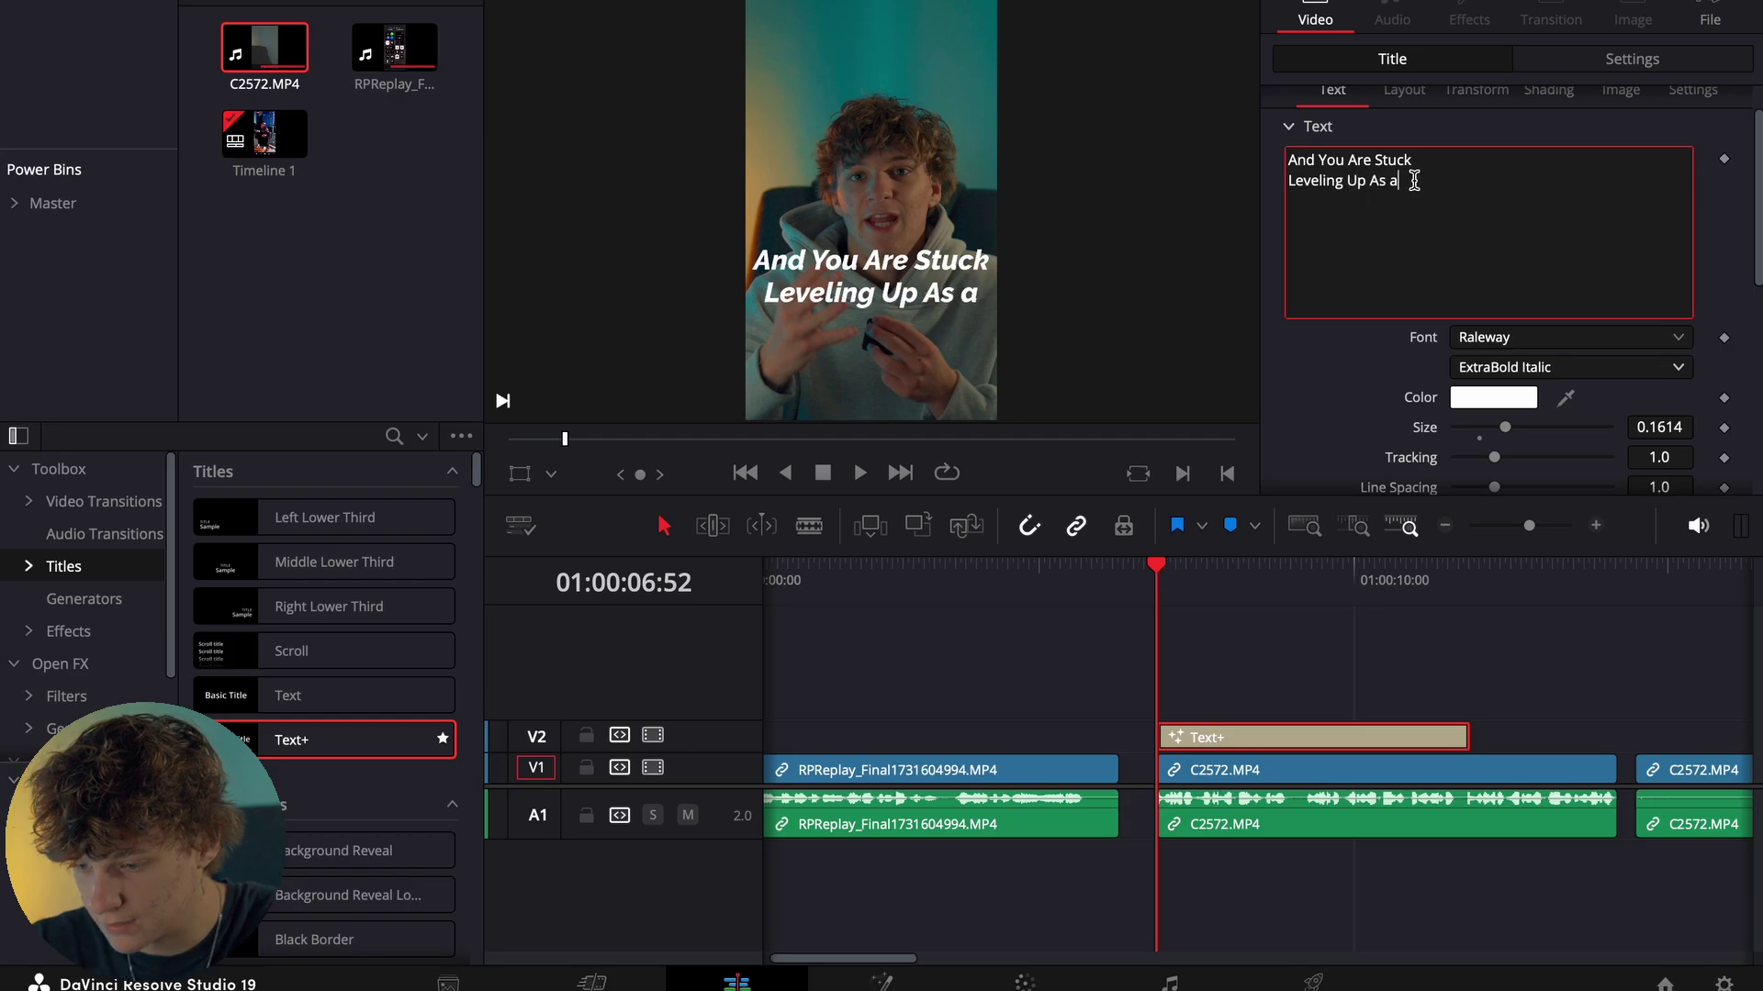
left_click(1411, 181)
key("BackSpace")
type("A")
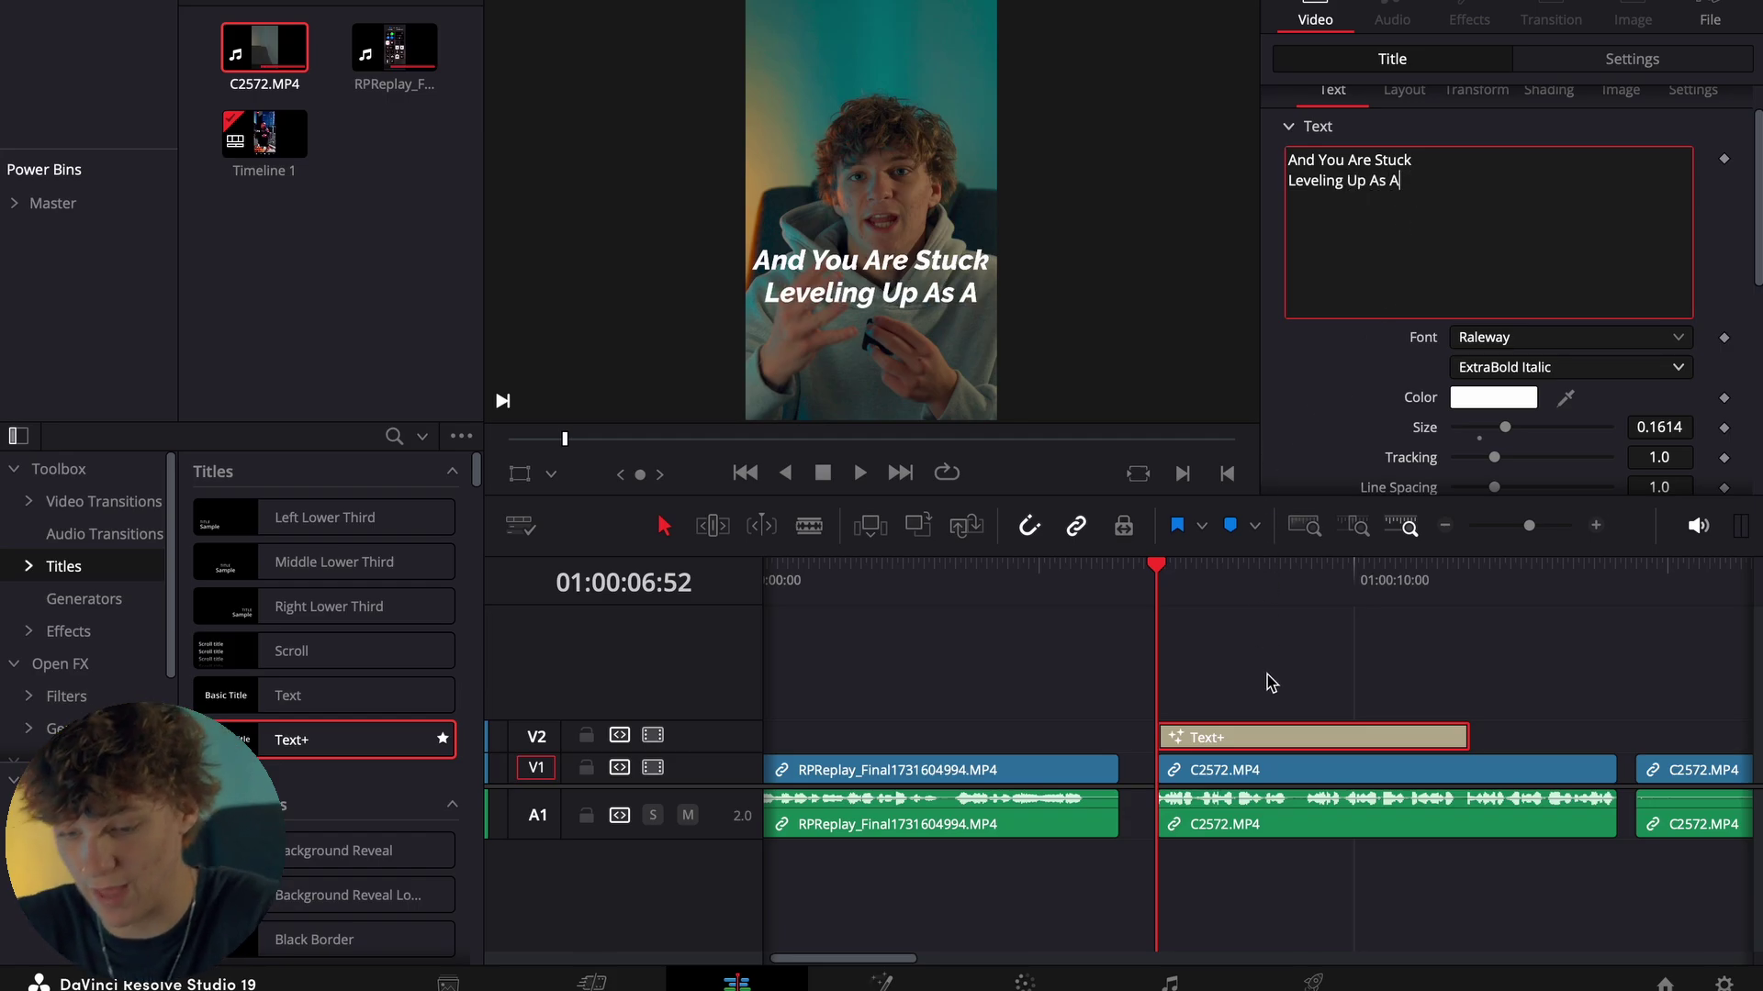
Shorten the title clip to the spoken phrase, splitting it at 01:00:08:55 and leaving only a first part about 143 frames long.
left_click(1208, 739)
key("space")
key("space")
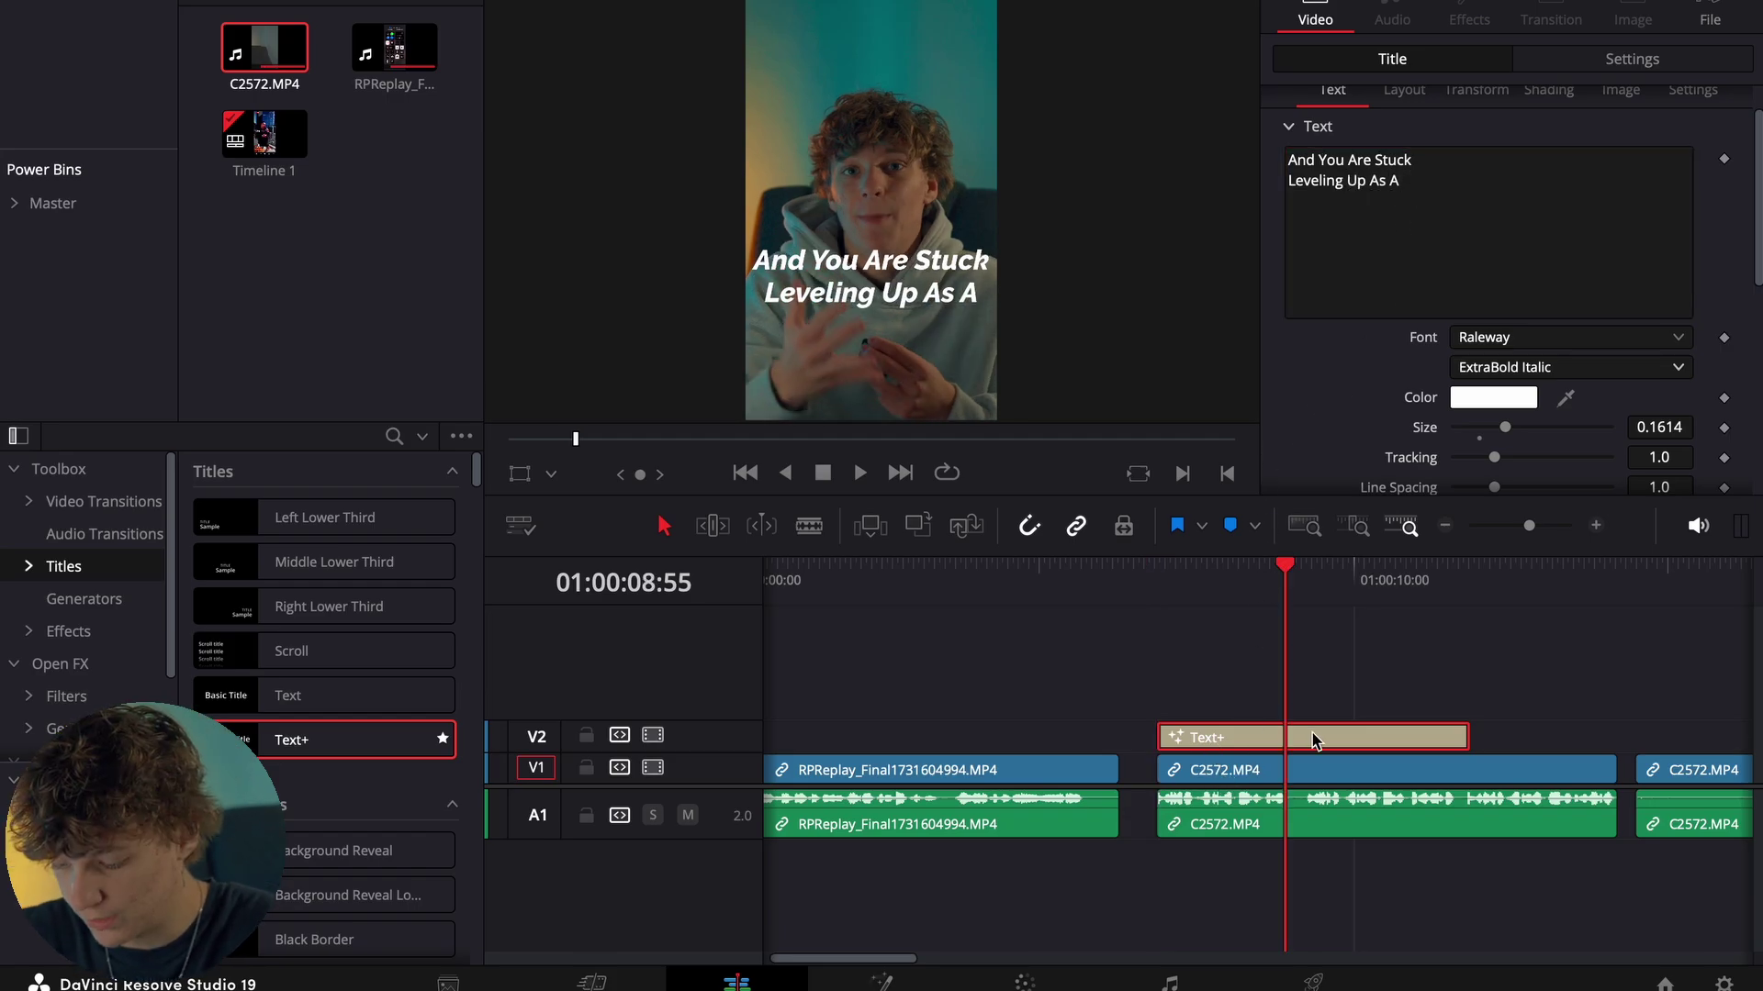
key("ctrl+b")
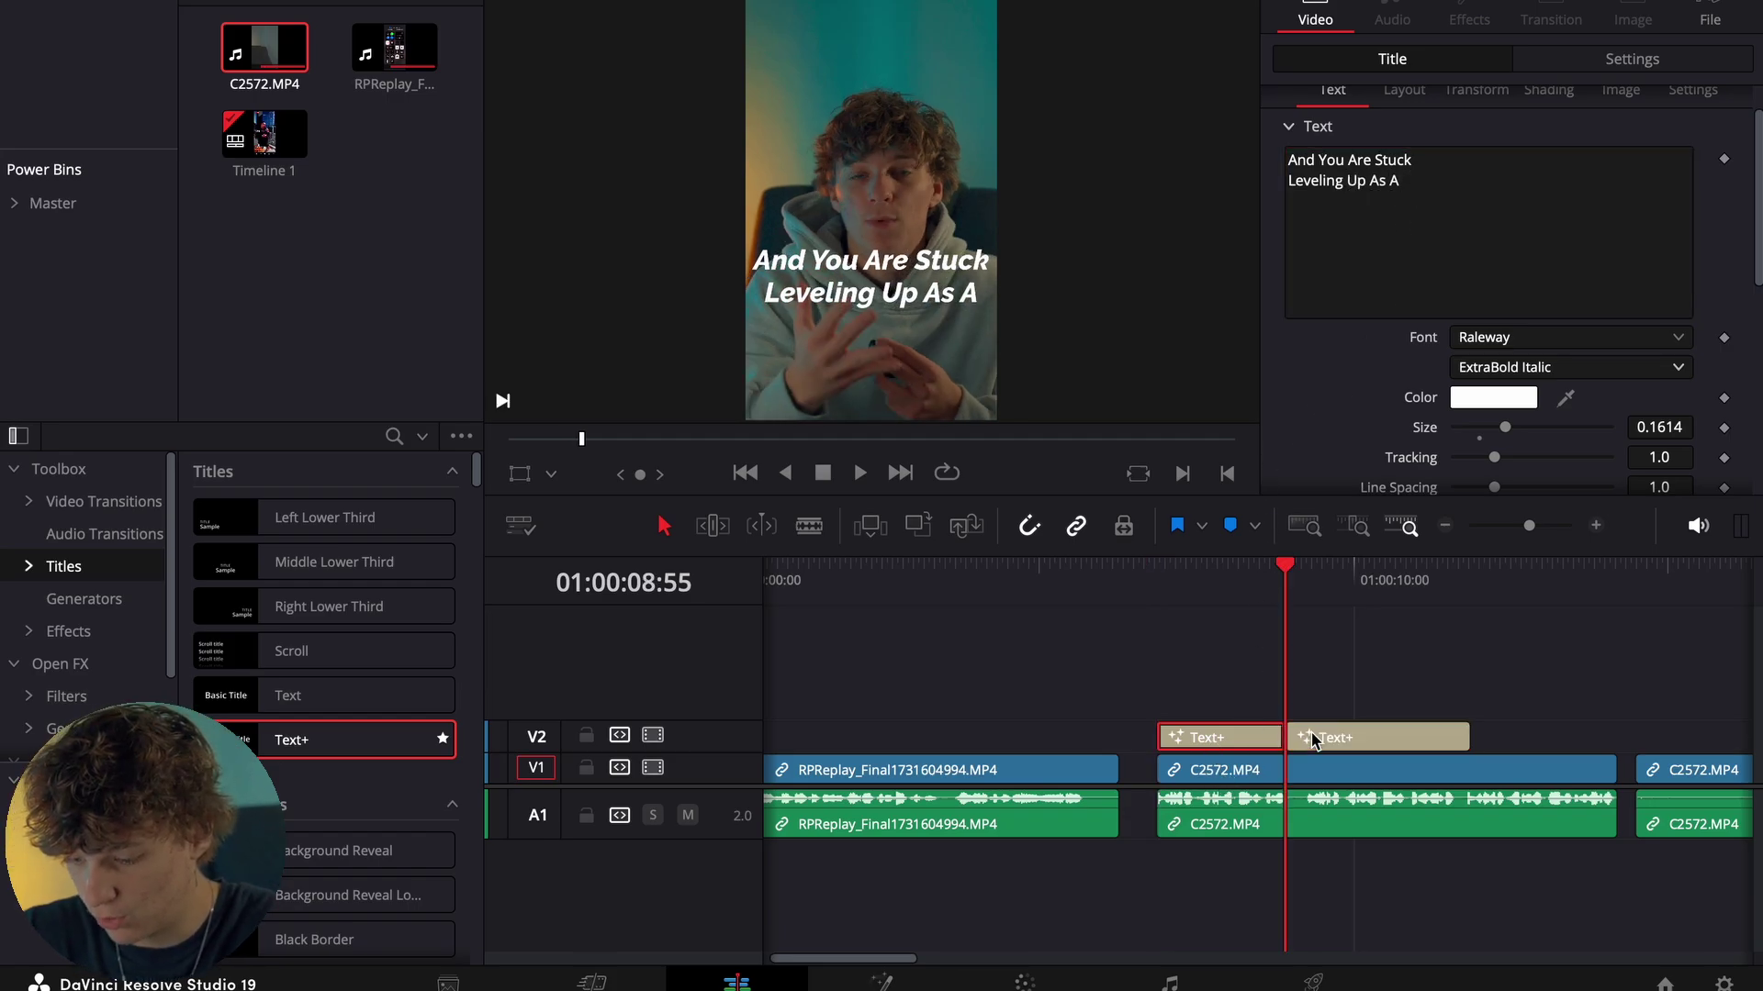
left_click(1314, 741)
key("ctrl+z")
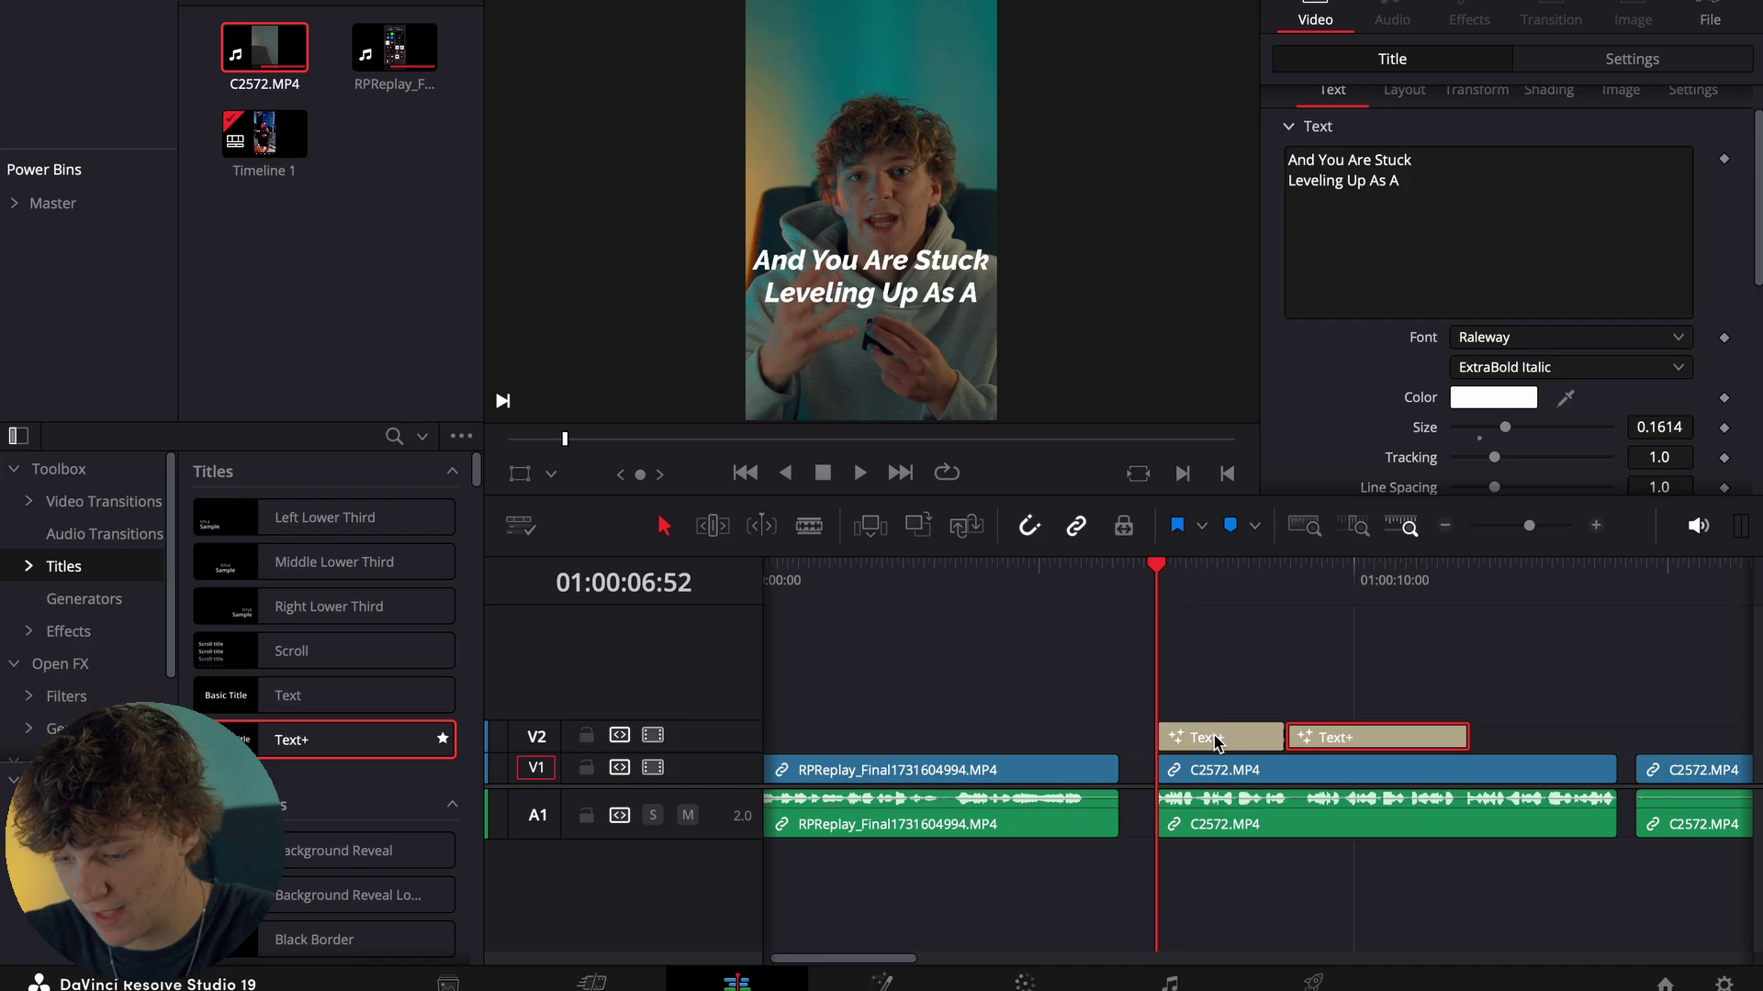
key("ctrl+z")
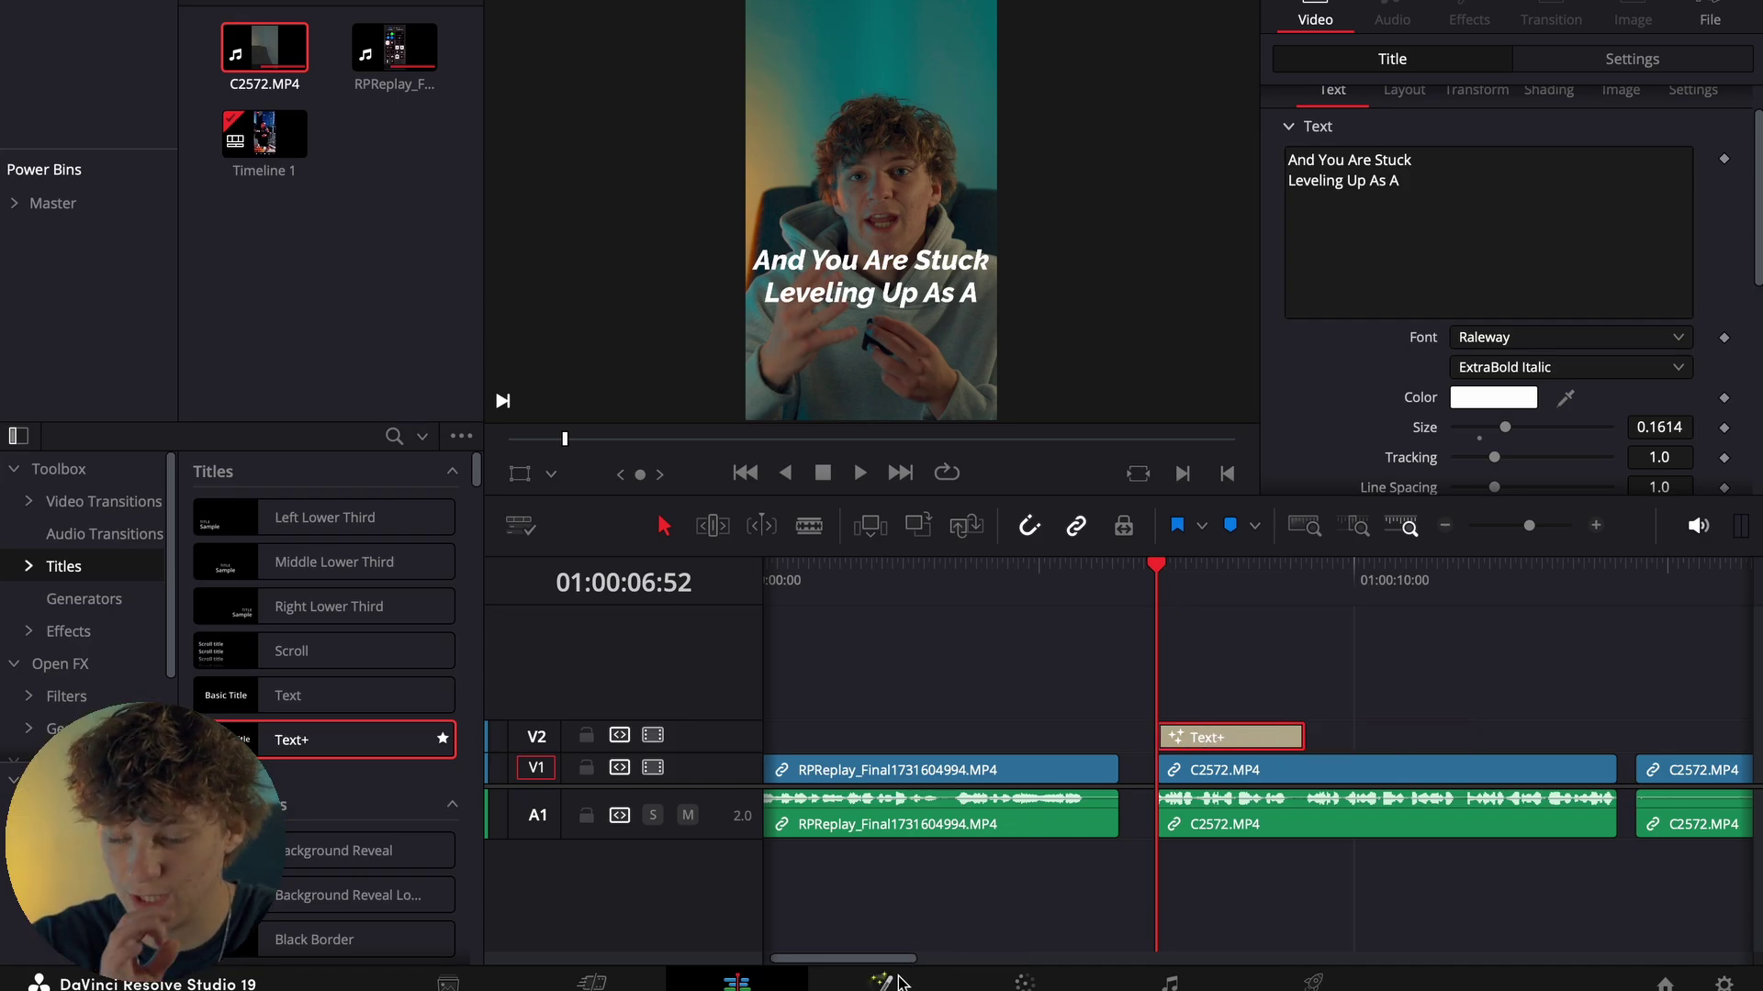
In Fusion, add a Glow node between the title's text node and MediaOut1, with Glow Size 16.5 and Glow 0.661.
left_click(900, 982)
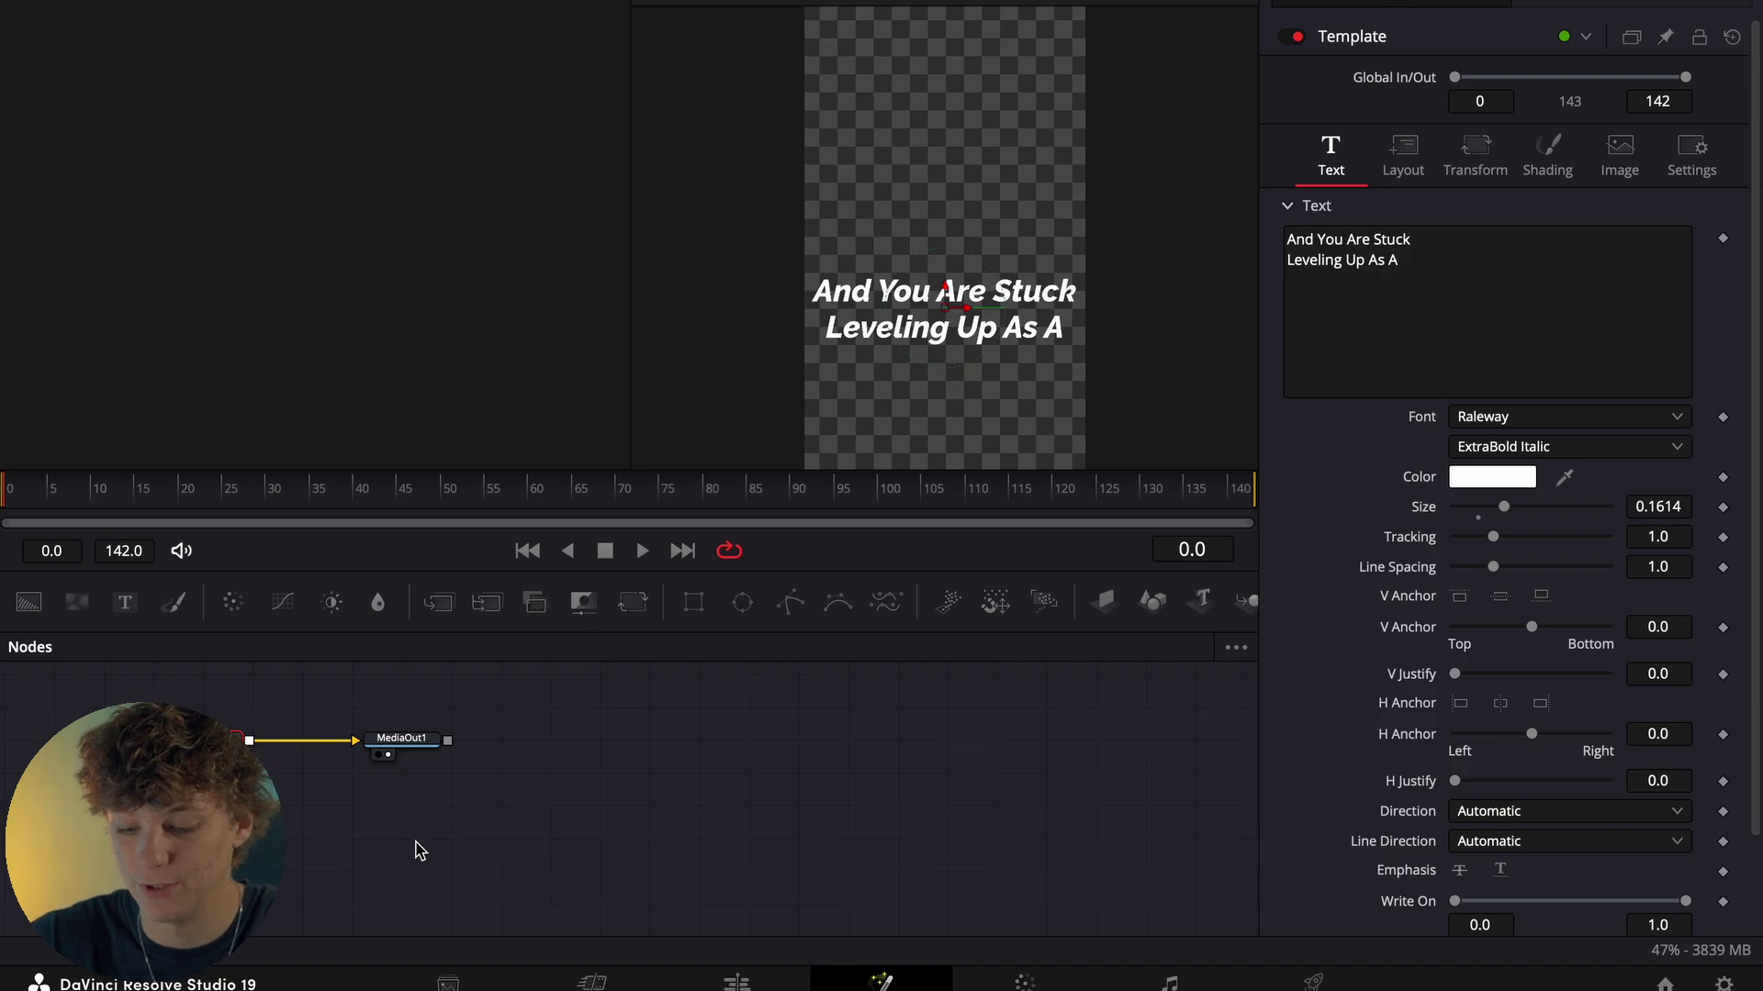
key("shift+space")
type("glo")
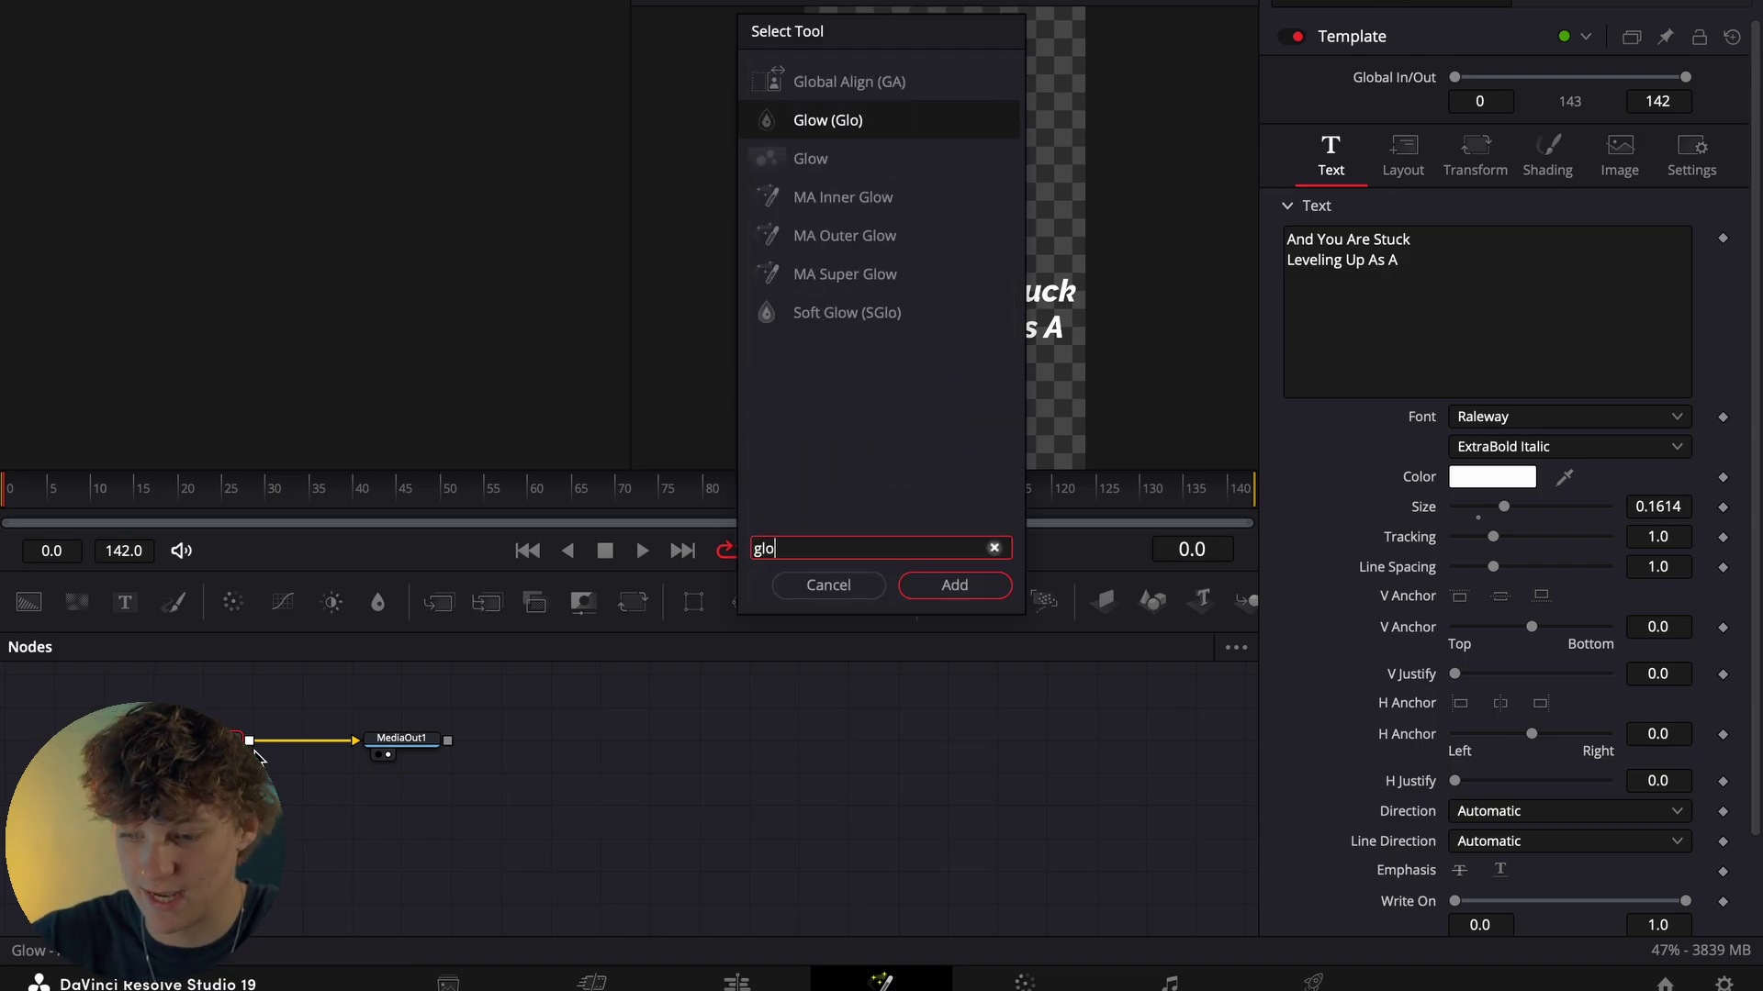
key("Return")
left_click_drag(1470, 231, 1479, 231)
mouse_move(1577, 264)
left_mouse_down()
mouse_move(1528, 268)
mouse_move(1553, 273)
left_mouse_up()
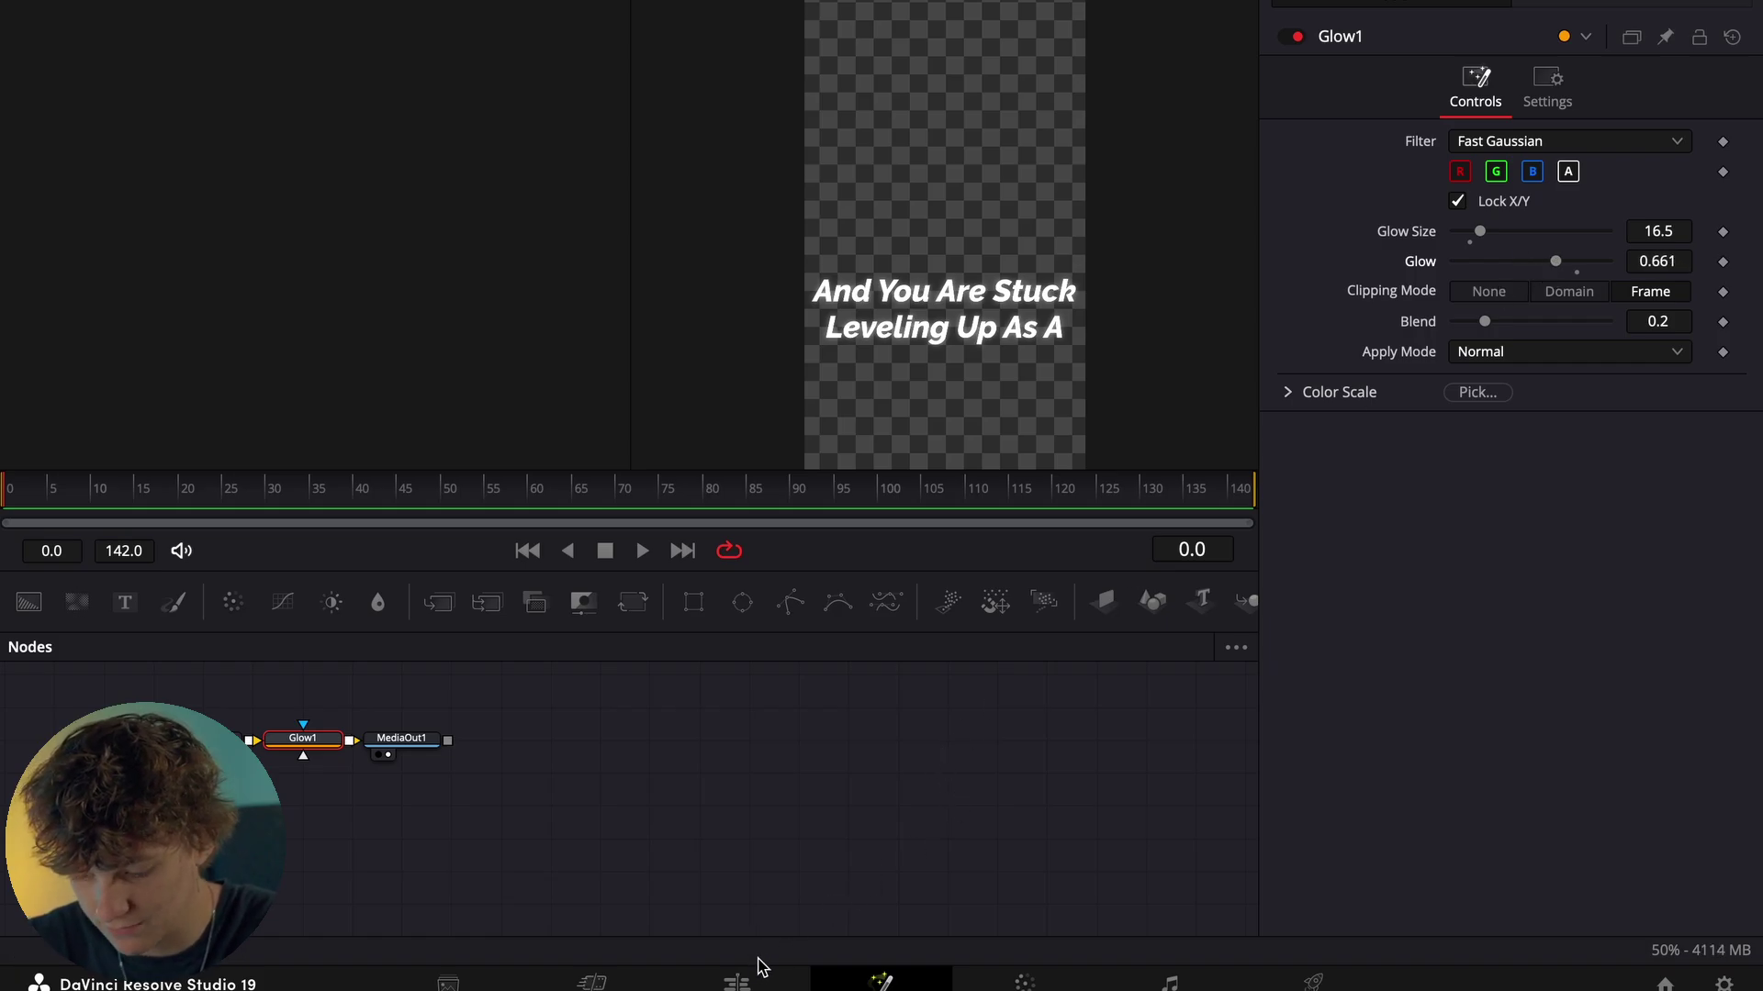
Return to the edit timeline and convert the title clip on V2 into a new compound clip with the default name.
left_click(749, 985)
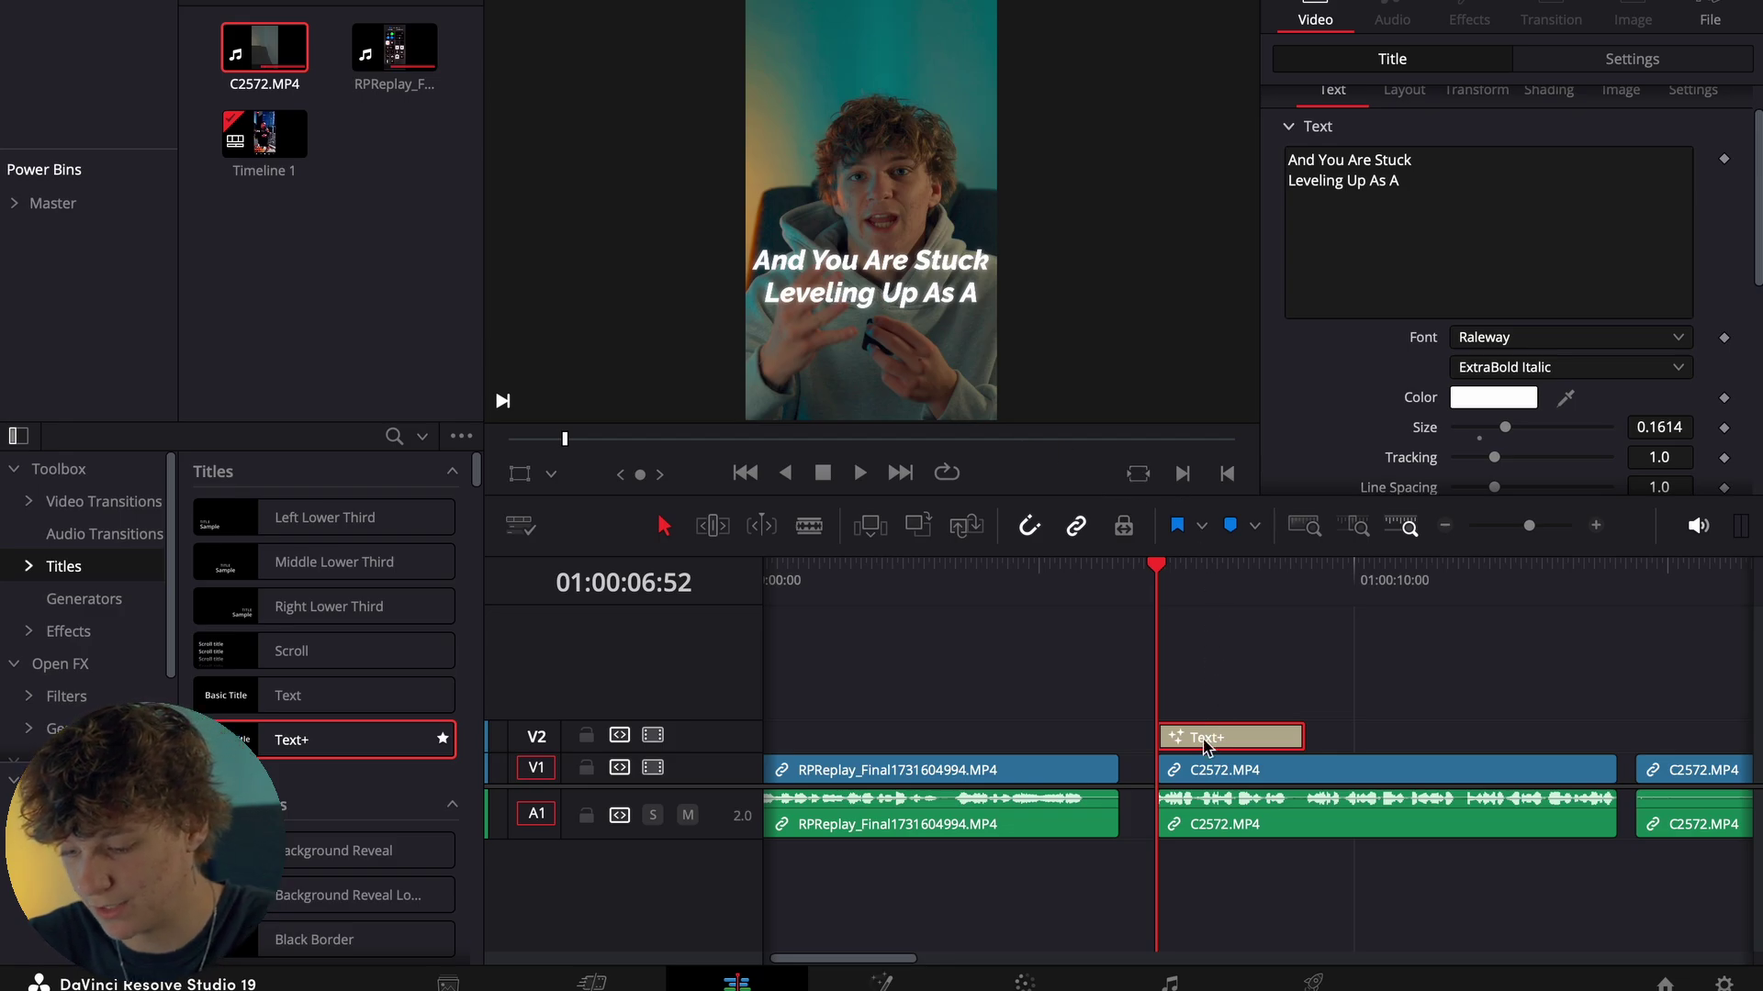
right_click(1203, 738)
left_click(1295, 265)
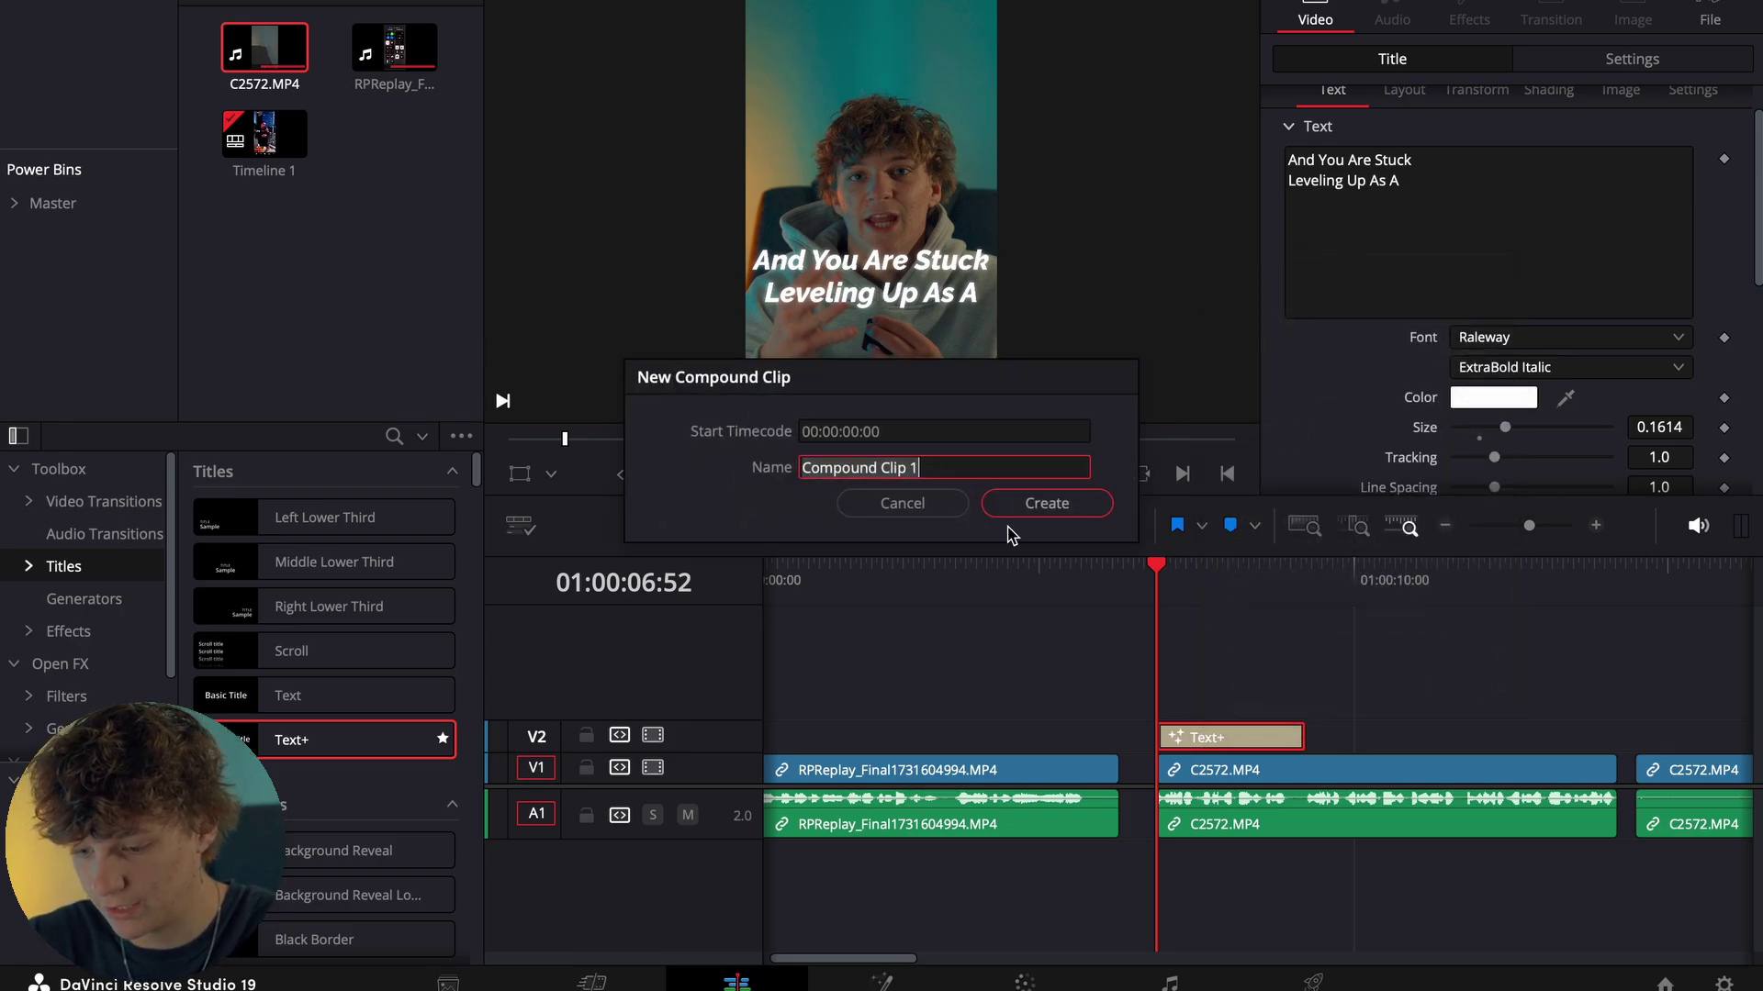
left_click(1047, 503)
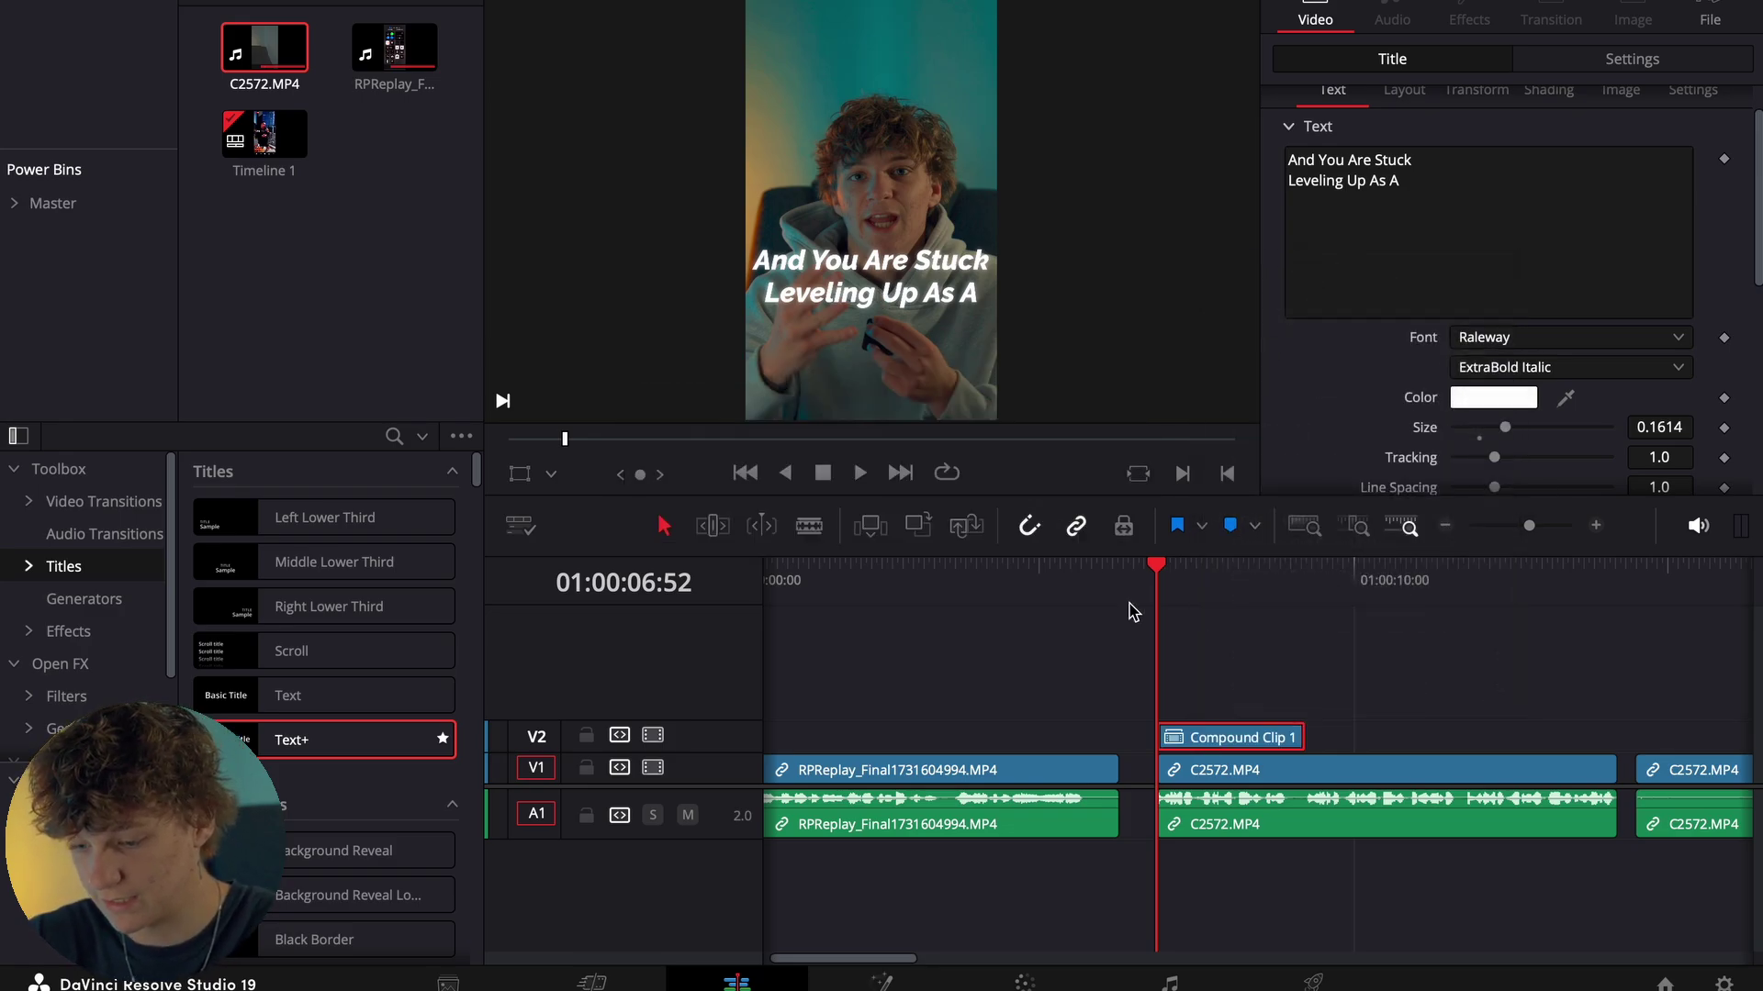
Crop the compound clip so only the word "And" shows, with Crop Right 799.7 and Crop Bottom 644.9.
left_click(1595, 525)
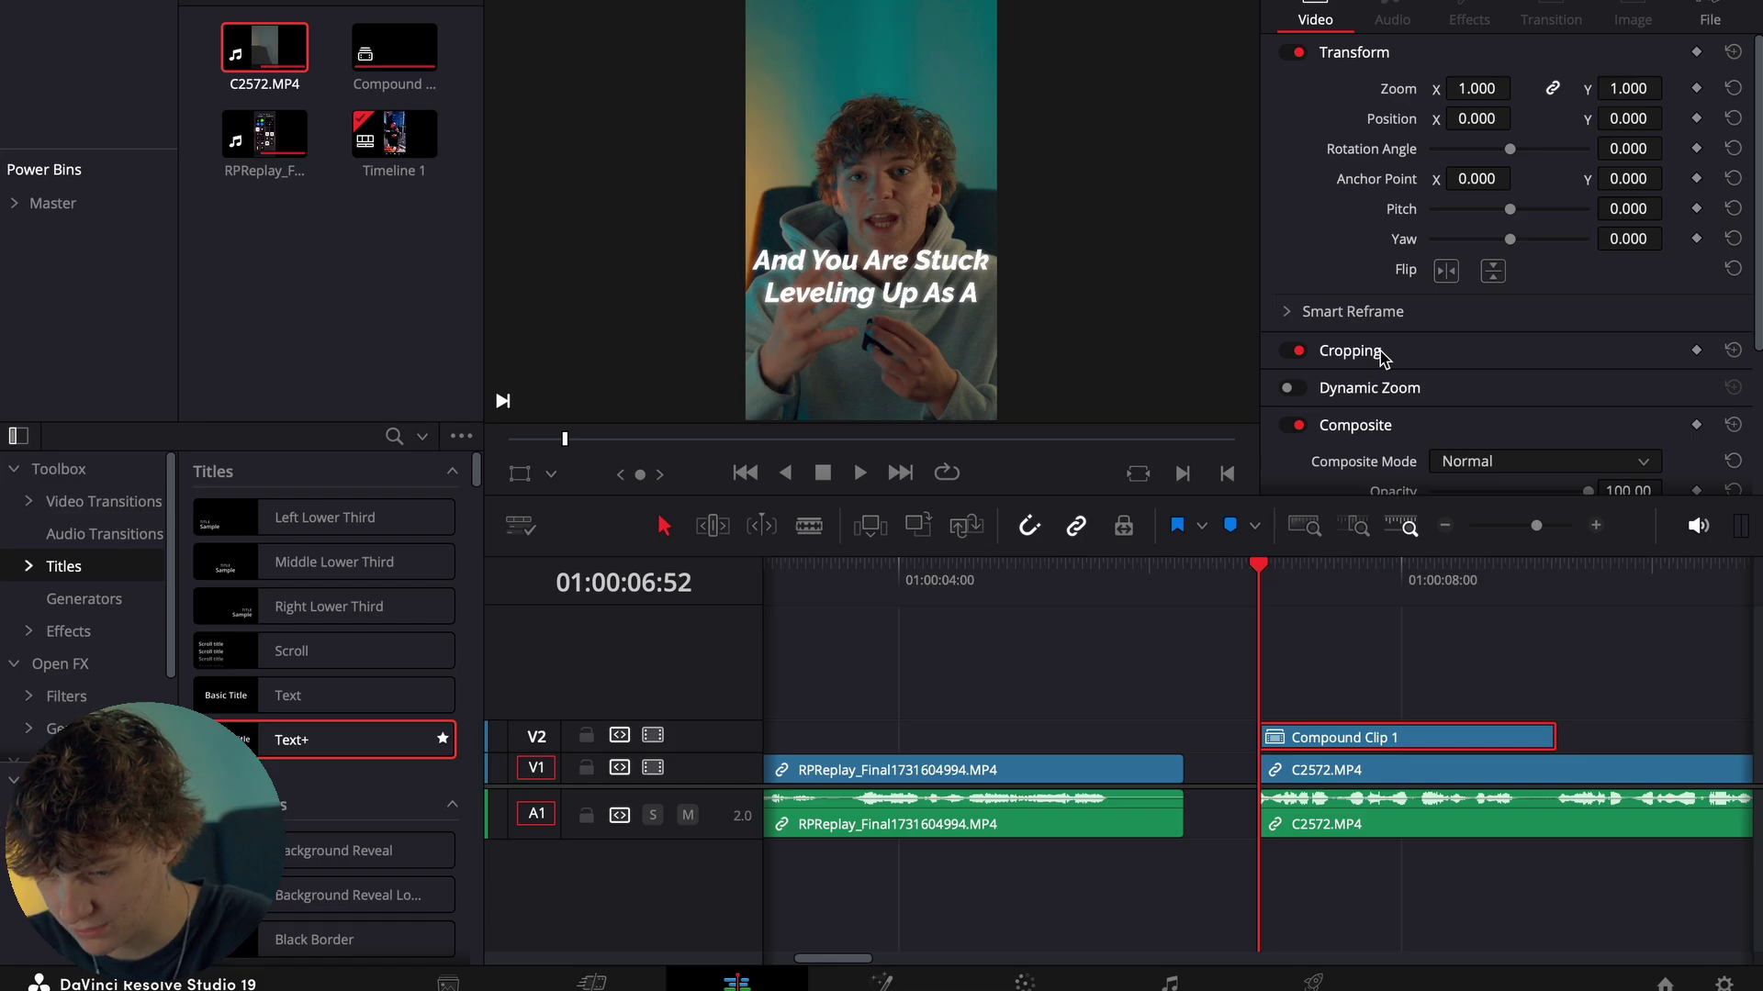
left_click(1409, 356)
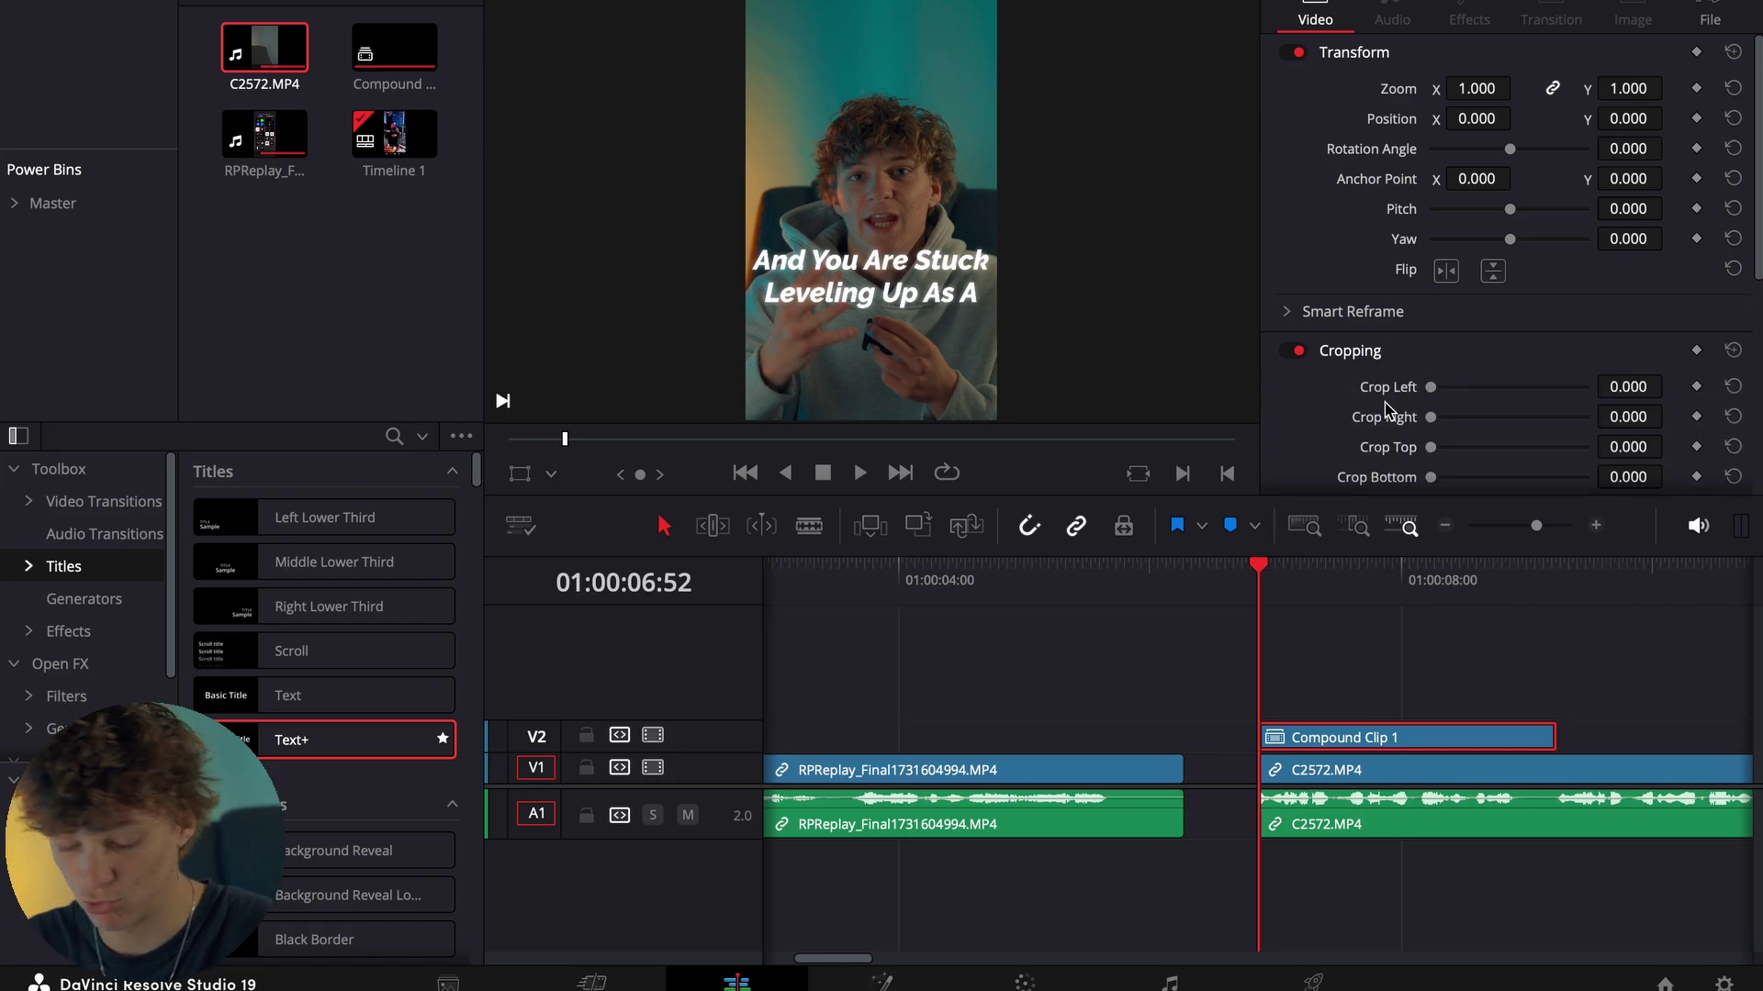
scroll(1381, 408, "down", 1)
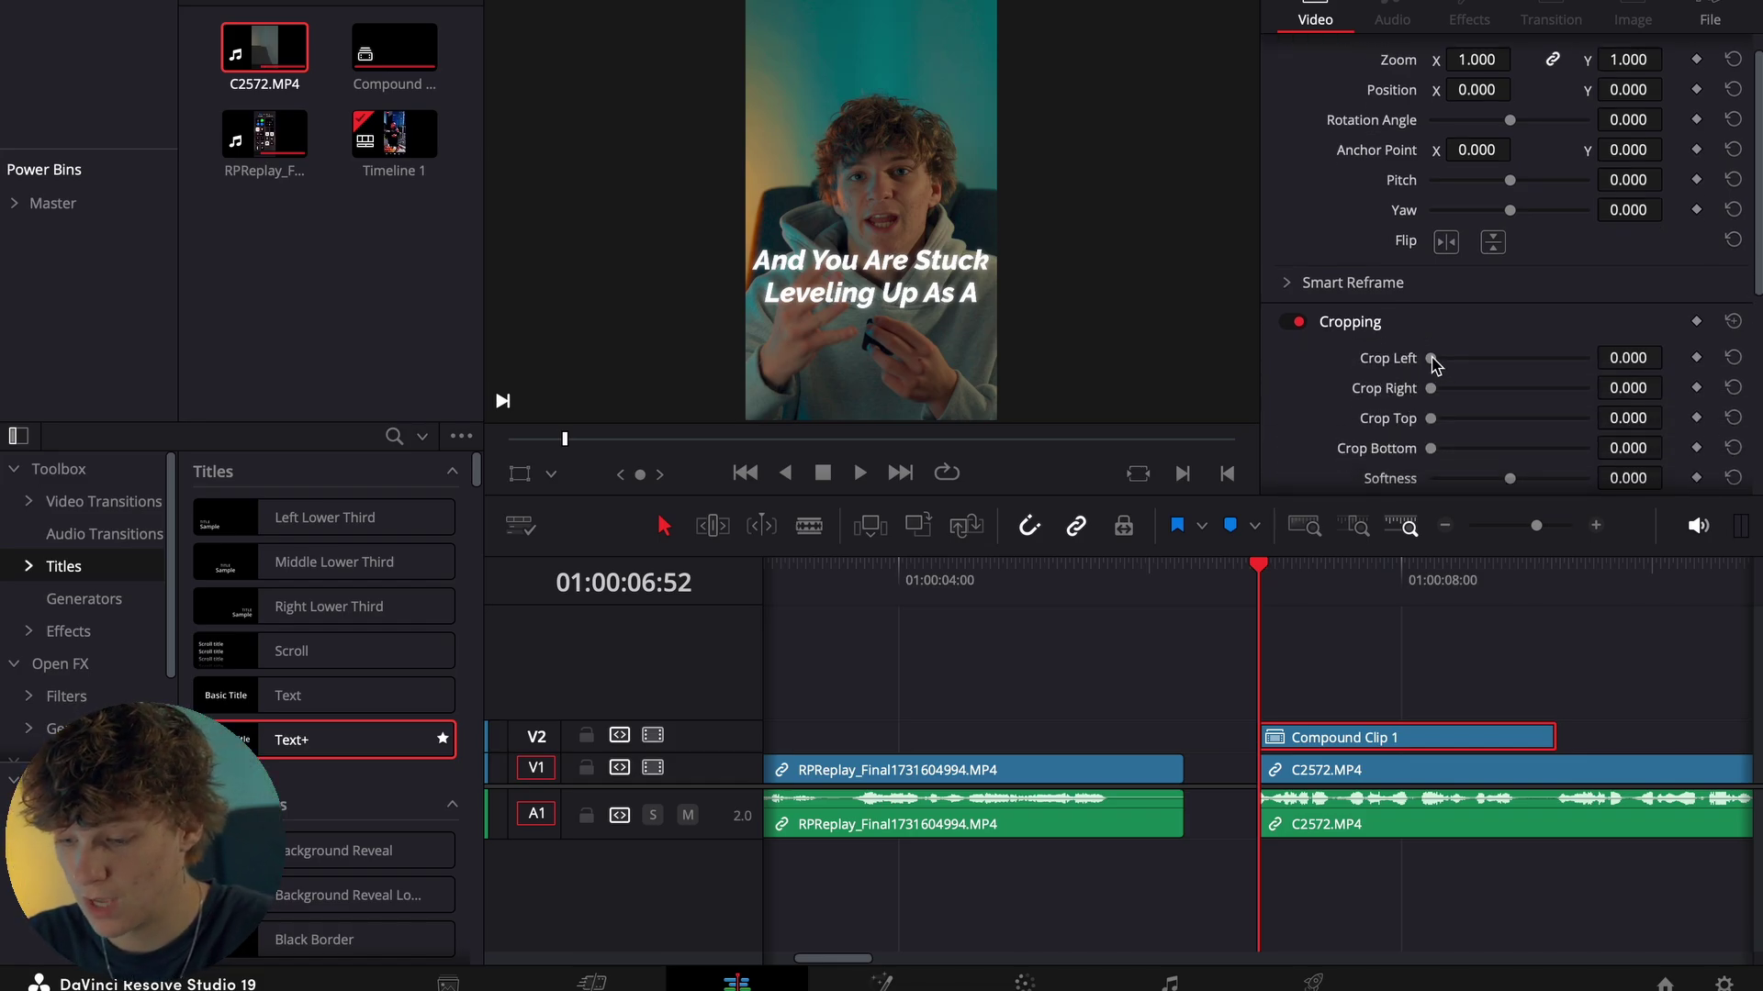
left_click_drag(1432, 358, 1552, 405)
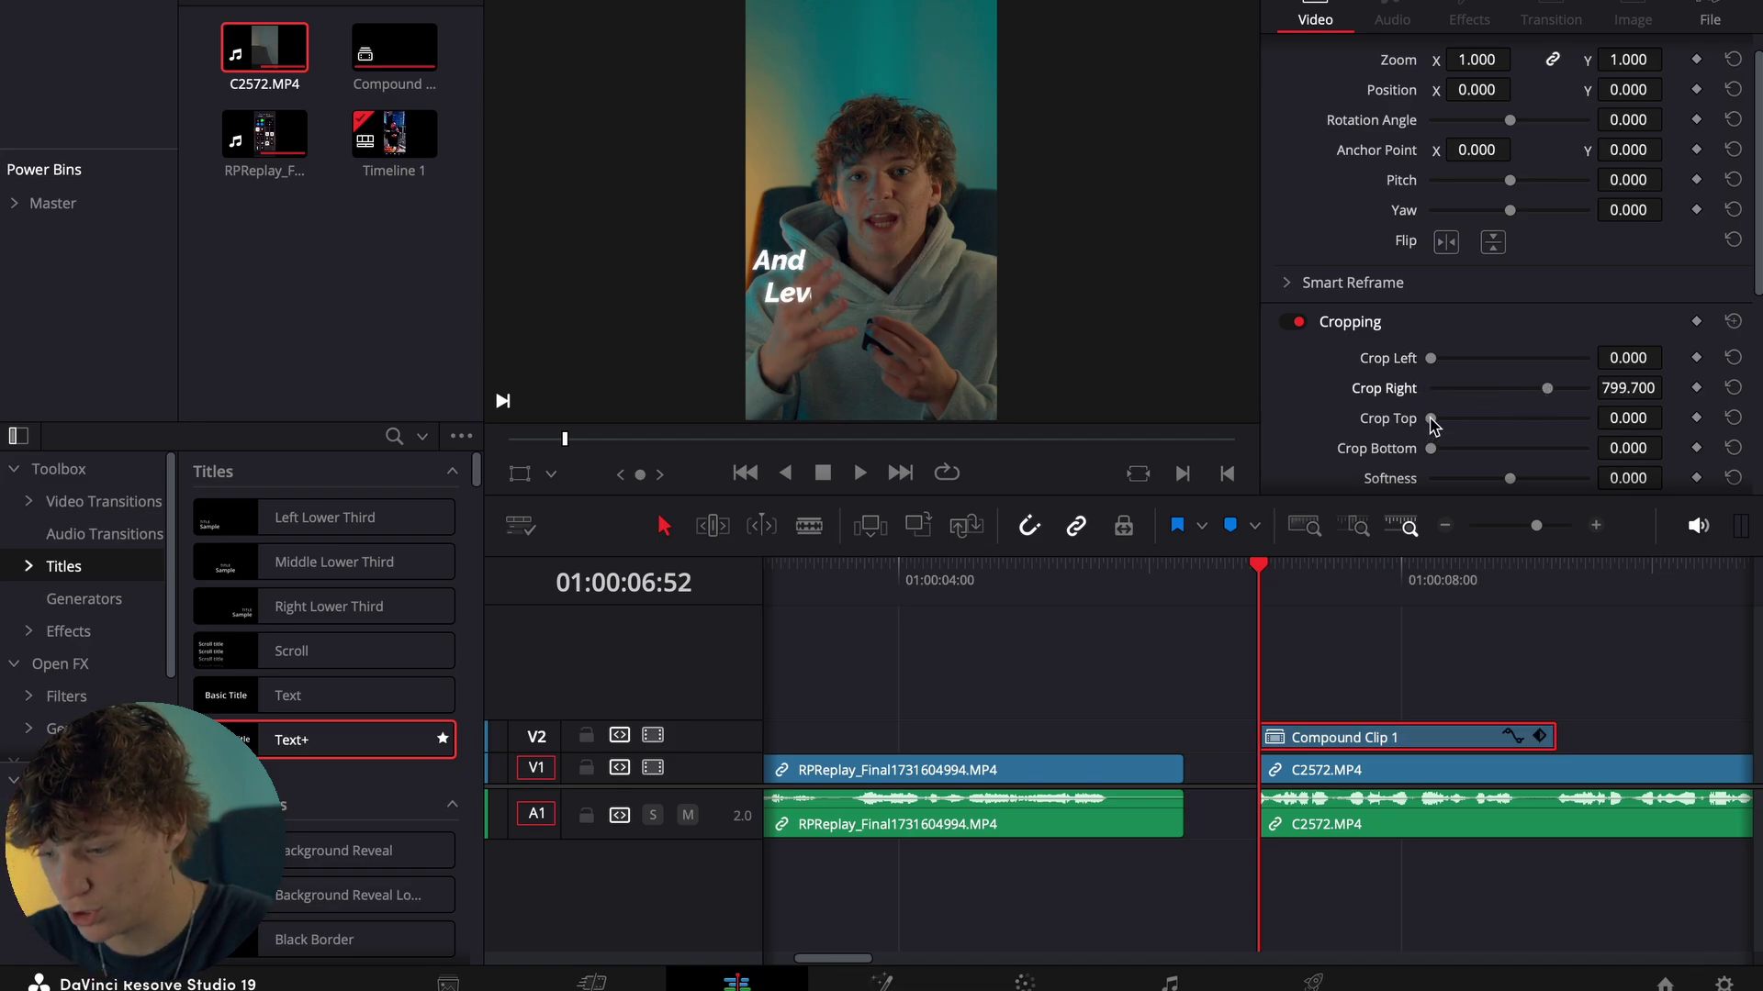
left_click_drag(1435, 422, 1483, 451)
double_click(1477, 423)
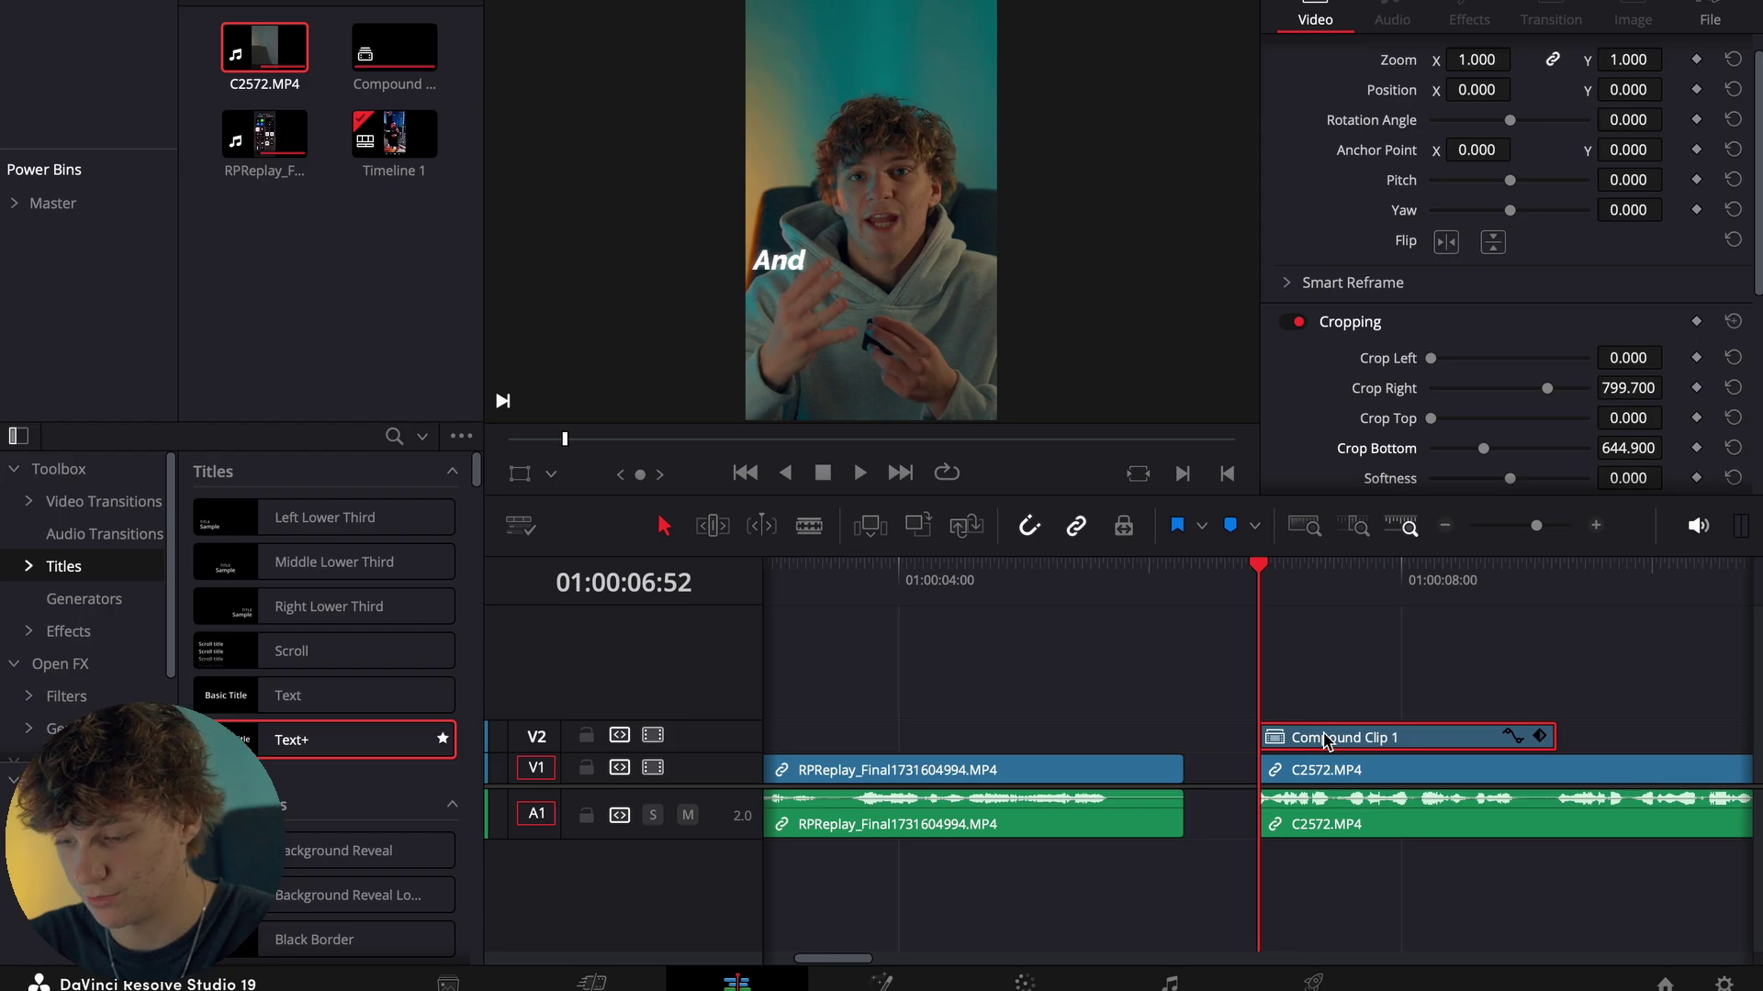
Find where the second word "You" is spoken and place a timeline marker at 01:00:07:01.
key("space")
key("space")
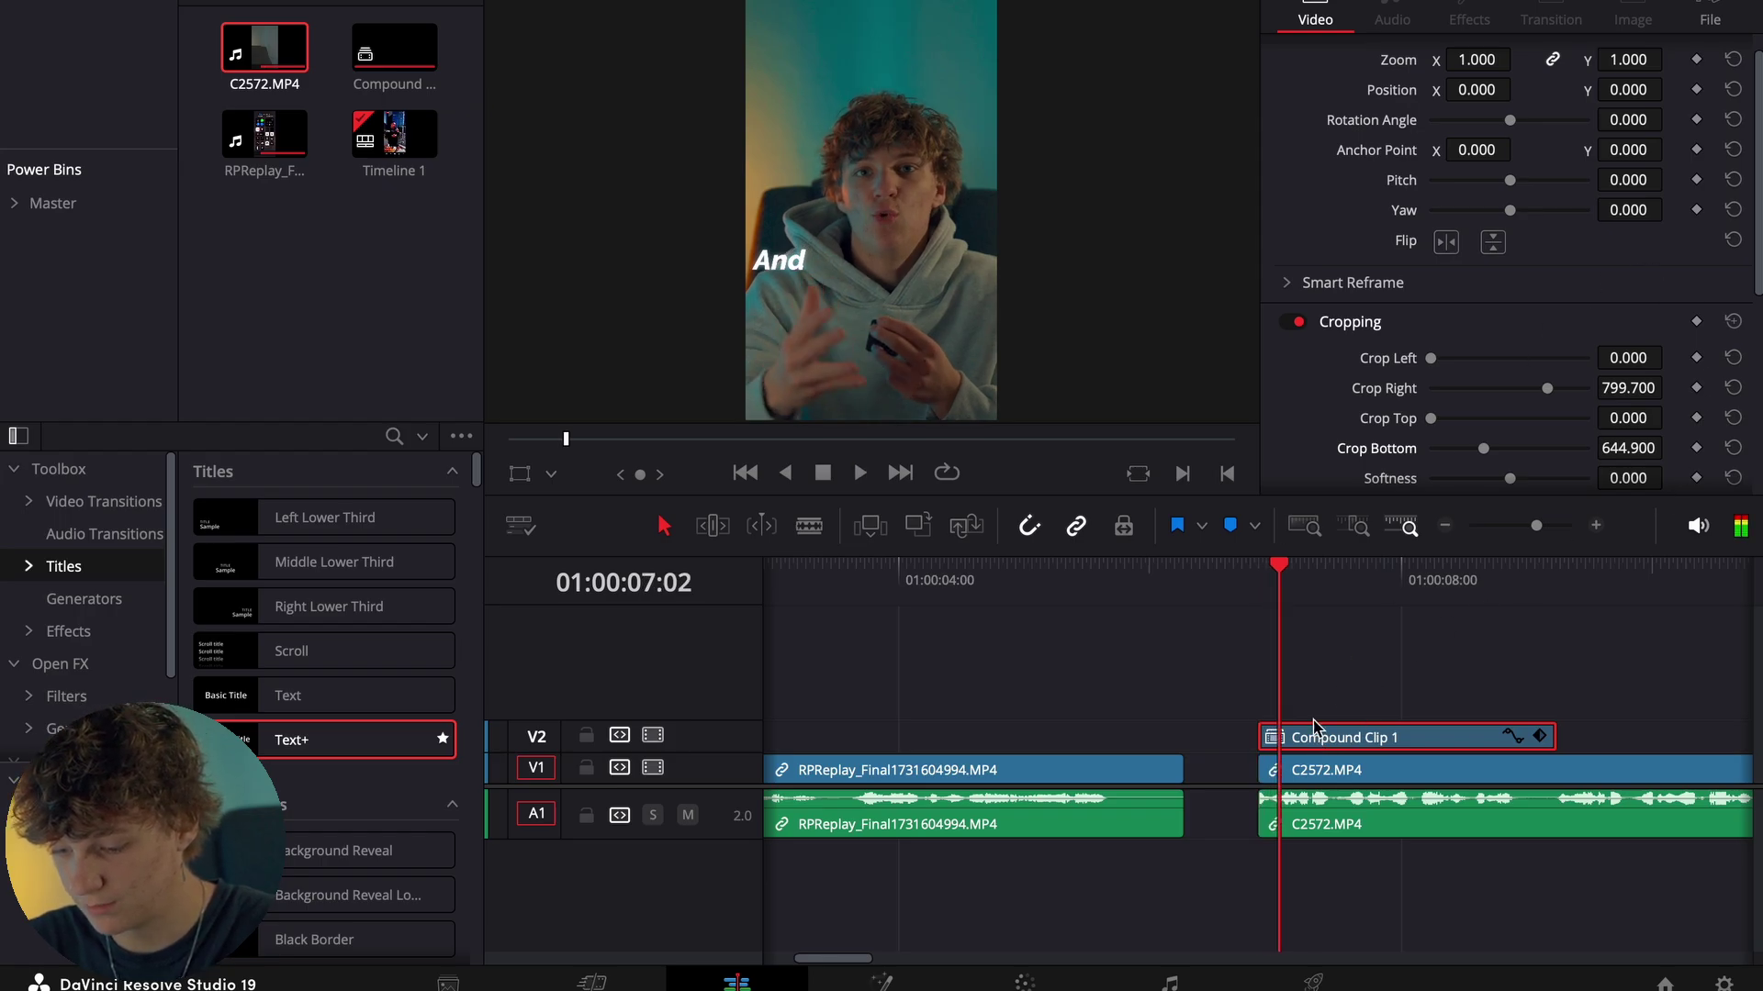
left_click(1260, 588)
key("space")
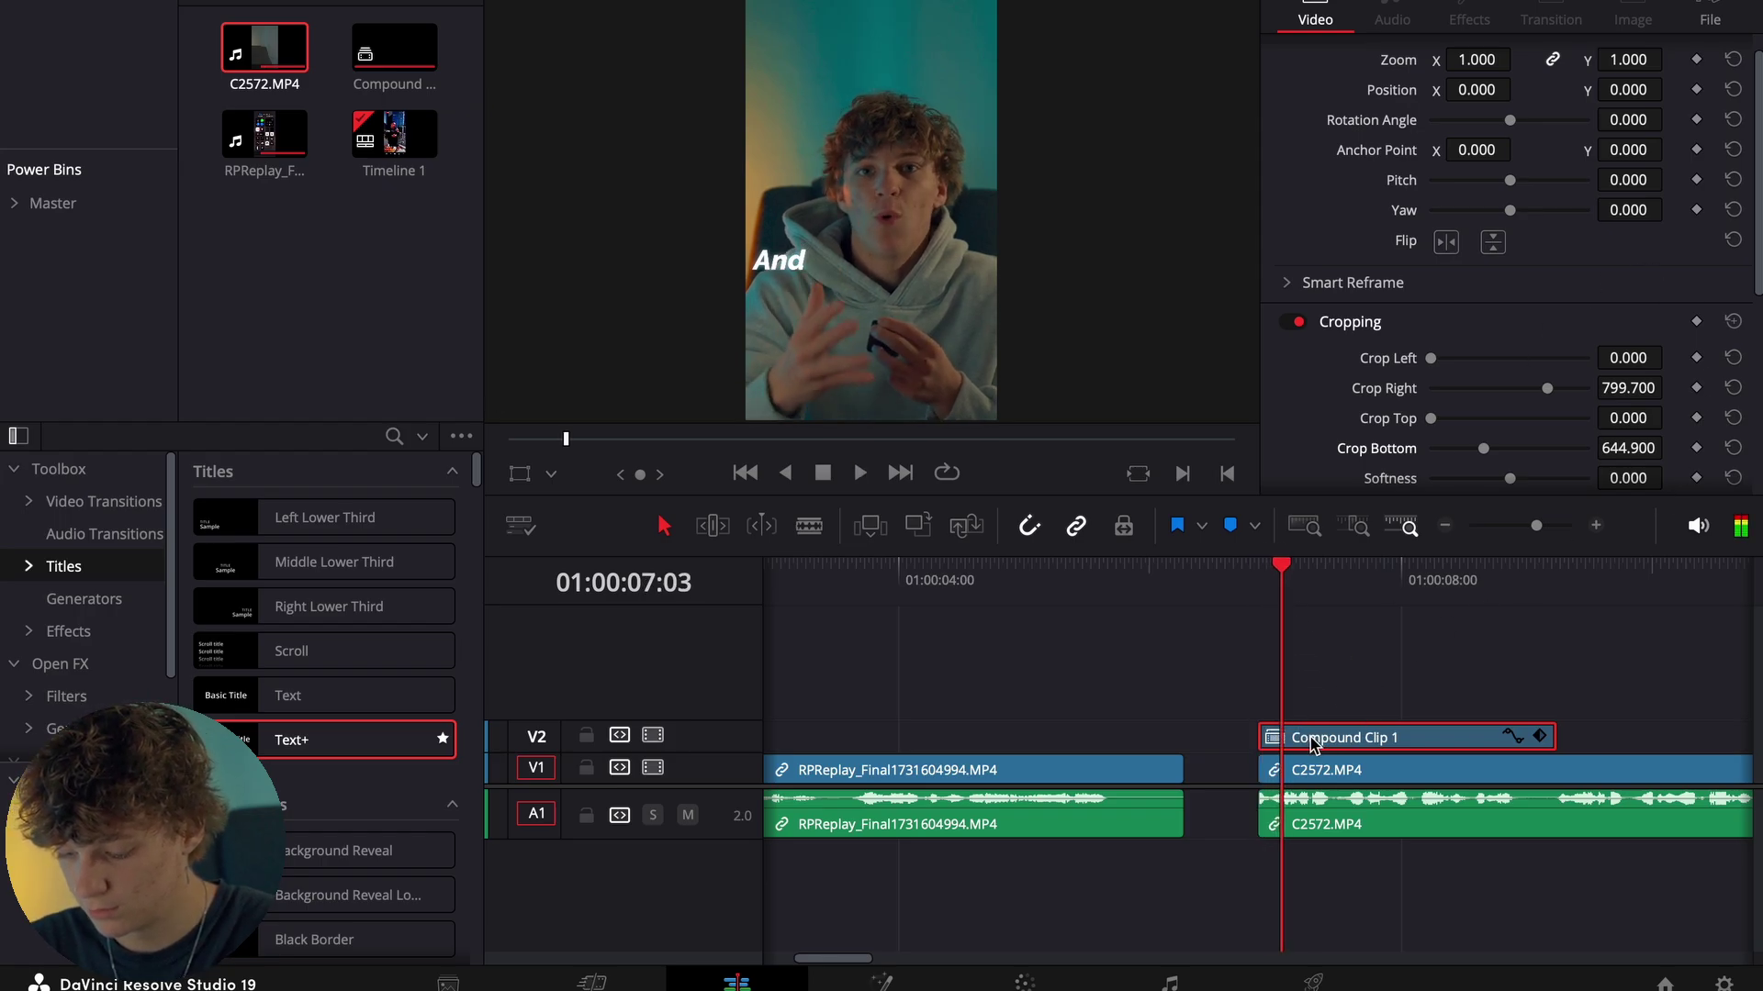
key("Left")
key("Left")
key("m")
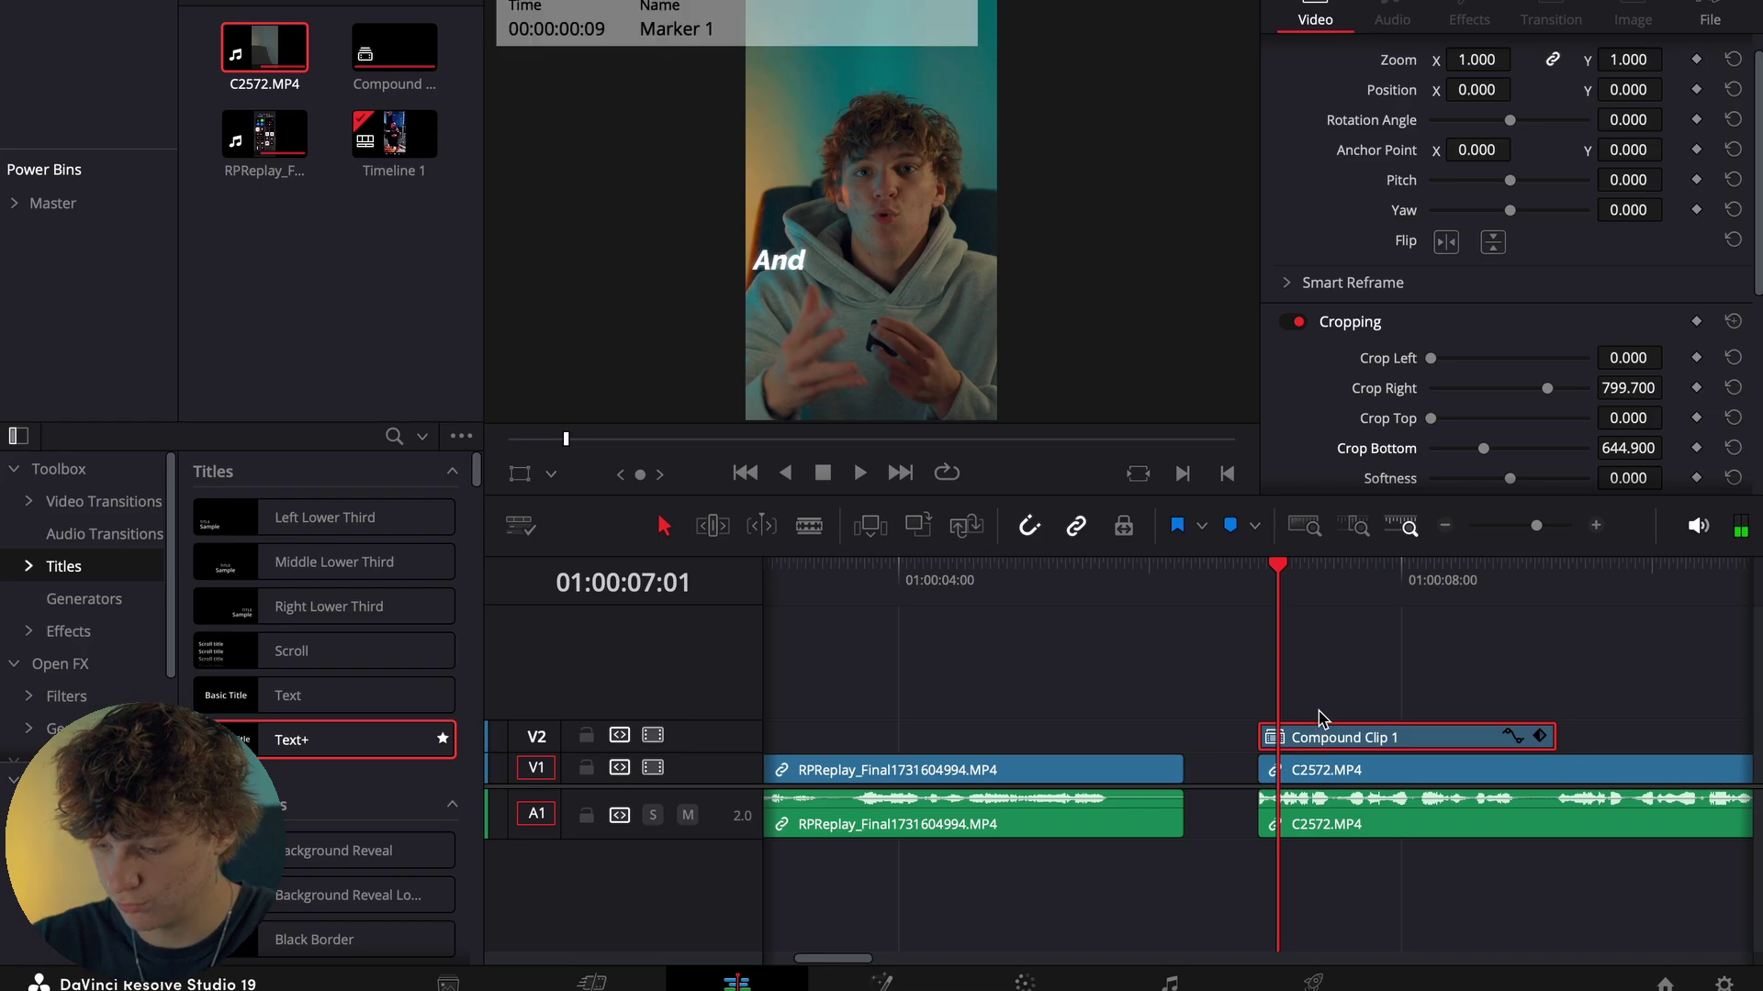
left_click(1320, 663)
key("m")
left_click(1325, 739)
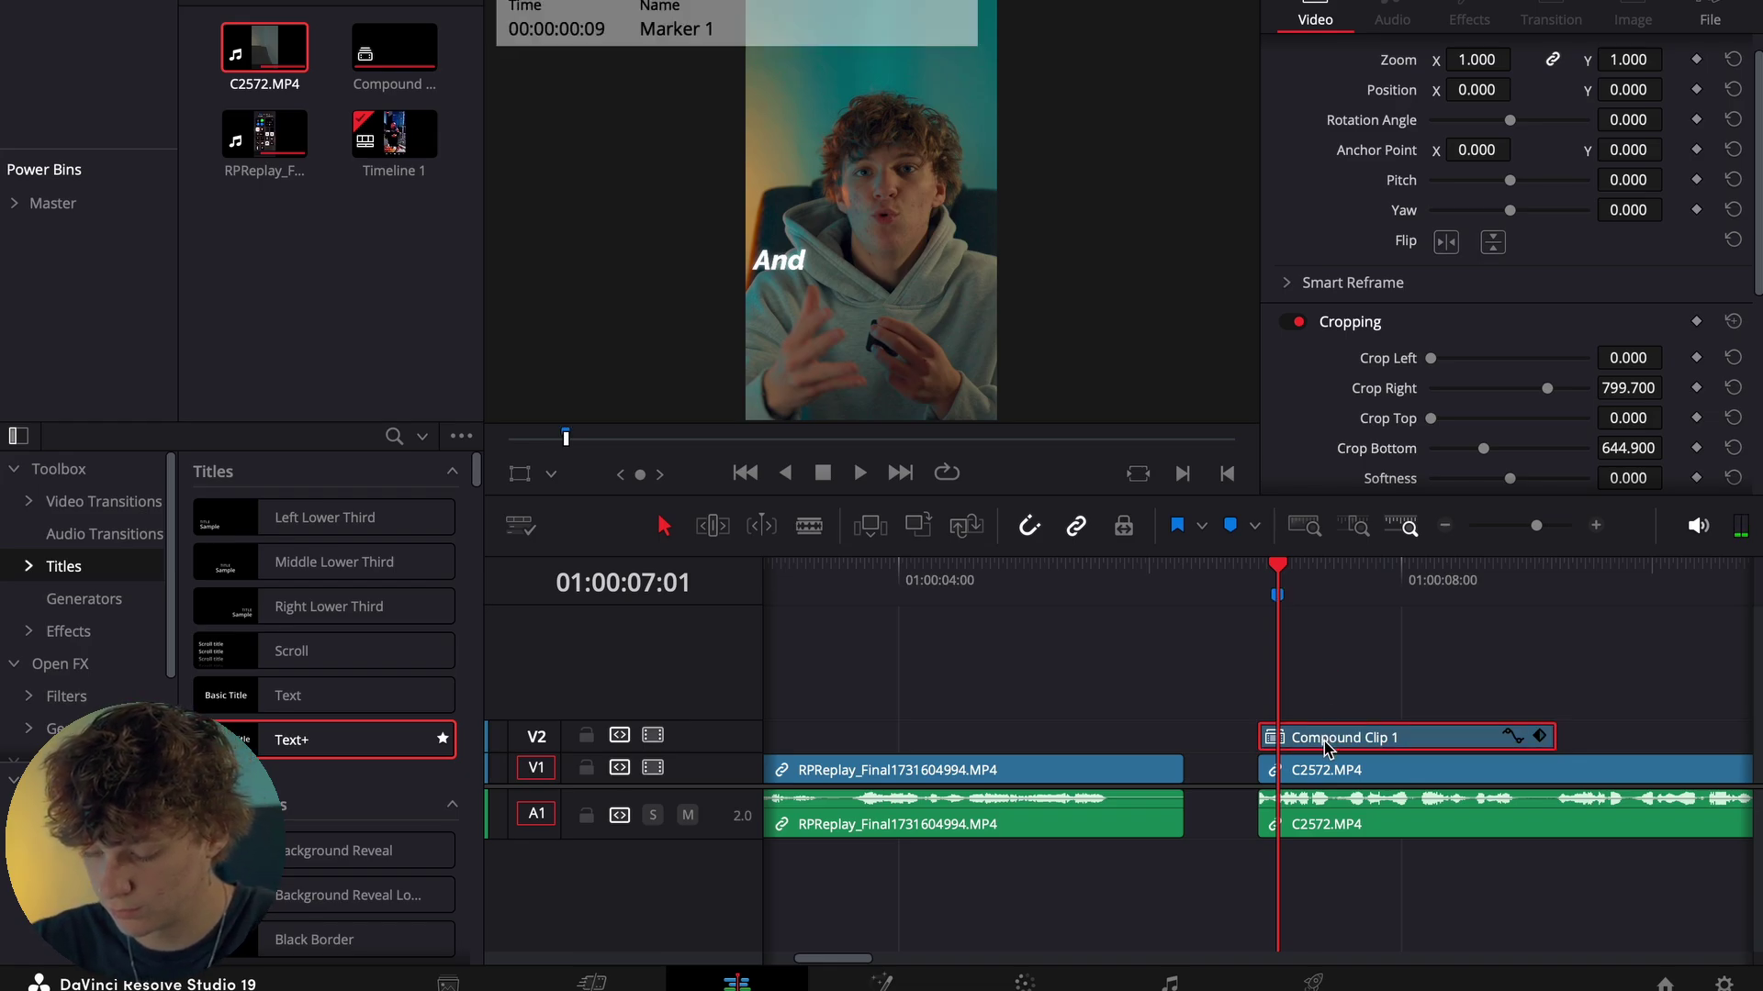
Place a second timeline marker at 01:00:07:06, where the next spoken word begins.
key("space")
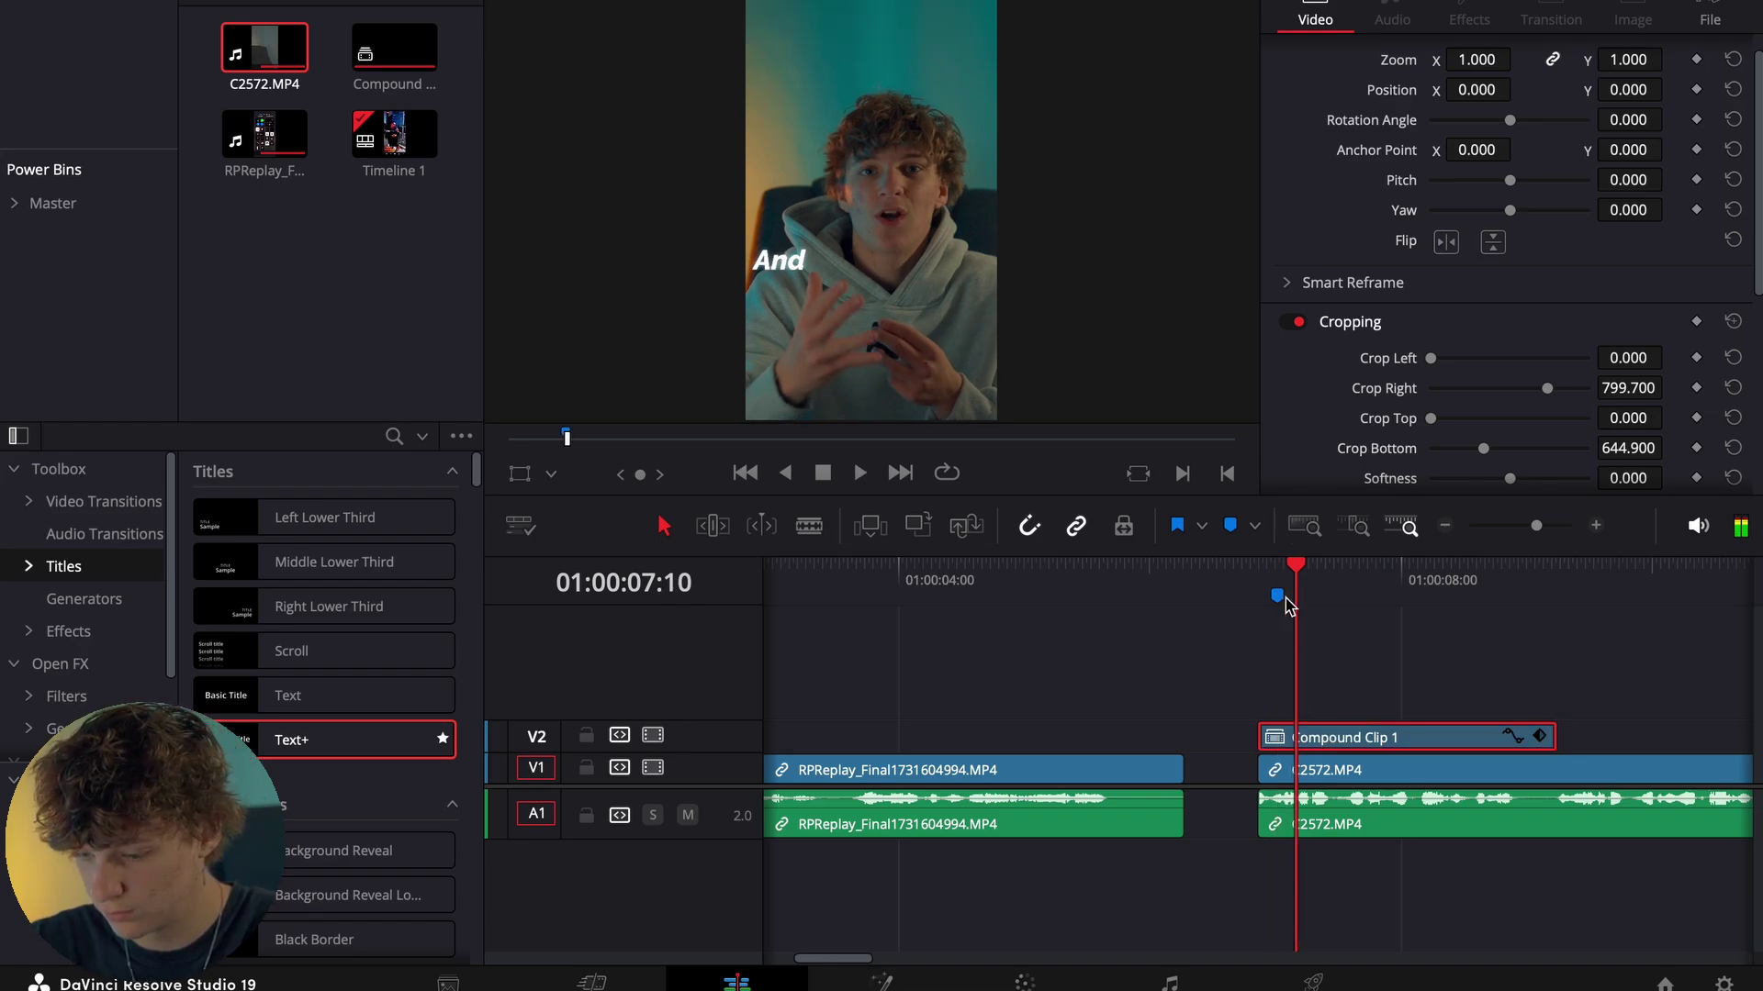
left_click(1276, 569)
left_click(1287, 593)
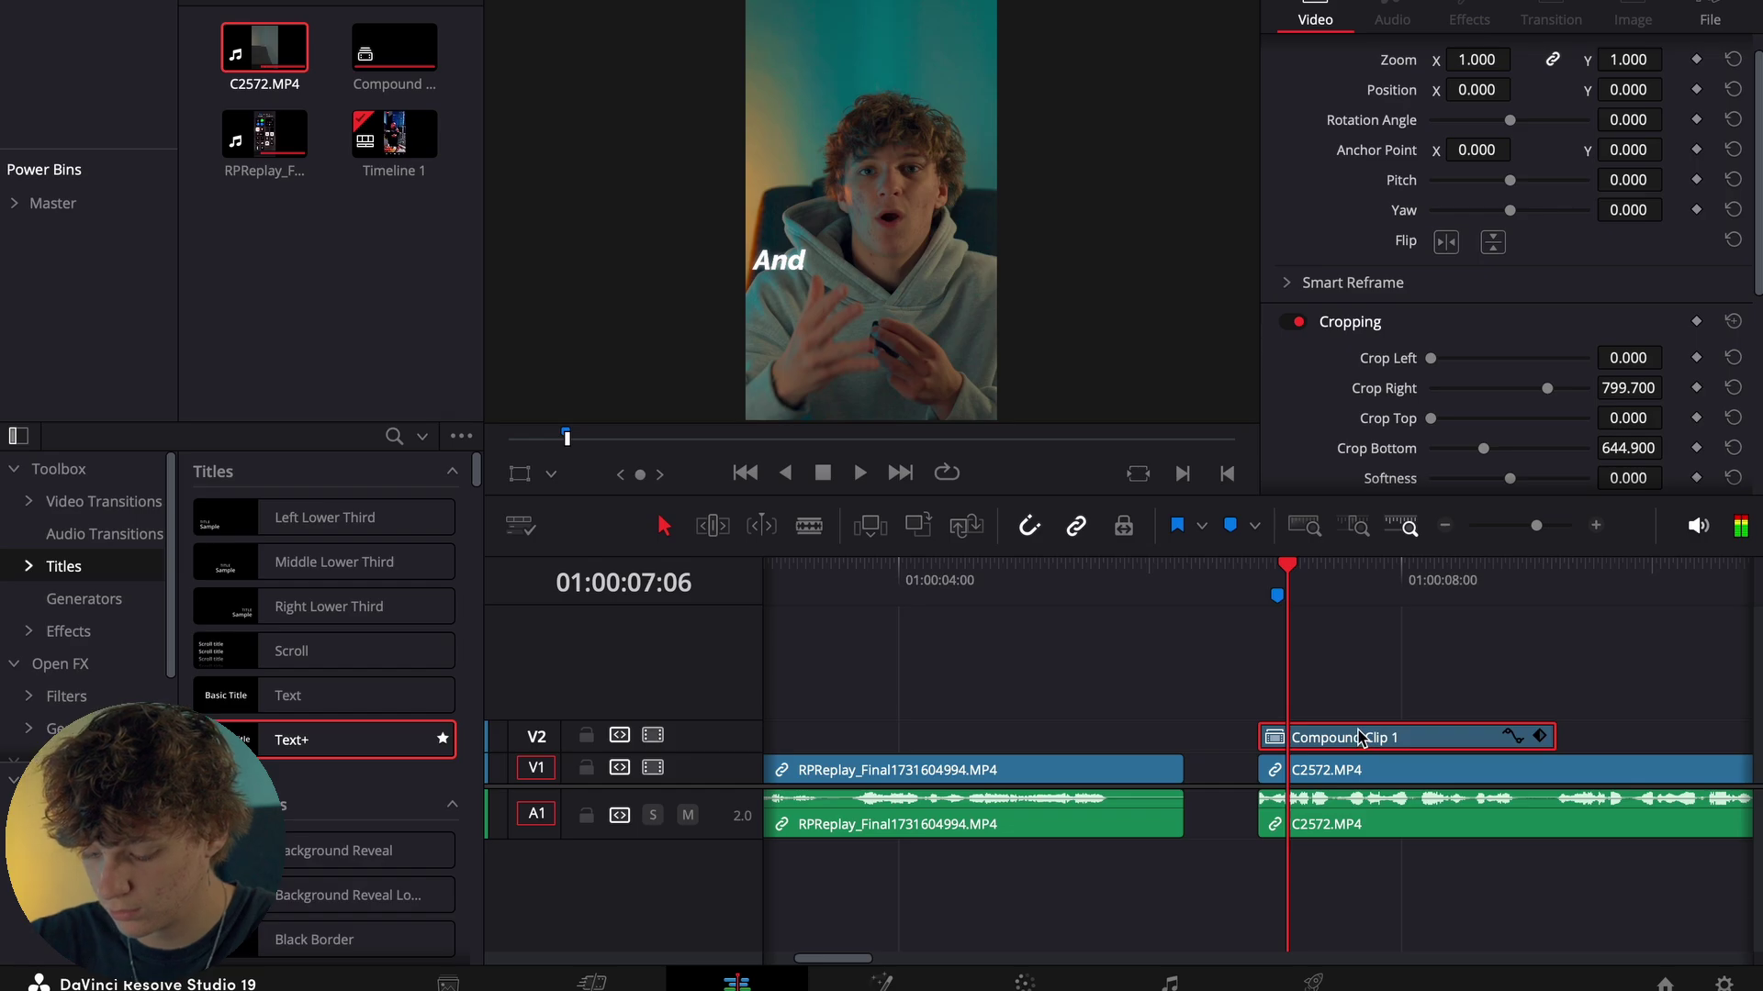
key("m")
left_click(1345, 683)
key("m")
Mark the next two spoken words with timeline markers at about 01:00:07:16 and 01:00:07:27.
key("space")
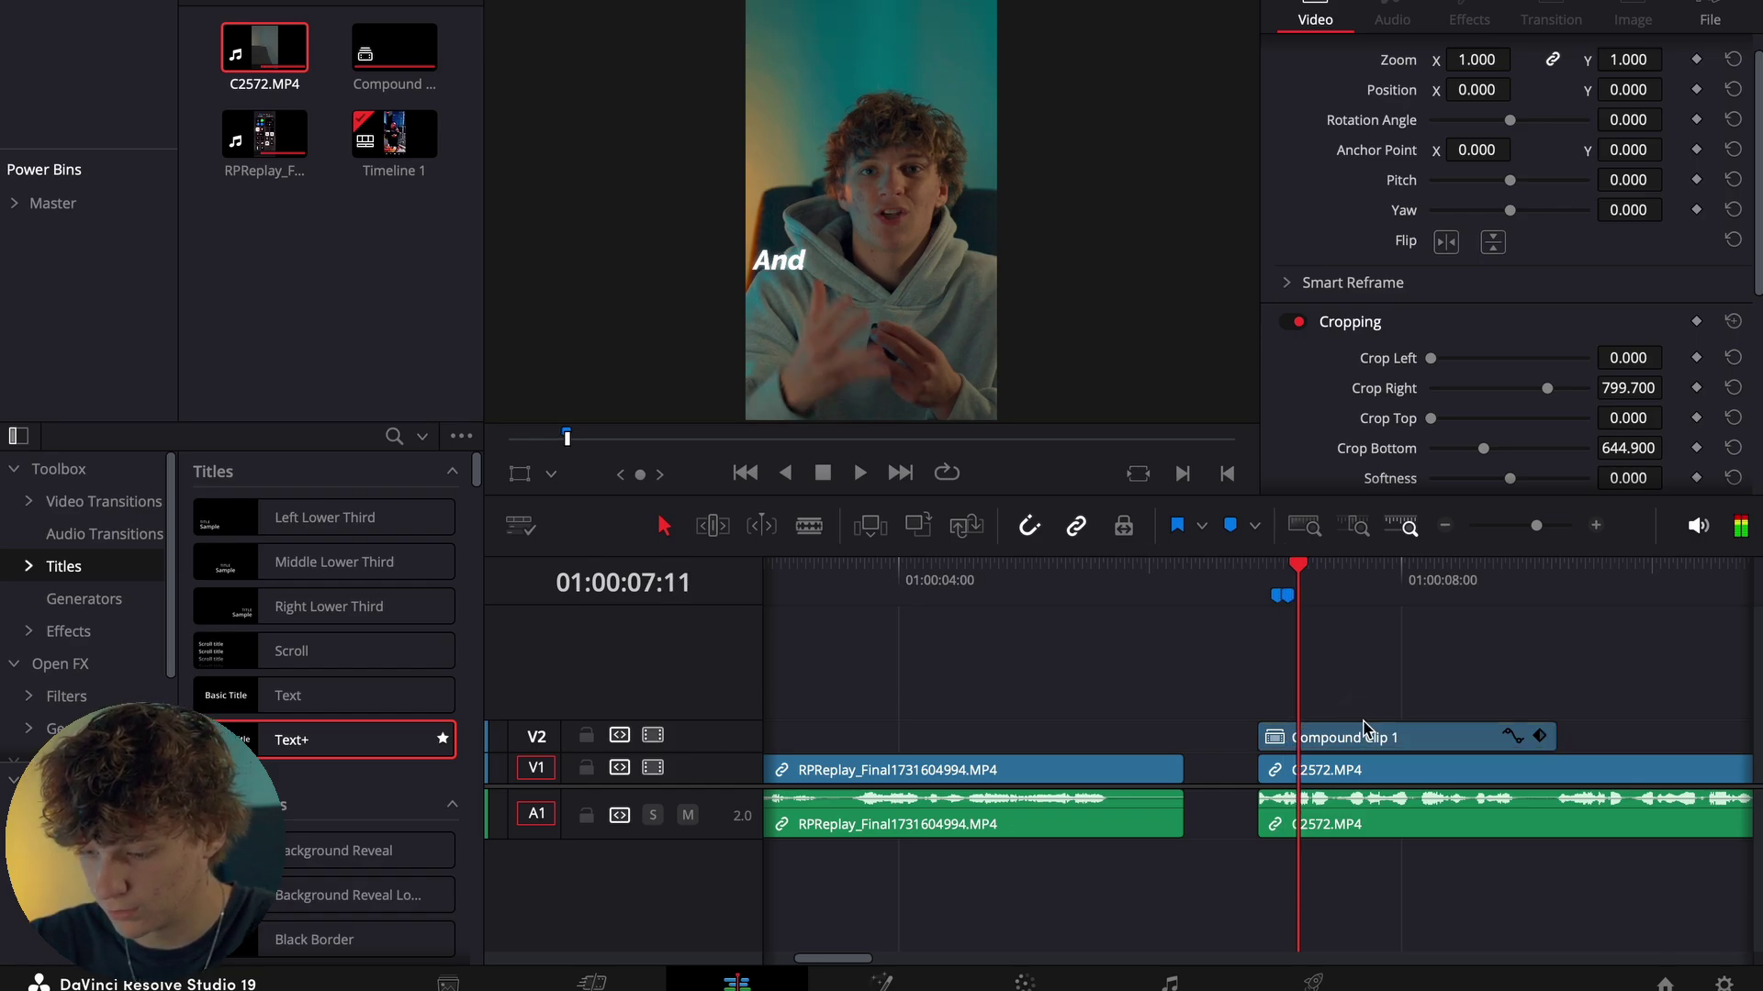
key("space")
key("space")
key("Left")
key("Left")
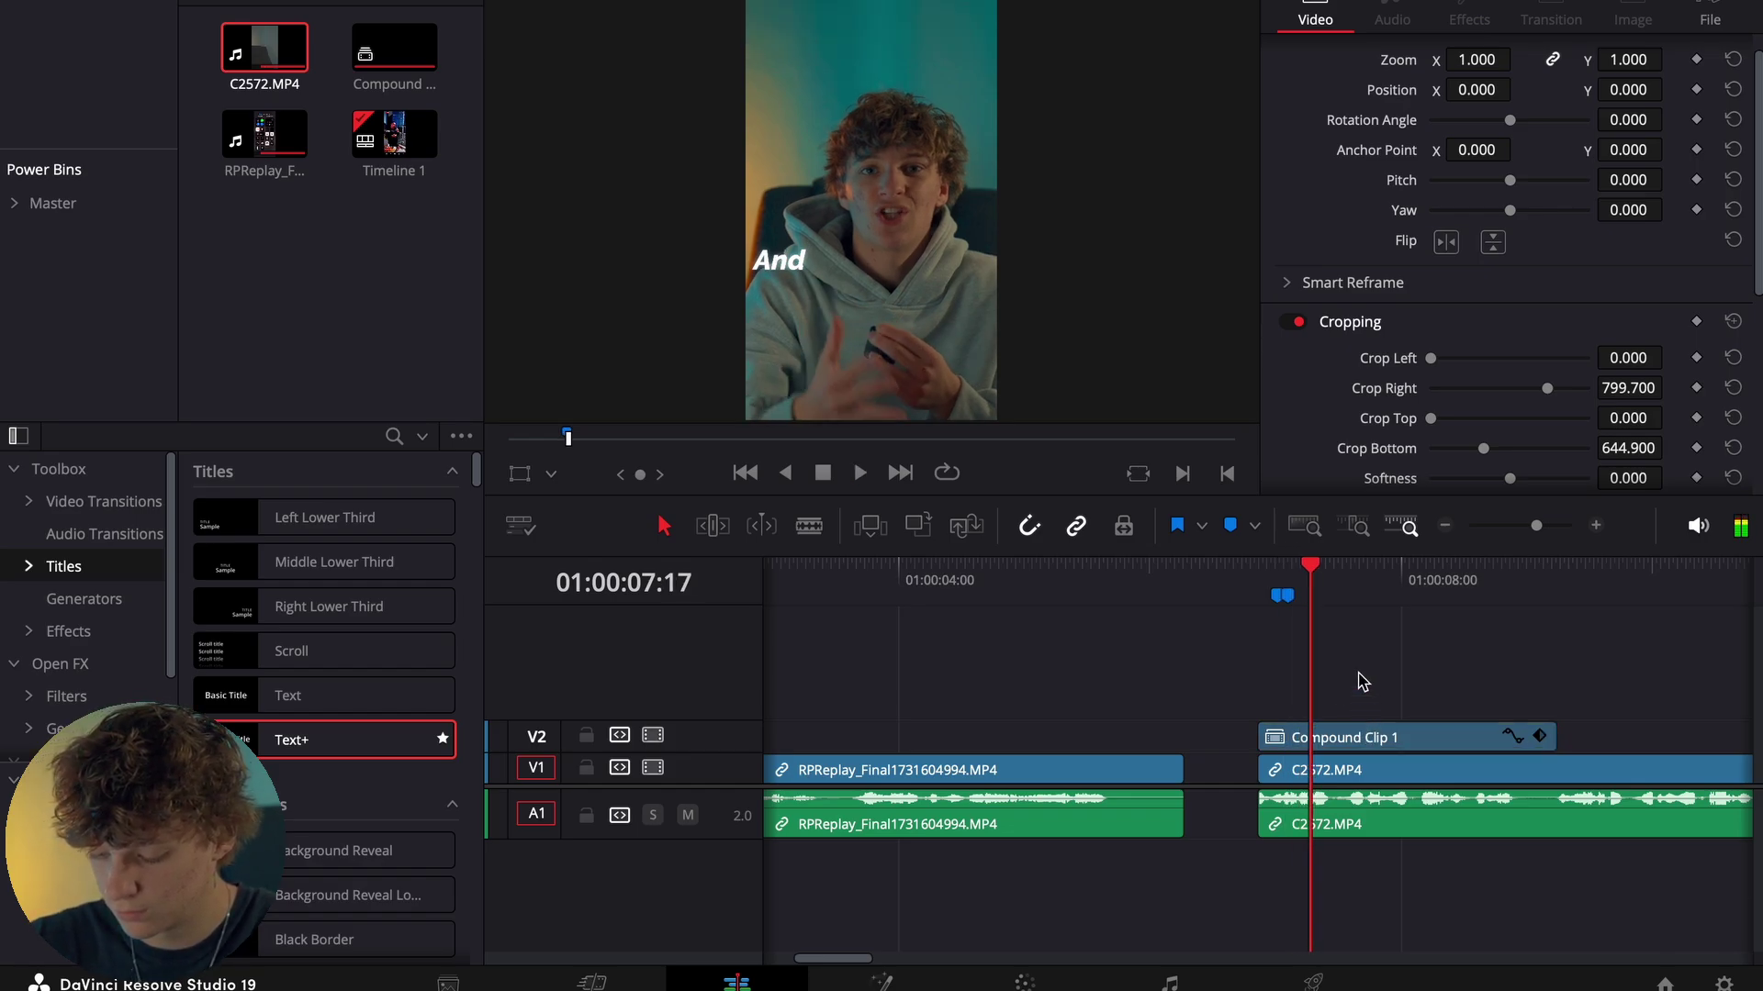
key("m")
key("space")
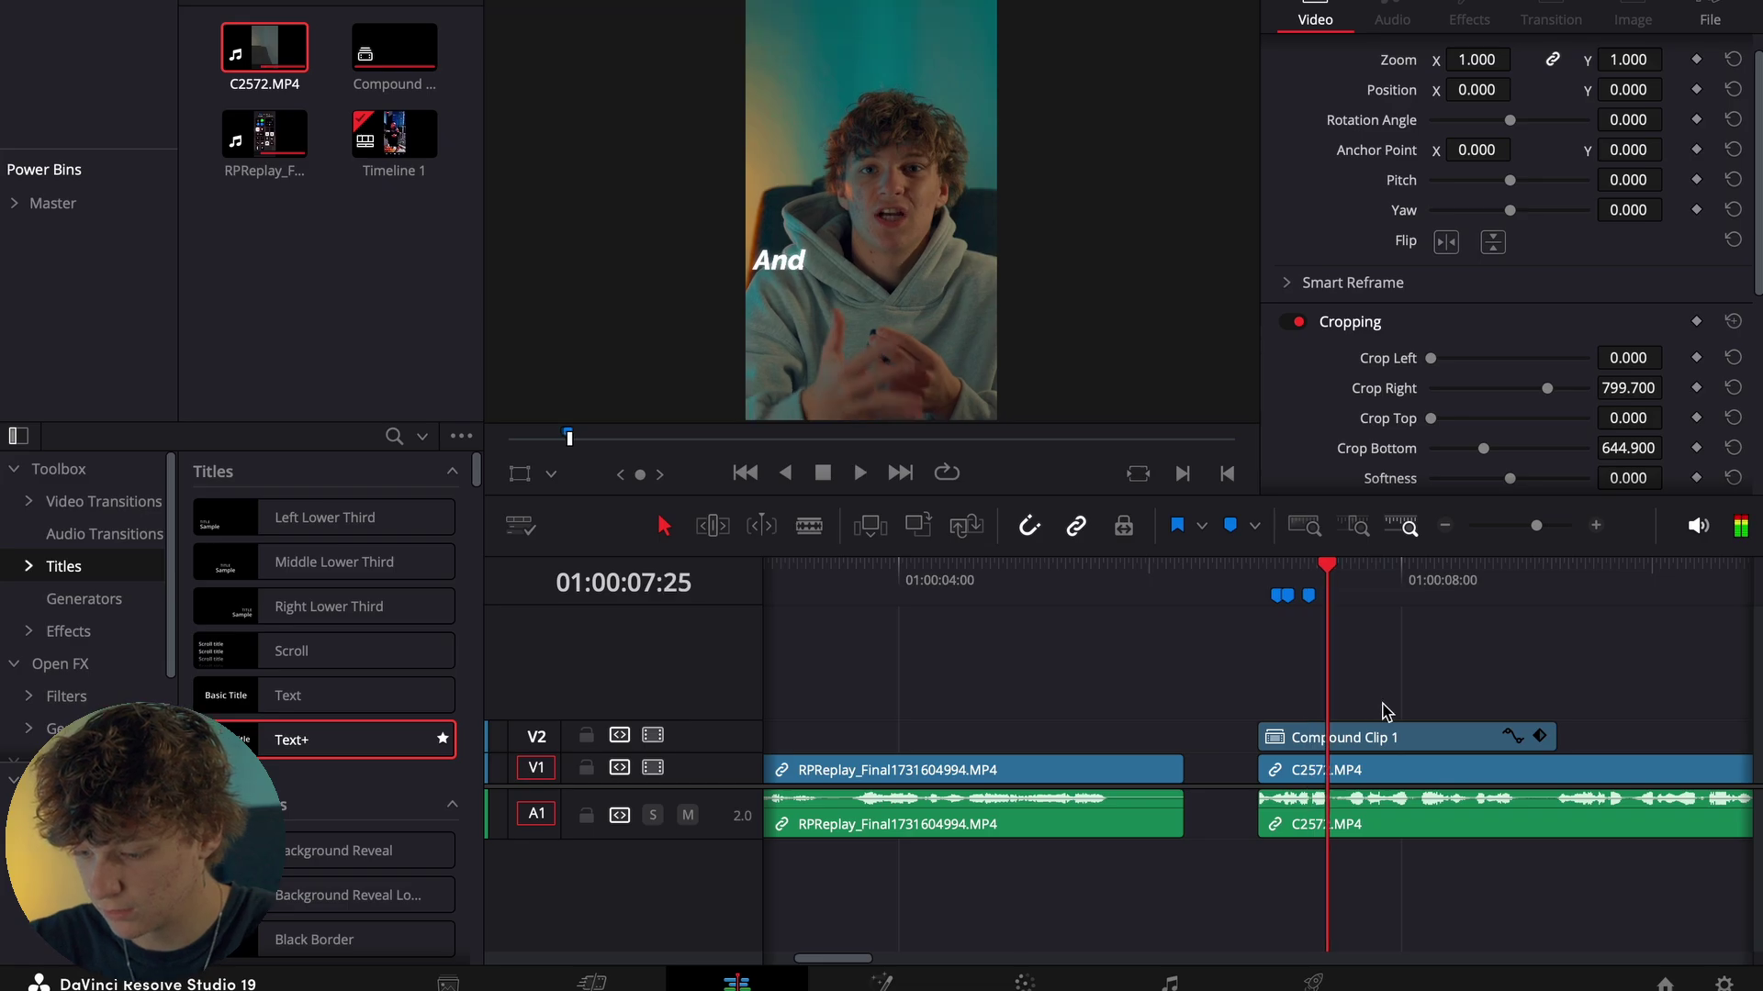
key("m")
Replay the speech past the fourth marker and place a timeline marker at 01:00:07:53.
key("space")
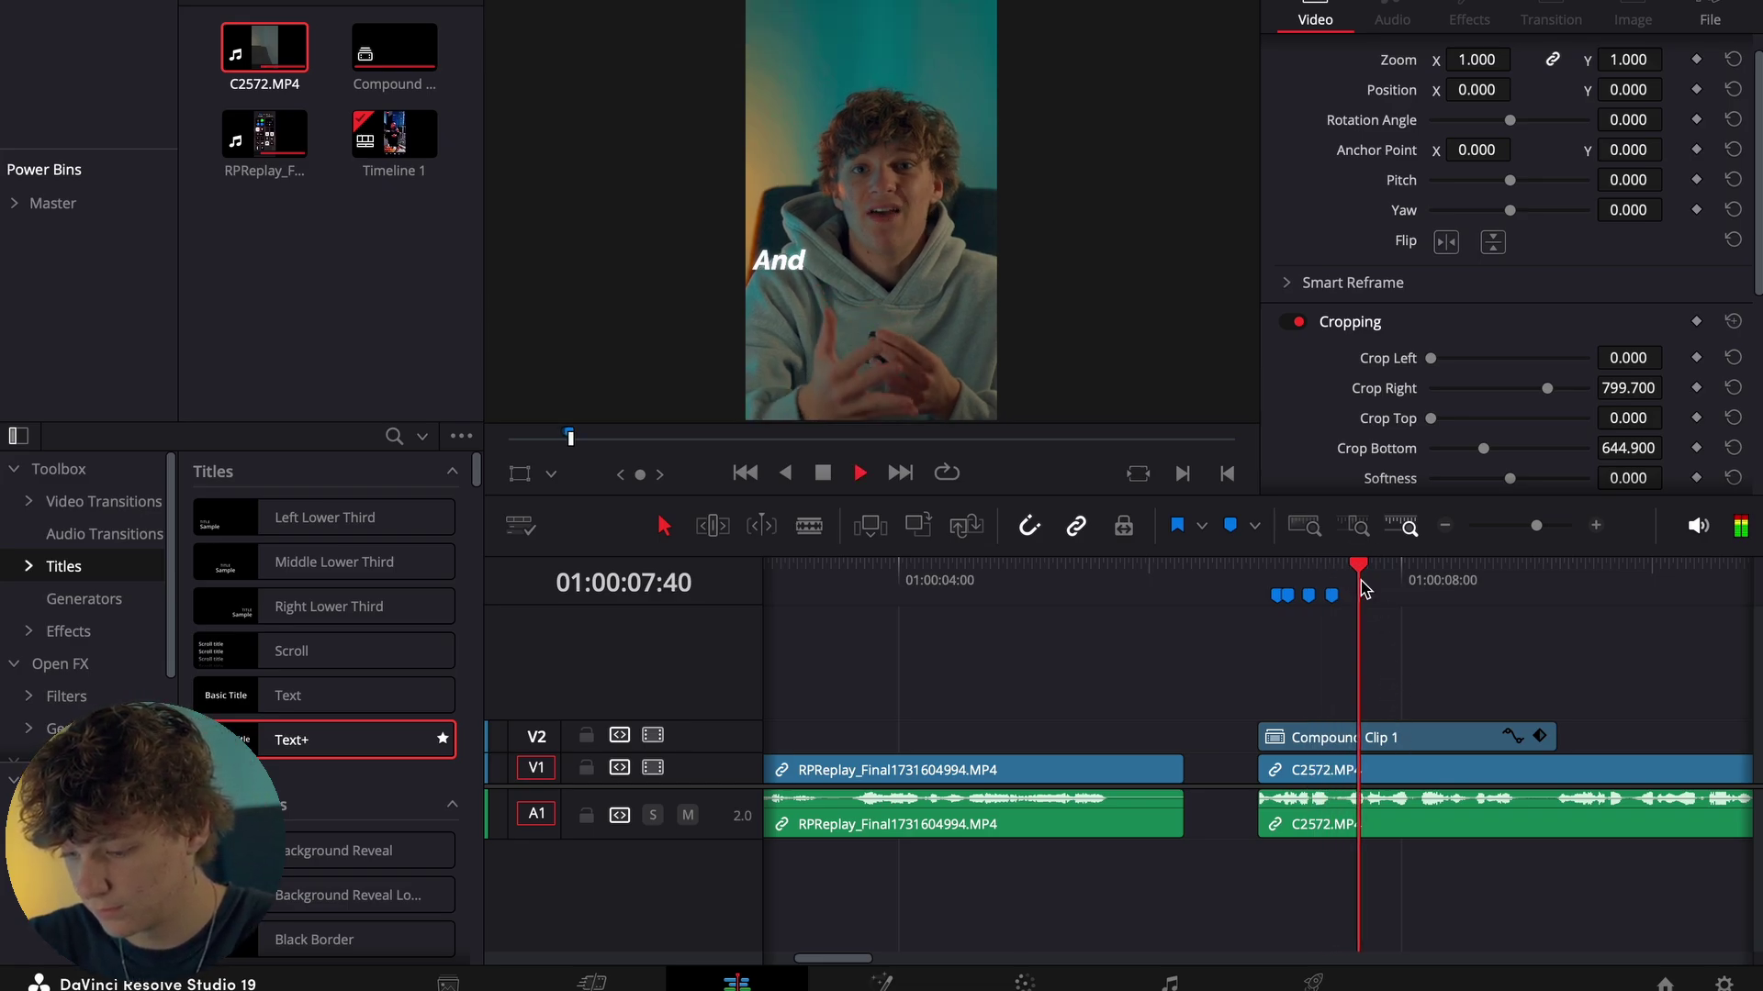
left_click(1333, 588)
key("space")
key("space")
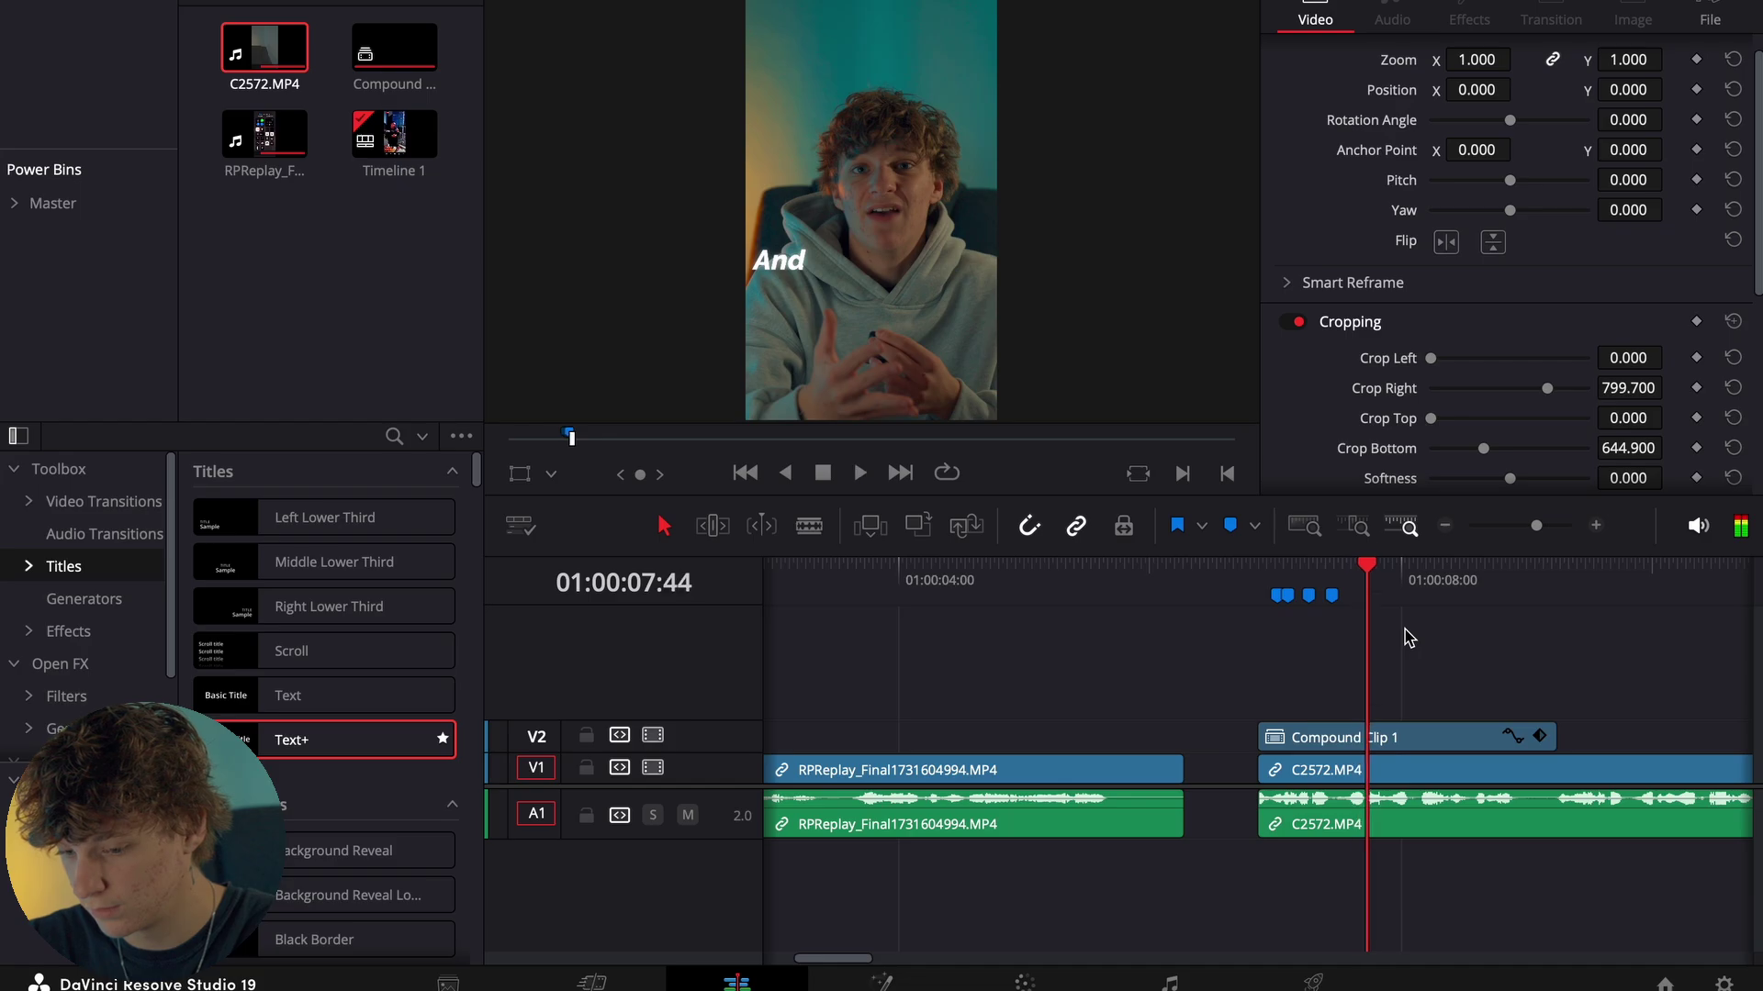
key("space")
key("space")
left_click(1366, 578)
key("space")
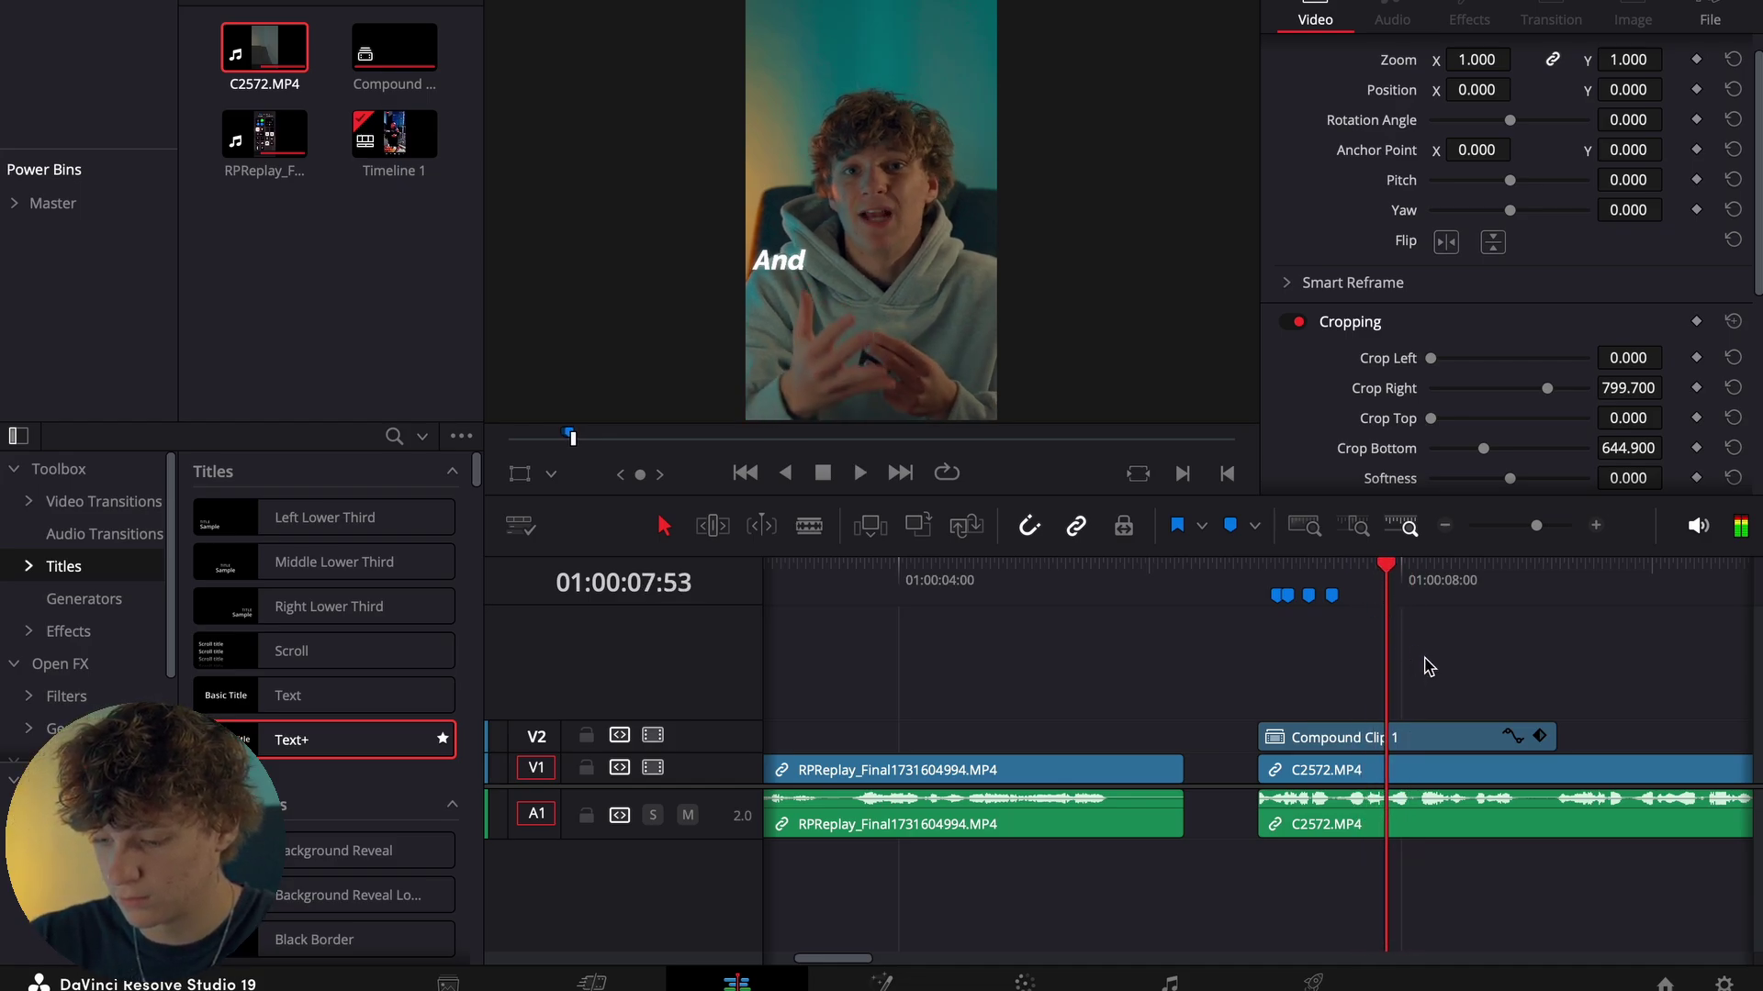
key("m")
Mark the last words of the phrase with timeline markers at 01:00:08:09 and about 01:00:08:22.
key("space")
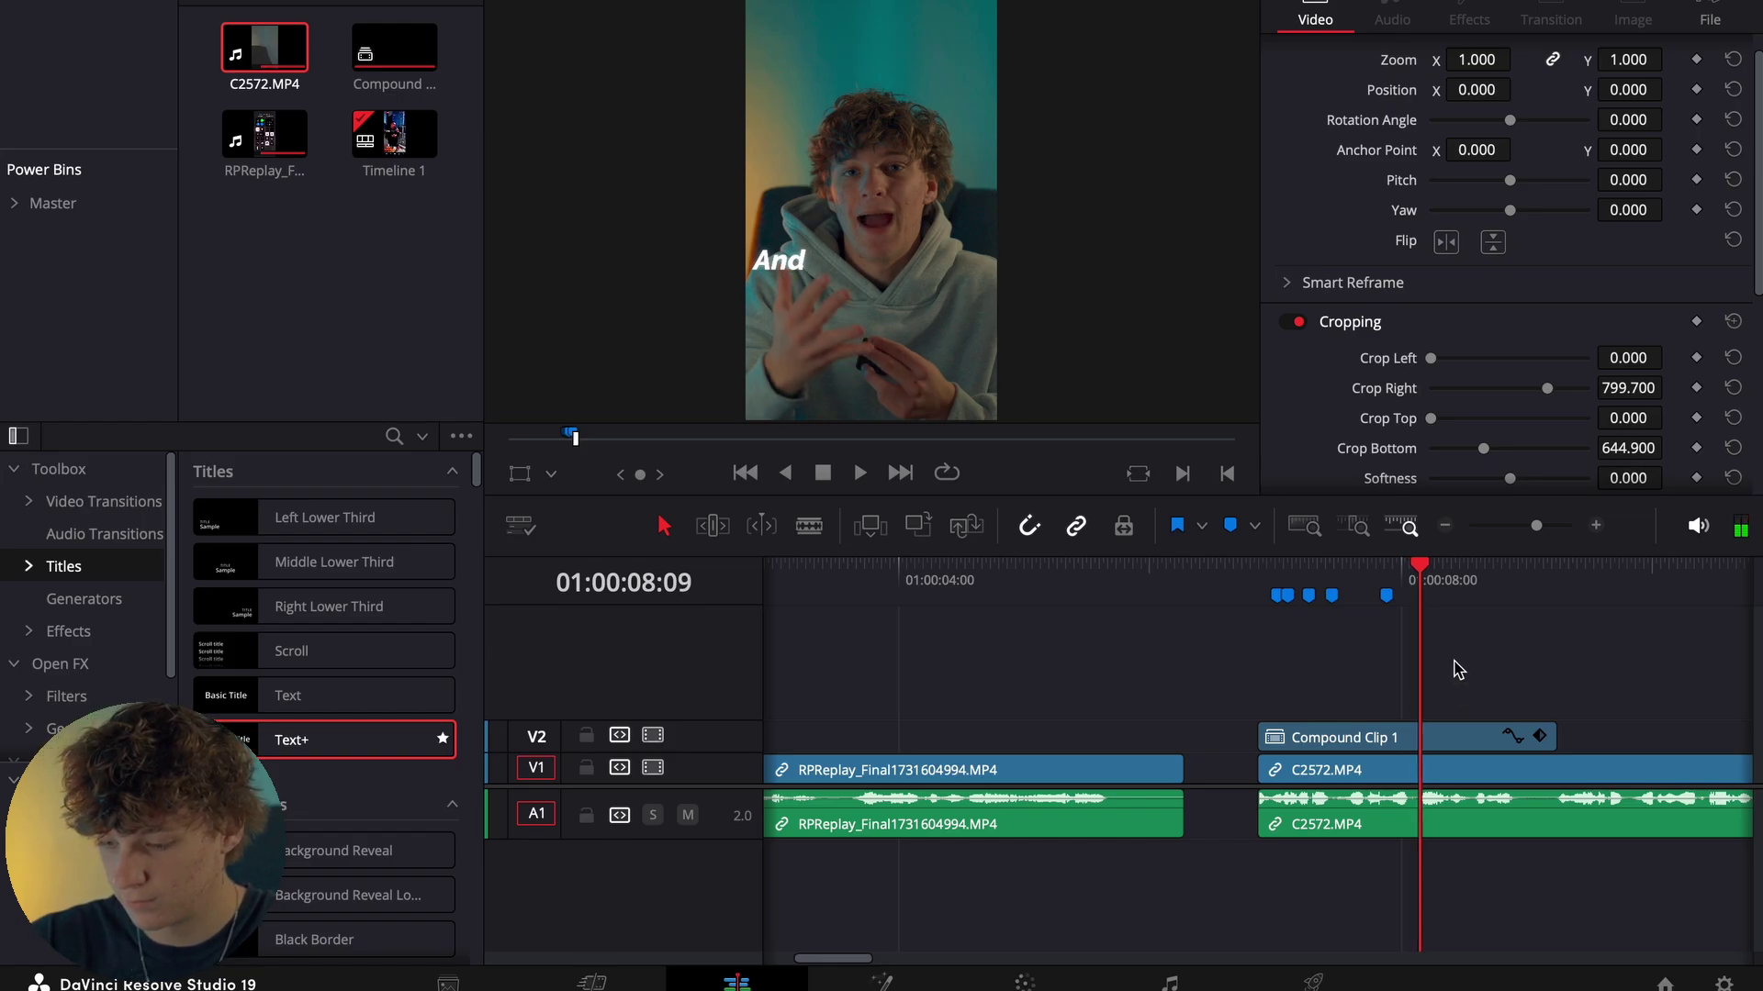
key("m")
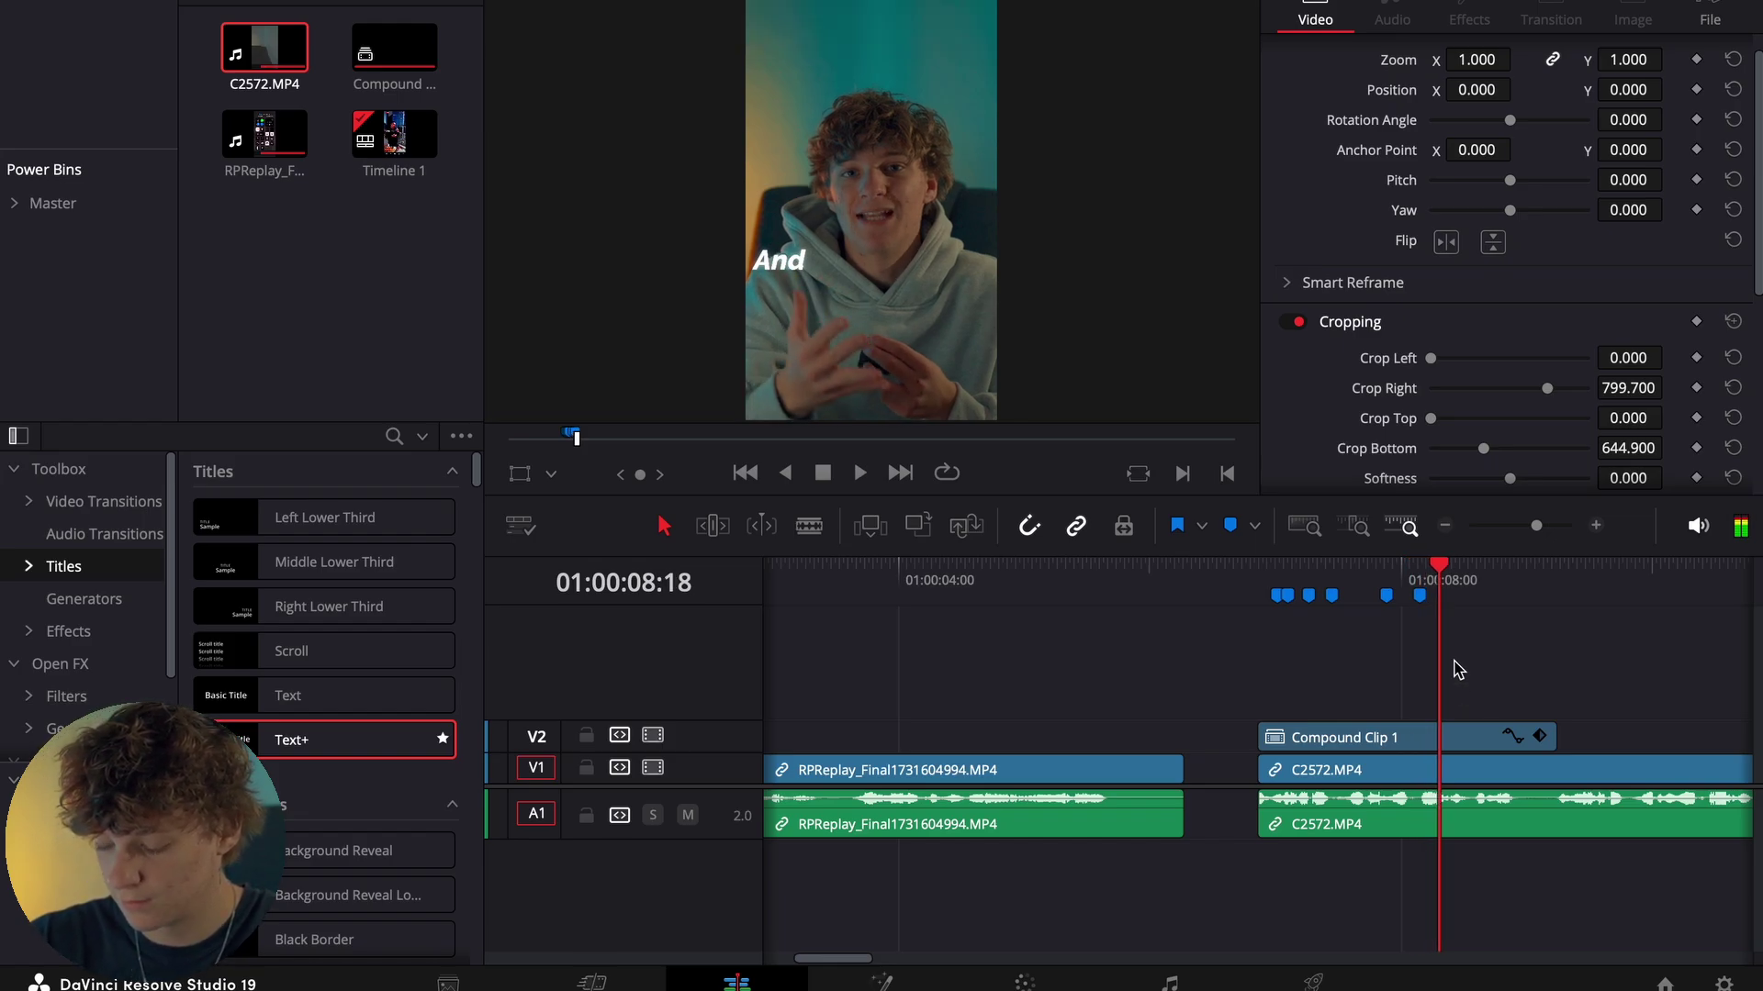
key("m")
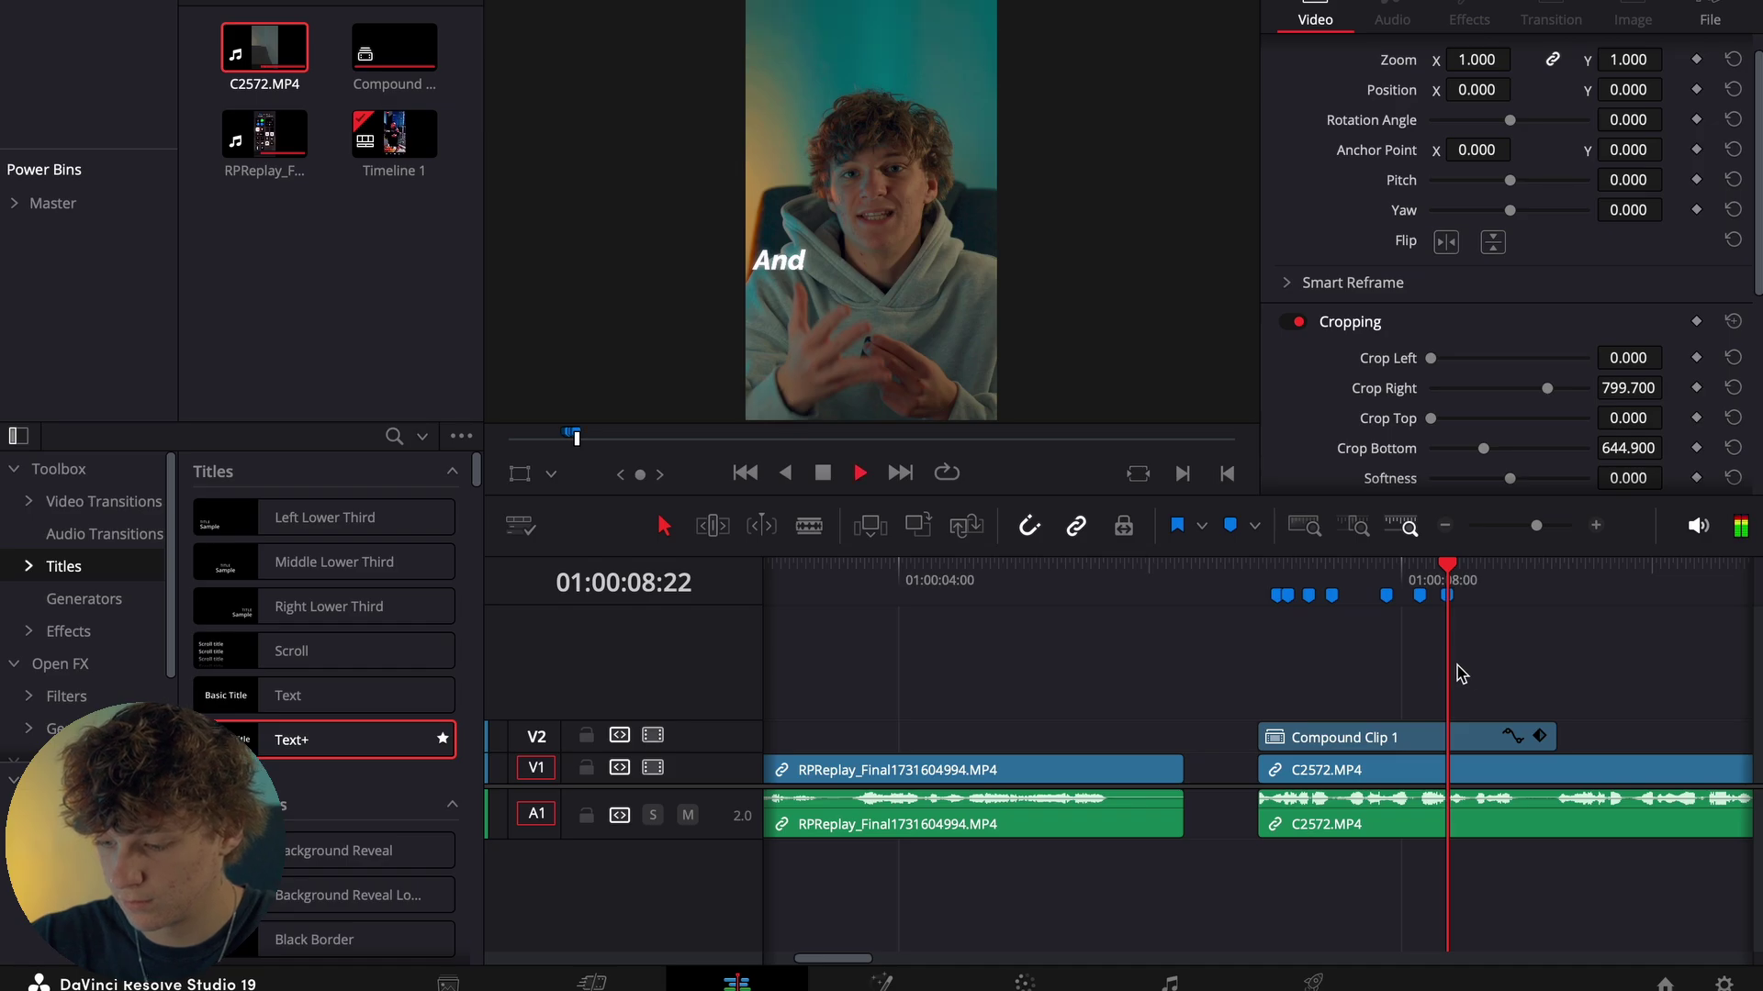
Play the captioned section from 01:00:06:52 and check the word markers against the speech.
left_click(1473, 734)
left_click(1259, 578)
key("space")
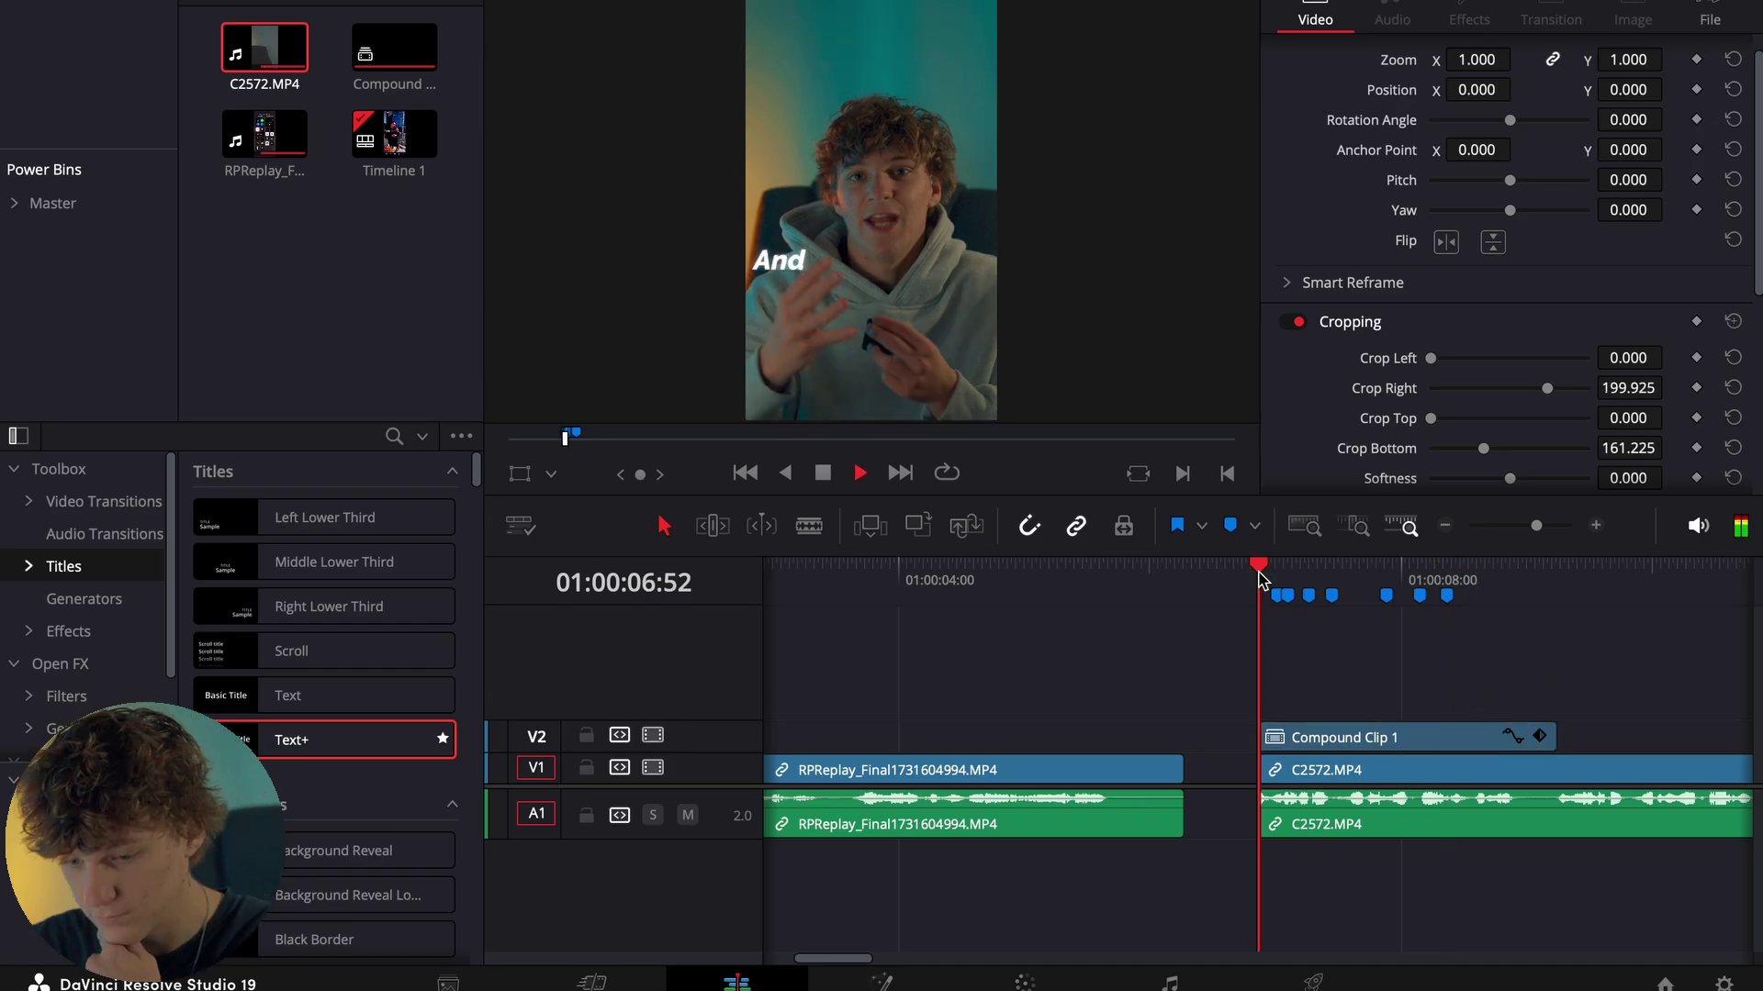
key("space")
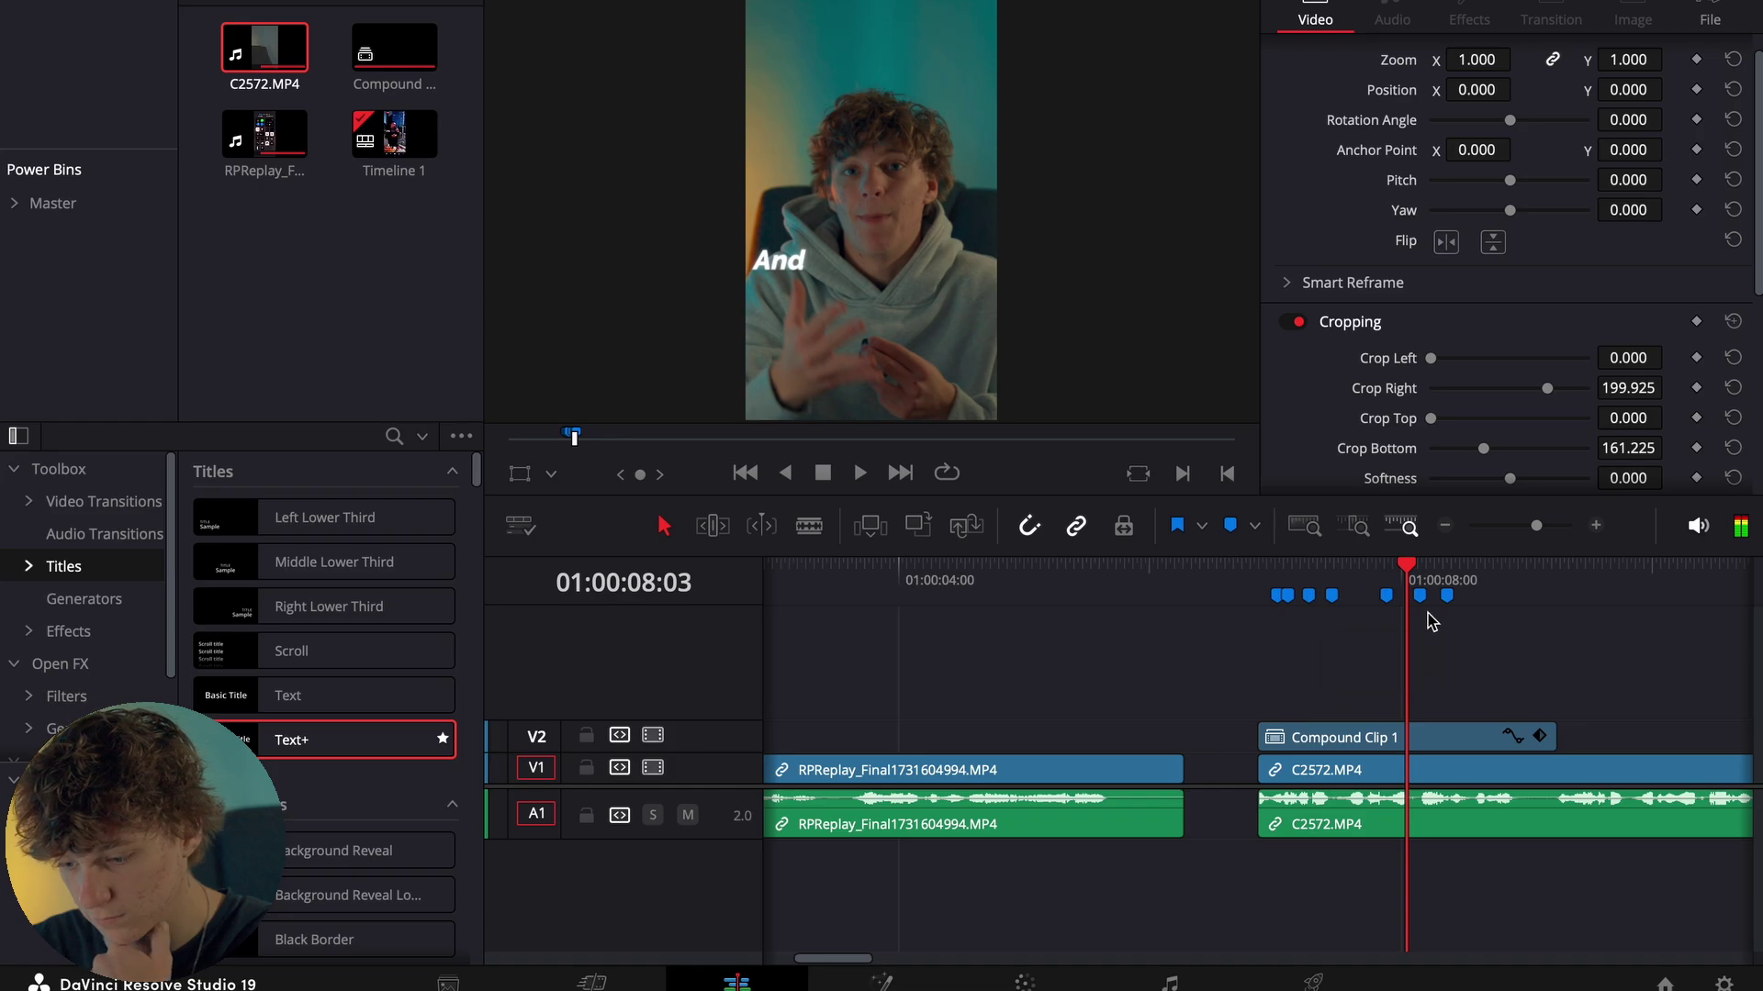
key("space")
key("space")
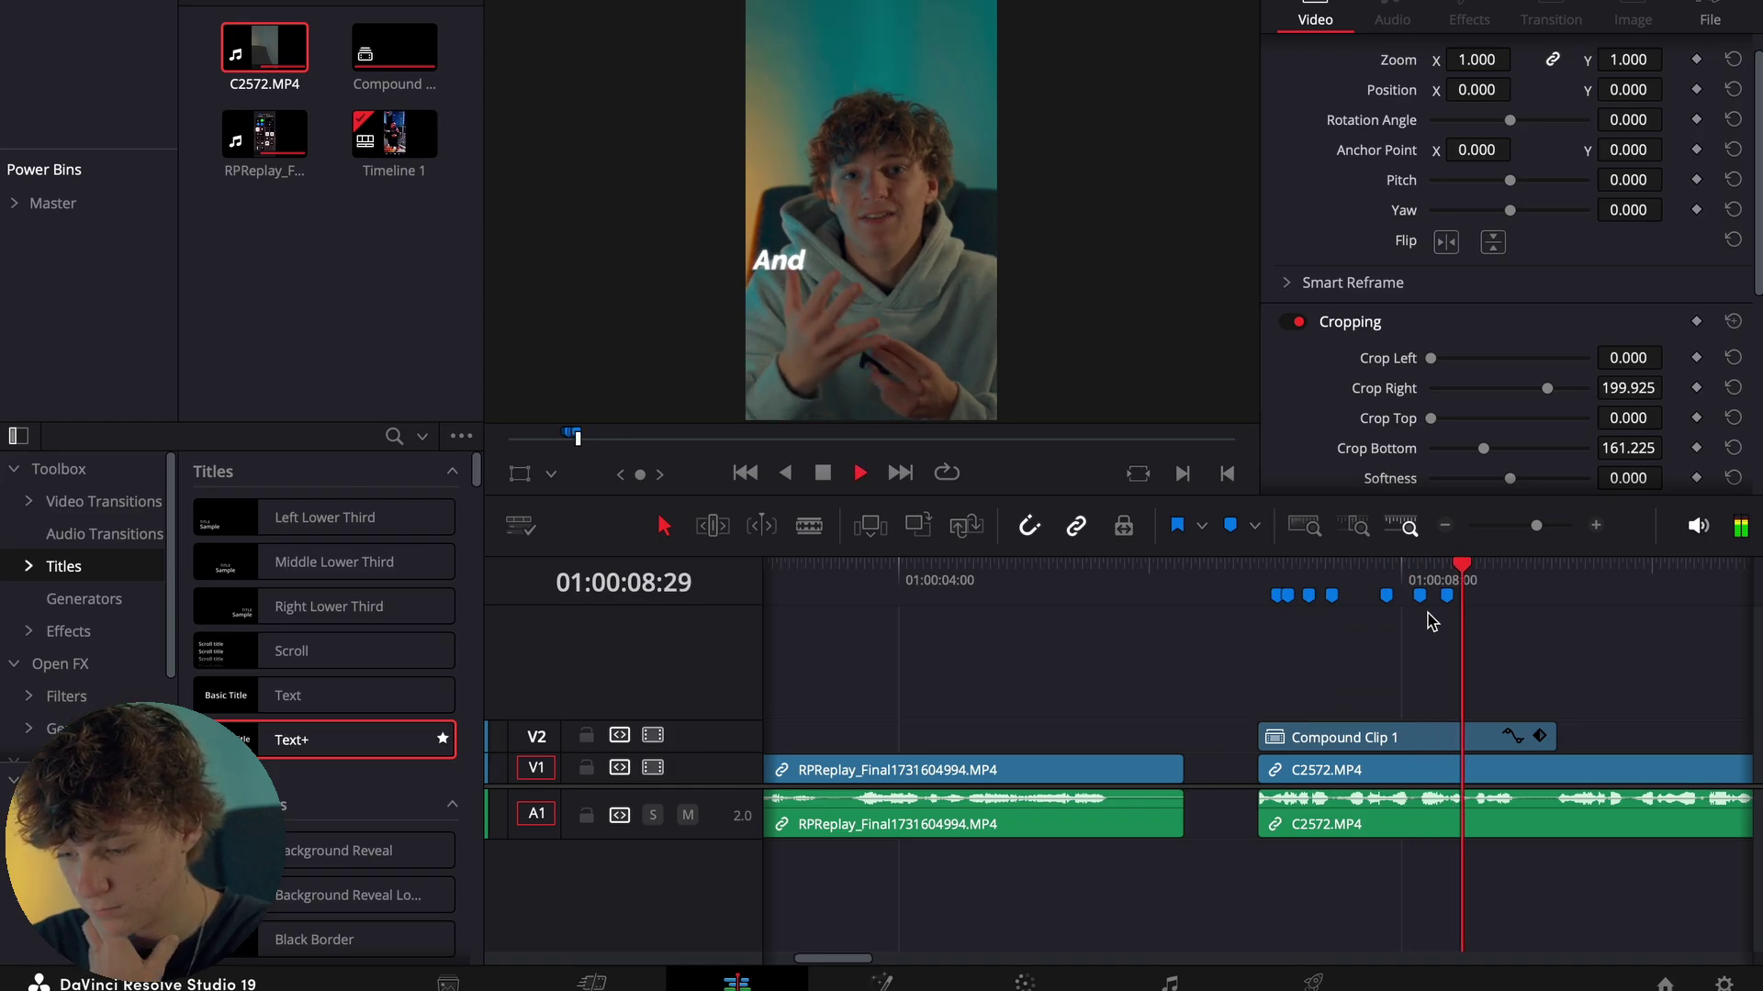
left_click(1440, 578)
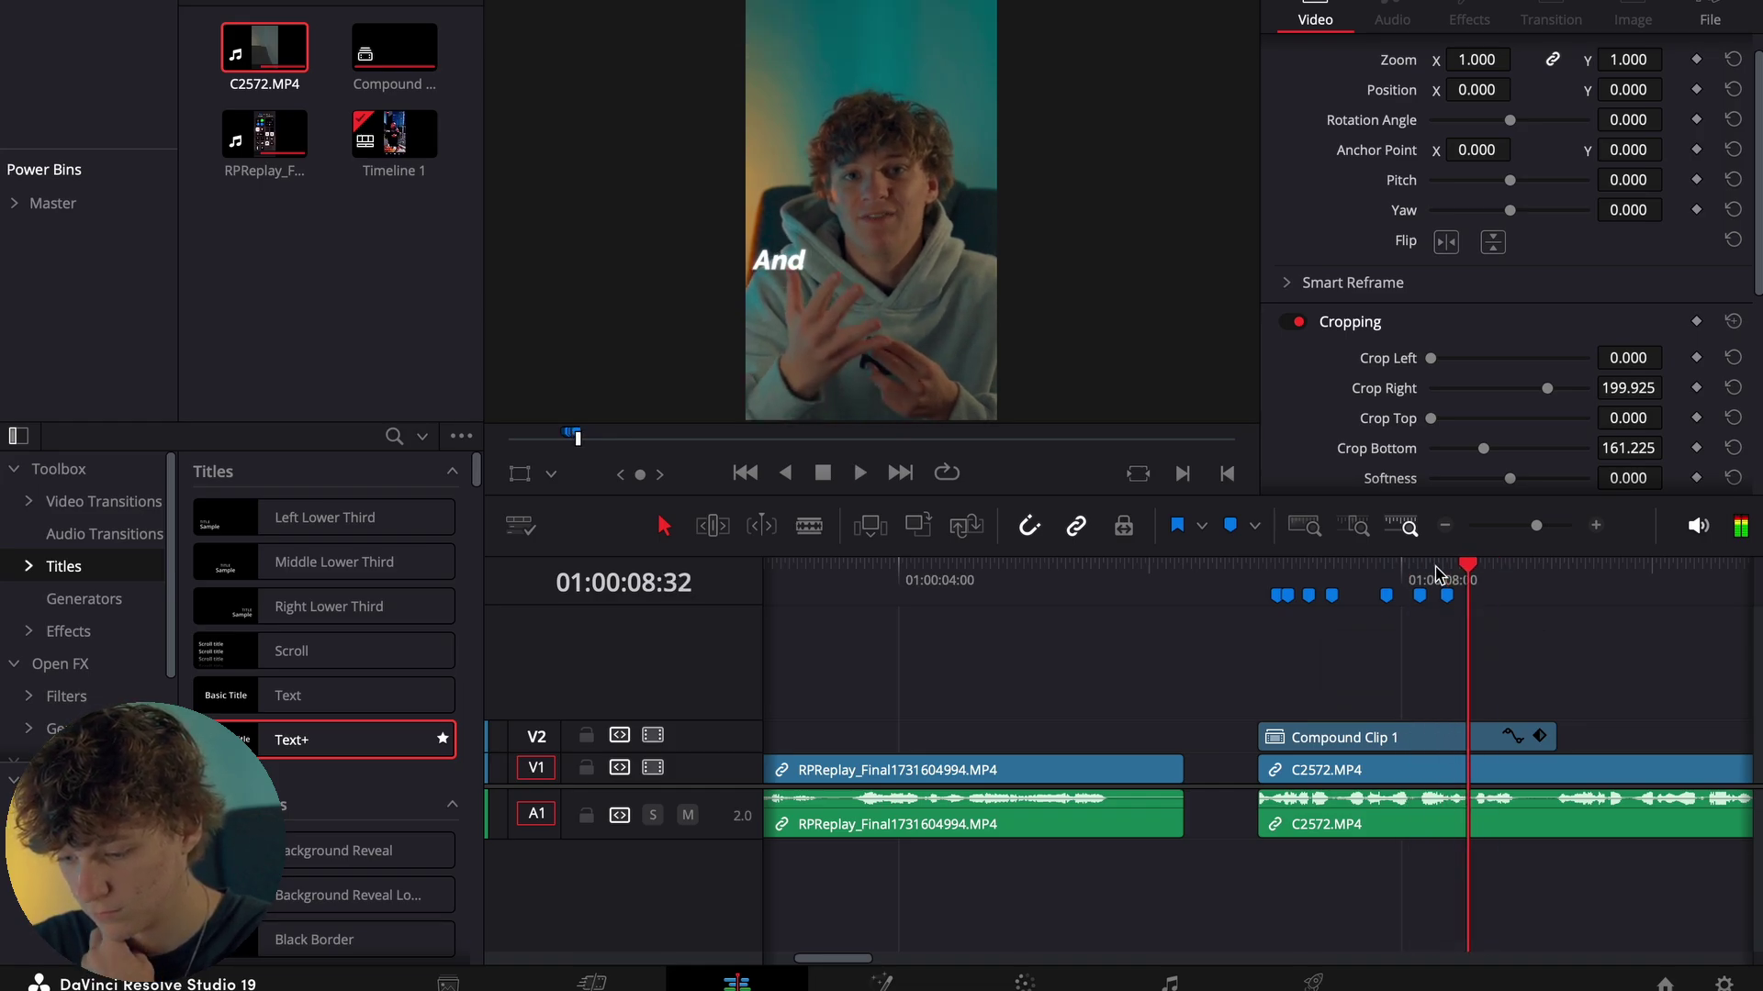
left_click(1438, 576)
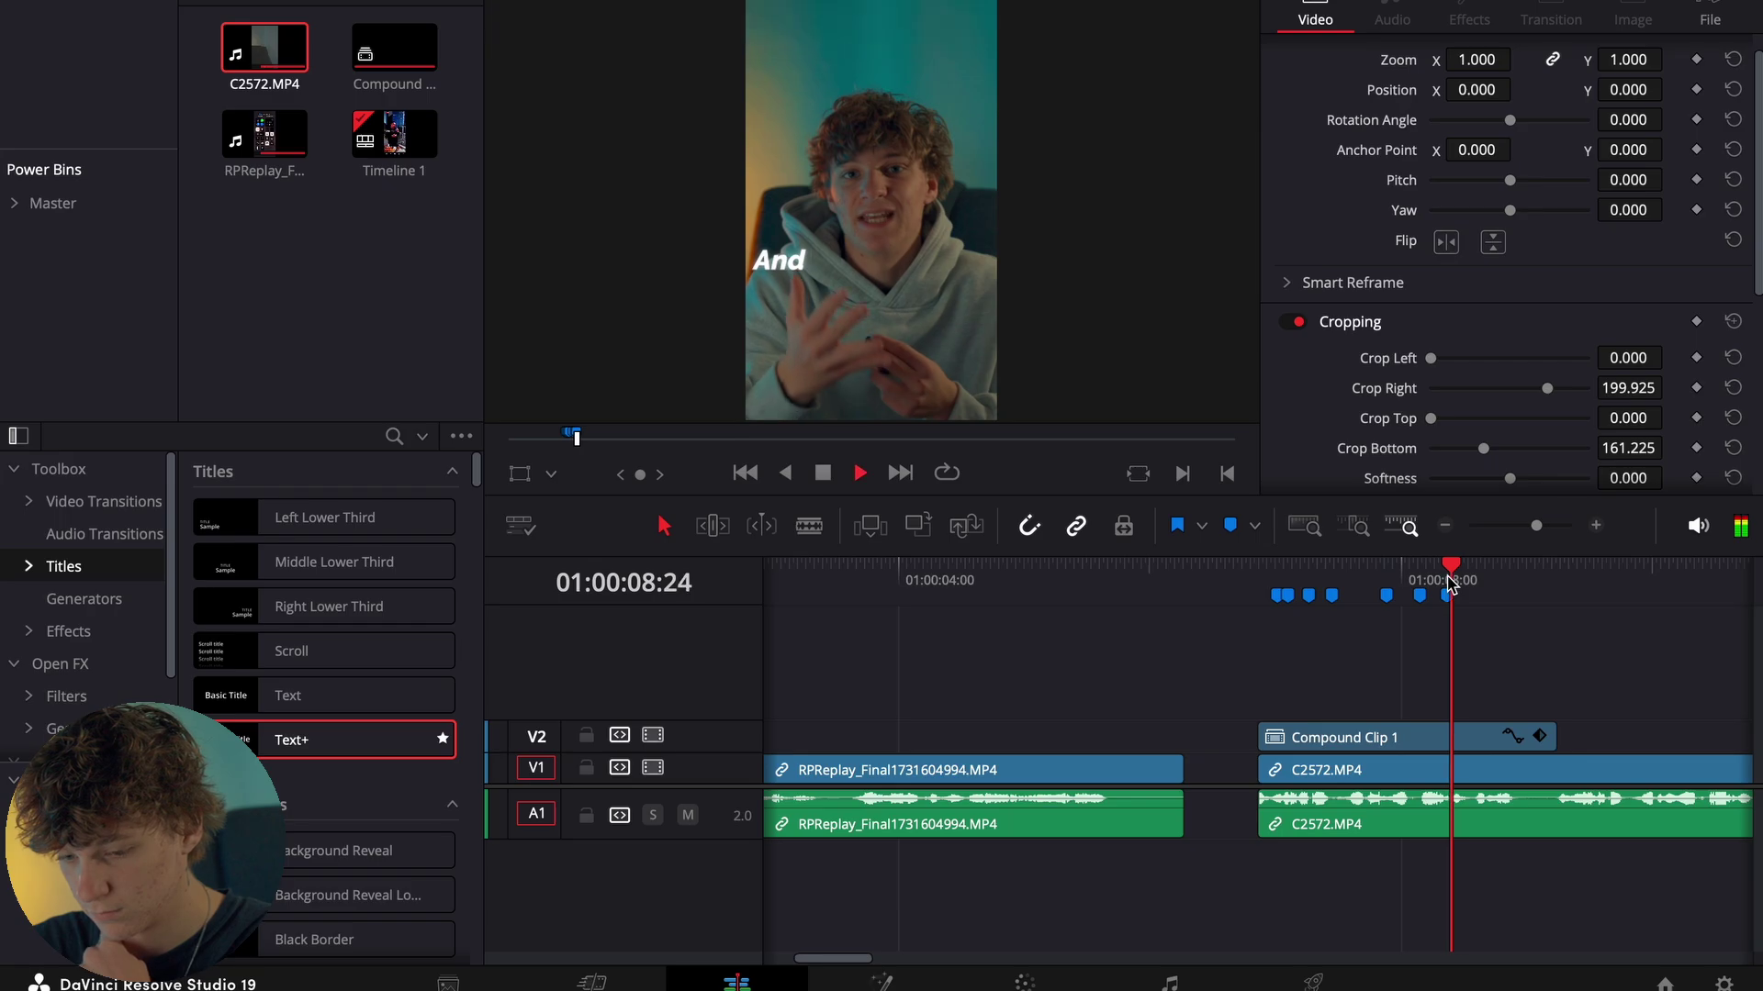
Split the caption compound clip on V2 at the first marker, 01:00:07:01.
left_click_drag(1449, 584, 1277, 599)
left_click(1322, 737)
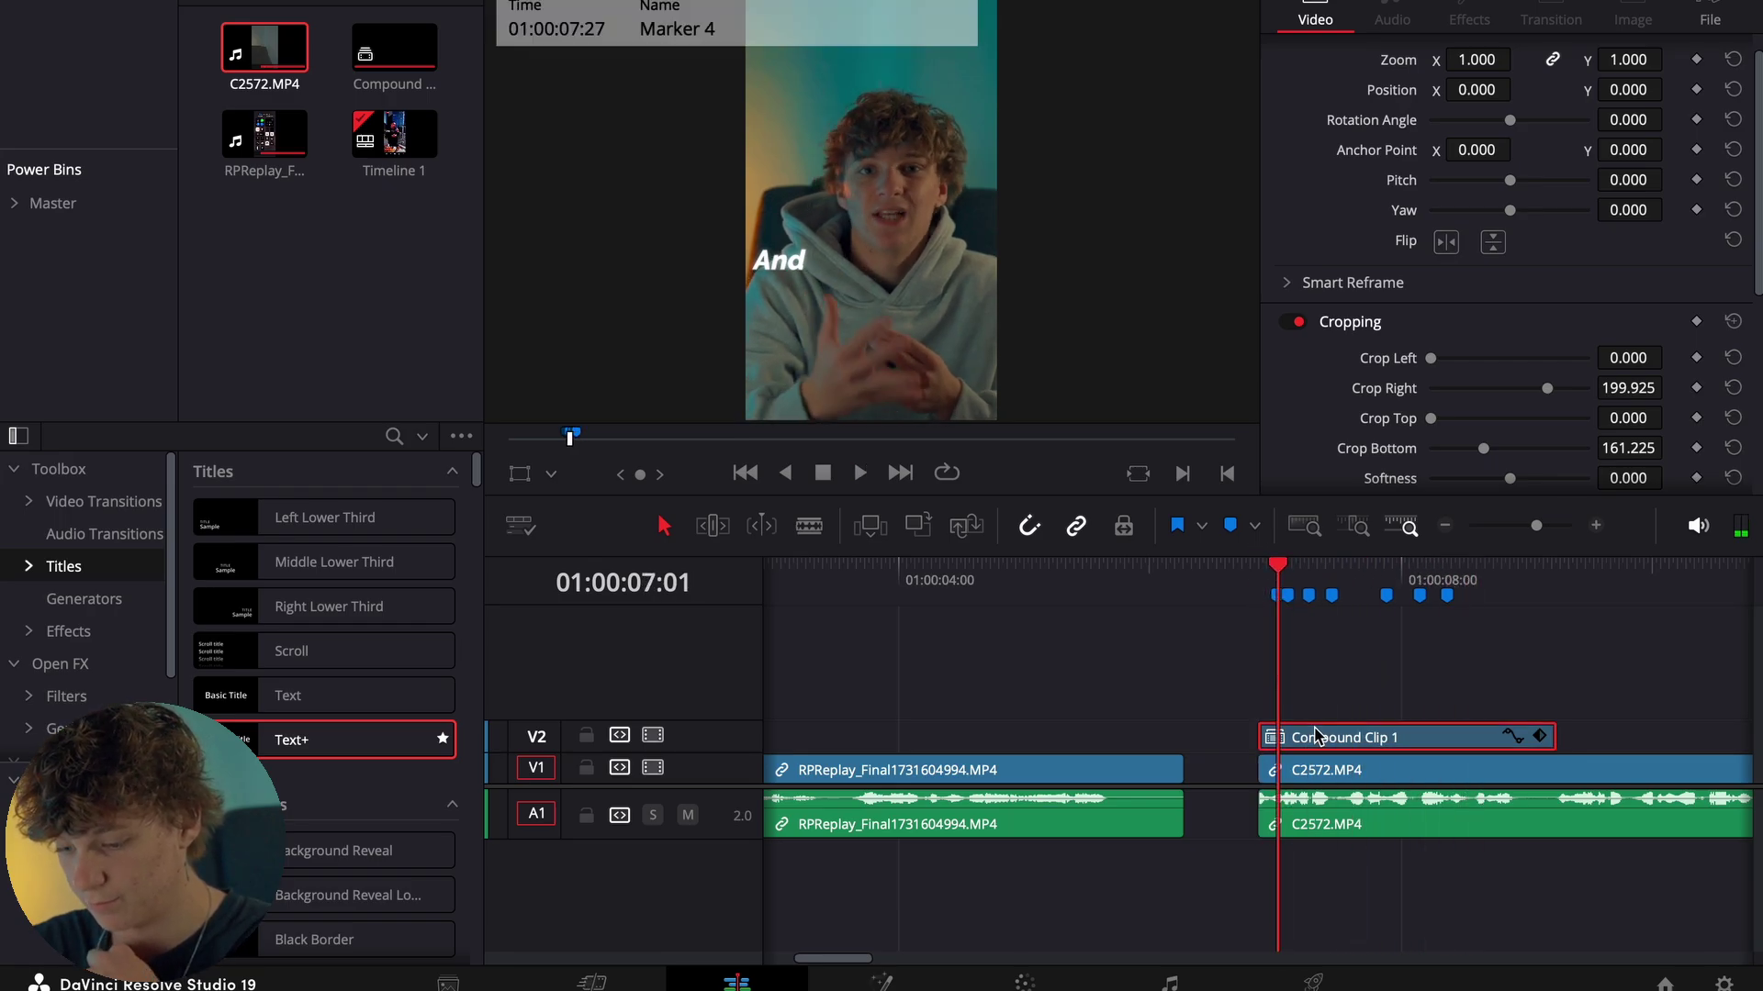
left_click(1597, 527)
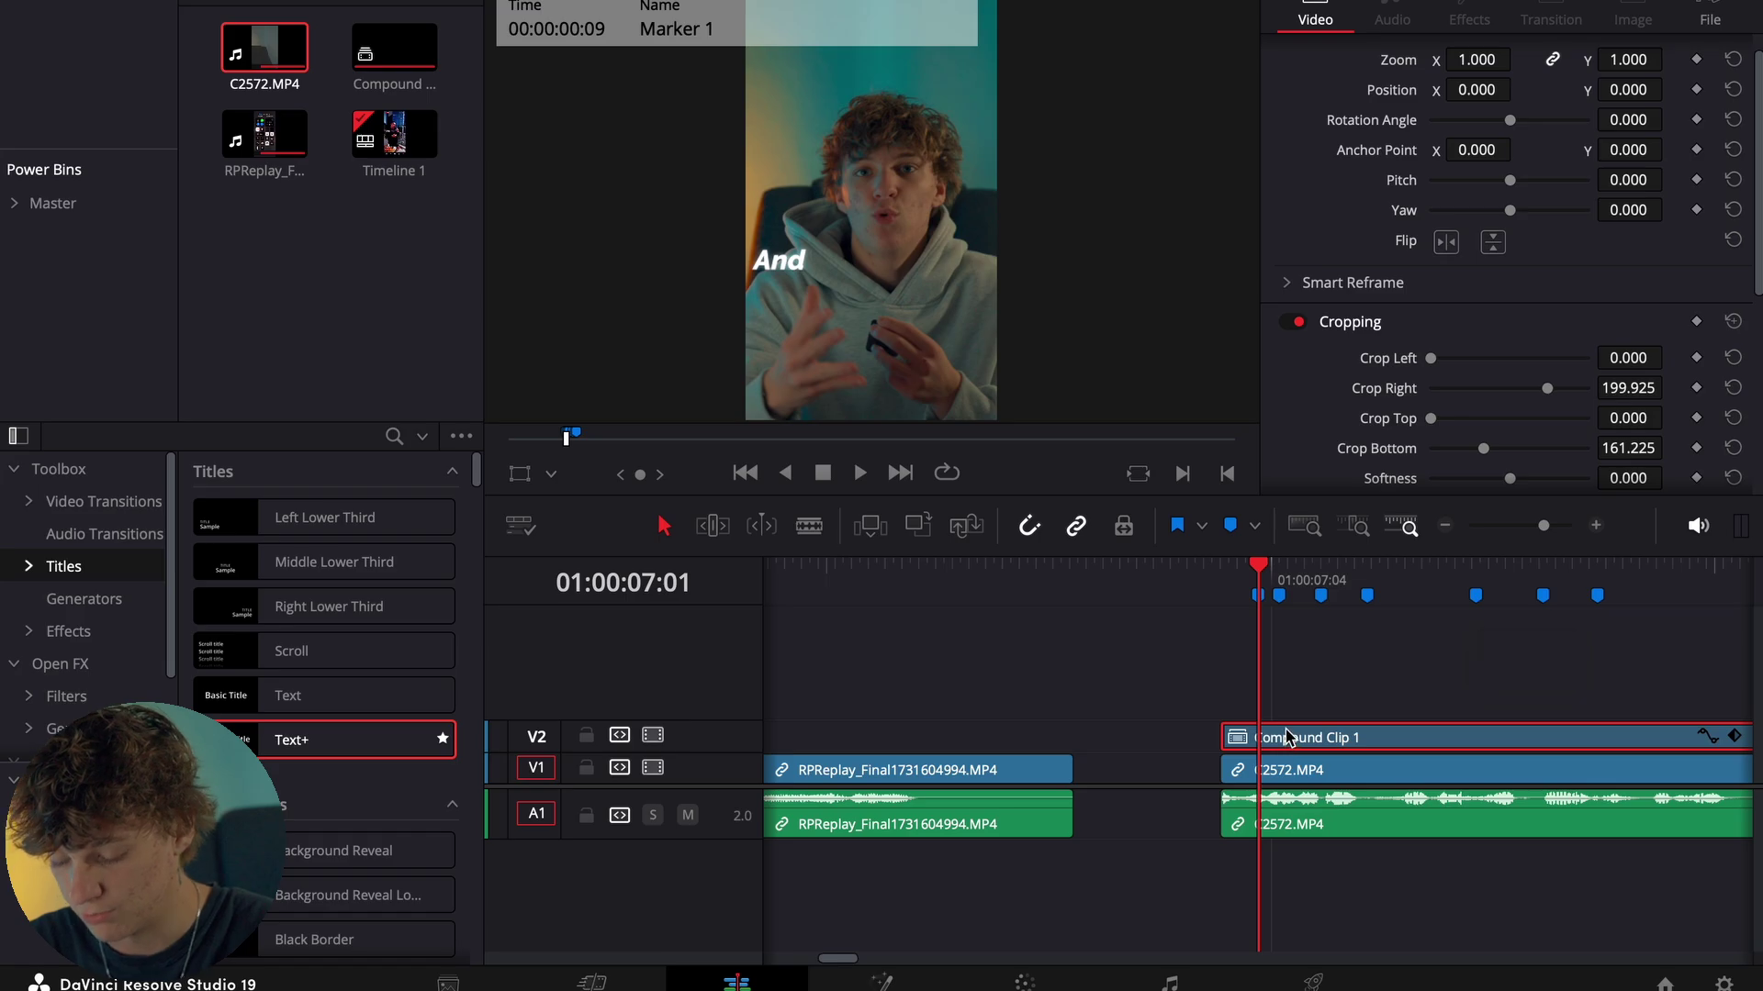
left_click(1224, 598)
left_click(1258, 598)
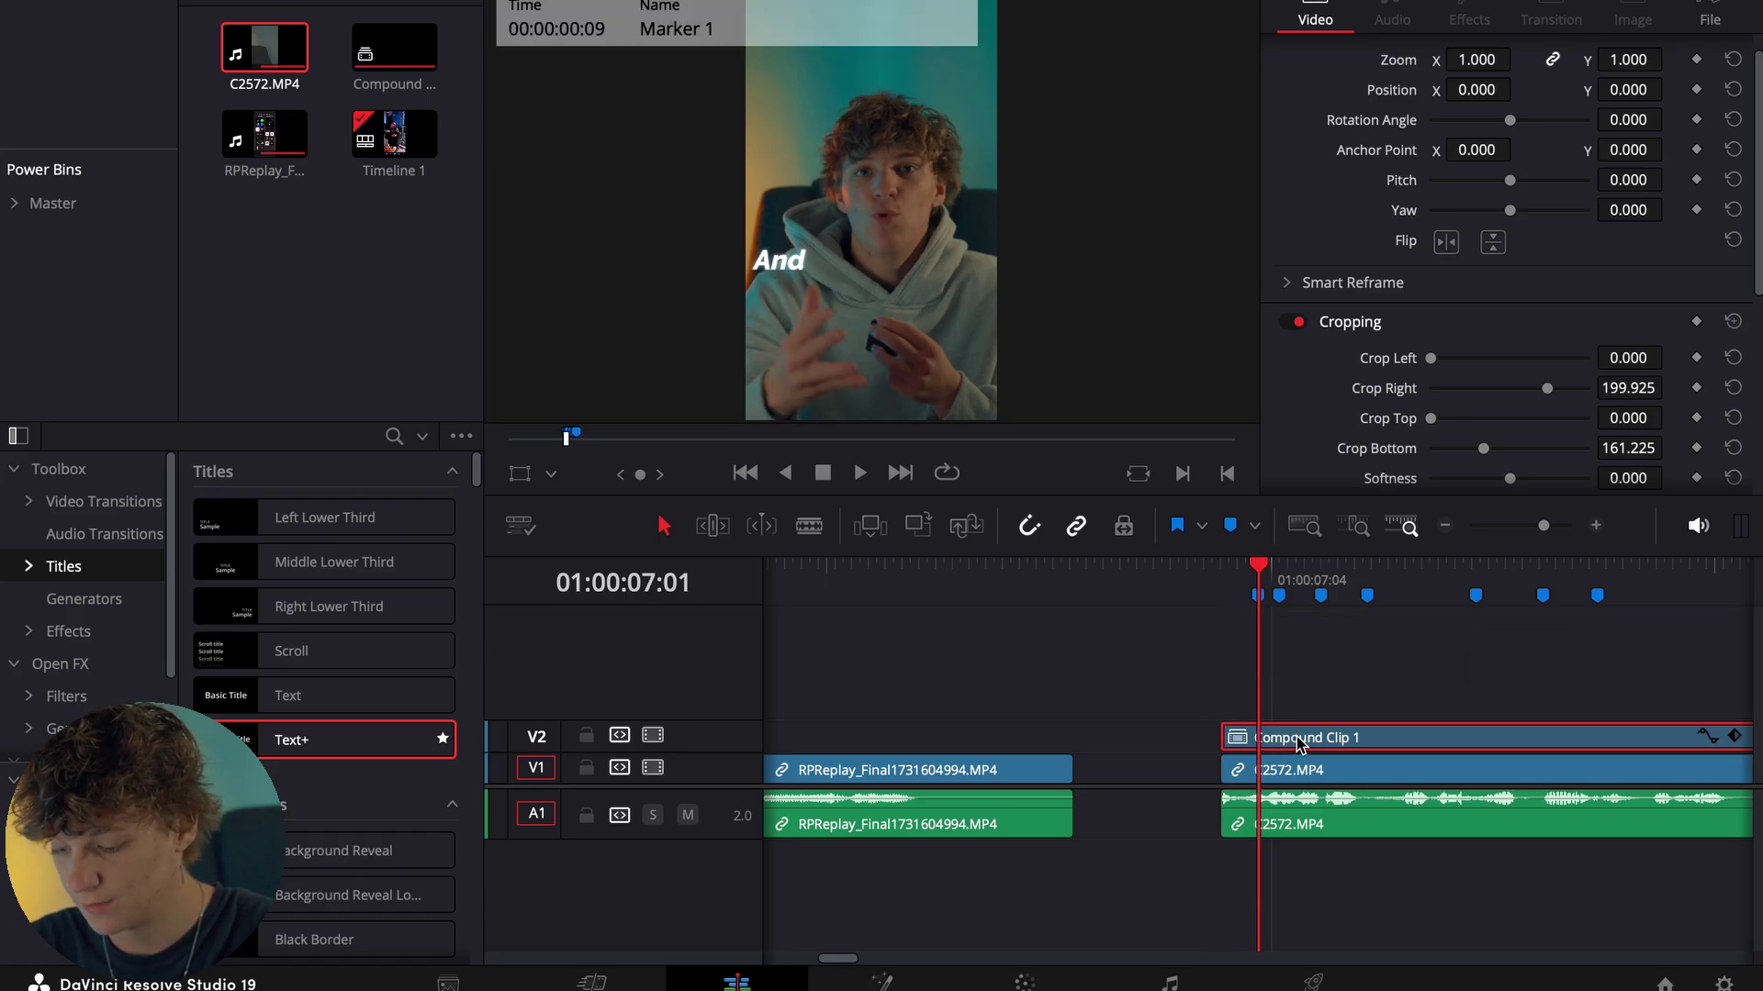
key("ctrl+b")
Split the remaining part of the caption compound clip at the second marker, 01:00:07:06.
key("Right")
key("Right")
key("Right")
key("Right")
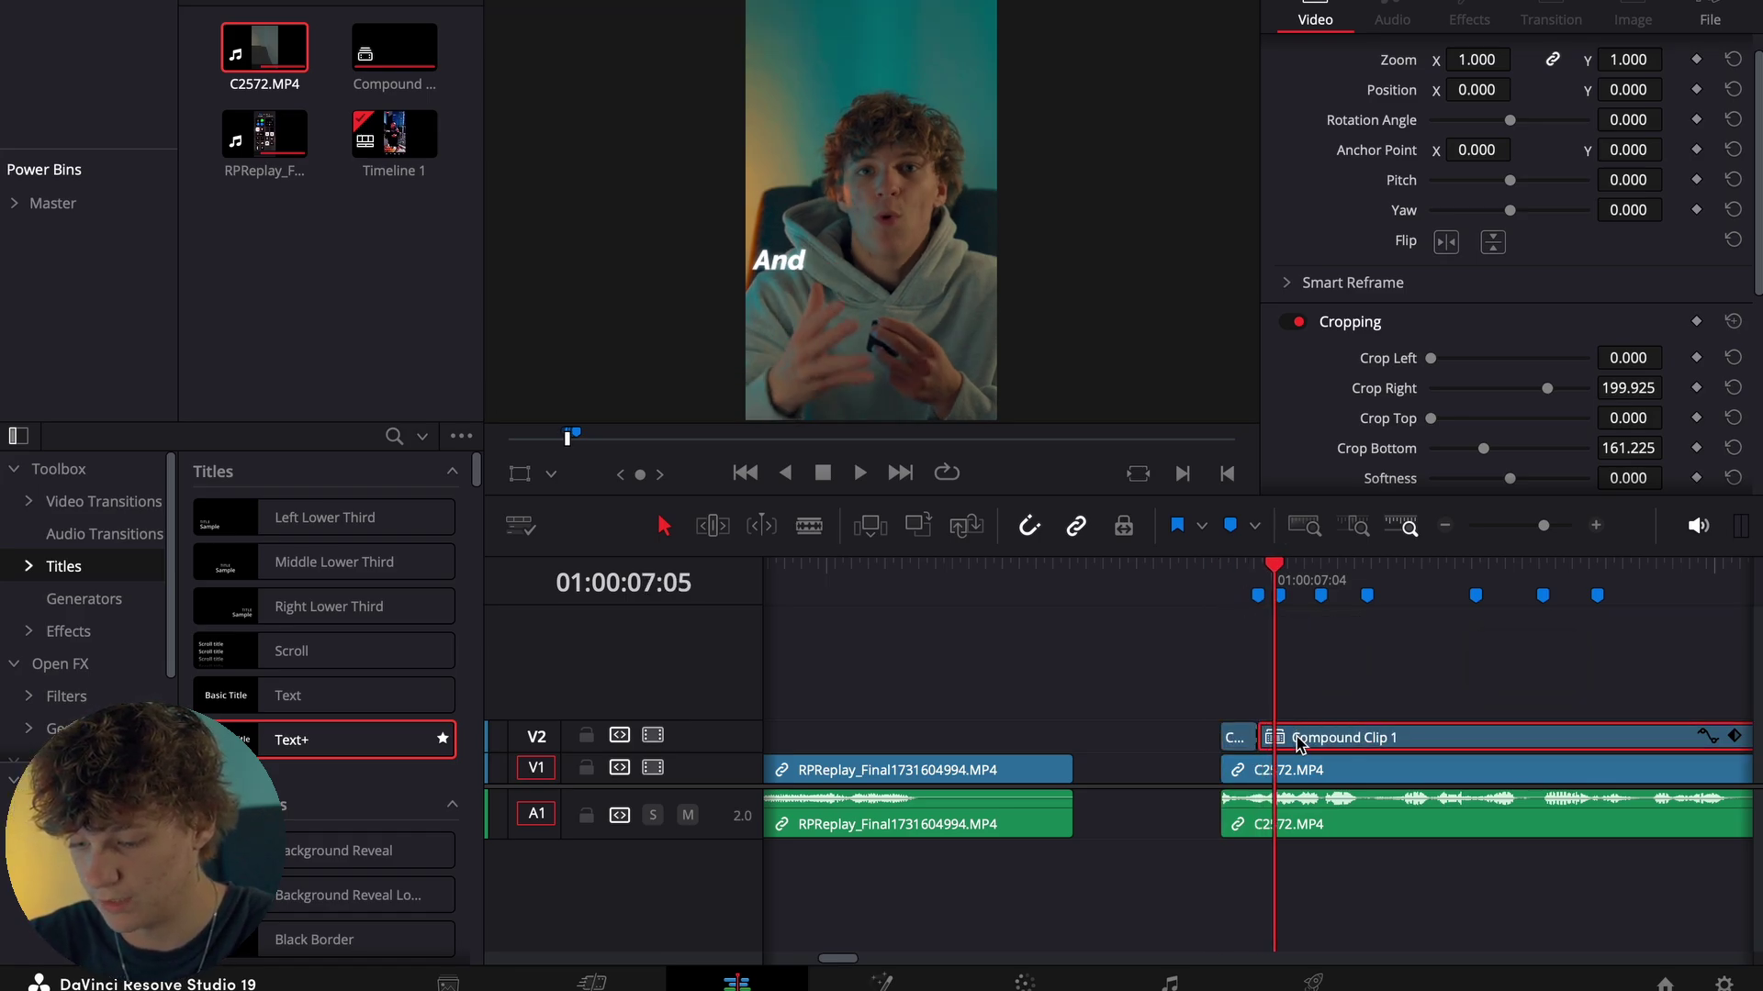
key("Right")
key("ctrl+b")
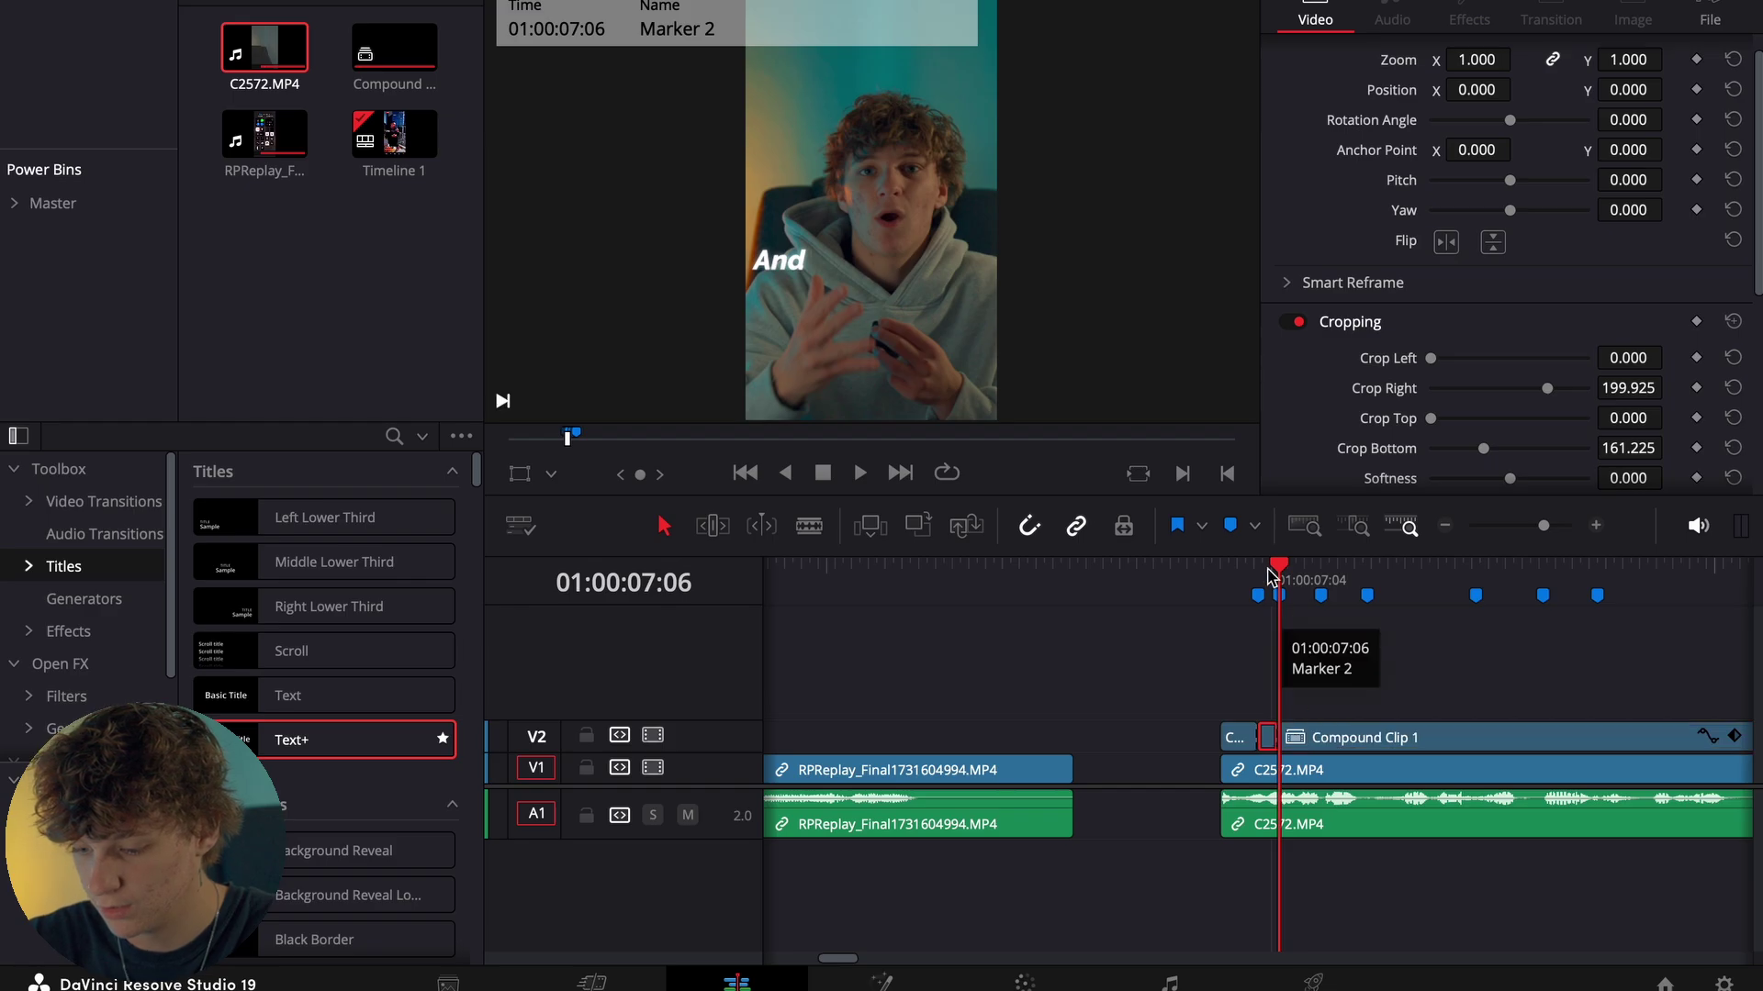
Reduce Crop Right on the short segment between the first two markers so it reads "And You".
left_click(1259, 577)
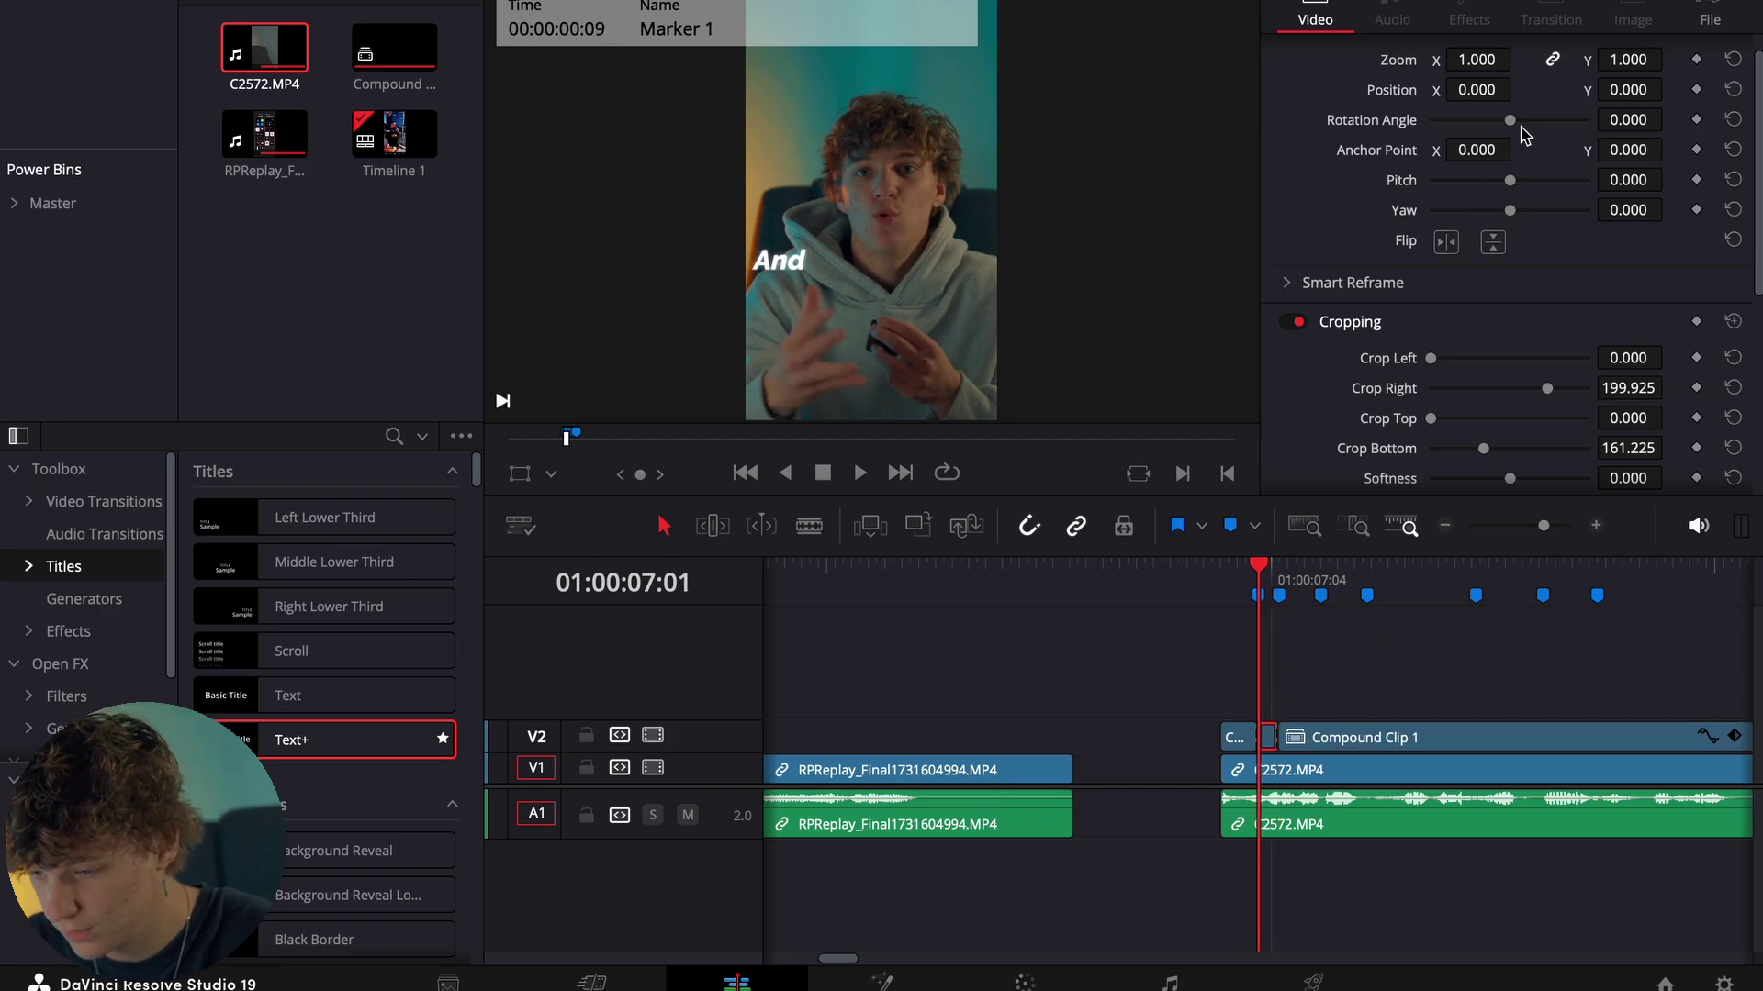
scroll(1515, 127, "up", 1)
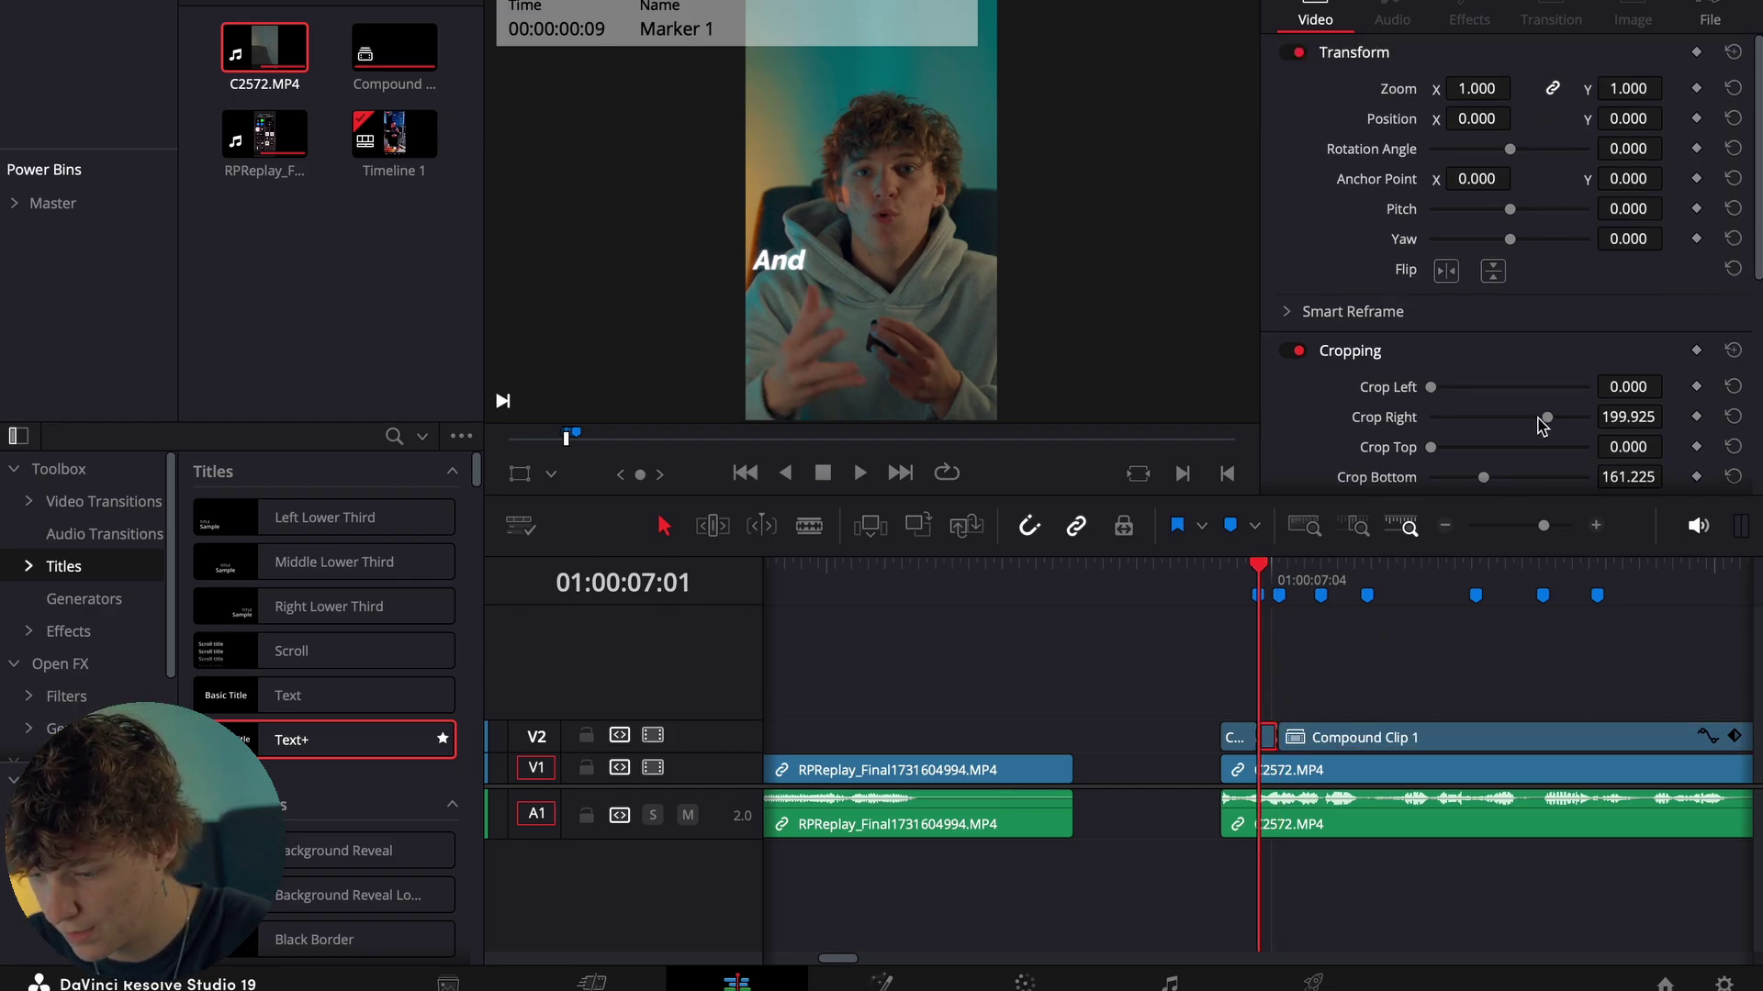
left_click_drag(1547, 417, 1516, 428)
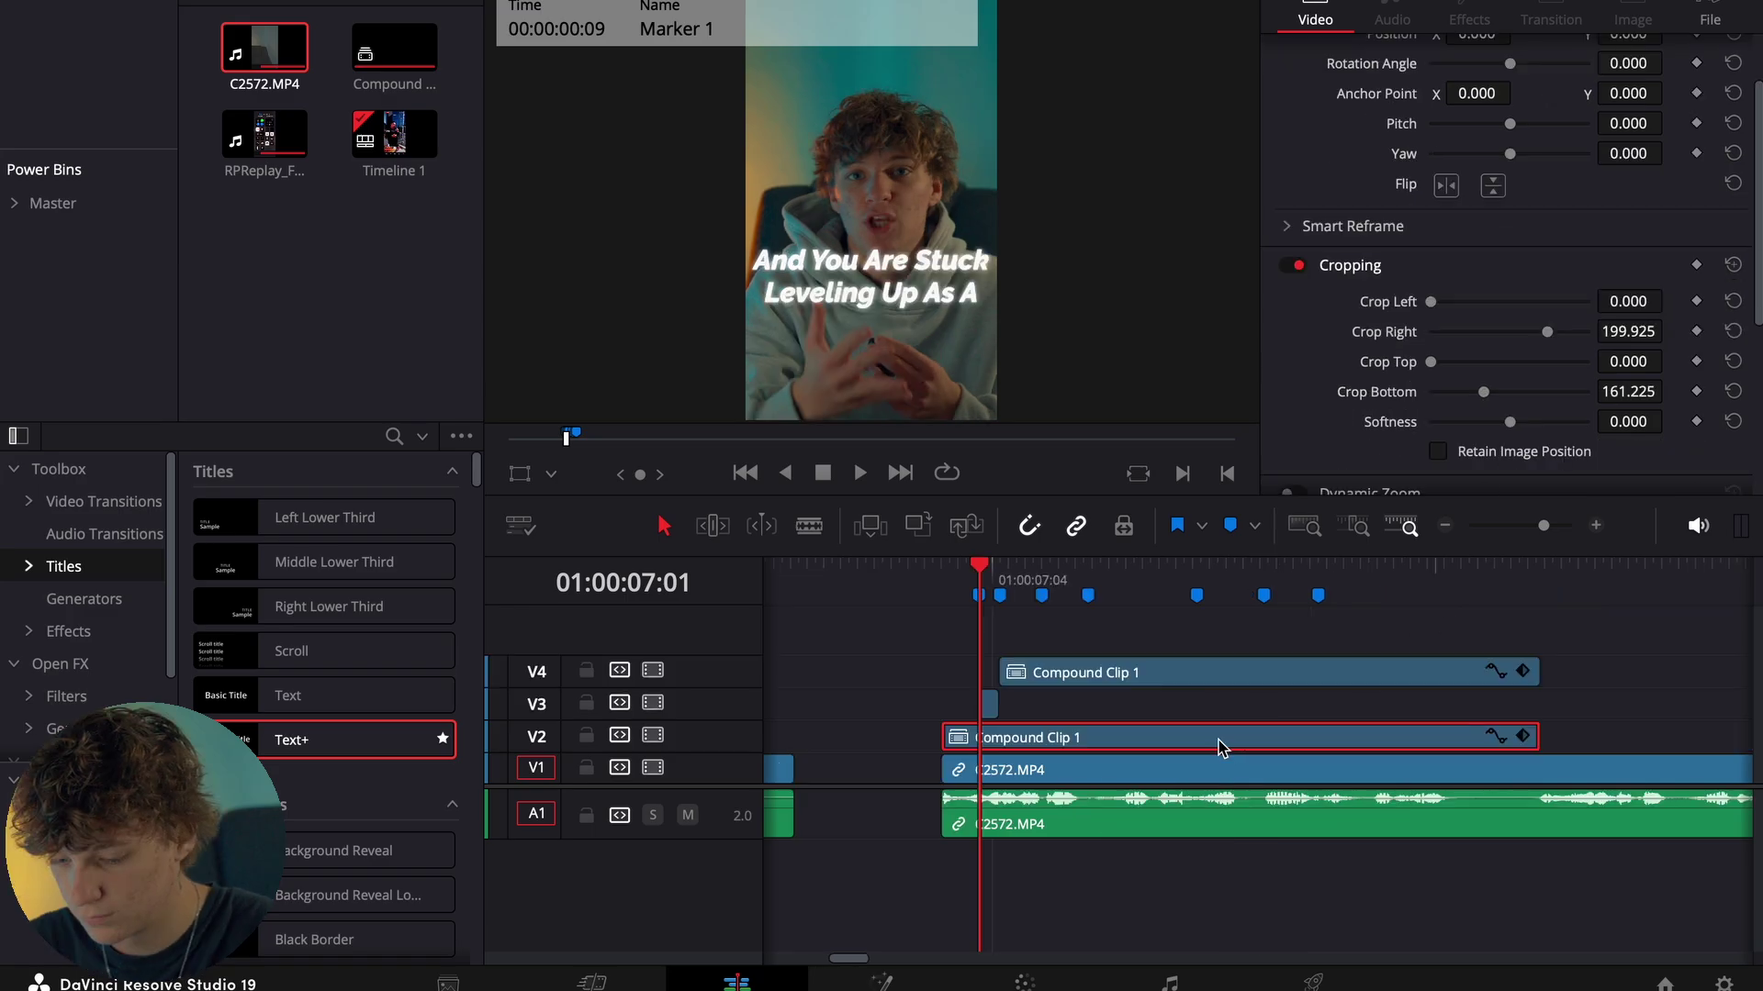
Play the caption from its start at 01:00:06:52 to review the reveal of the second word.
scroll(1220, 747, "left", 3)
left_click(1160, 573)
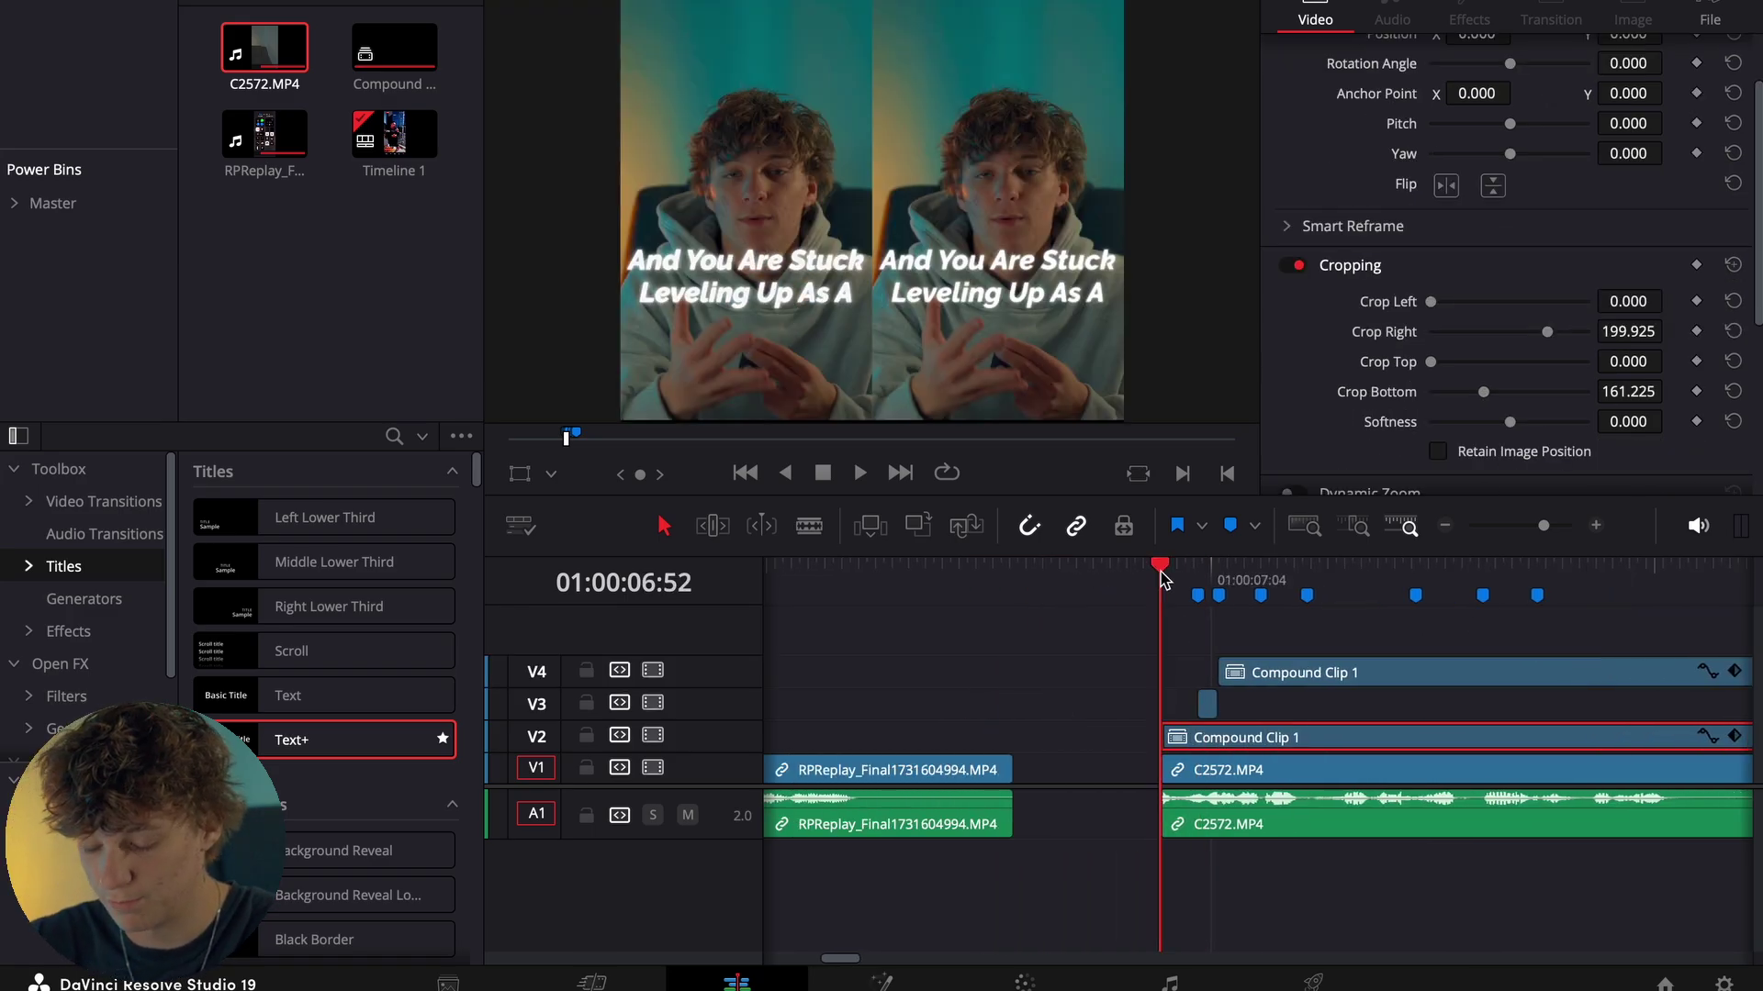
key("space")
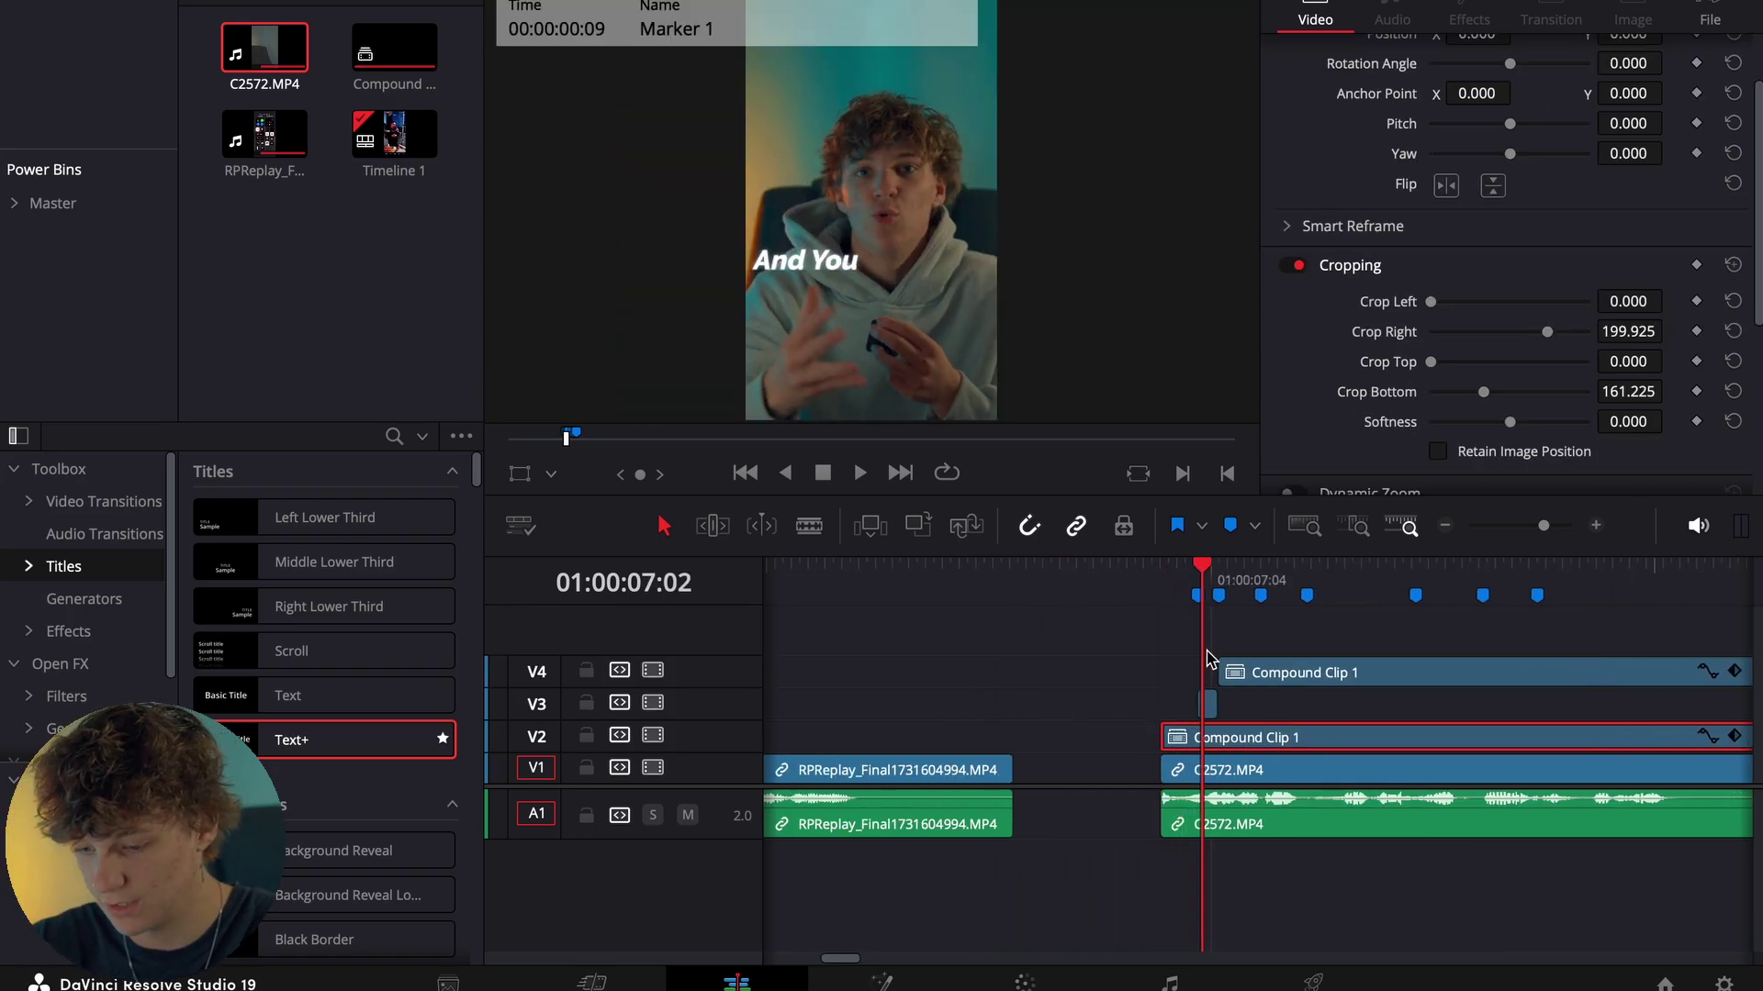
Keyframe the opacity of the short "You" segment on V3 from 6.87 at the first marker to 100 at the second marker.
left_click(1210, 705)
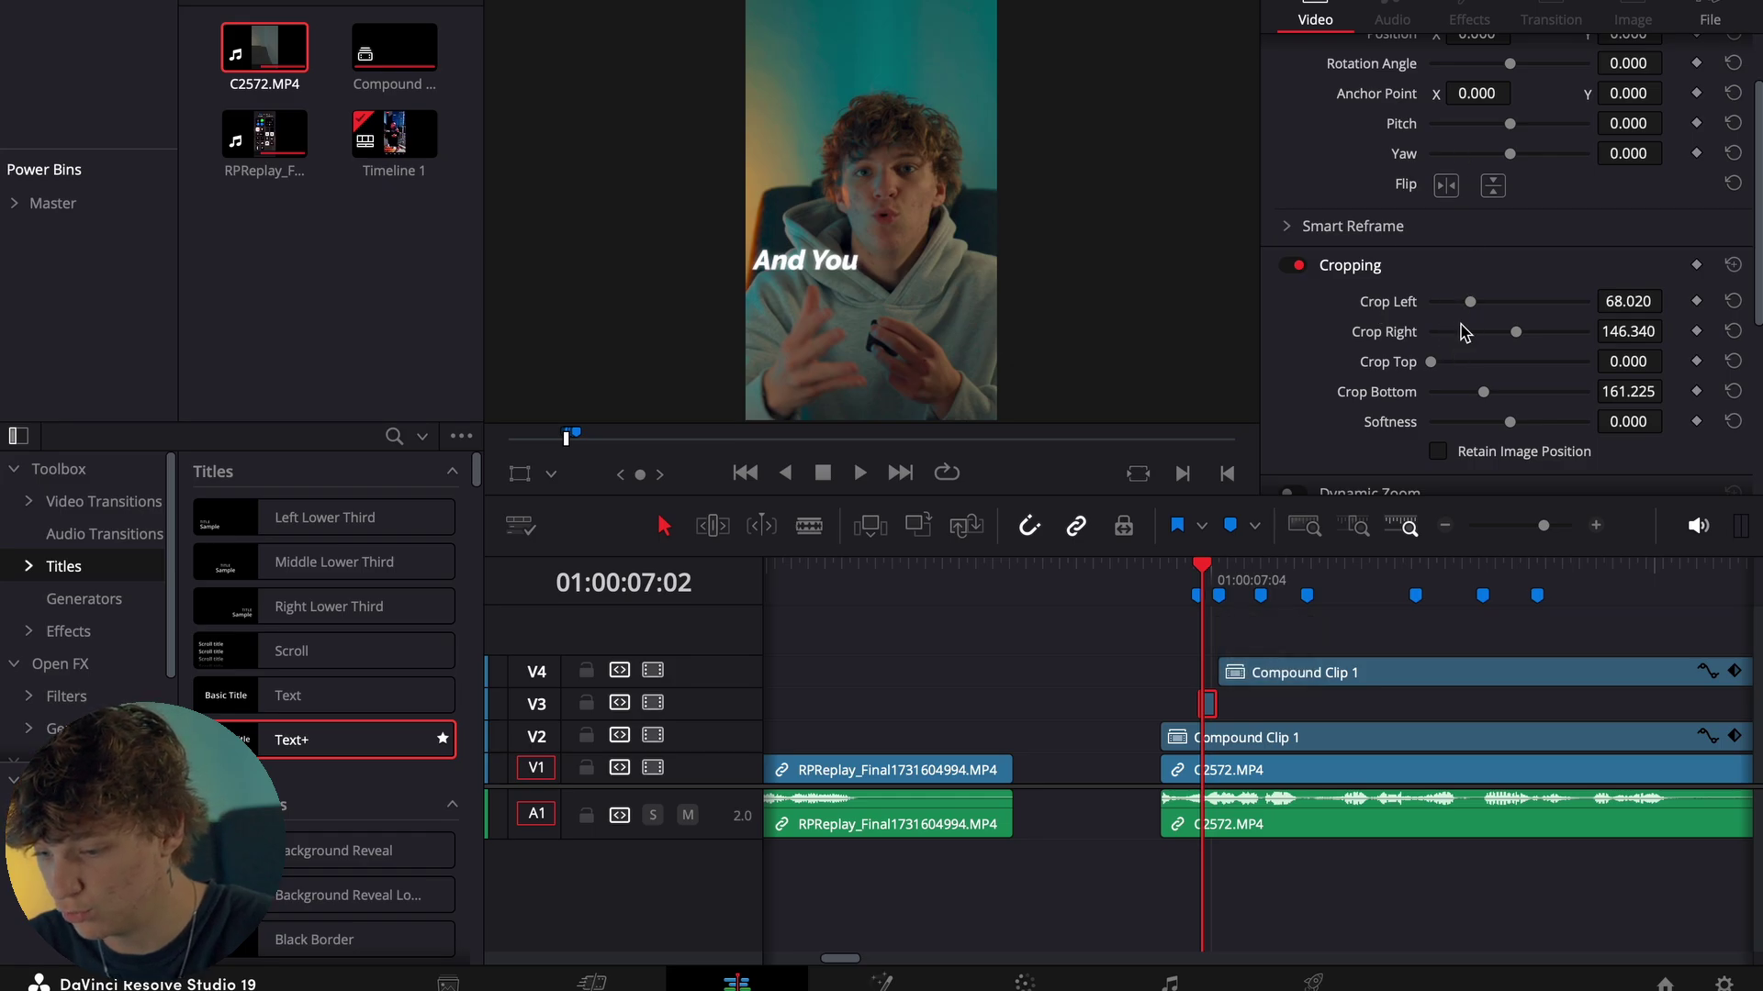
scroll(1409, 339, "down", 3)
left_click_drag(1581, 424, 1443, 437)
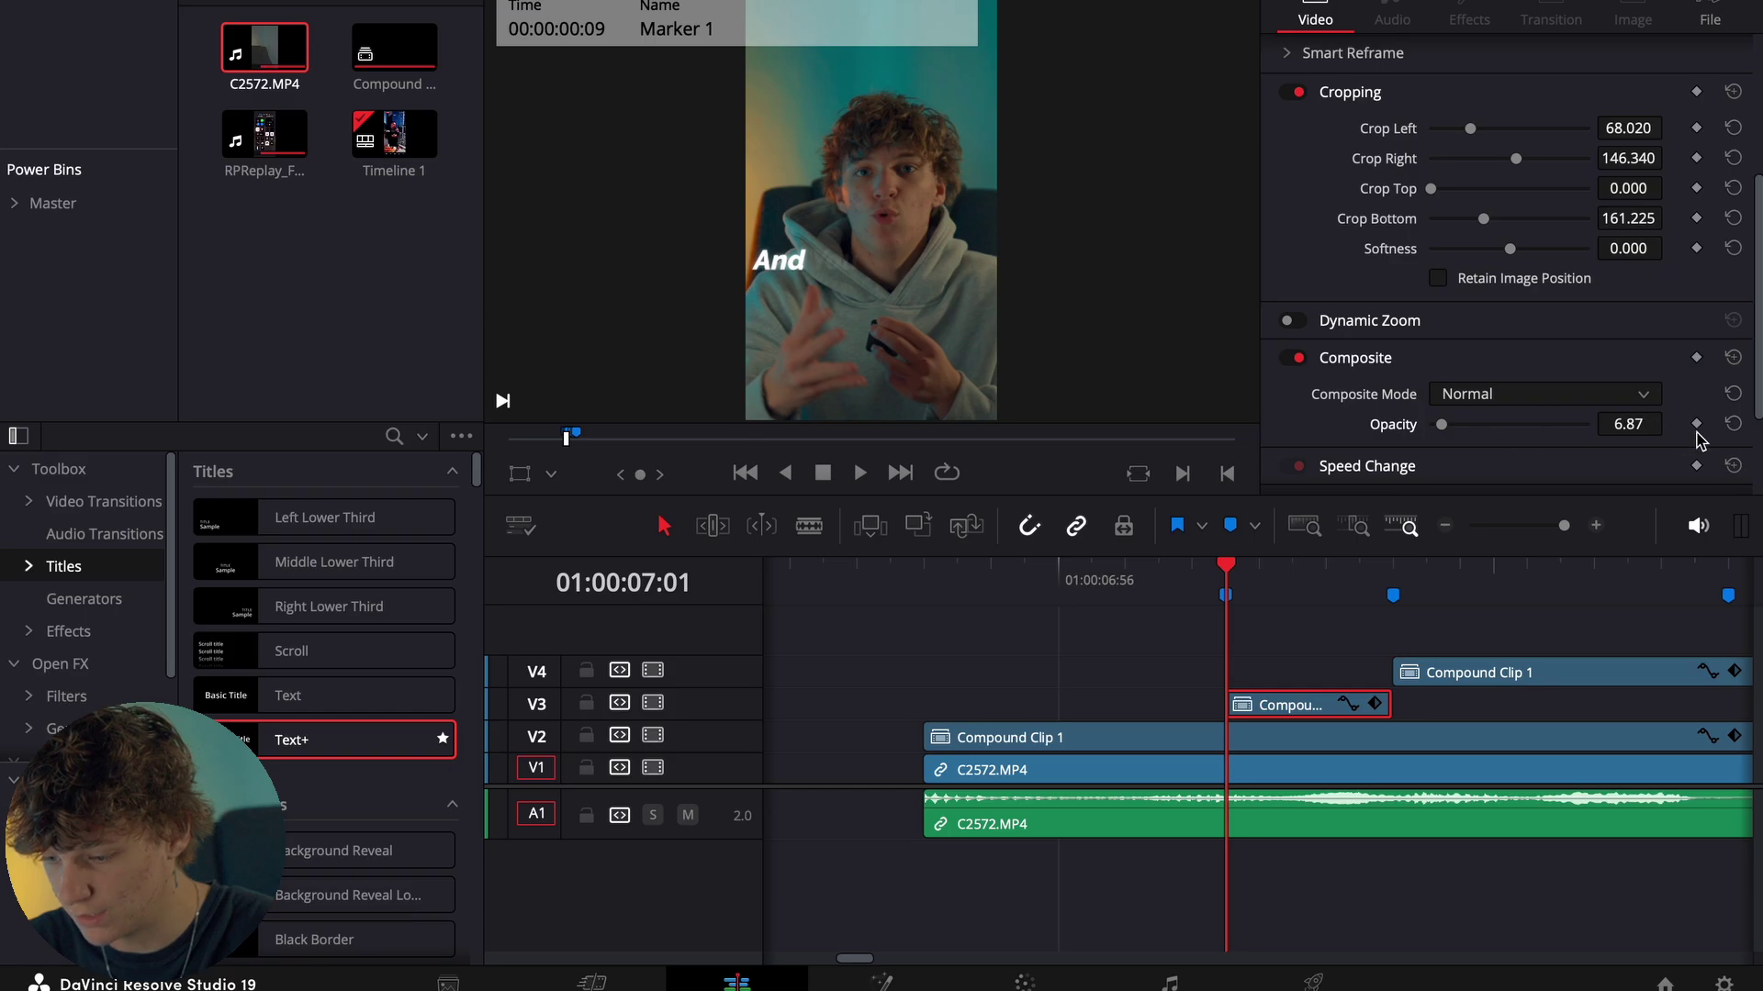
left_click(1696, 424)
left_click(1392, 569)
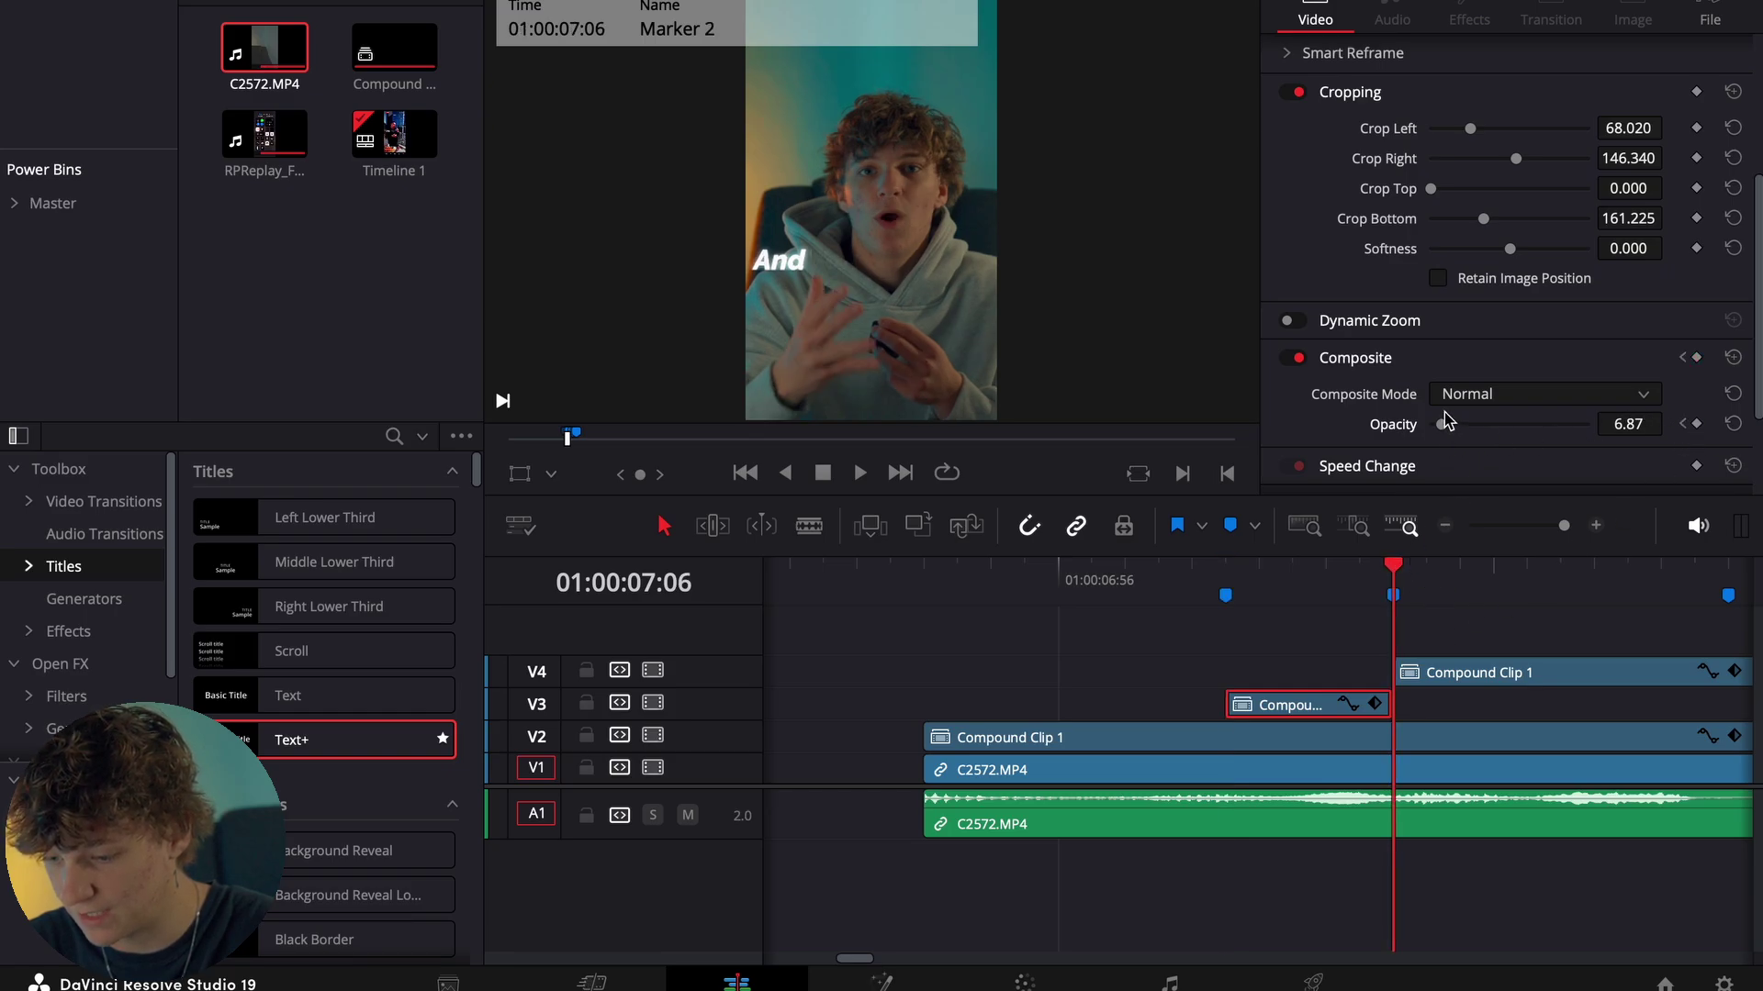
left_click(1732, 424)
Check the fade-in of "You" frame by frame between the first and second markers.
left_click(1191, 577)
key("Right")
key("Right")
key("Right")
key("Right")
key("Right")
key("Right")
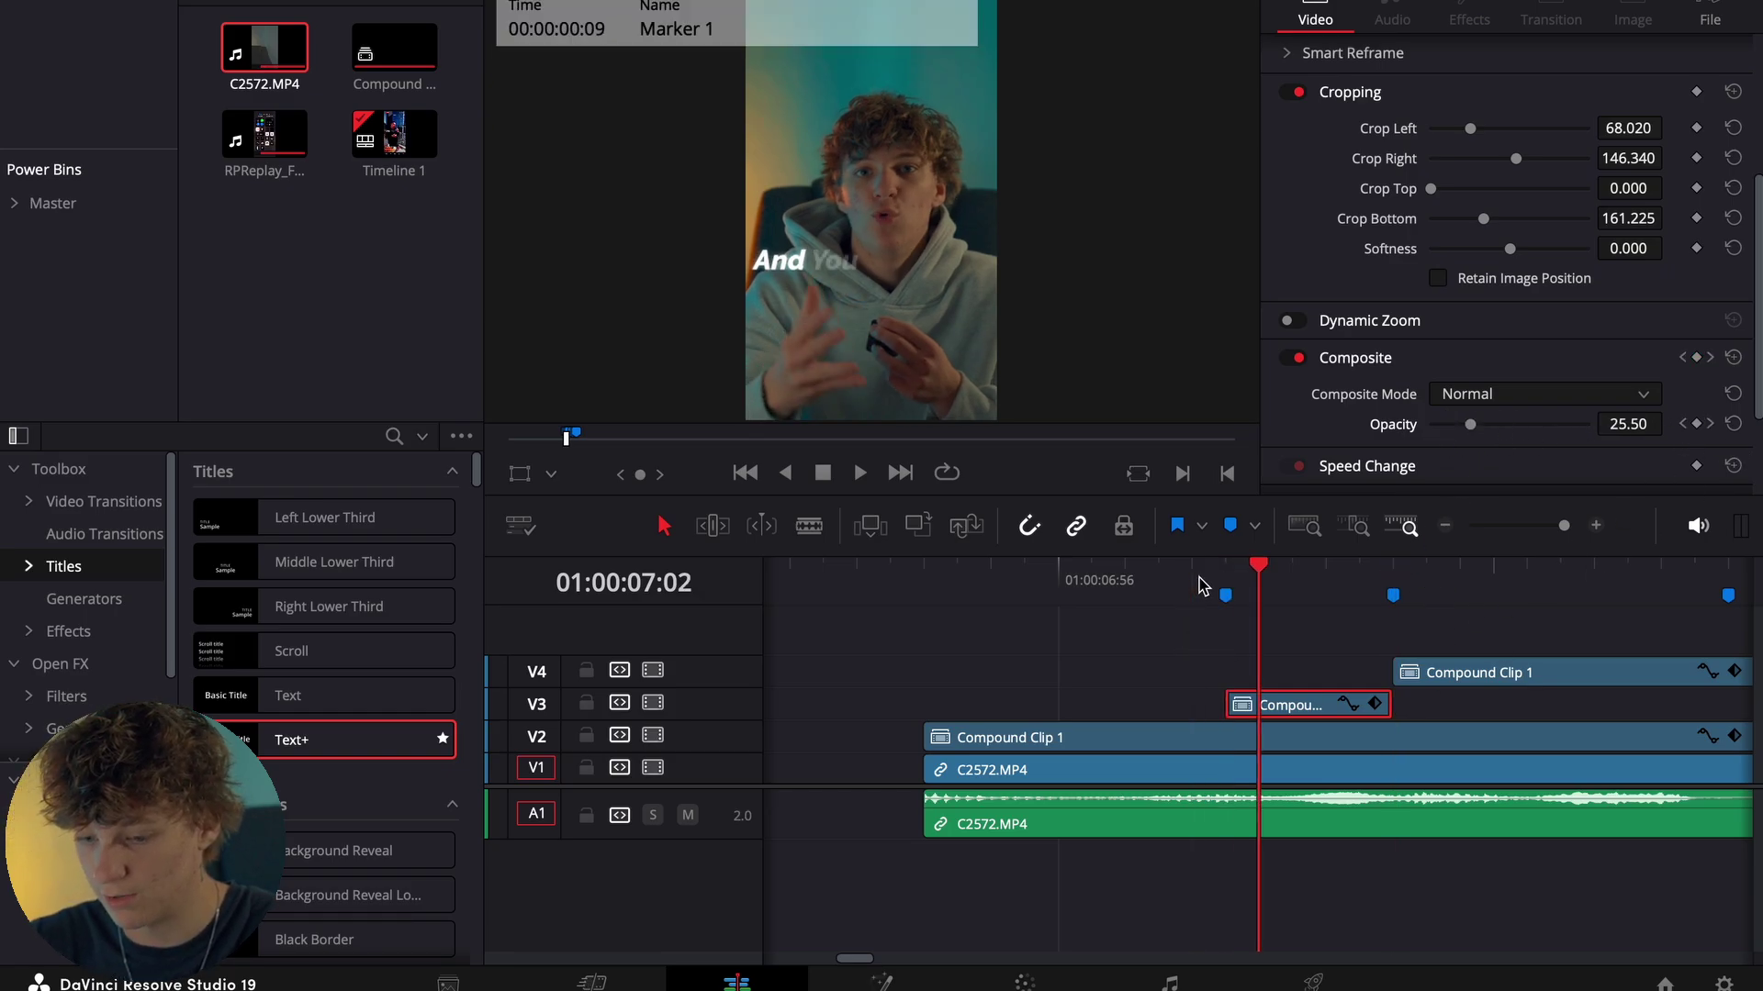
key("Right")
key("Right")
key("Left")
key("Left")
key("Left")
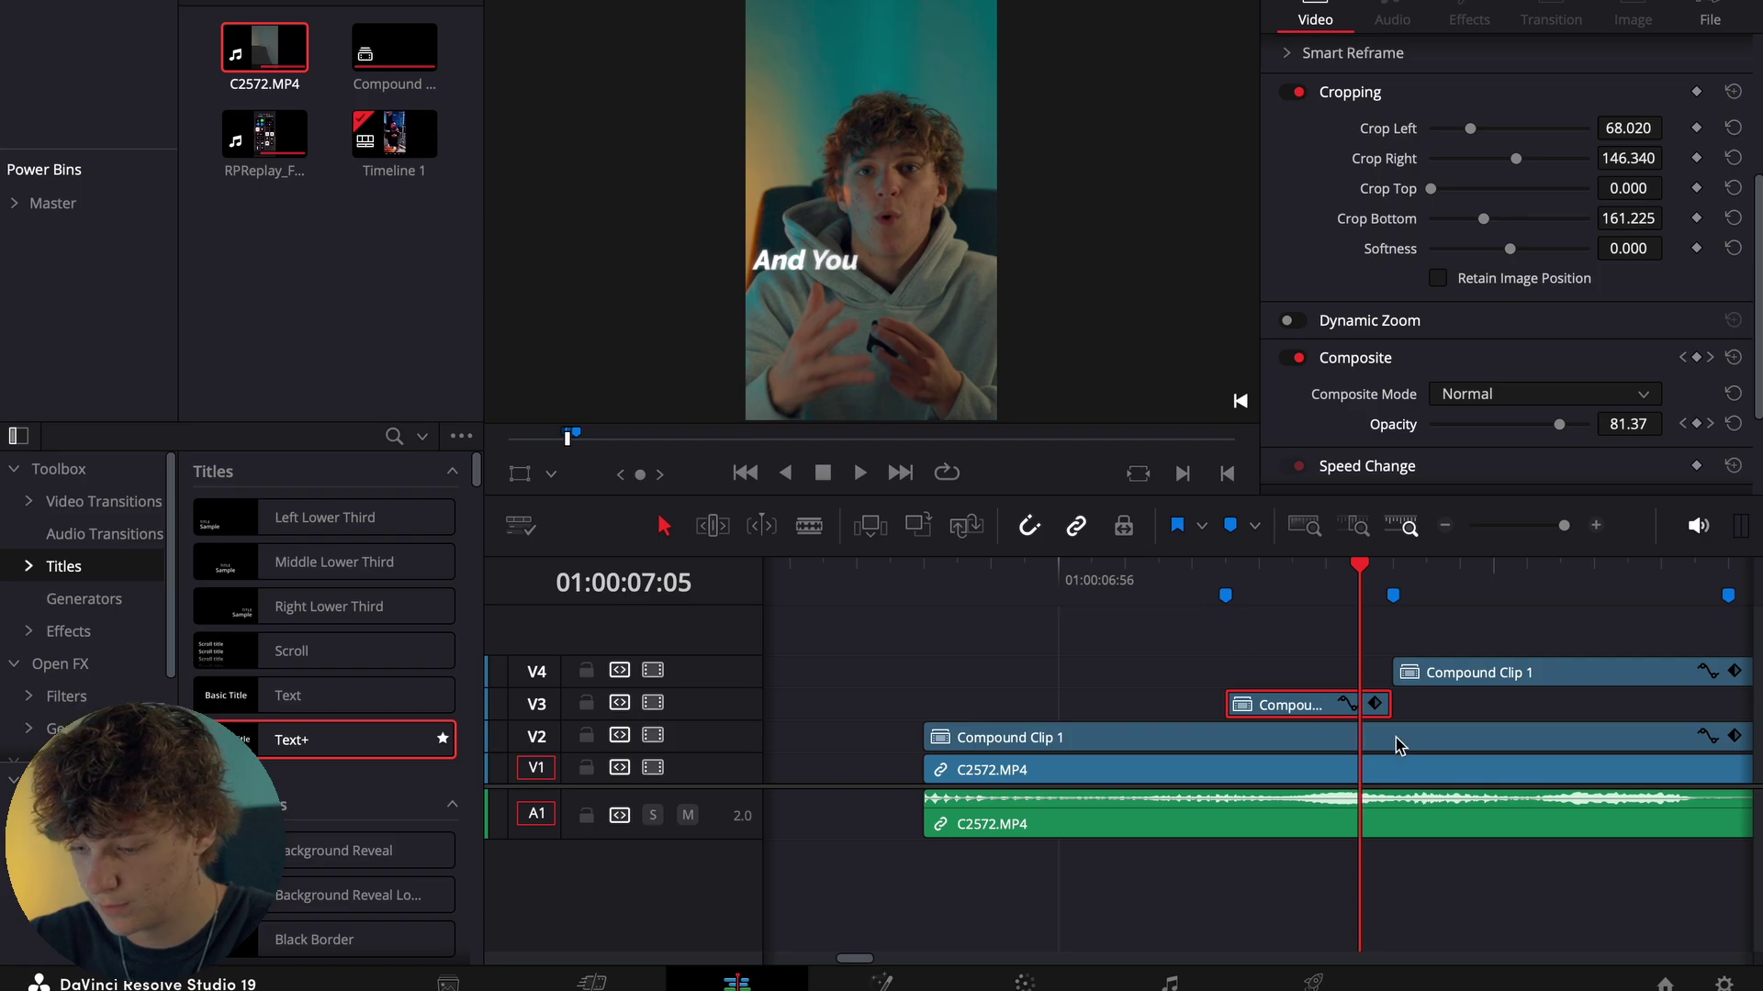
Extend the "You" segment on V3 so it ends together with the other caption clips.
left_click(1374, 703)
left_click(1374, 662)
left_click_drag(1392, 706, 1613, 706)
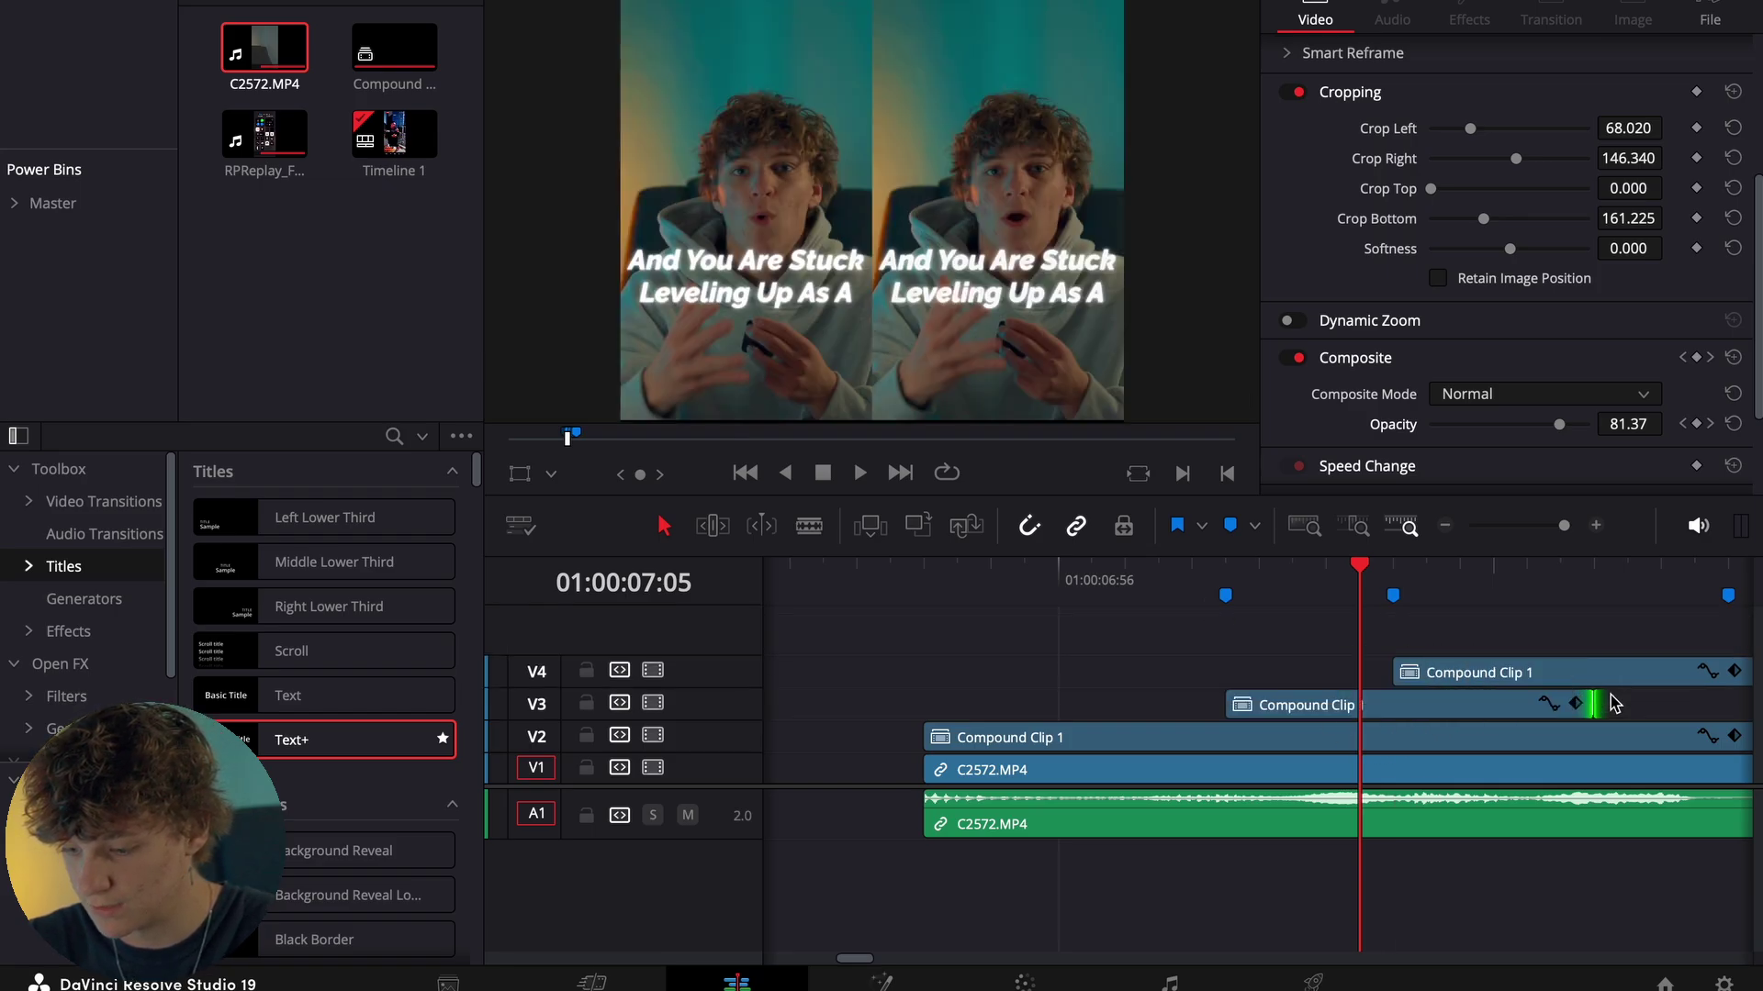
left_click(1445, 525)
left_click(1445, 525)
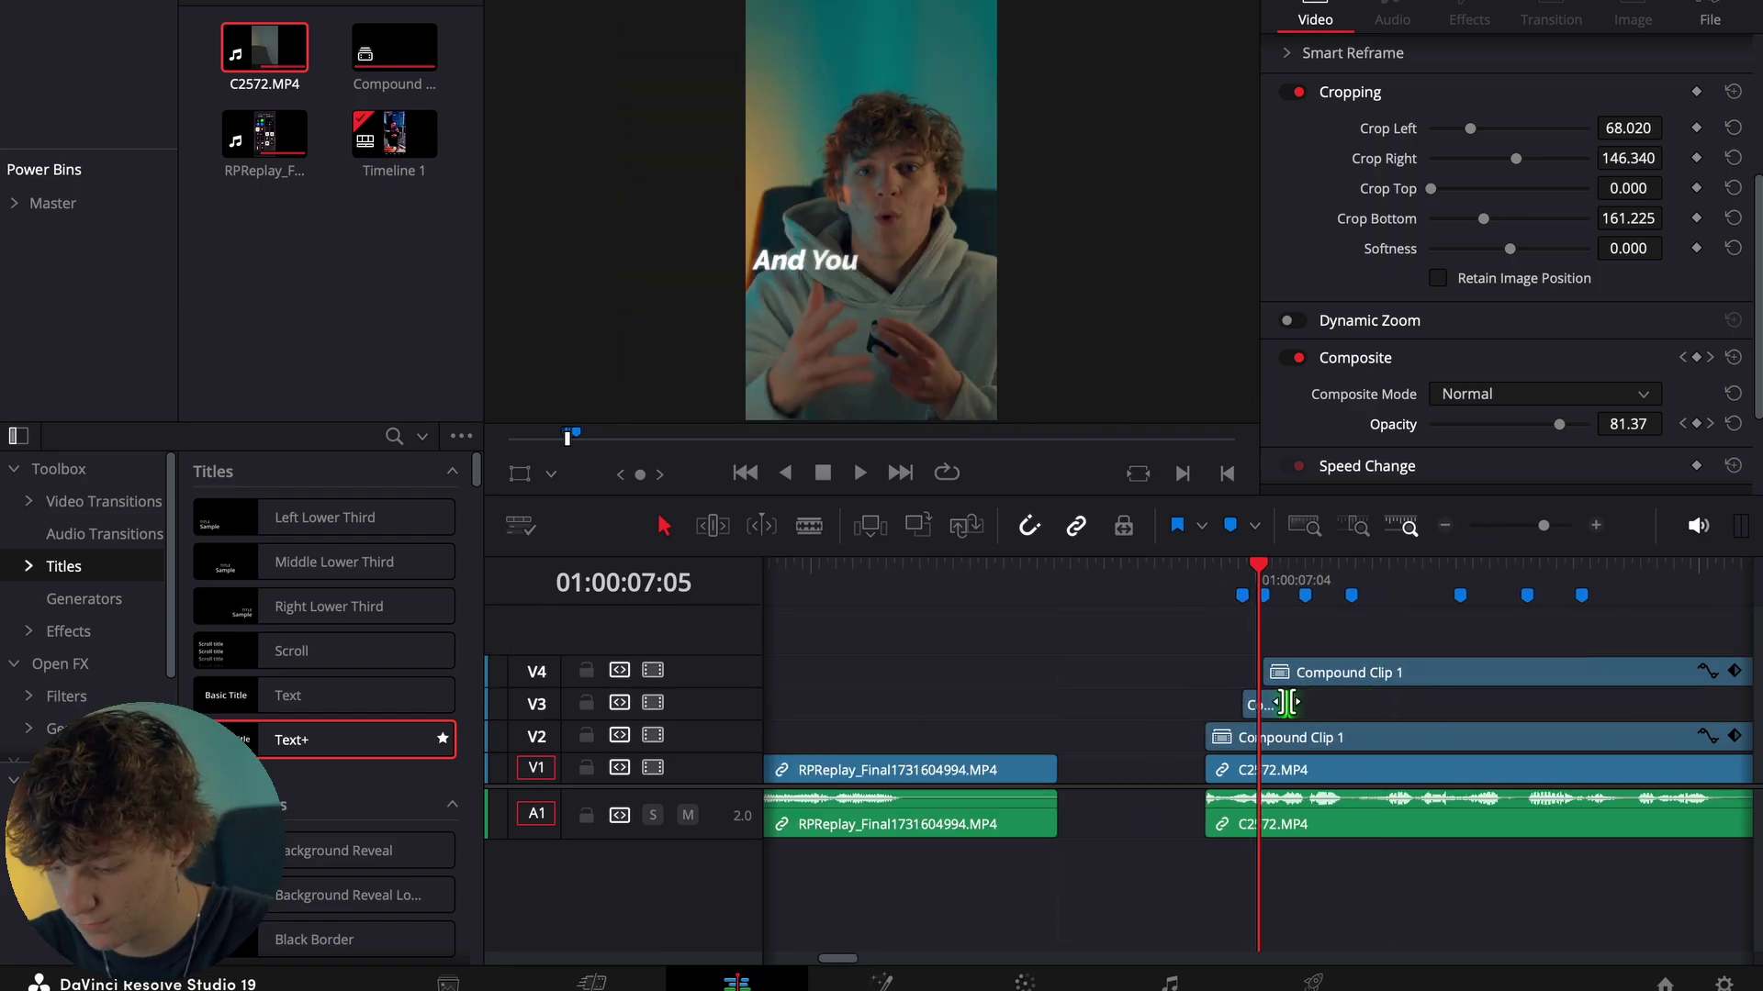
left_click_drag(1286, 704, 1639, 703)
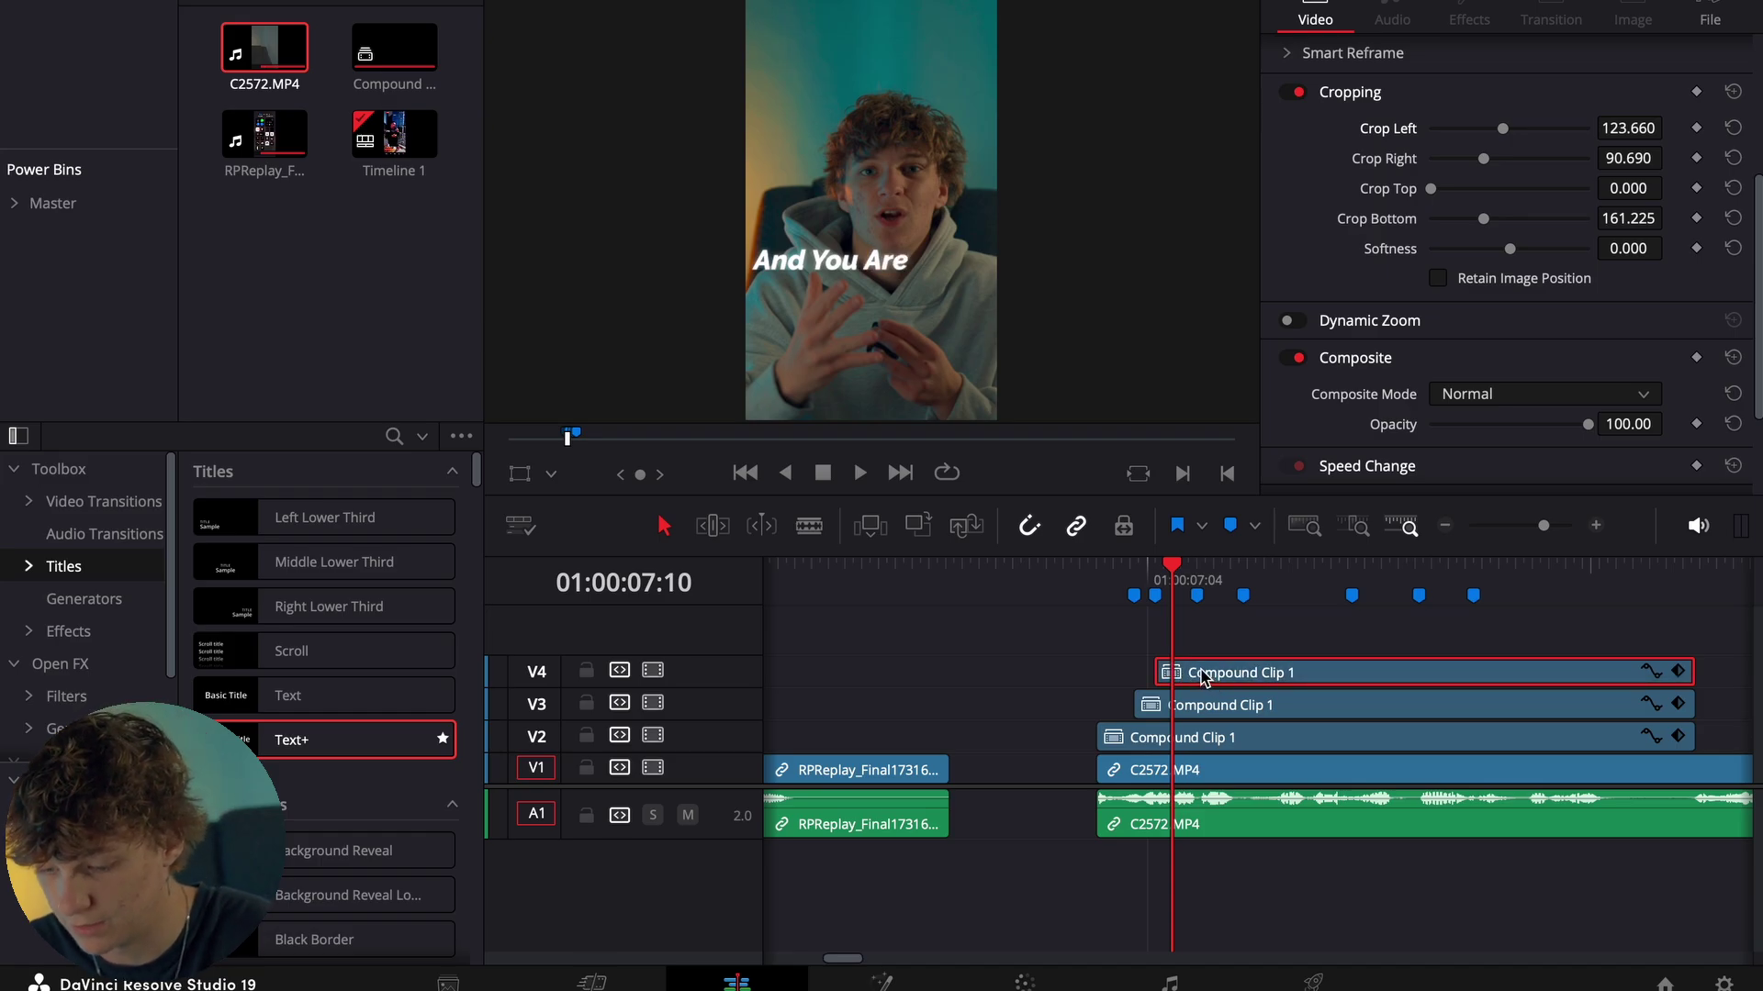
Split the "Are" compound clip on V4 at the third marker, 01:00:07:16.
left_click(1155, 592)
left_click(1198, 588)
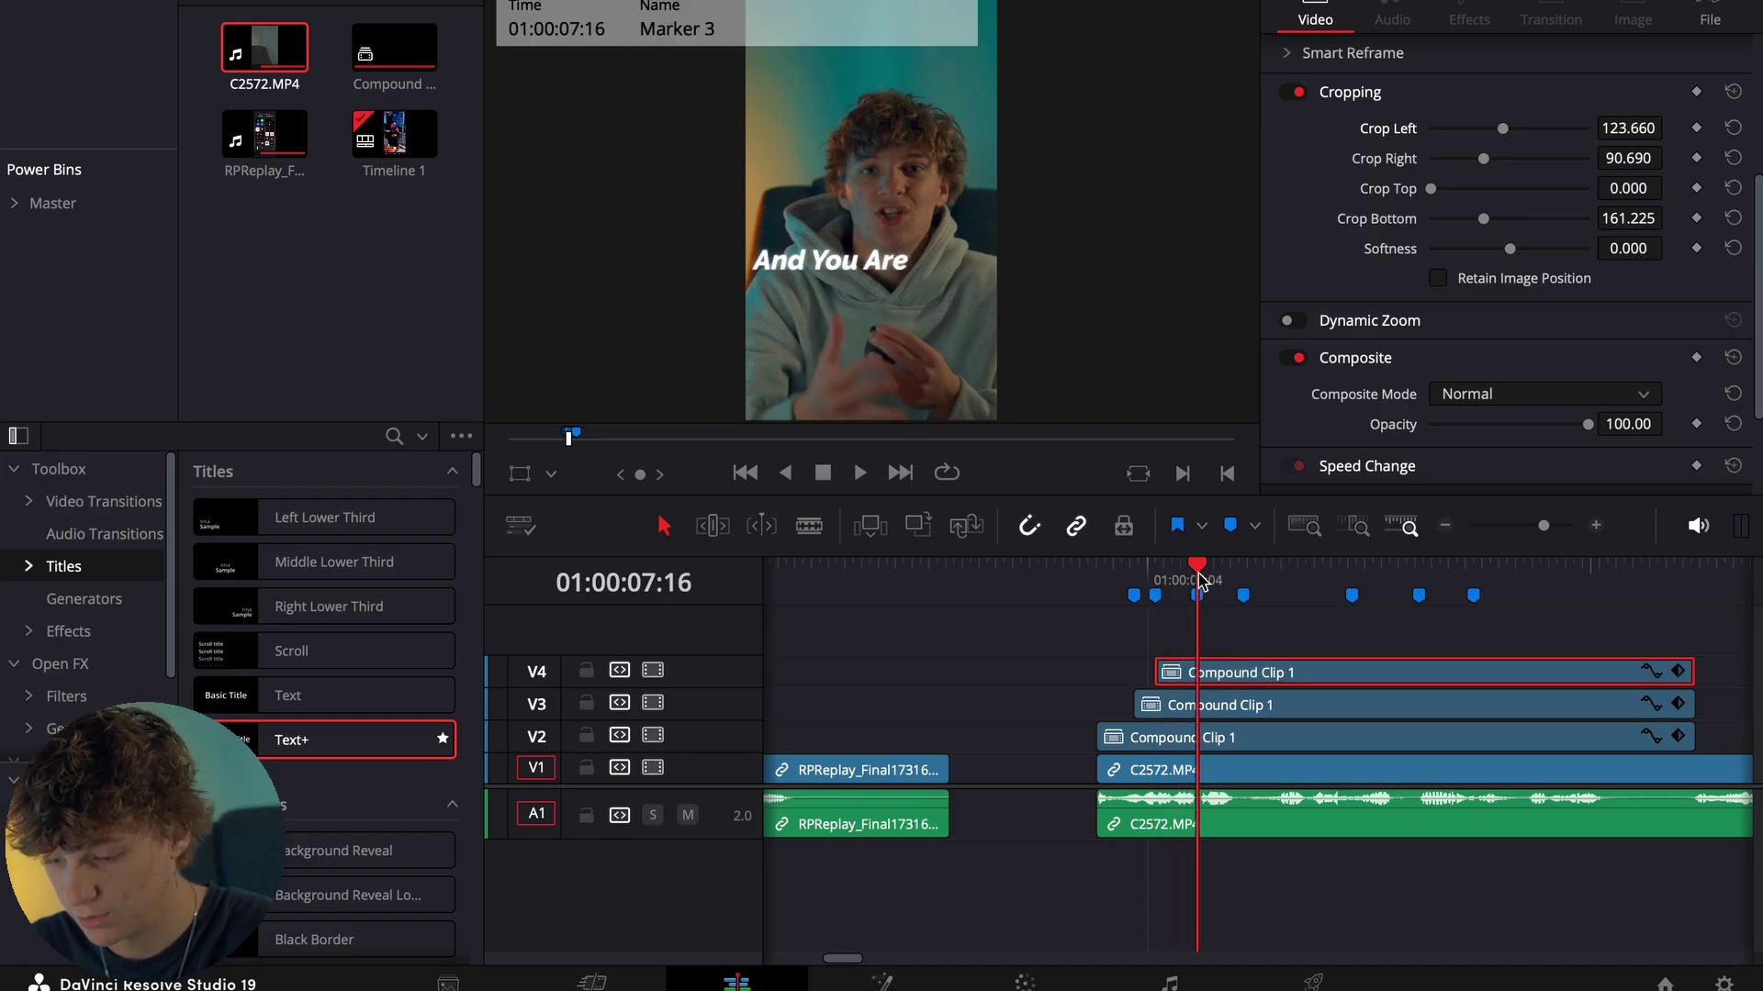
key("ctrl+b")
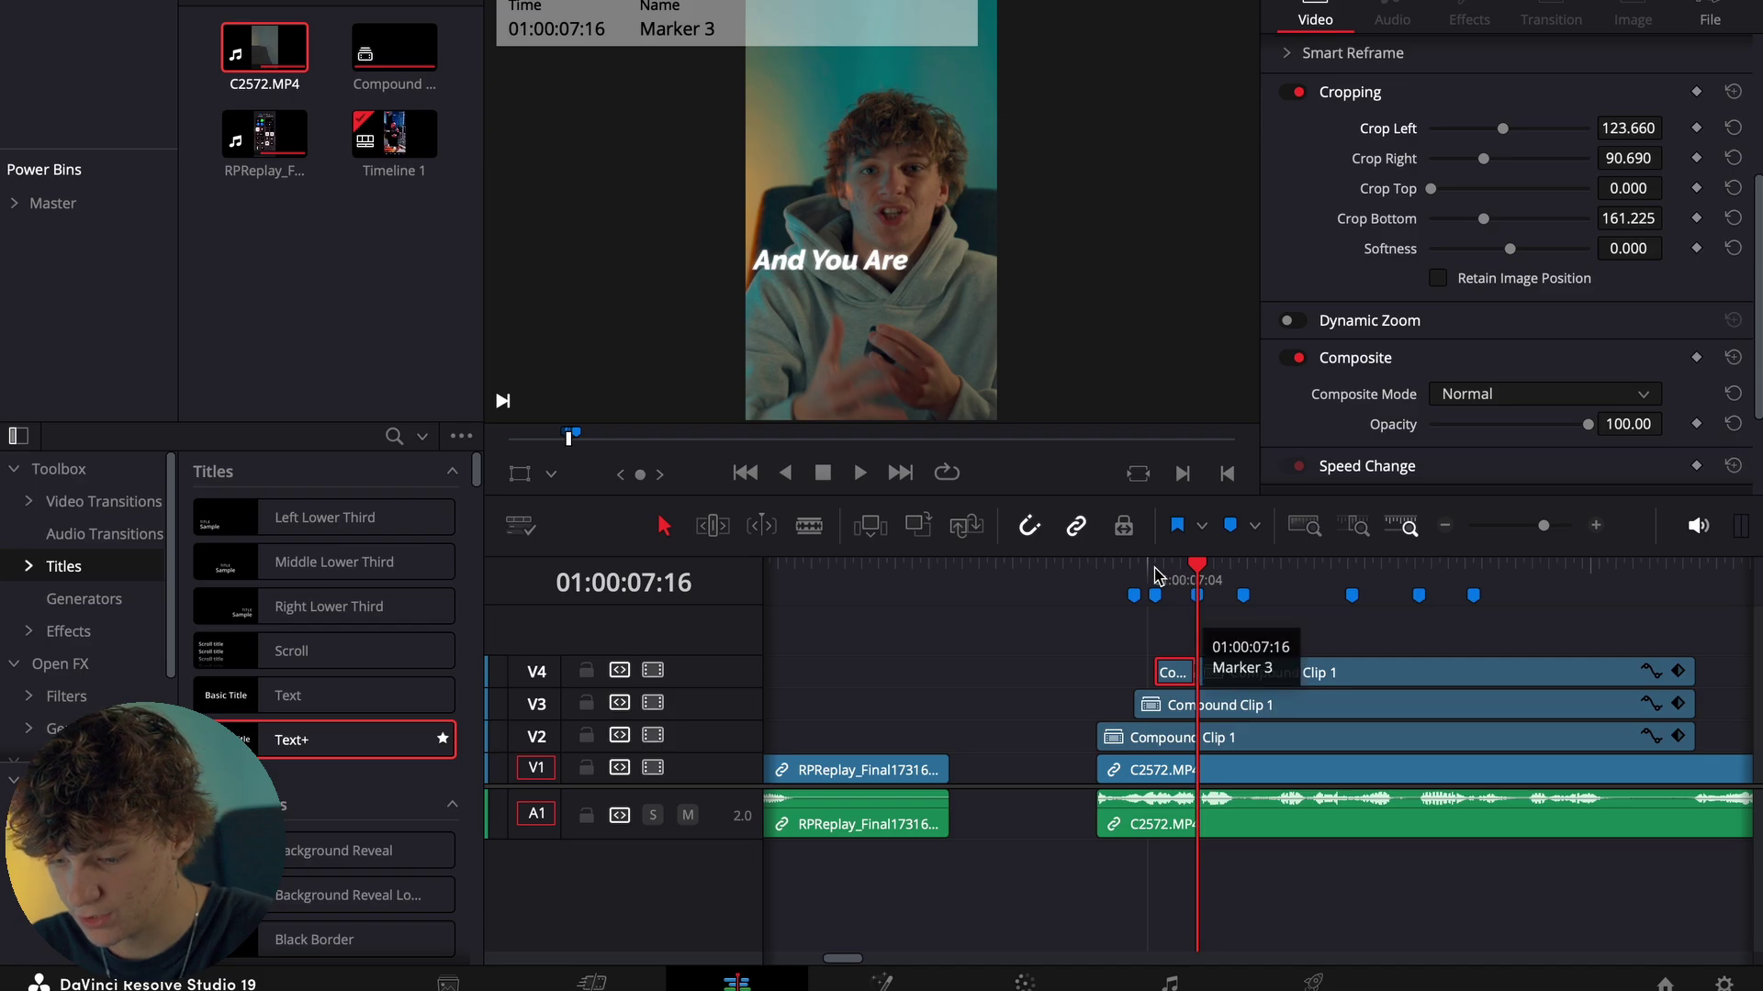
Keyframe the opacity of the short "Are" segment on V4 from 3.82 at the second marker to 100 at the third marker.
left_click(1154, 595)
left_click_drag(1587, 424, 1434, 427)
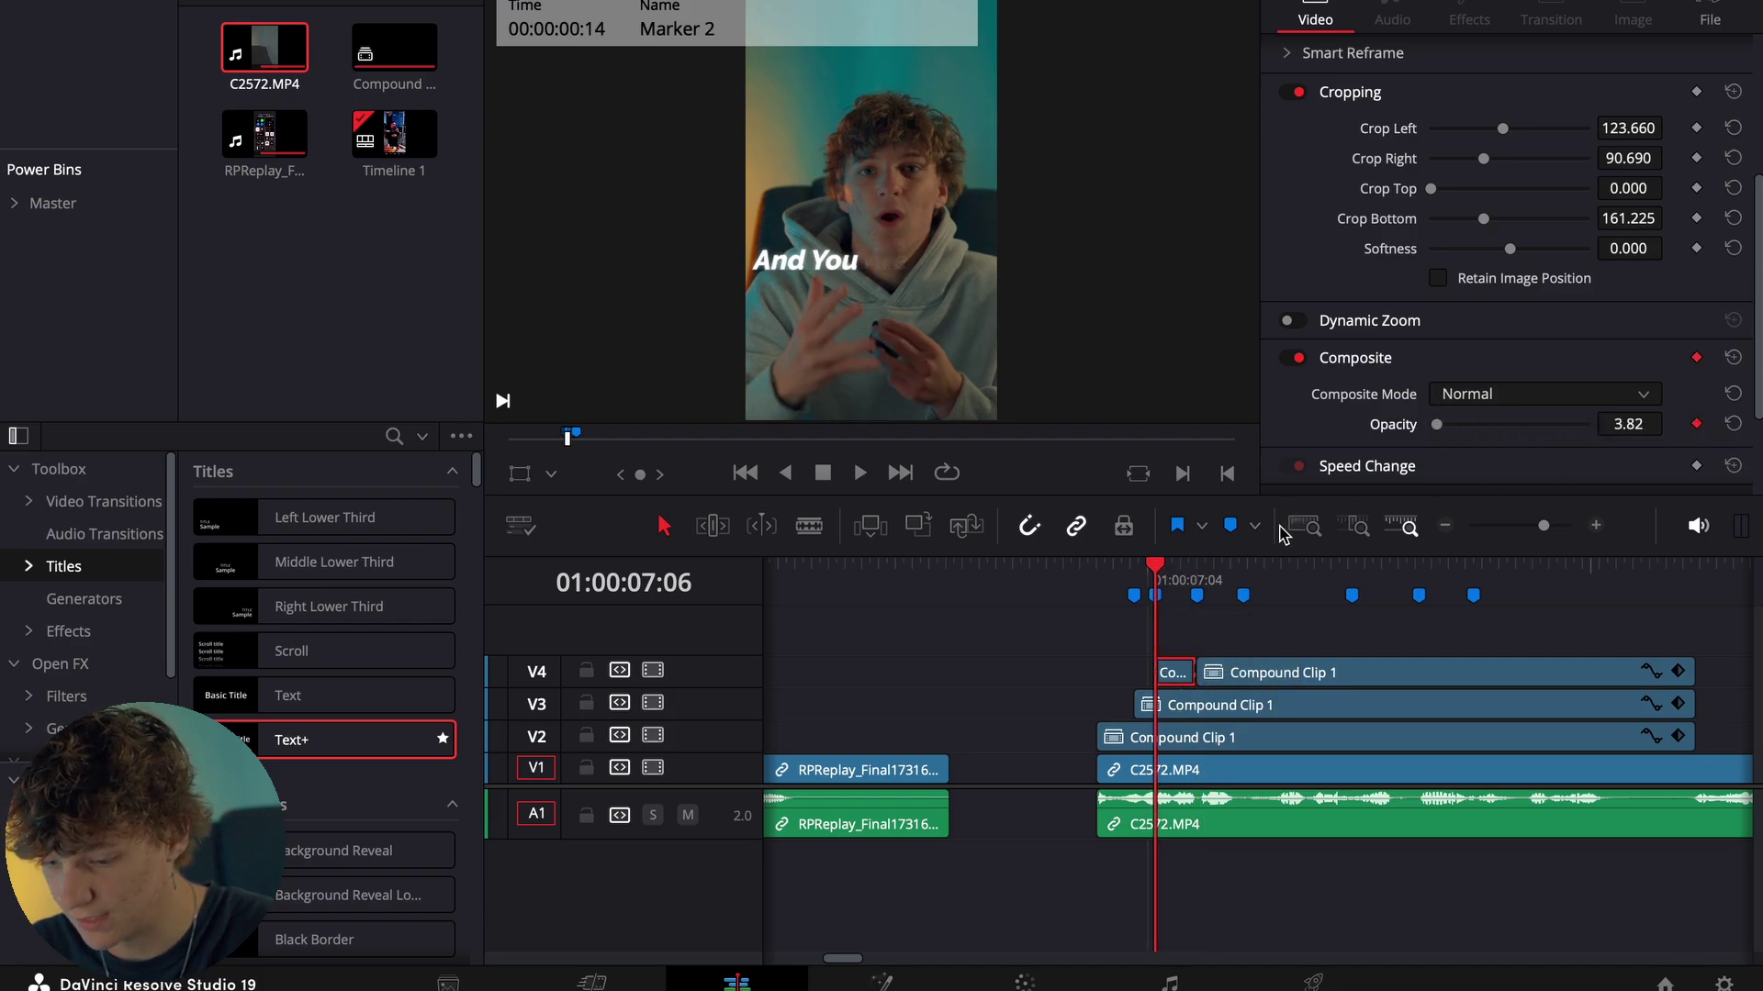
left_click(1196, 594)
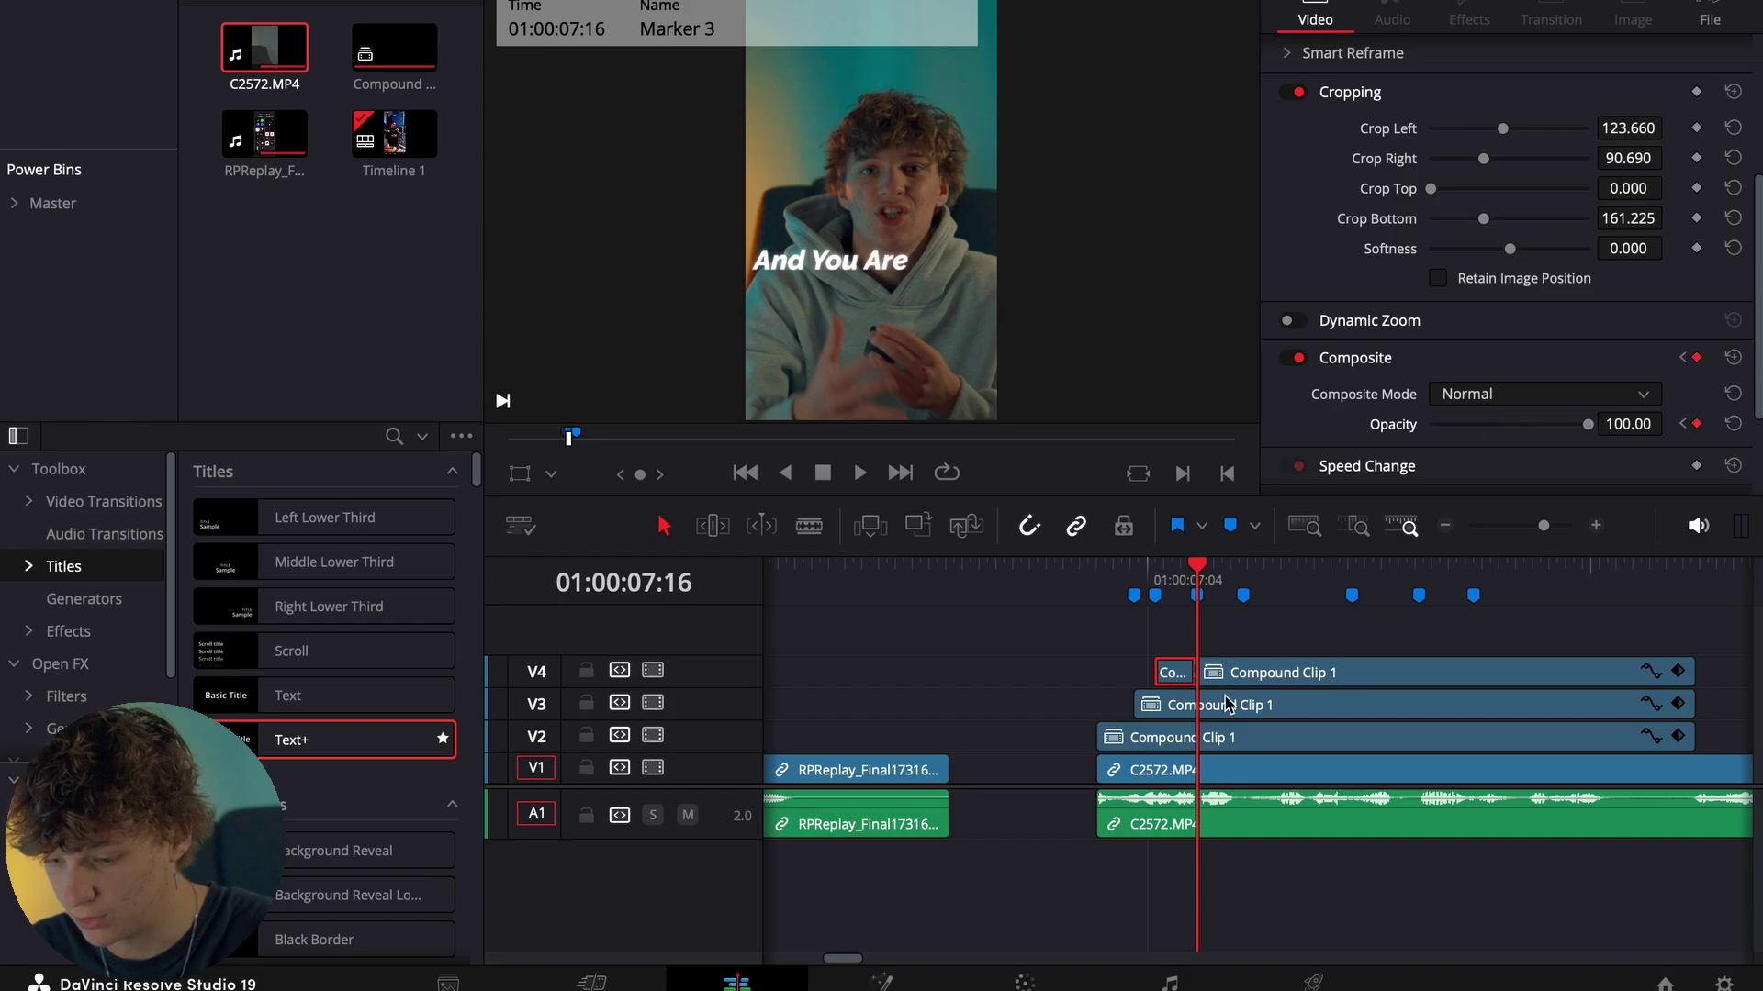
left_click(1134, 593)
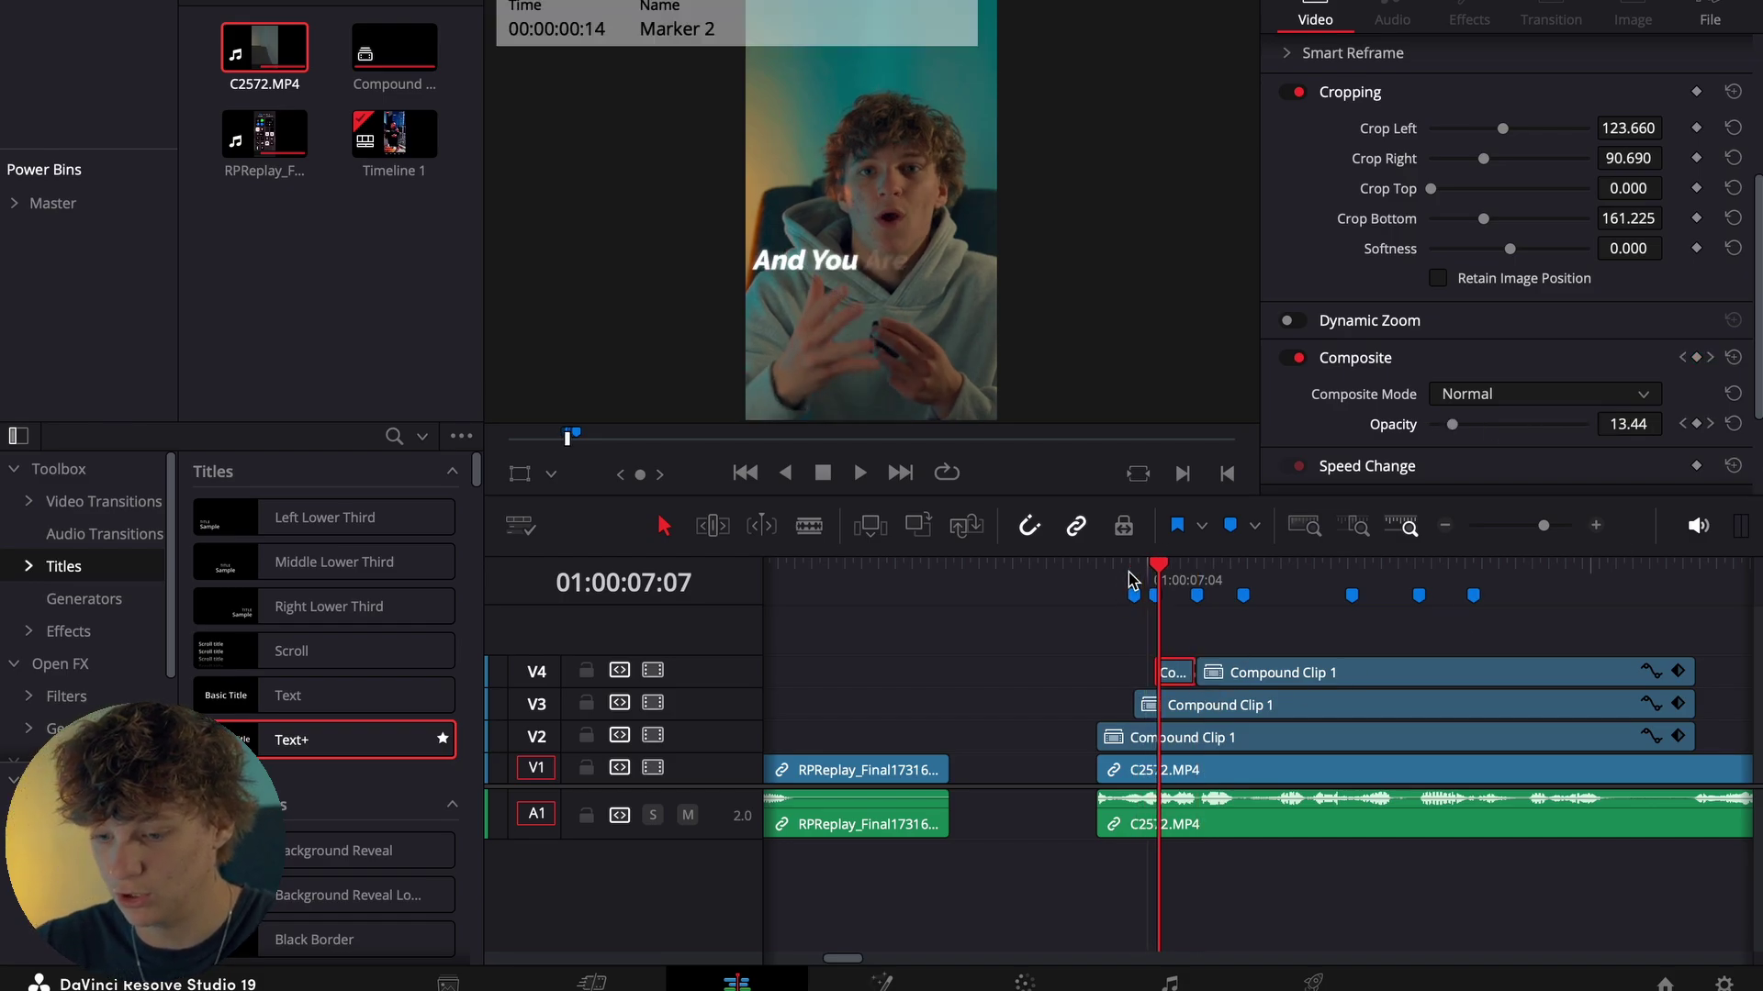
Duplicate the V4 compound clip that follows the third marker onto a new track V5 directly above it.
left_click(1197, 595)
left_click(1239, 683)
key("space")
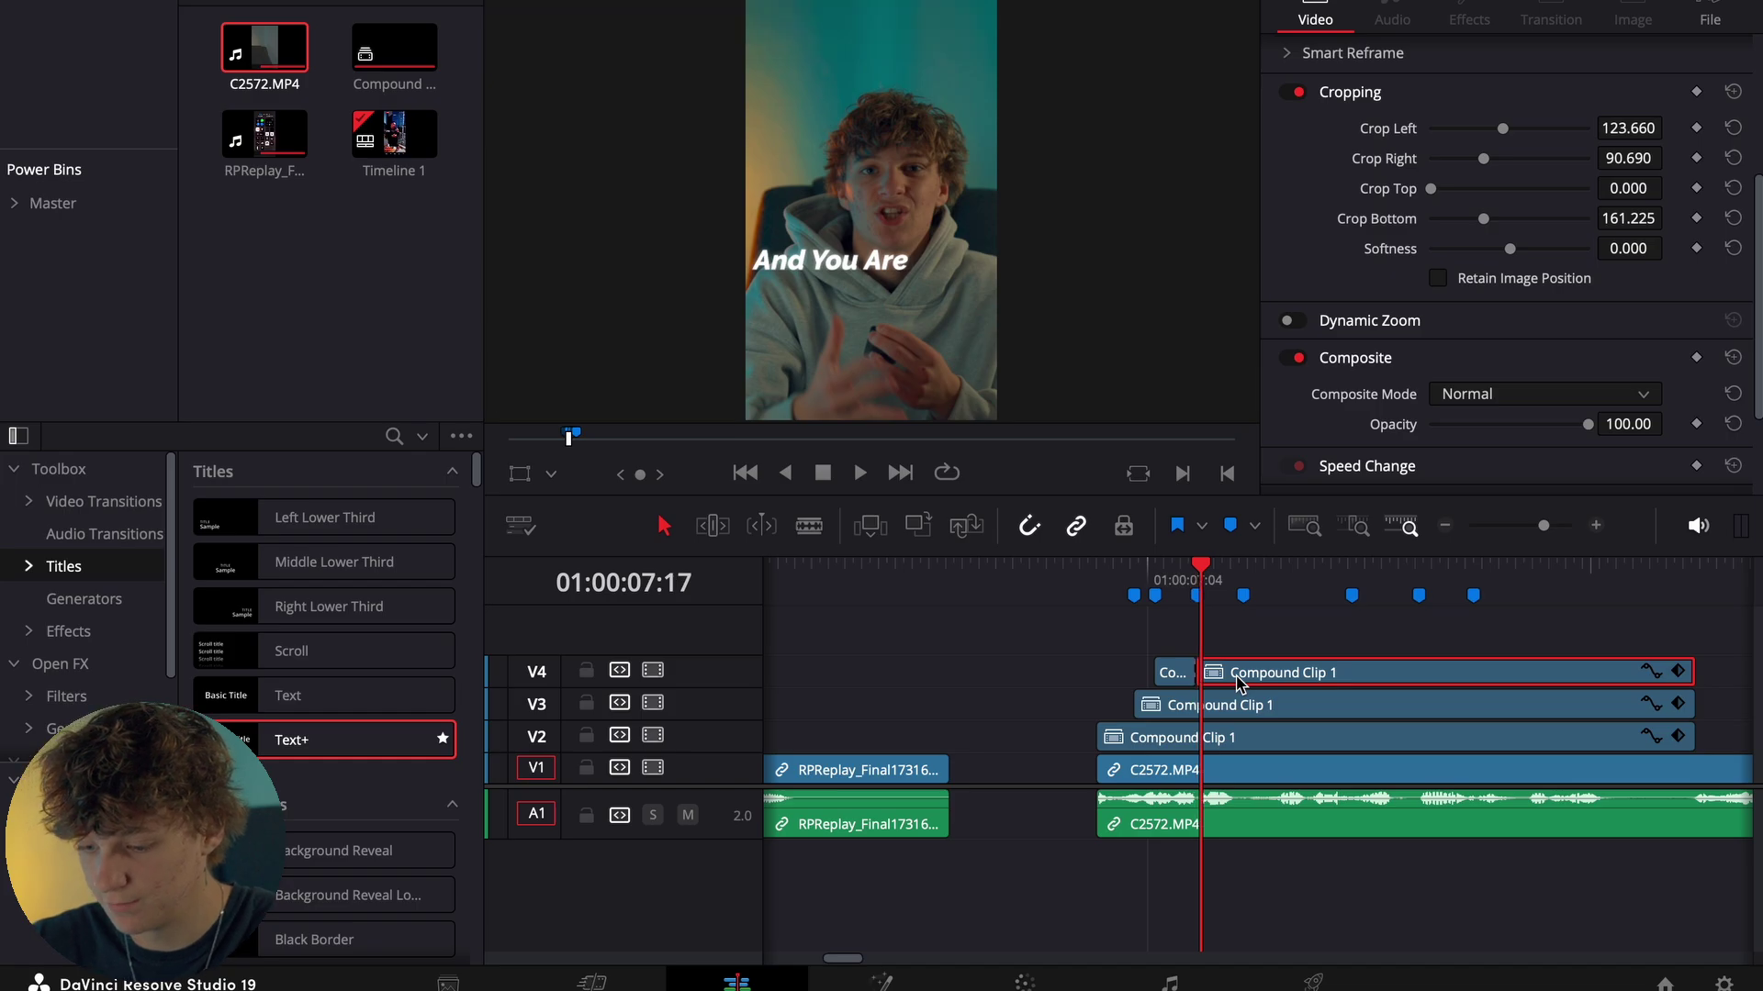
left_click(1198, 567)
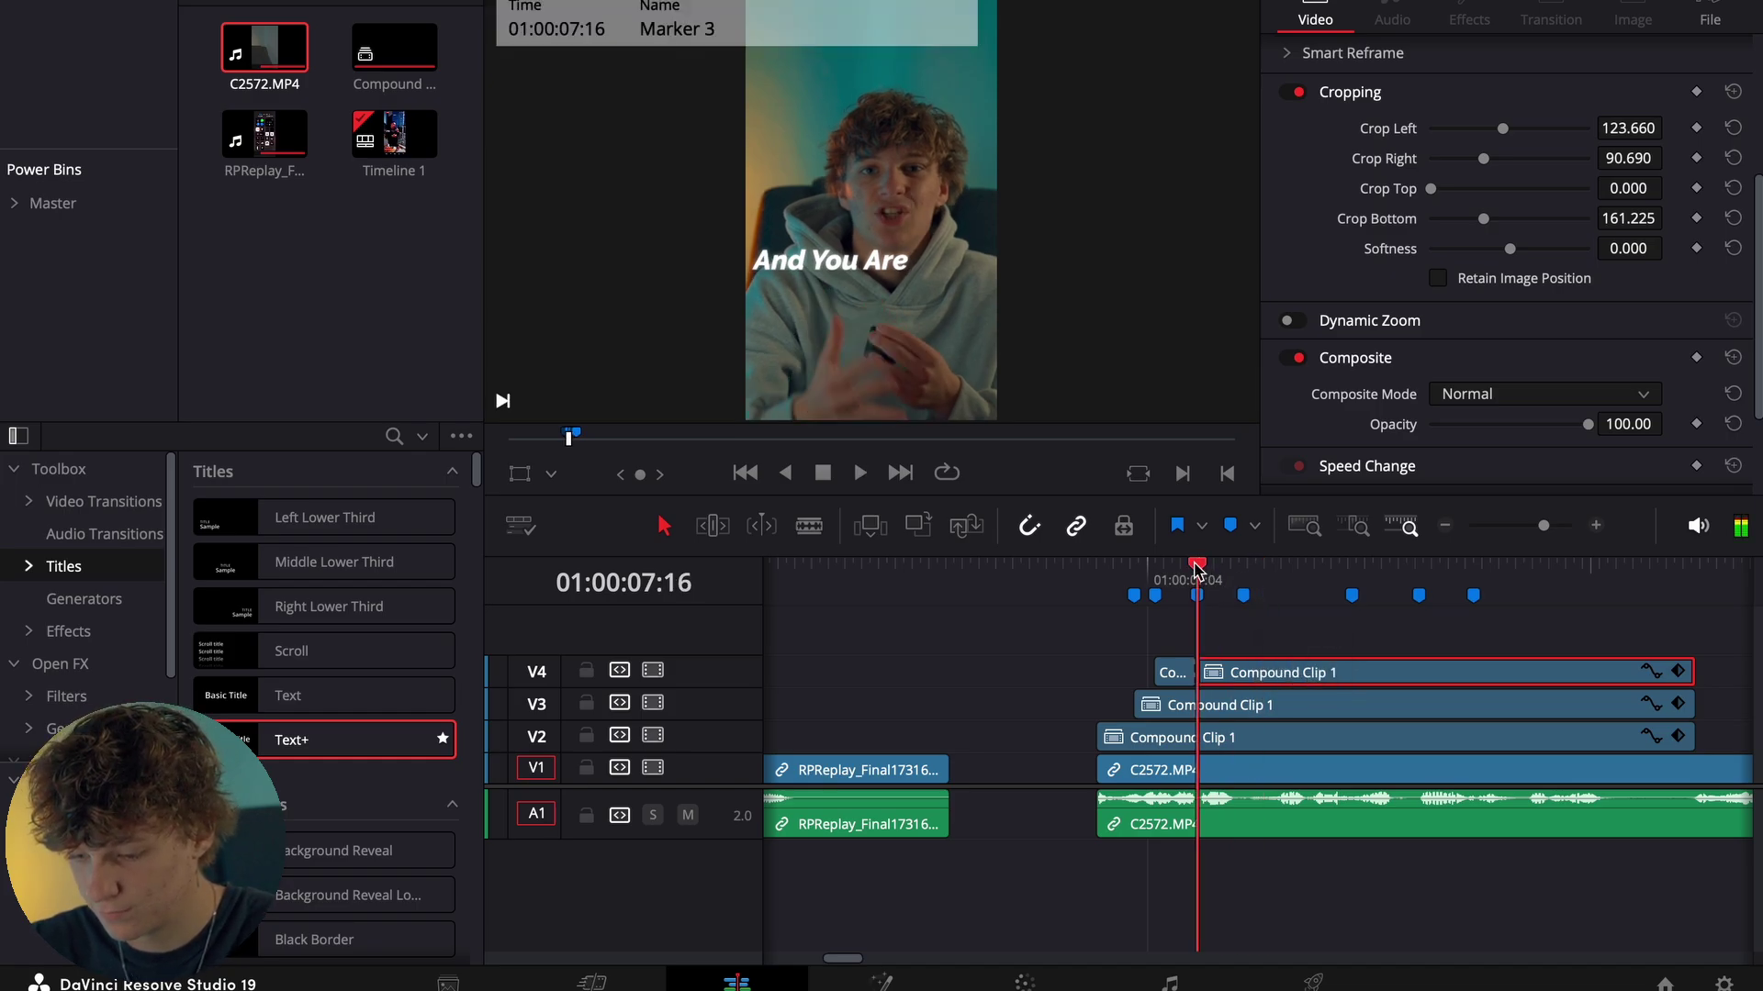
left_click(1243, 595)
left_click_drag(1268, 682, 1272, 652)
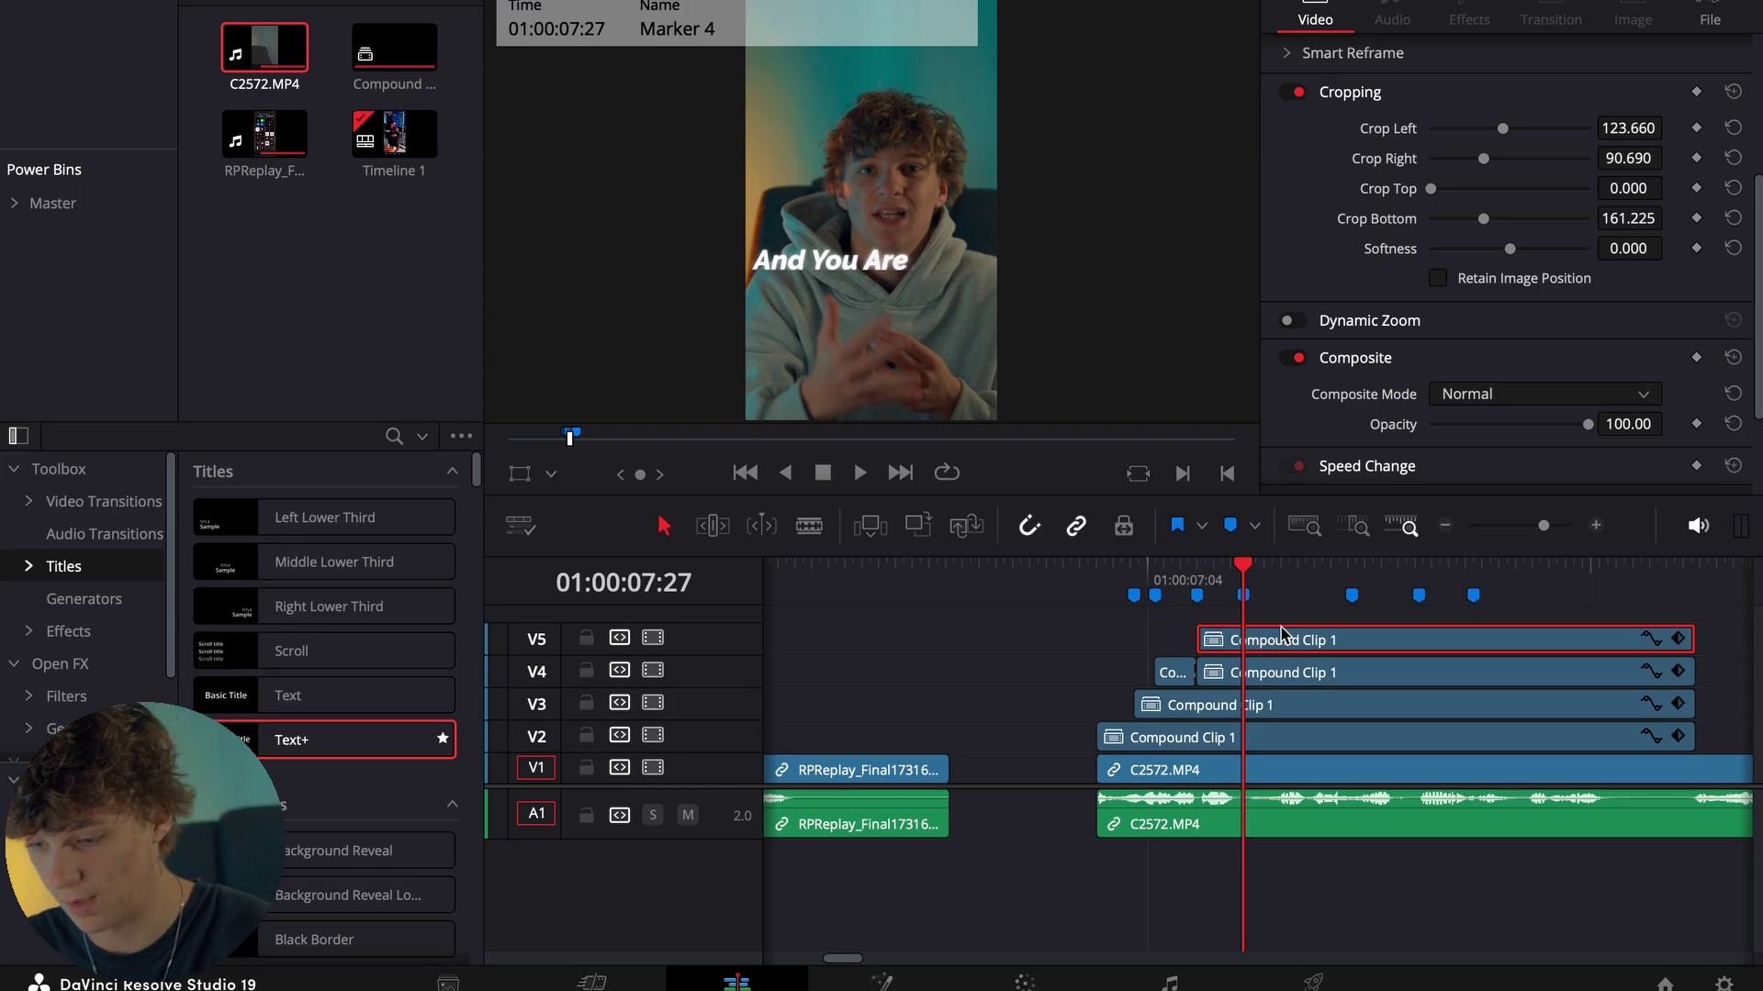
Crop the V5 copy to "Stuck" with Crop Right 2.060 and Crop Left 177.250, and split it at the fourth marker, 01:00:07:27.
left_click_drag(1484, 162, 1436, 186)
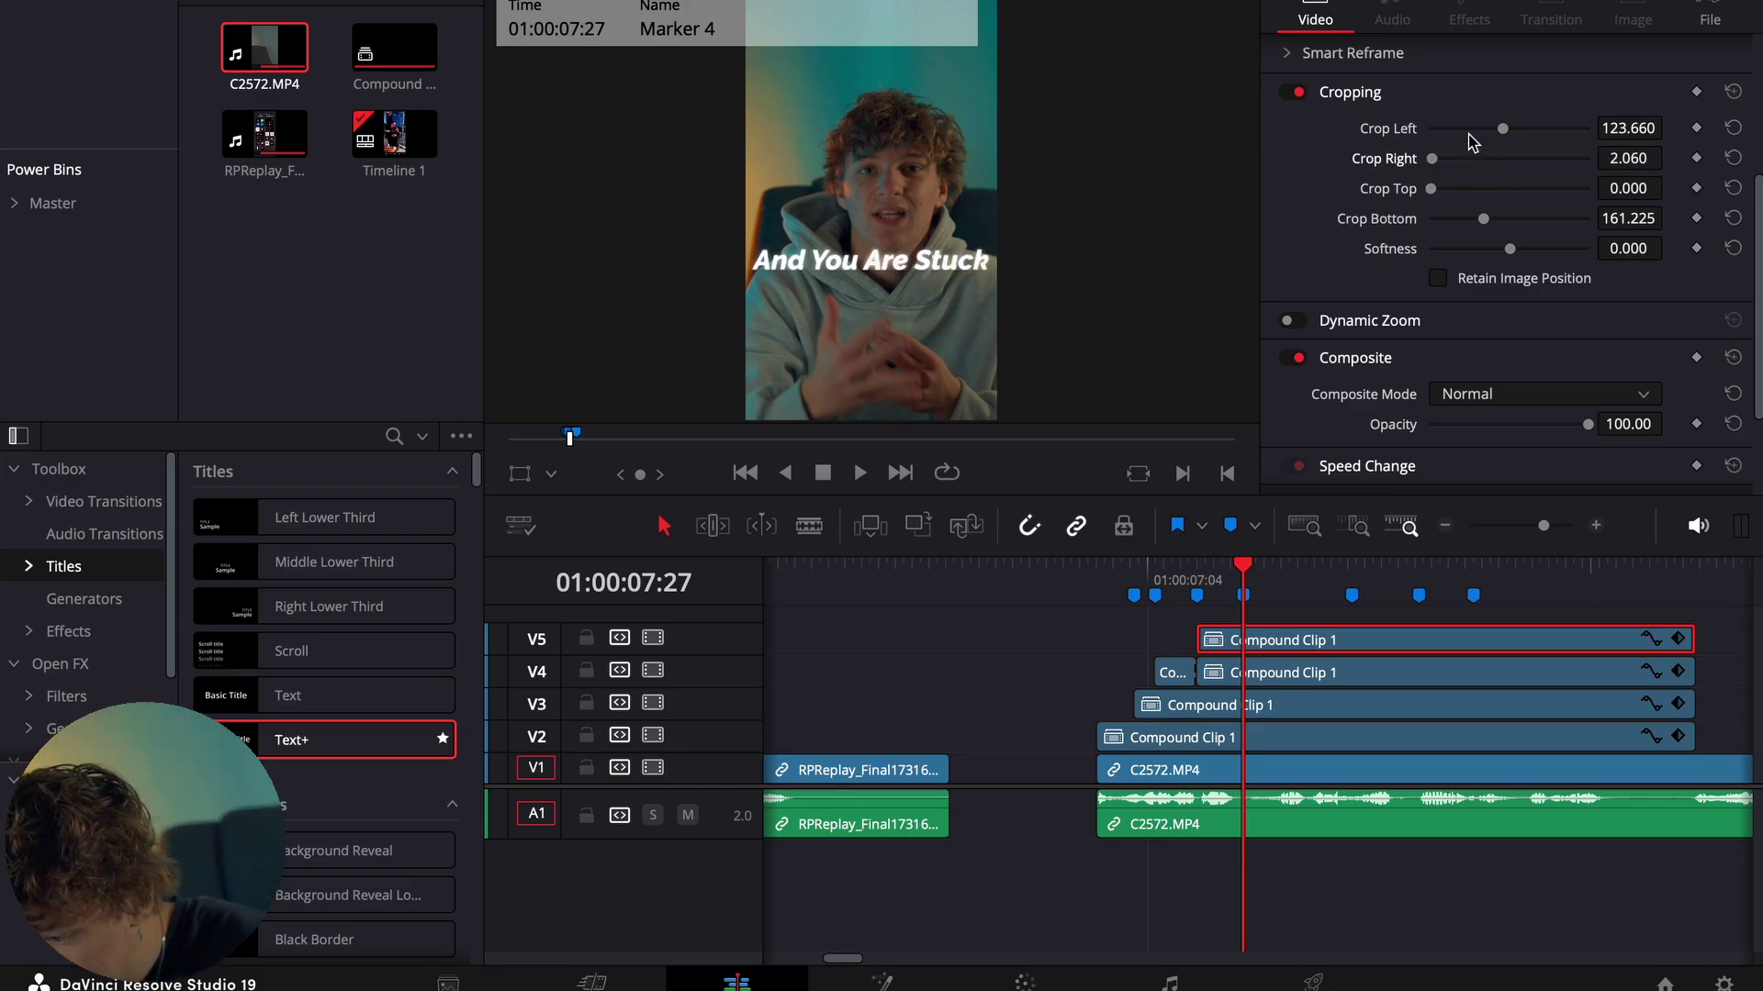
mouse_move(1504, 131)
left_mouse_down()
mouse_move(1468, 126)
mouse_move(1536, 144)
left_mouse_up()
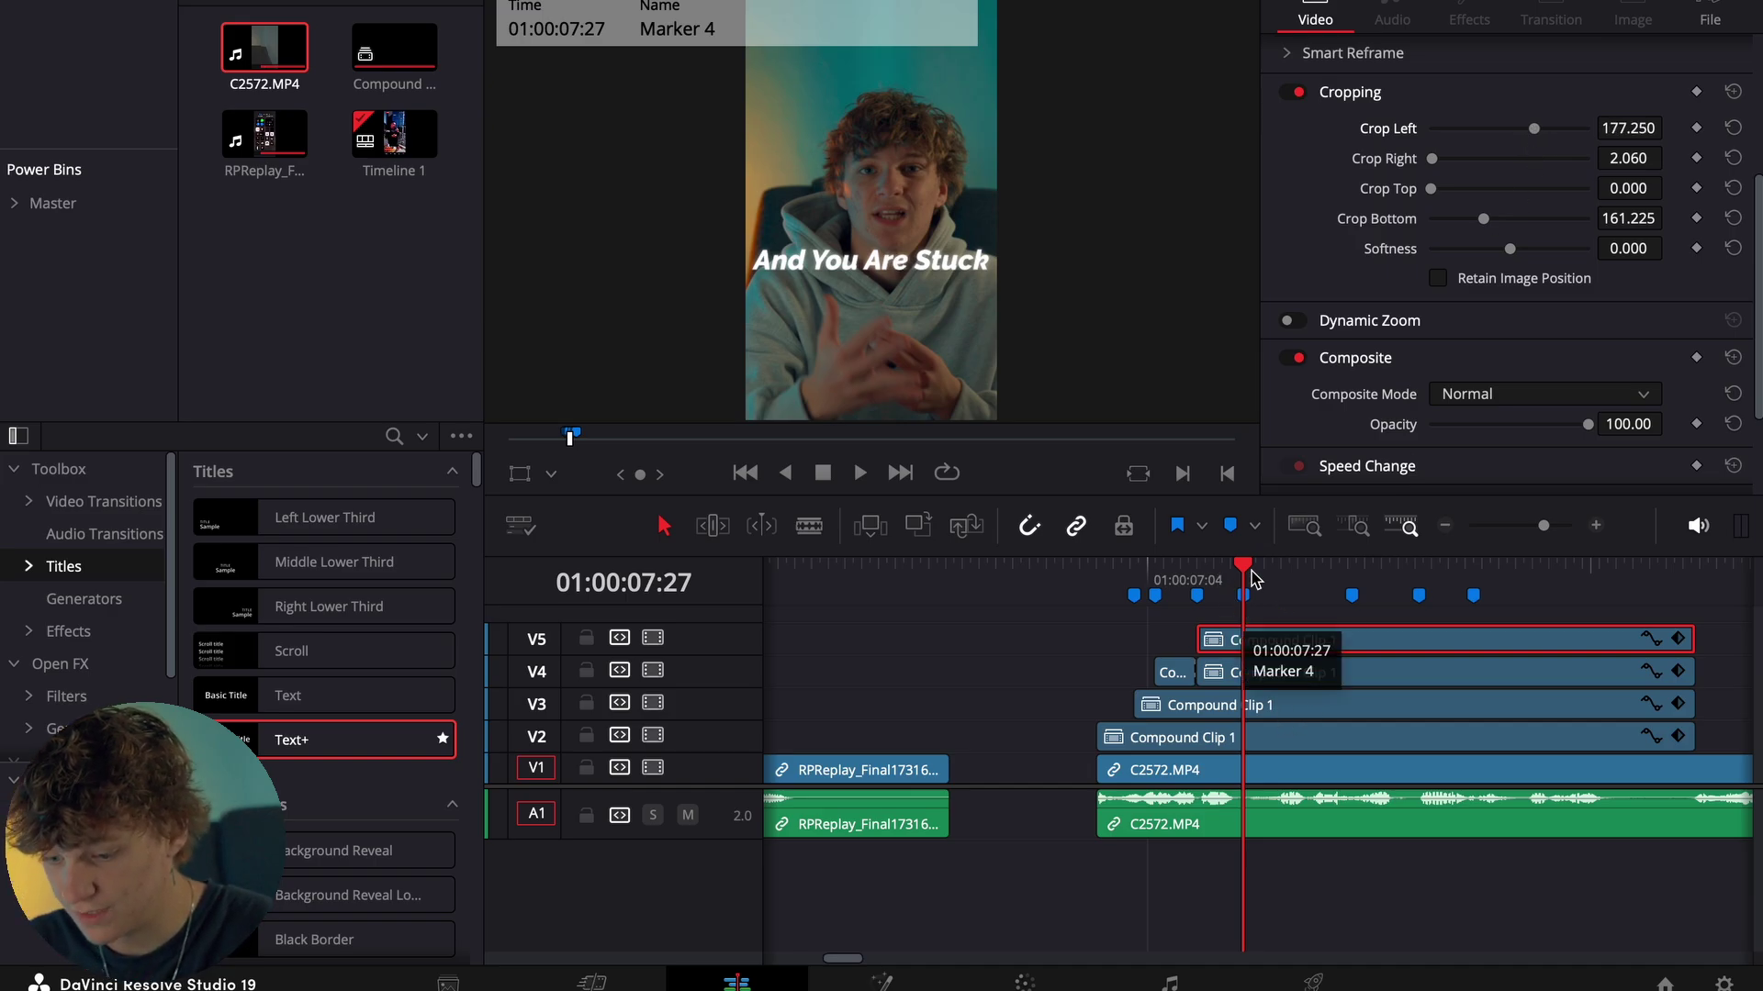
key("ctrl+b")
Keyframe the opacity of the short "Stuck" segment on V5 from 7.63 at the third marker to 100 at the fourth marker.
key("Up")
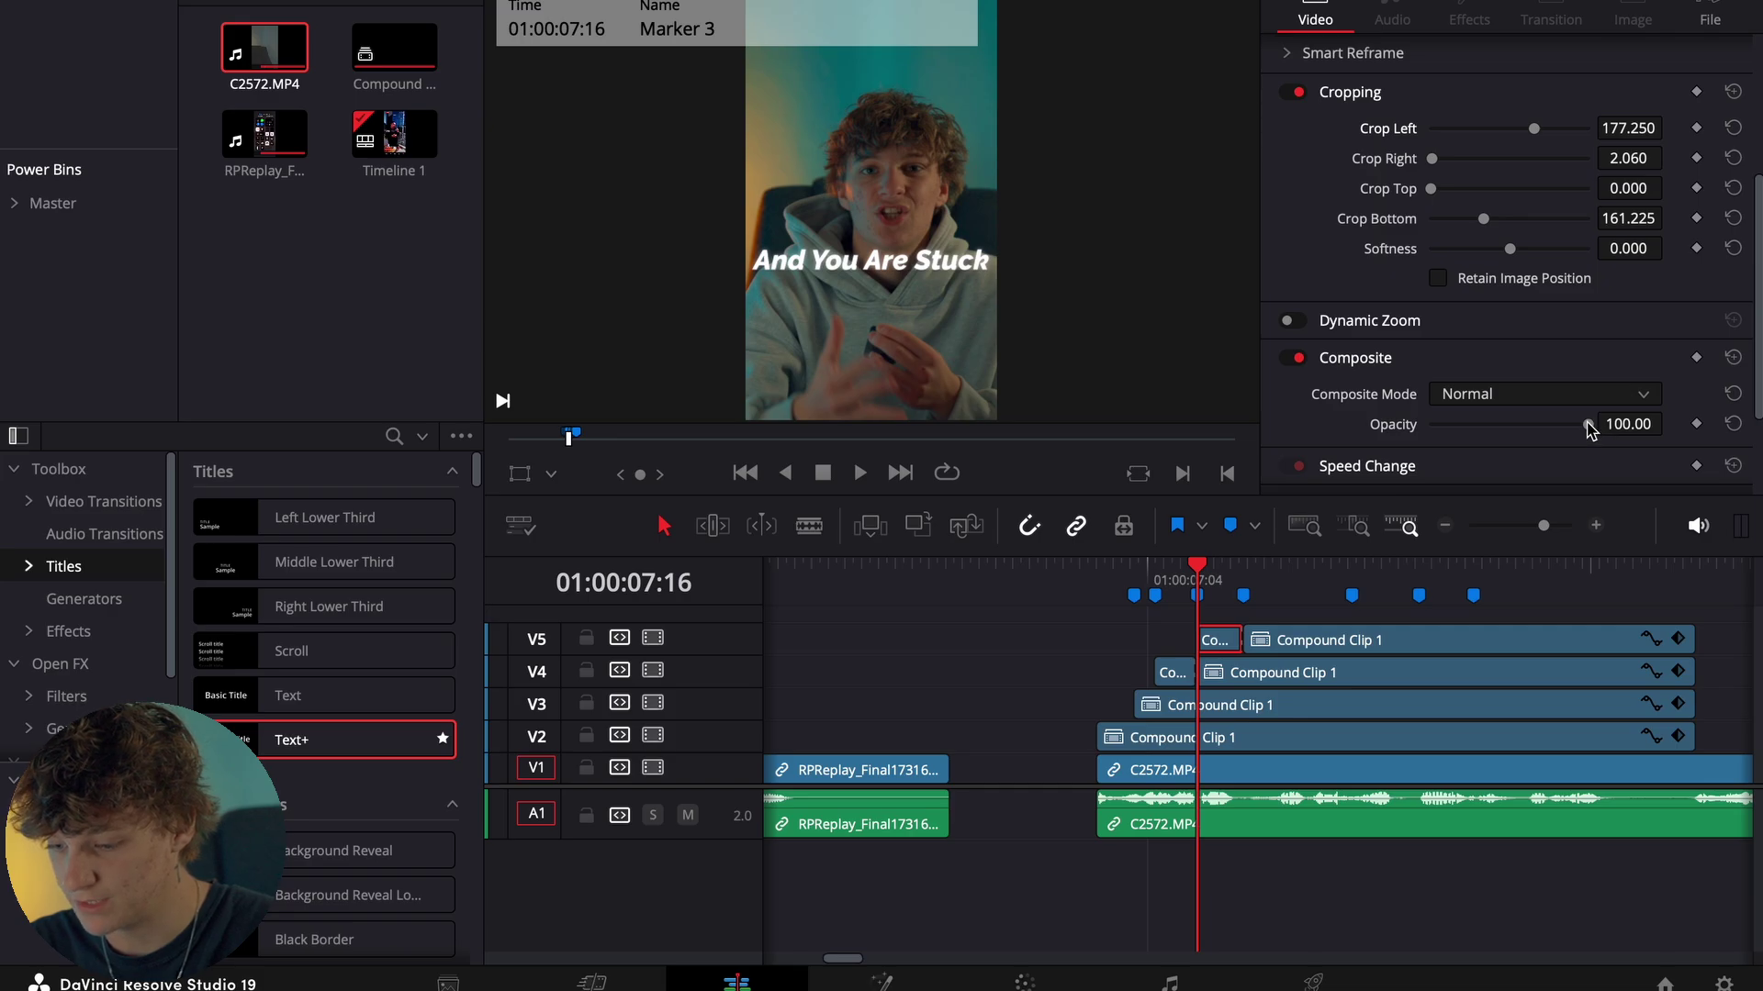
left_click_drag(1588, 426, 1443, 427)
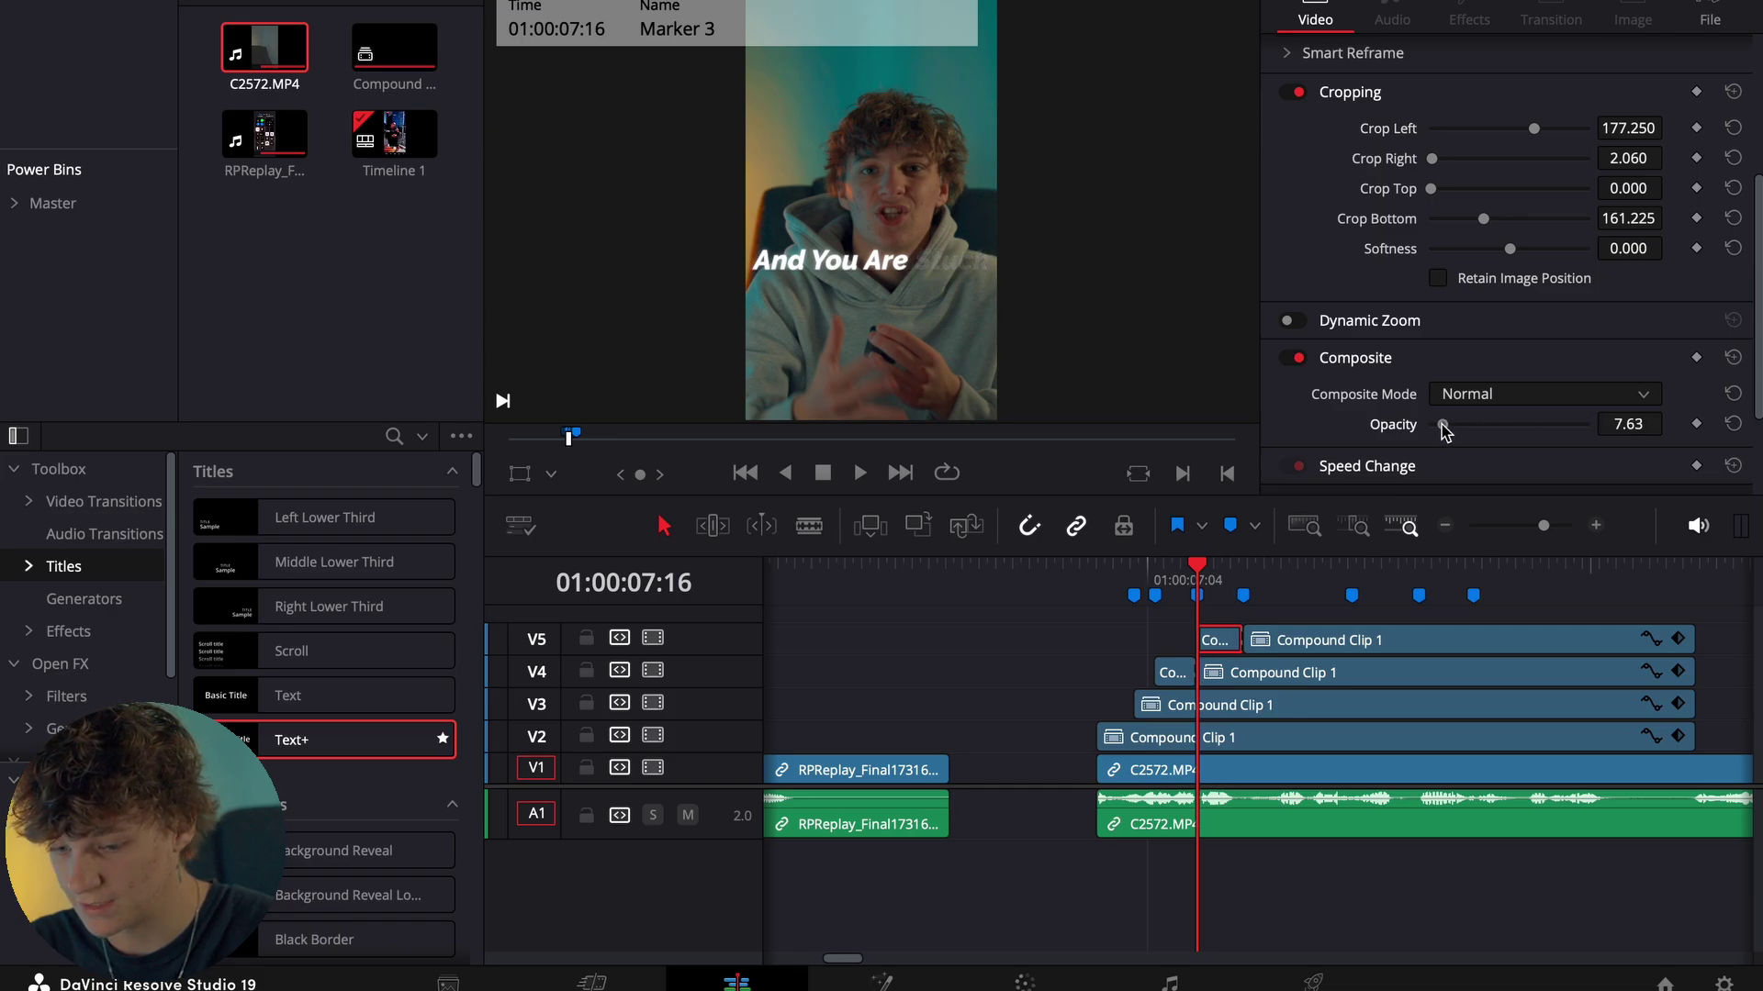
left_click(1697, 424)
key("Down")
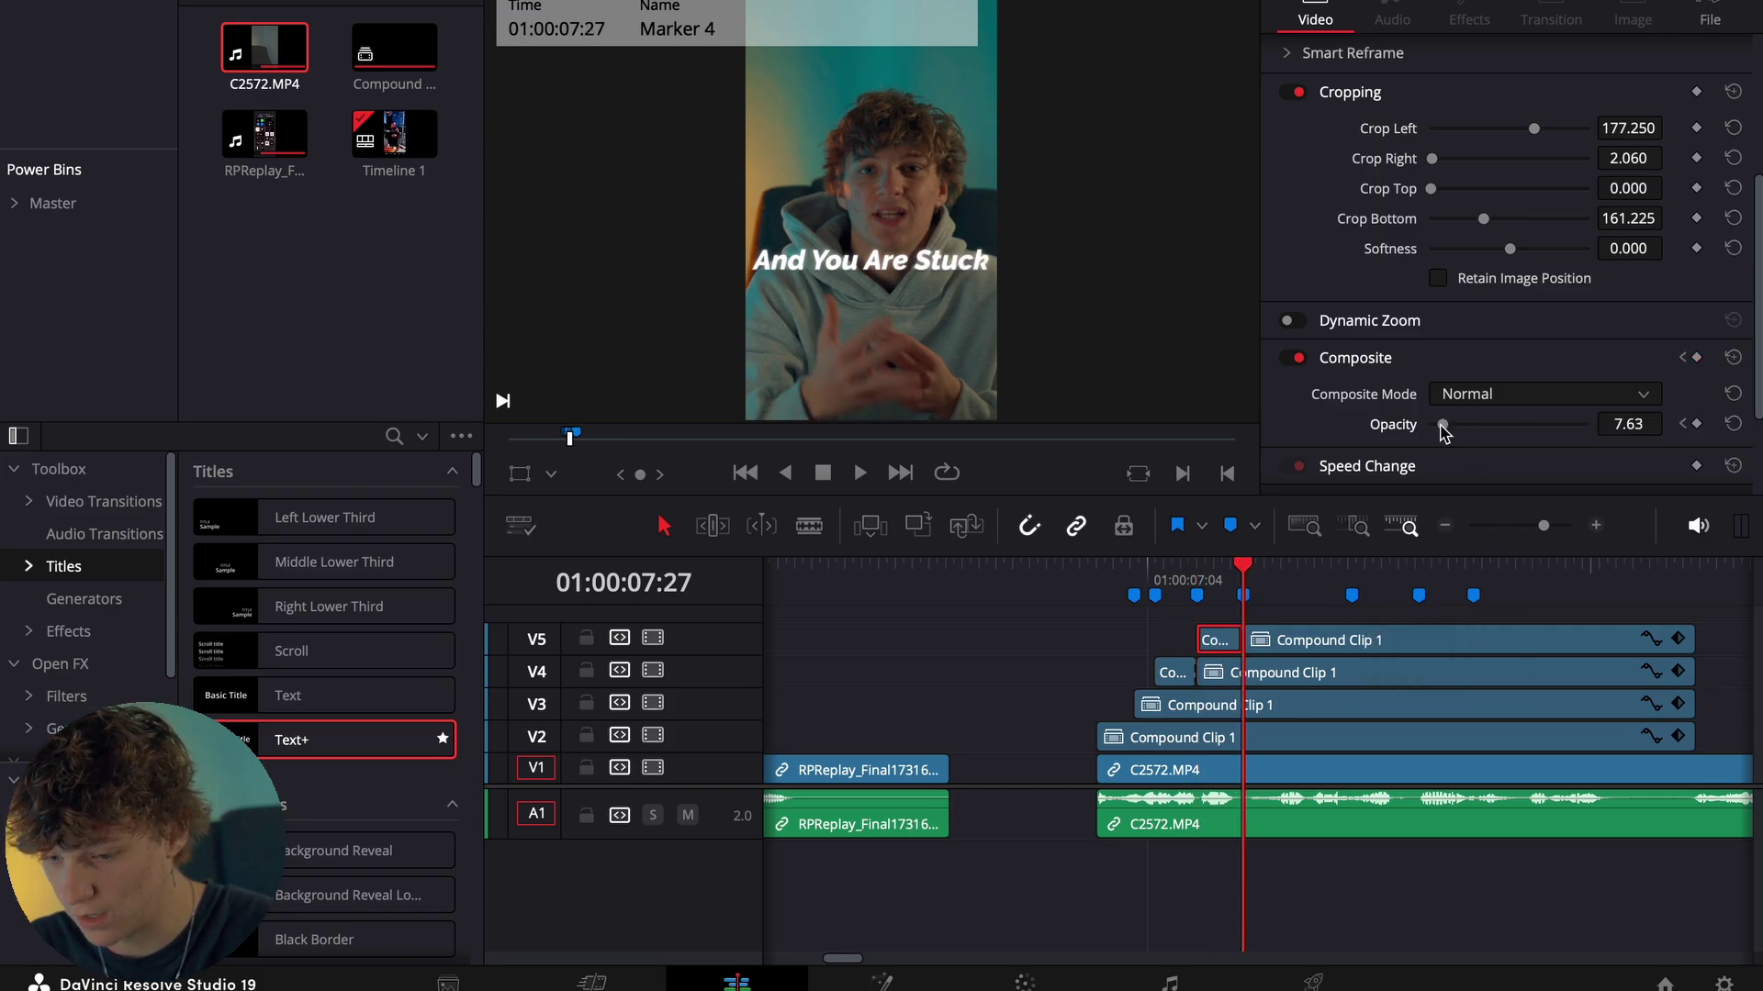
left_click_drag(1442, 428, 1630, 447)
Check the fade-in of "Stuck" frame by frame from the third marker towards the fourth.
left_click(1195, 575)
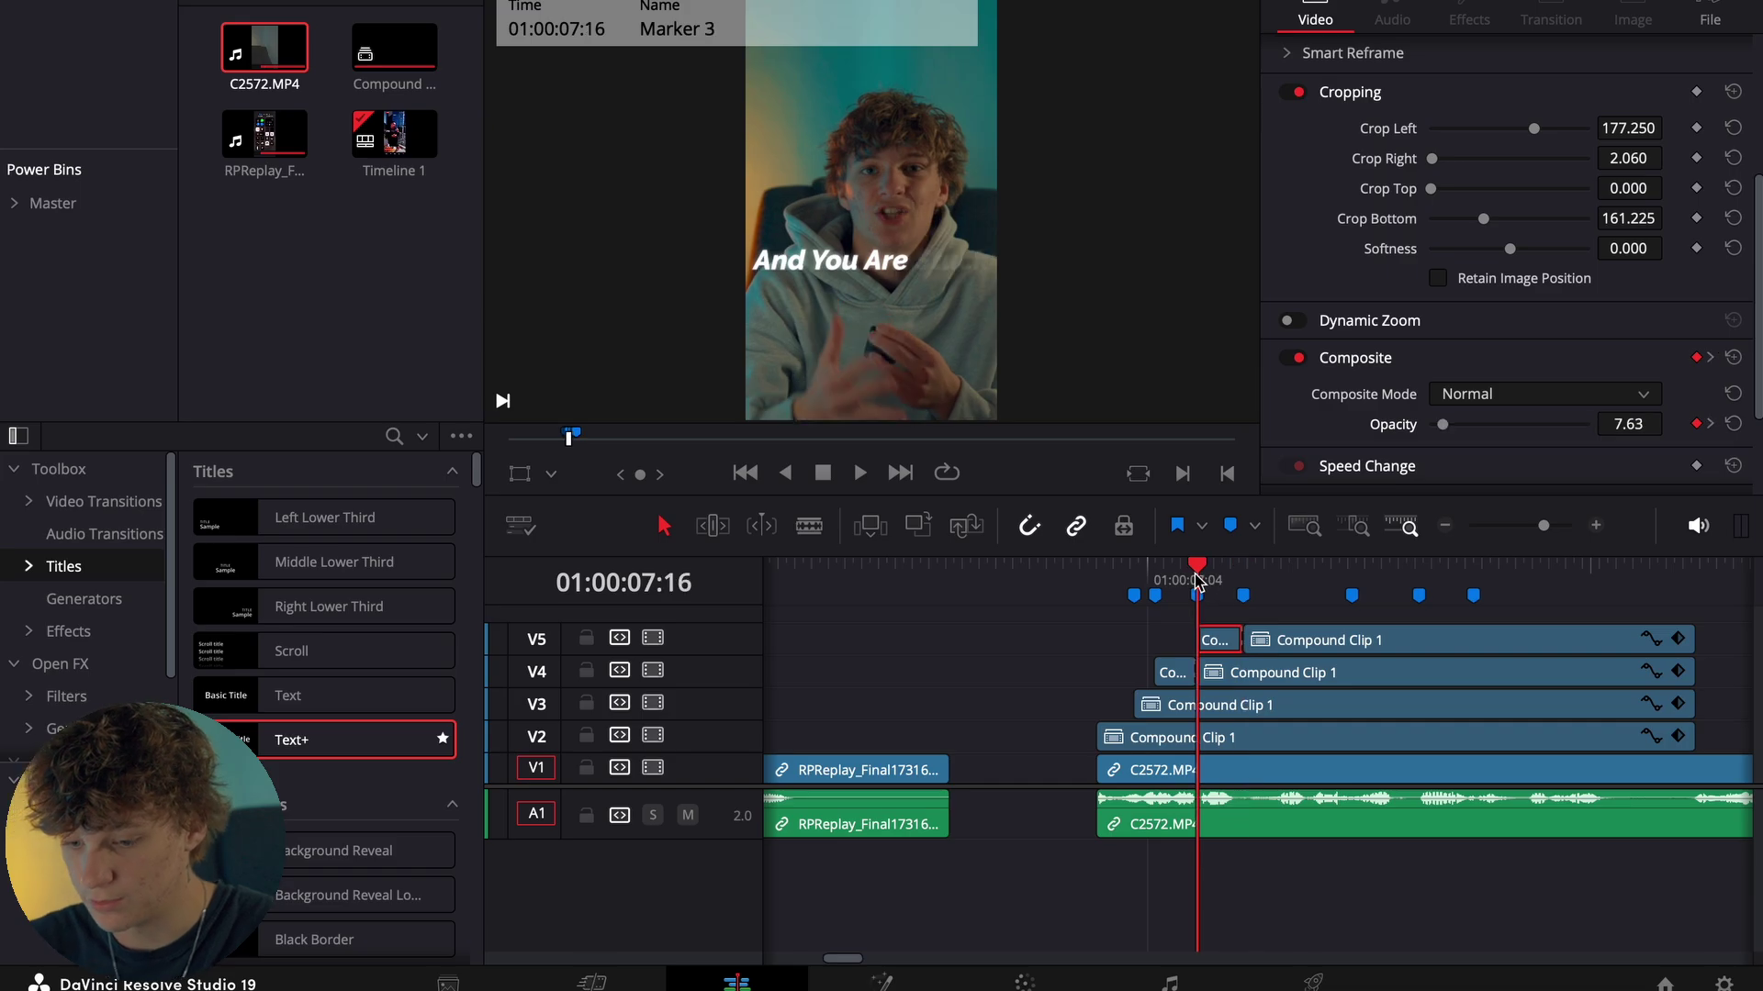
key("Right")
key("Right")
key("Right")
key("Right")
key("Right")
key("Right")
key("Right")
key("Right")
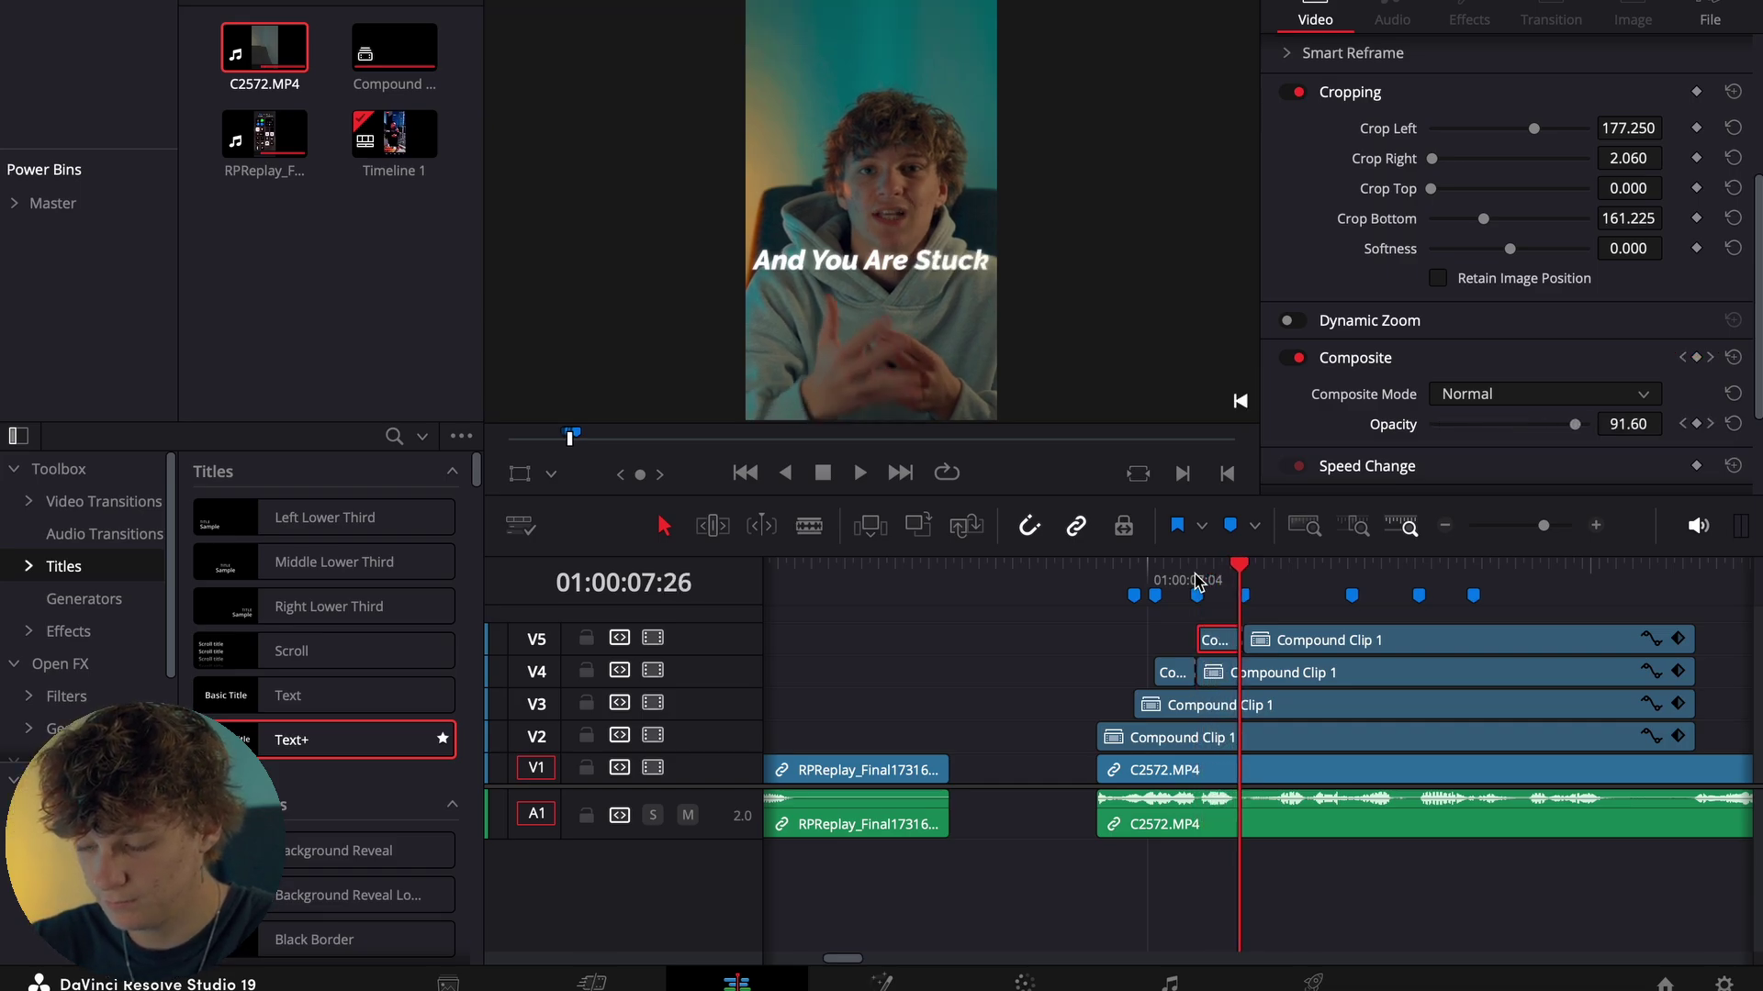
key("space")
Duplicate the V5 clip after the fourth marker onto a new track V6 and split the copy at the fifth marker, 01:00:07:53.
left_click(1308, 641)
left_click(1244, 572)
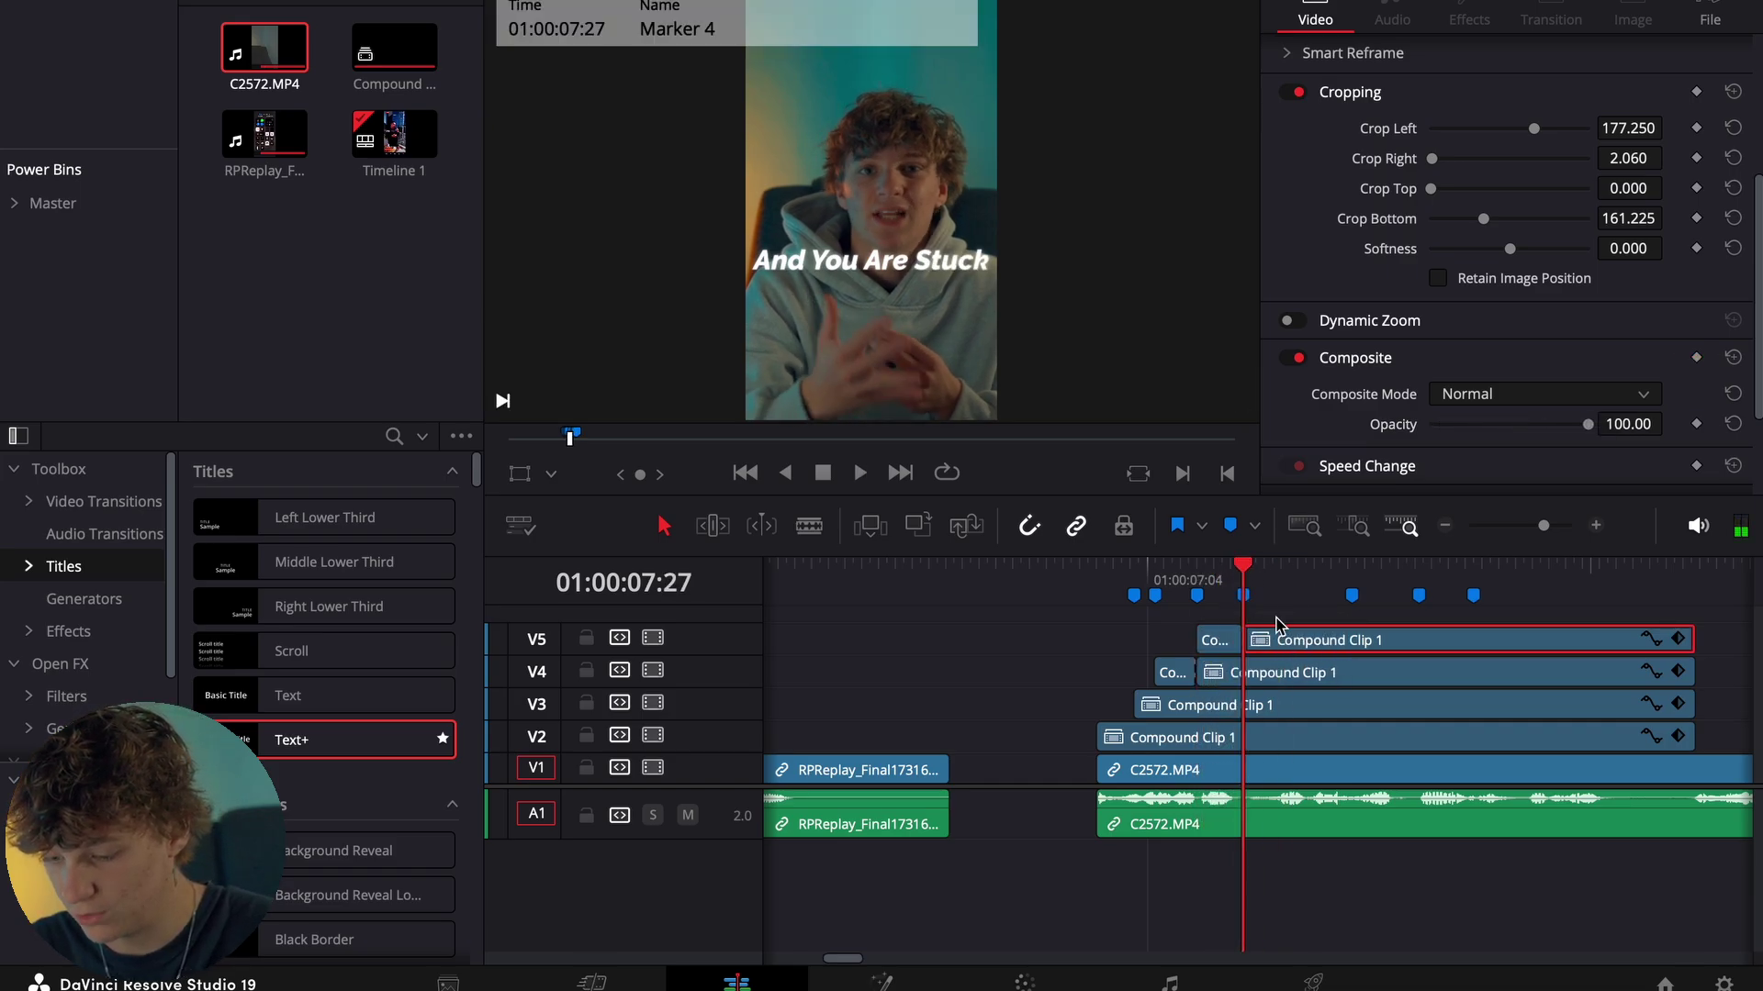
left_click_drag(1320, 623, 1322, 616)
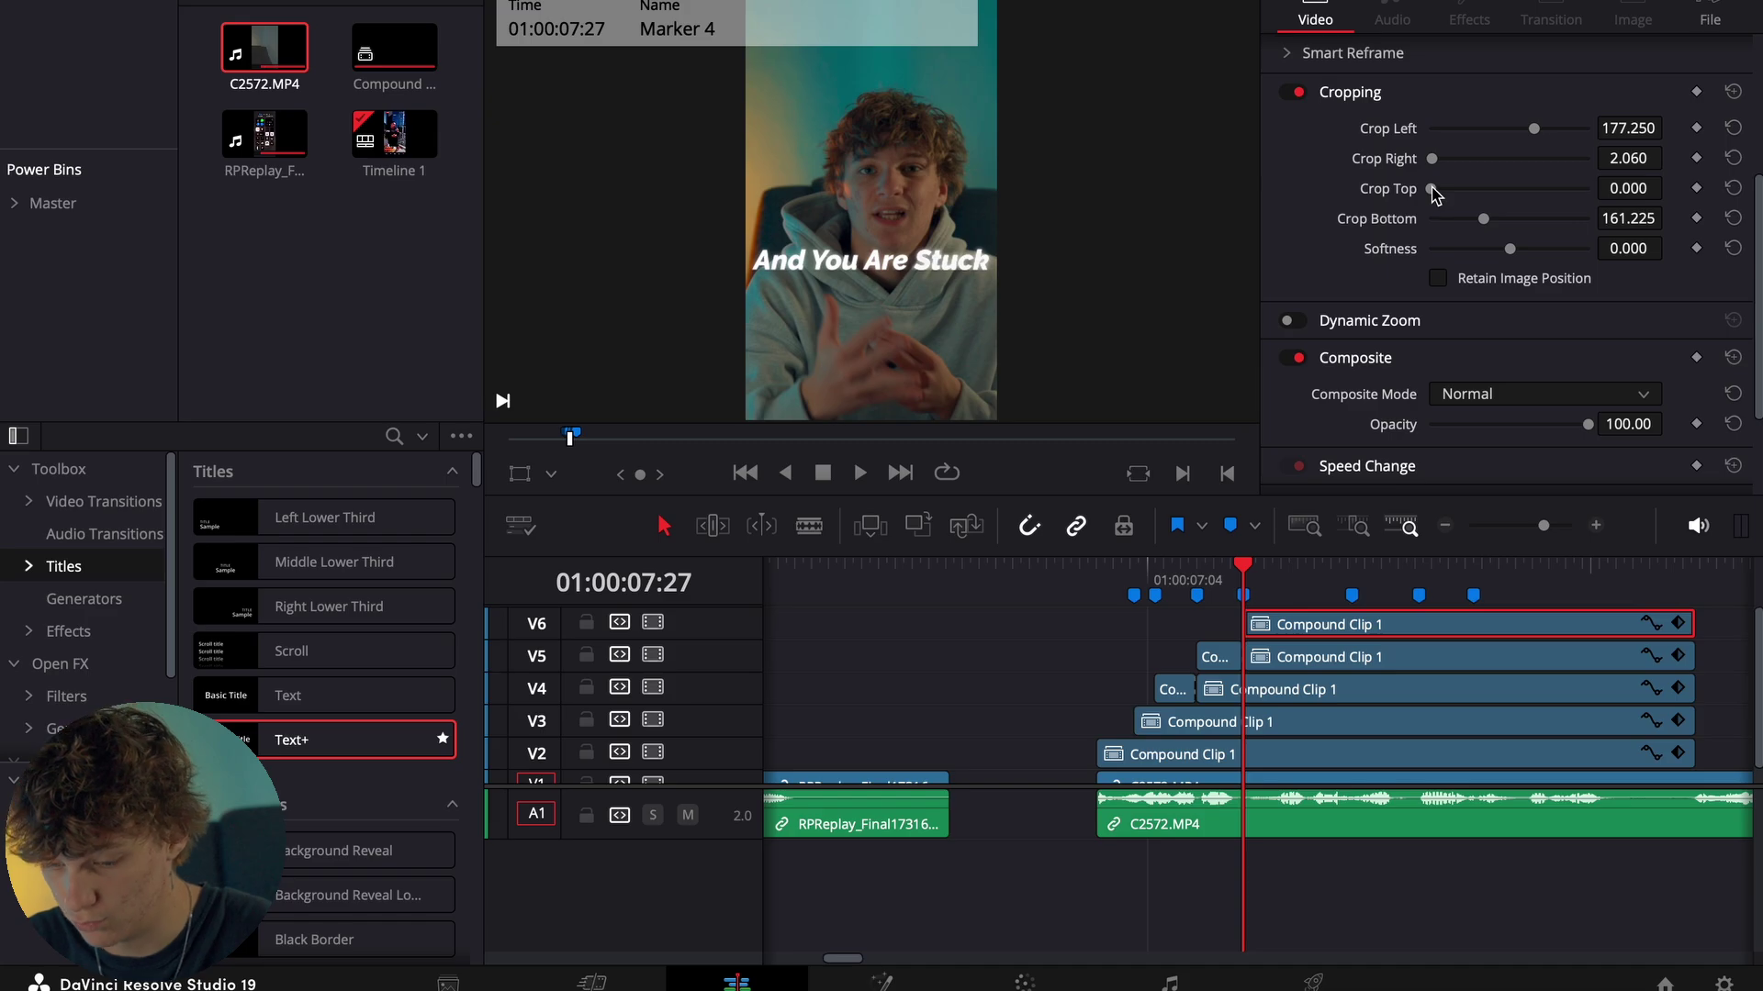
left_click_drag(1272, 580, 1353, 590)
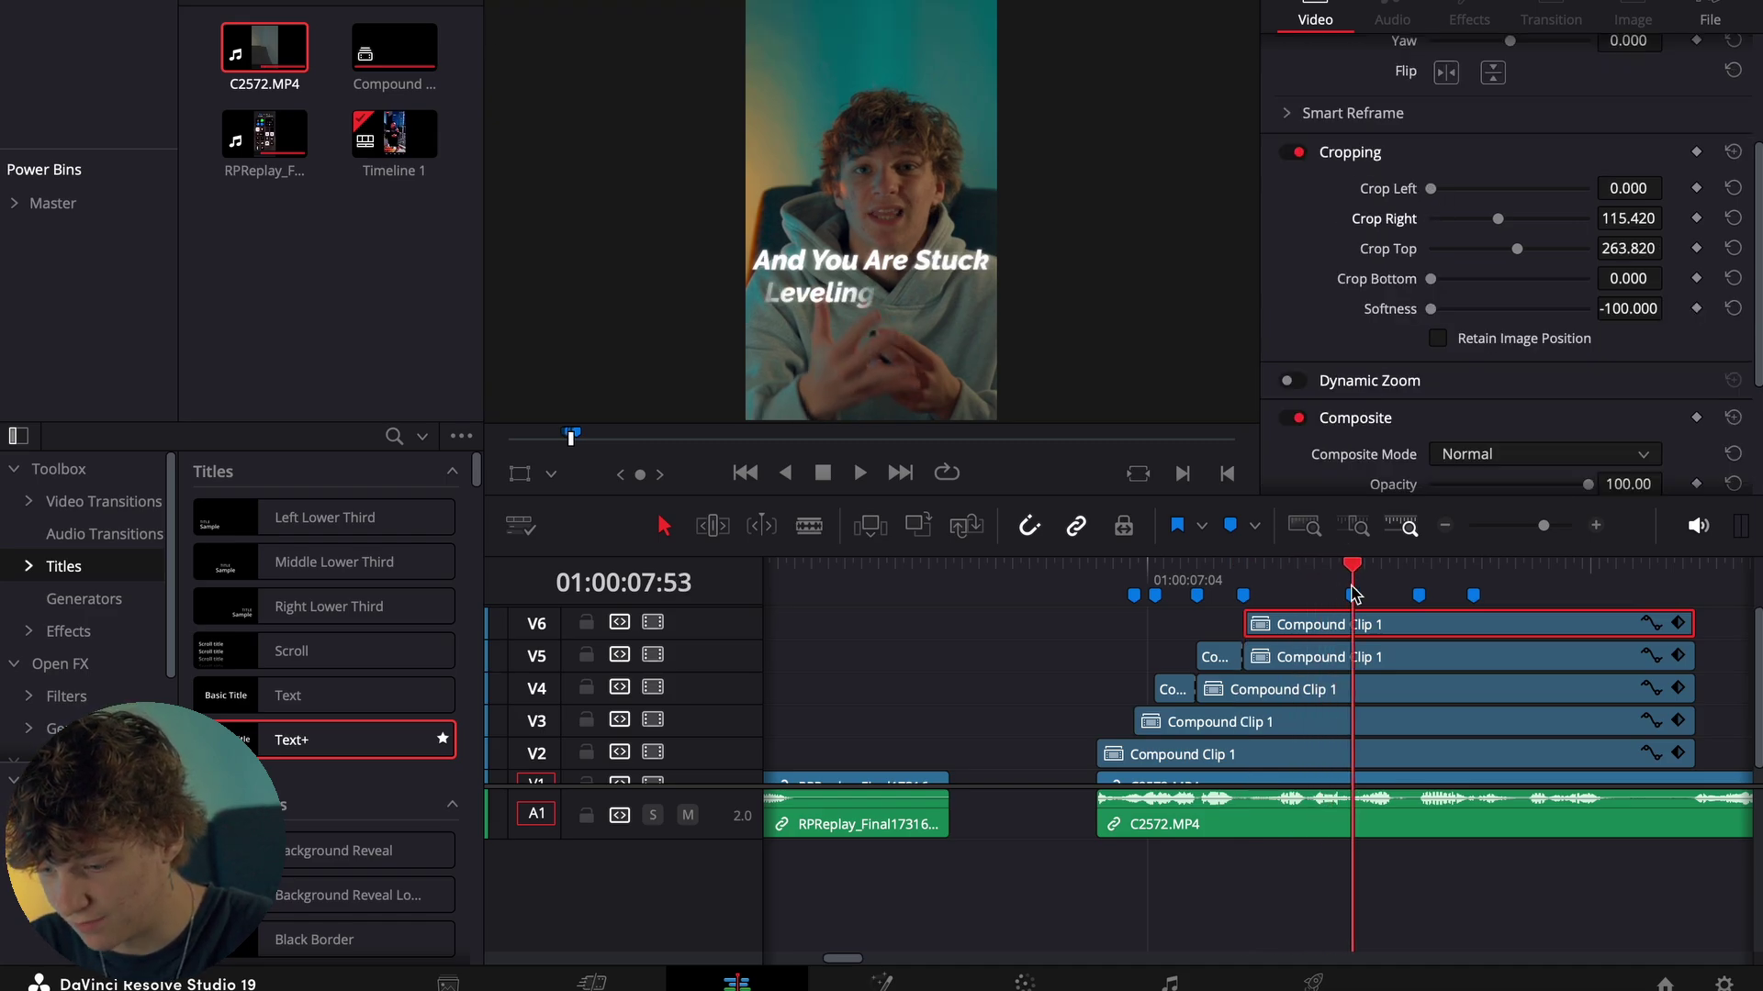
key("ctrl+b")
Keyframe the opacity of the short "Leveling" segment on V6 from 12.98 at the fourth marker to 100 at the fifth marker, and review the fade.
left_click(1248, 578)
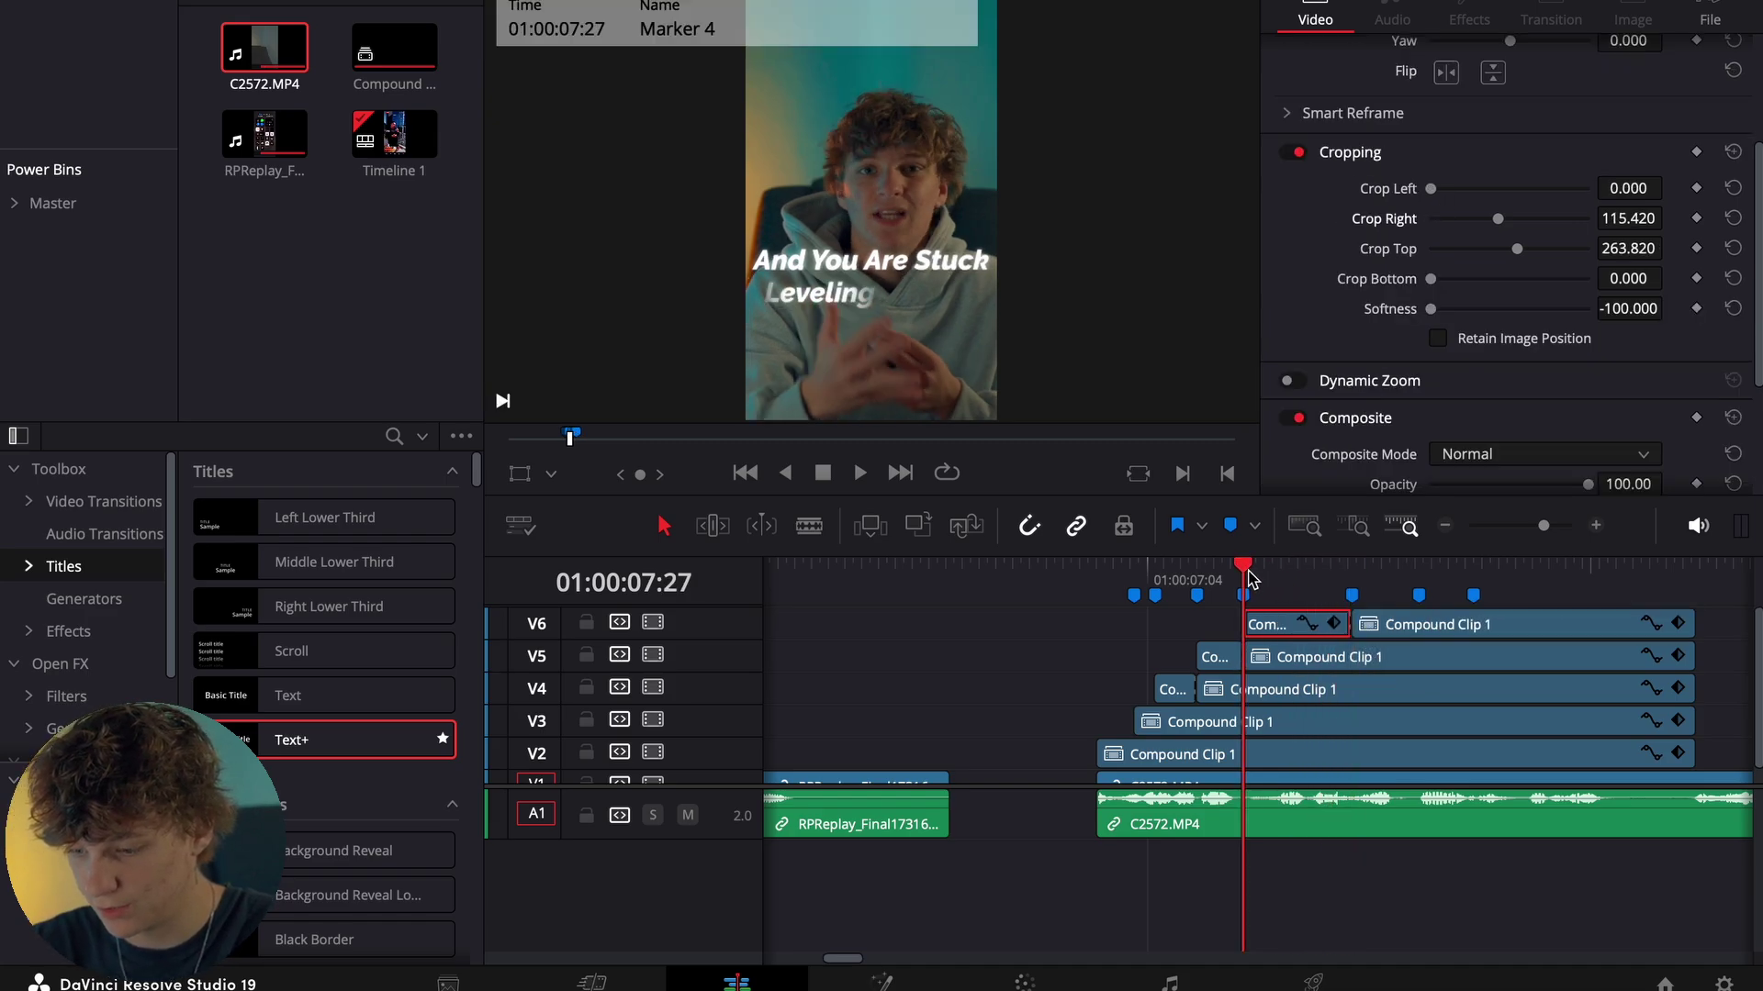
scroll(1606, 448, "down", 1)
key("space")
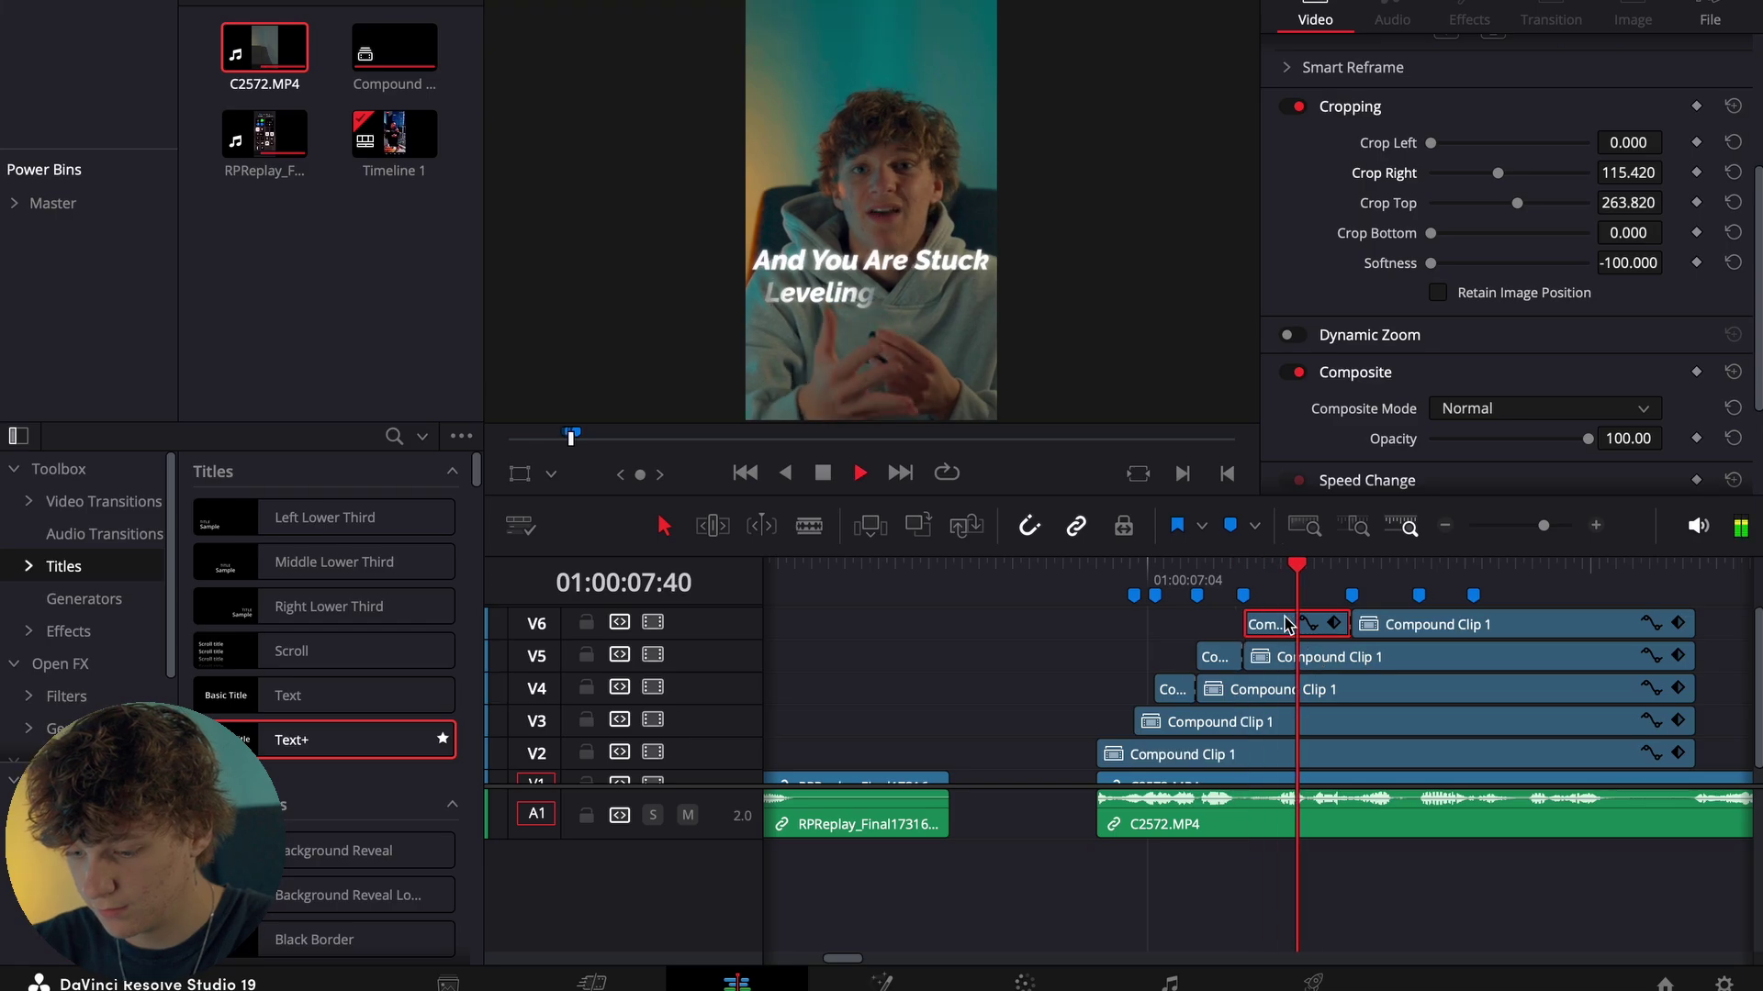
key("space")
left_click_drag(1587, 440, 1452, 448)
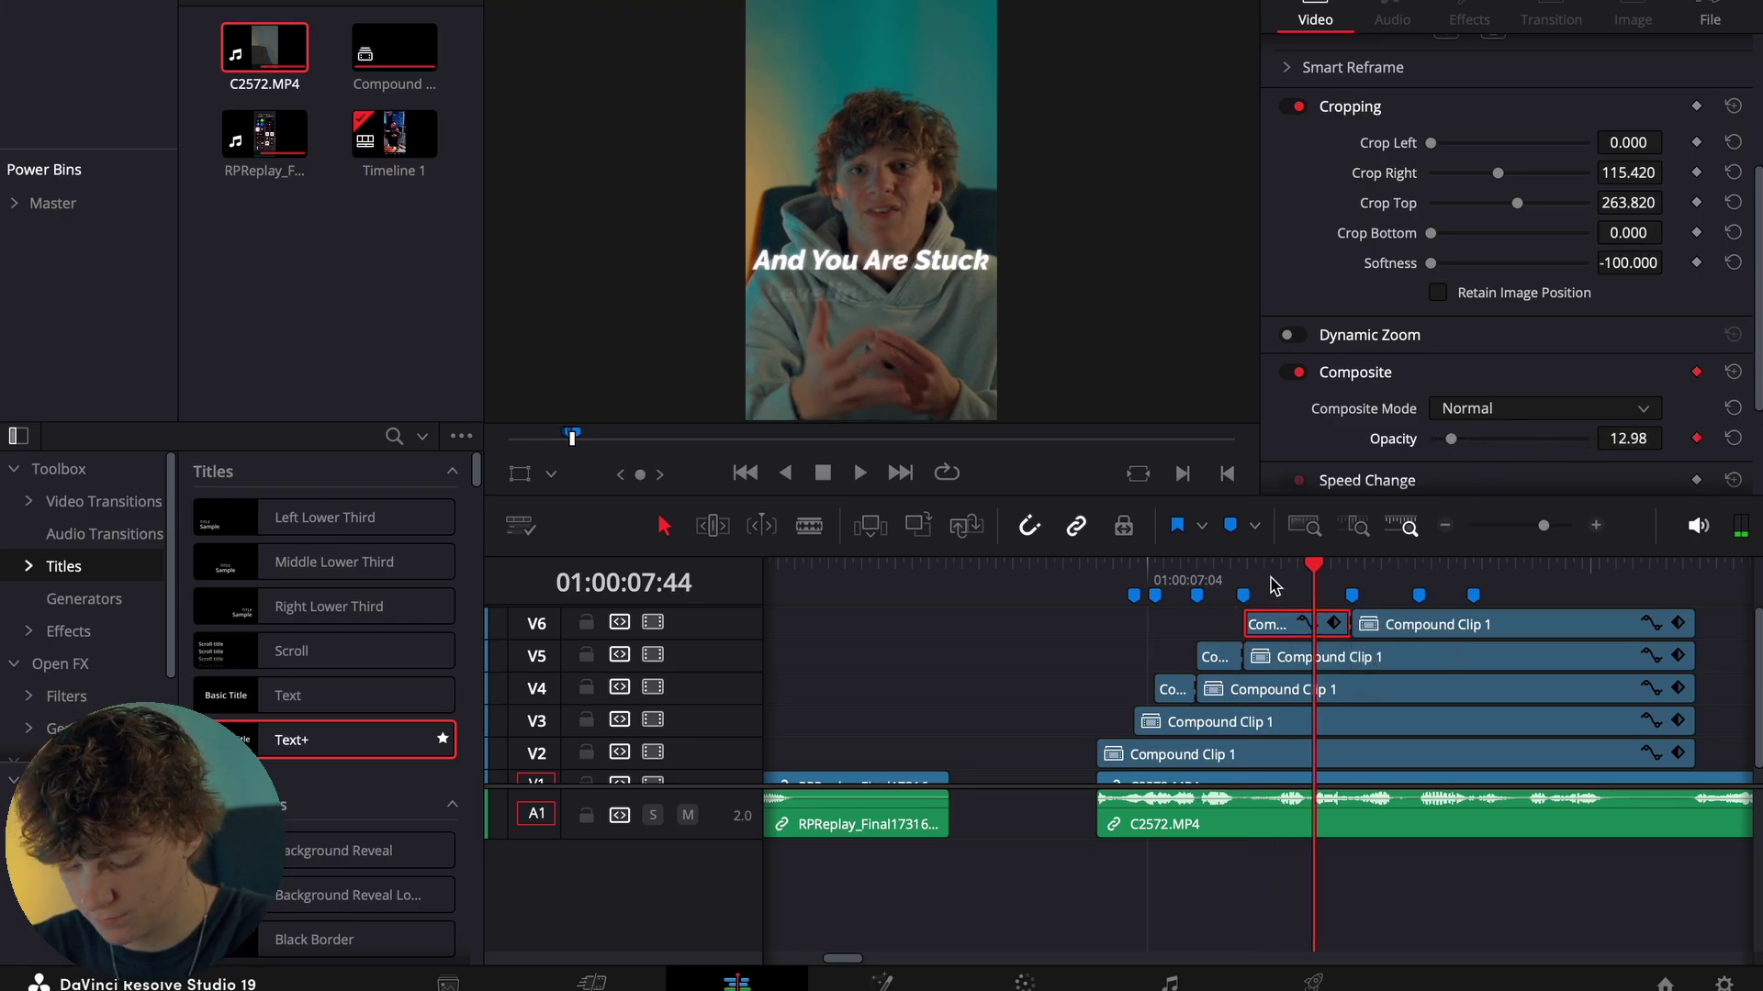
key("shift+Up")
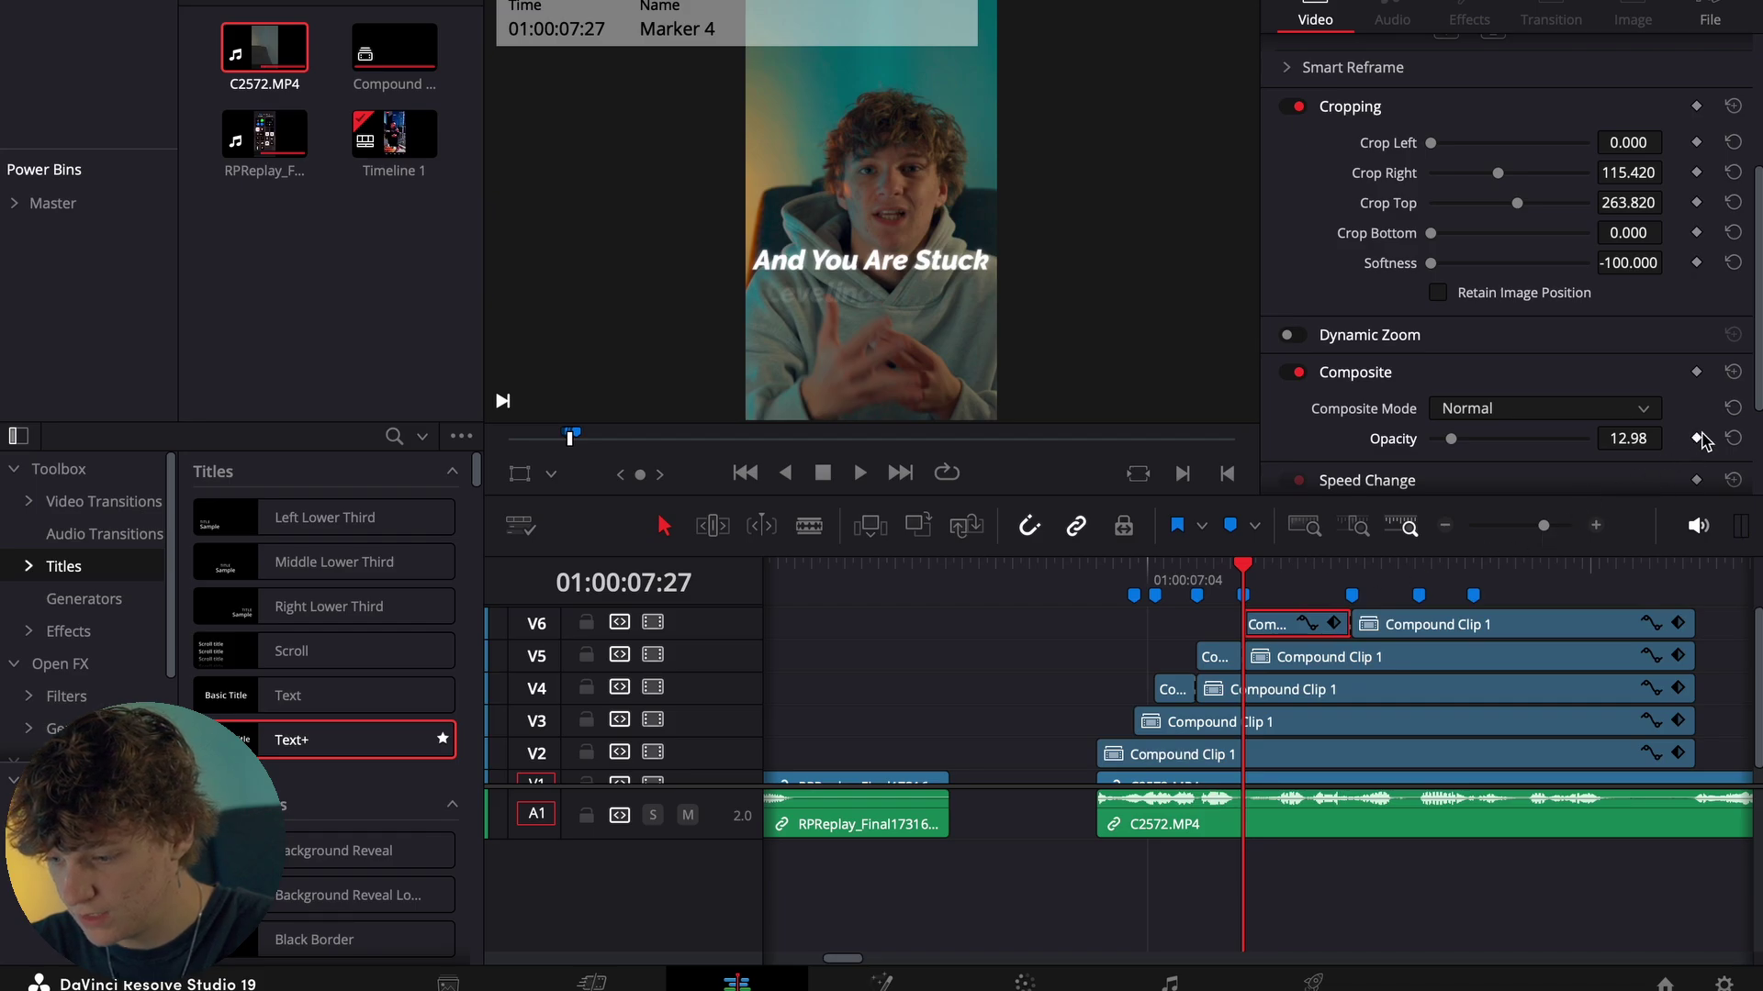
left_click(1352, 595)
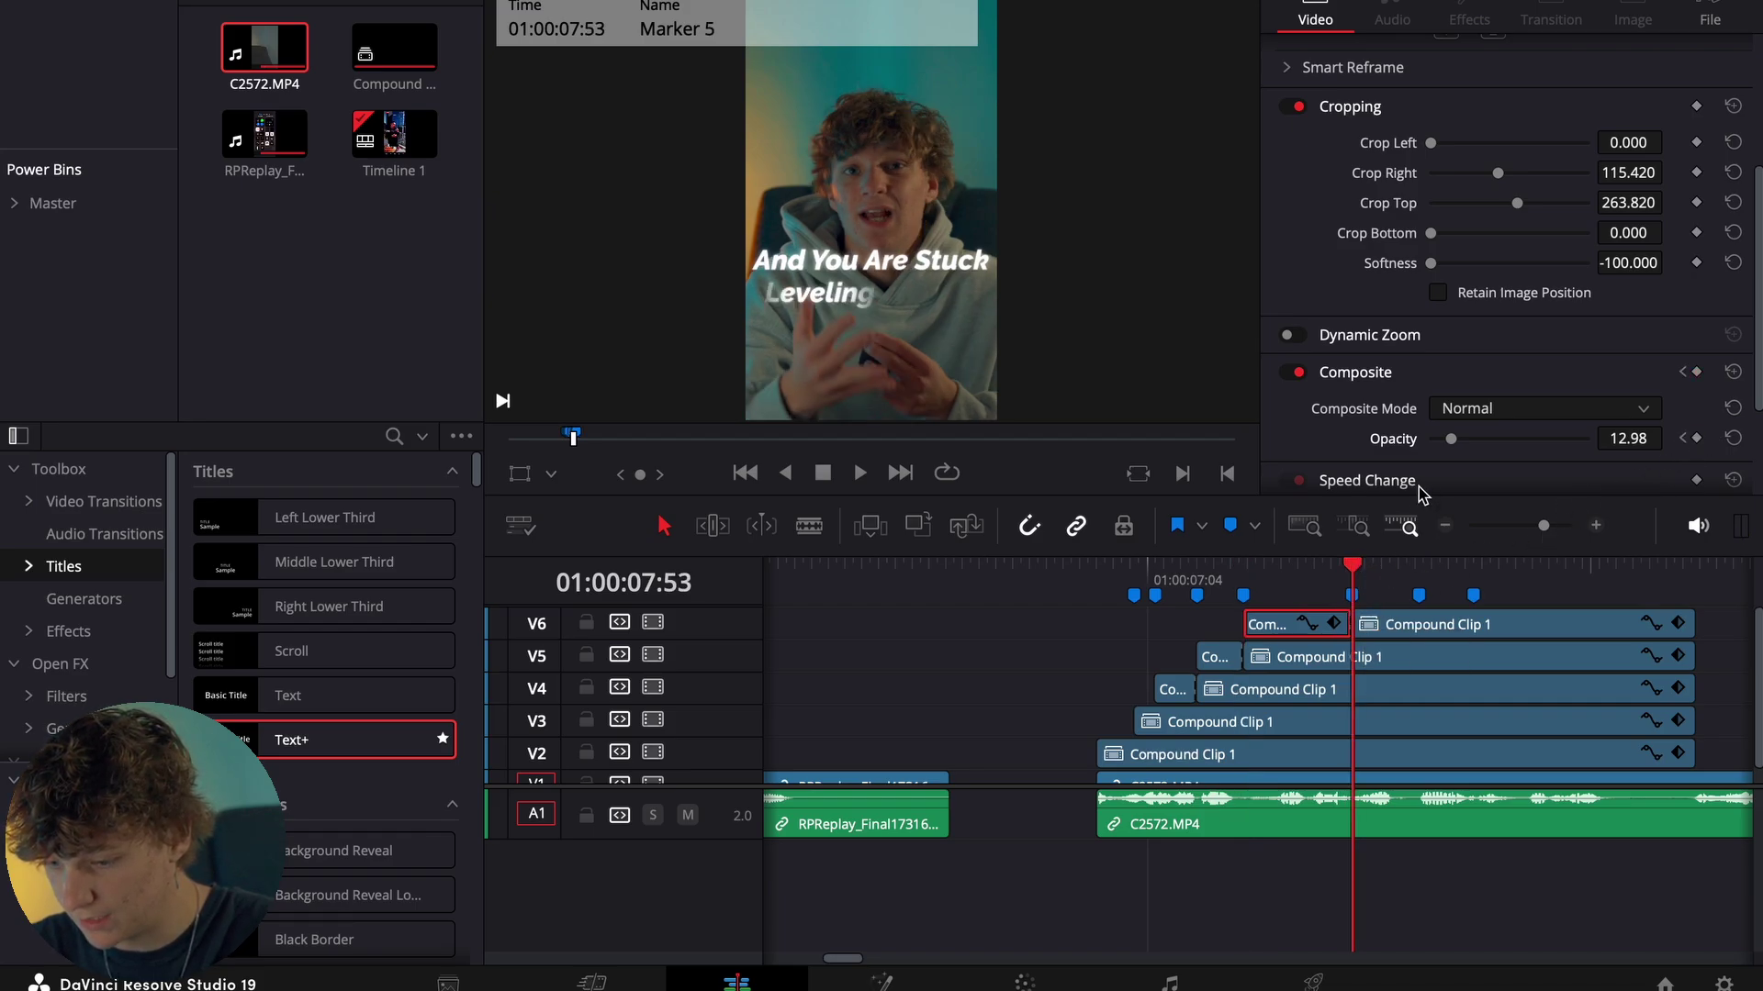
left_click_drag(1460, 447, 1653, 445)
left_click(1243, 595)
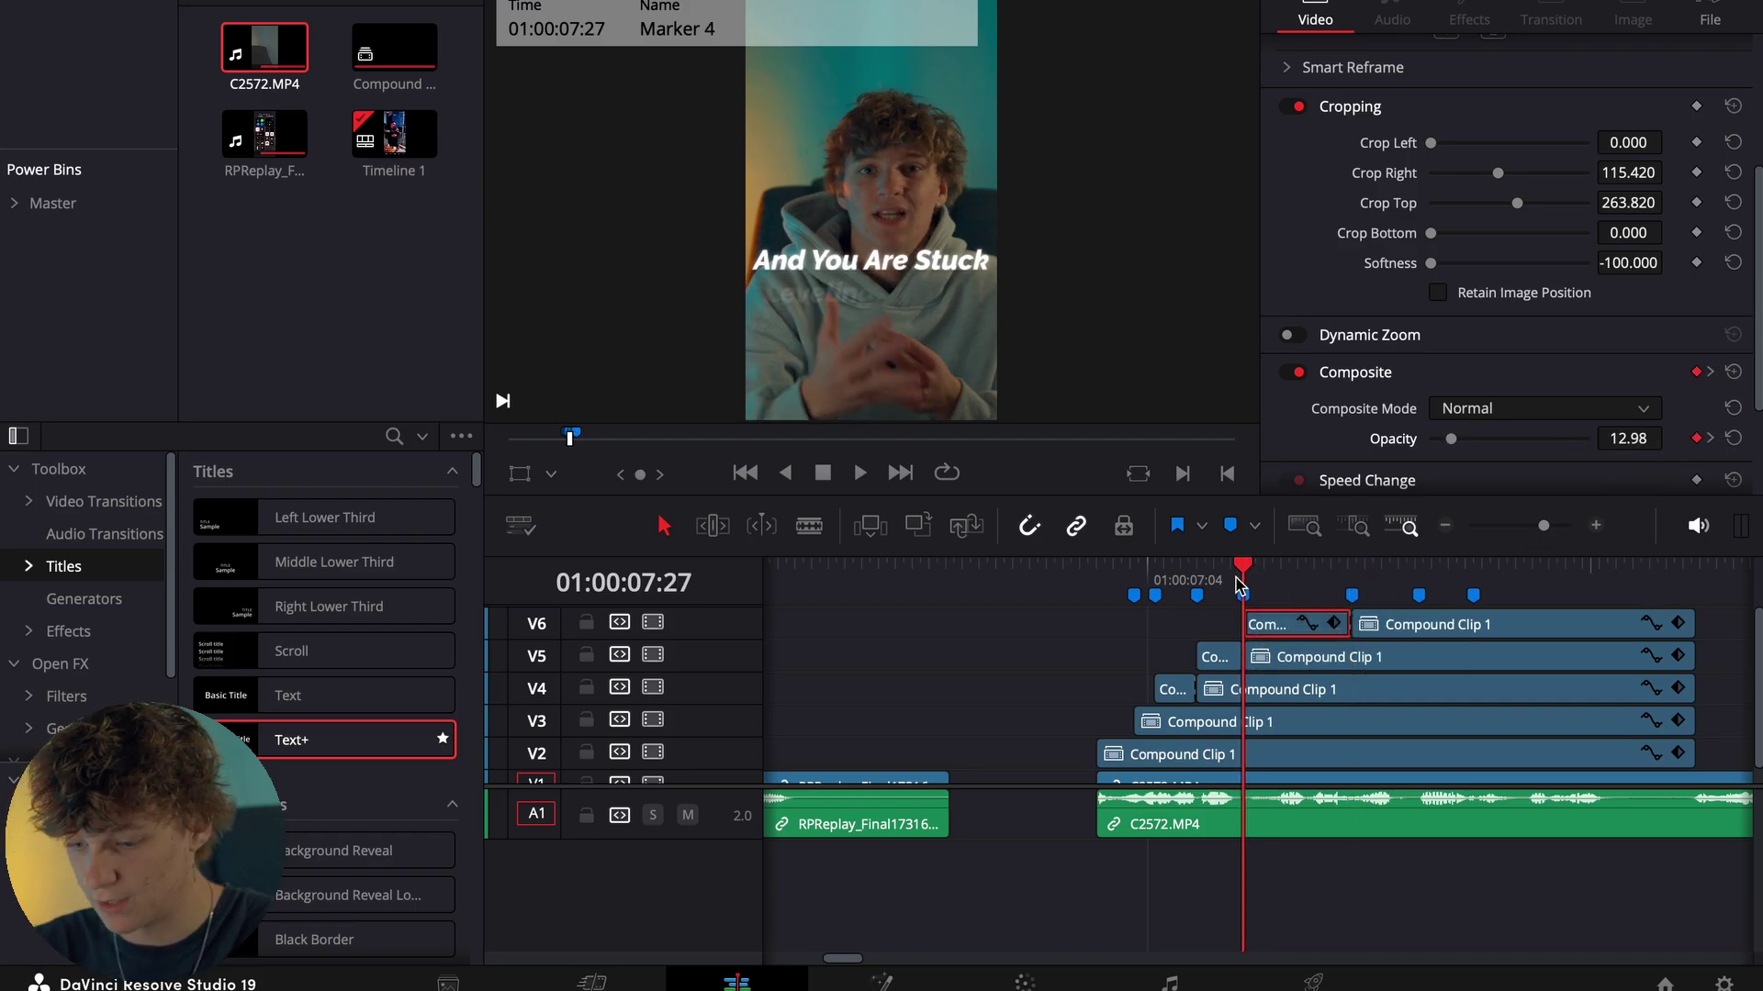
key("Right")
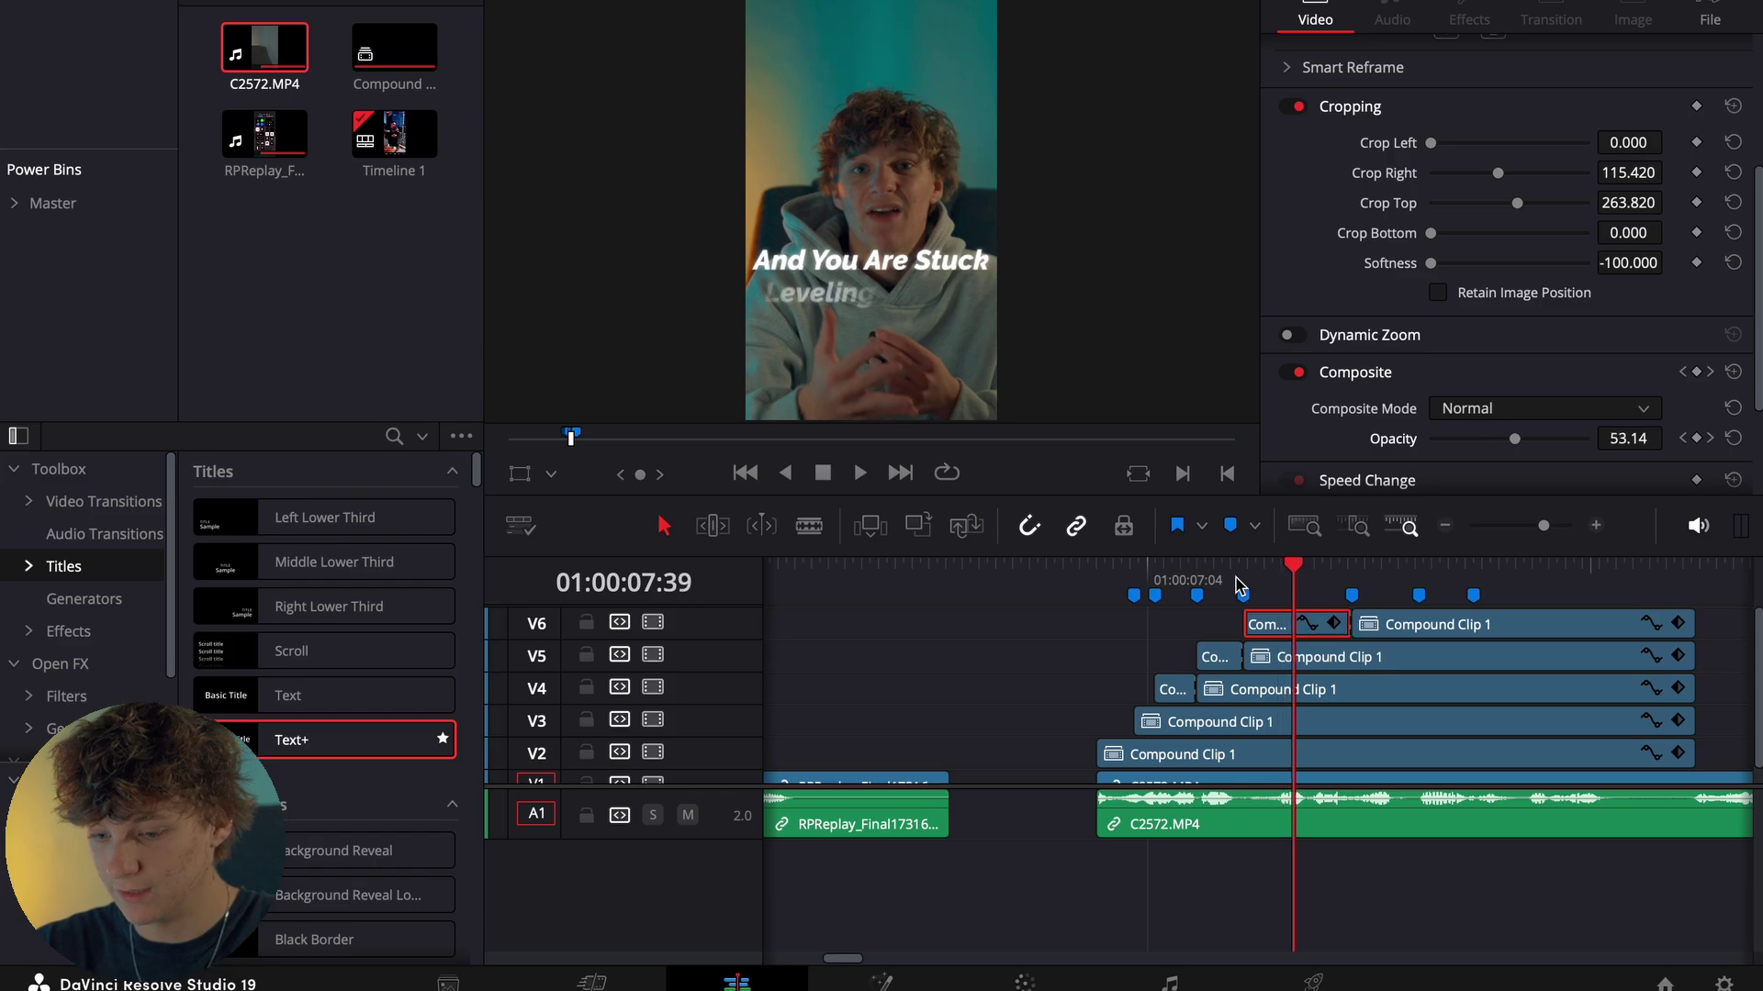
Duplicate the V6 clip after the fifth marker onto a new track V7.
left_click(1395, 629)
key("space")
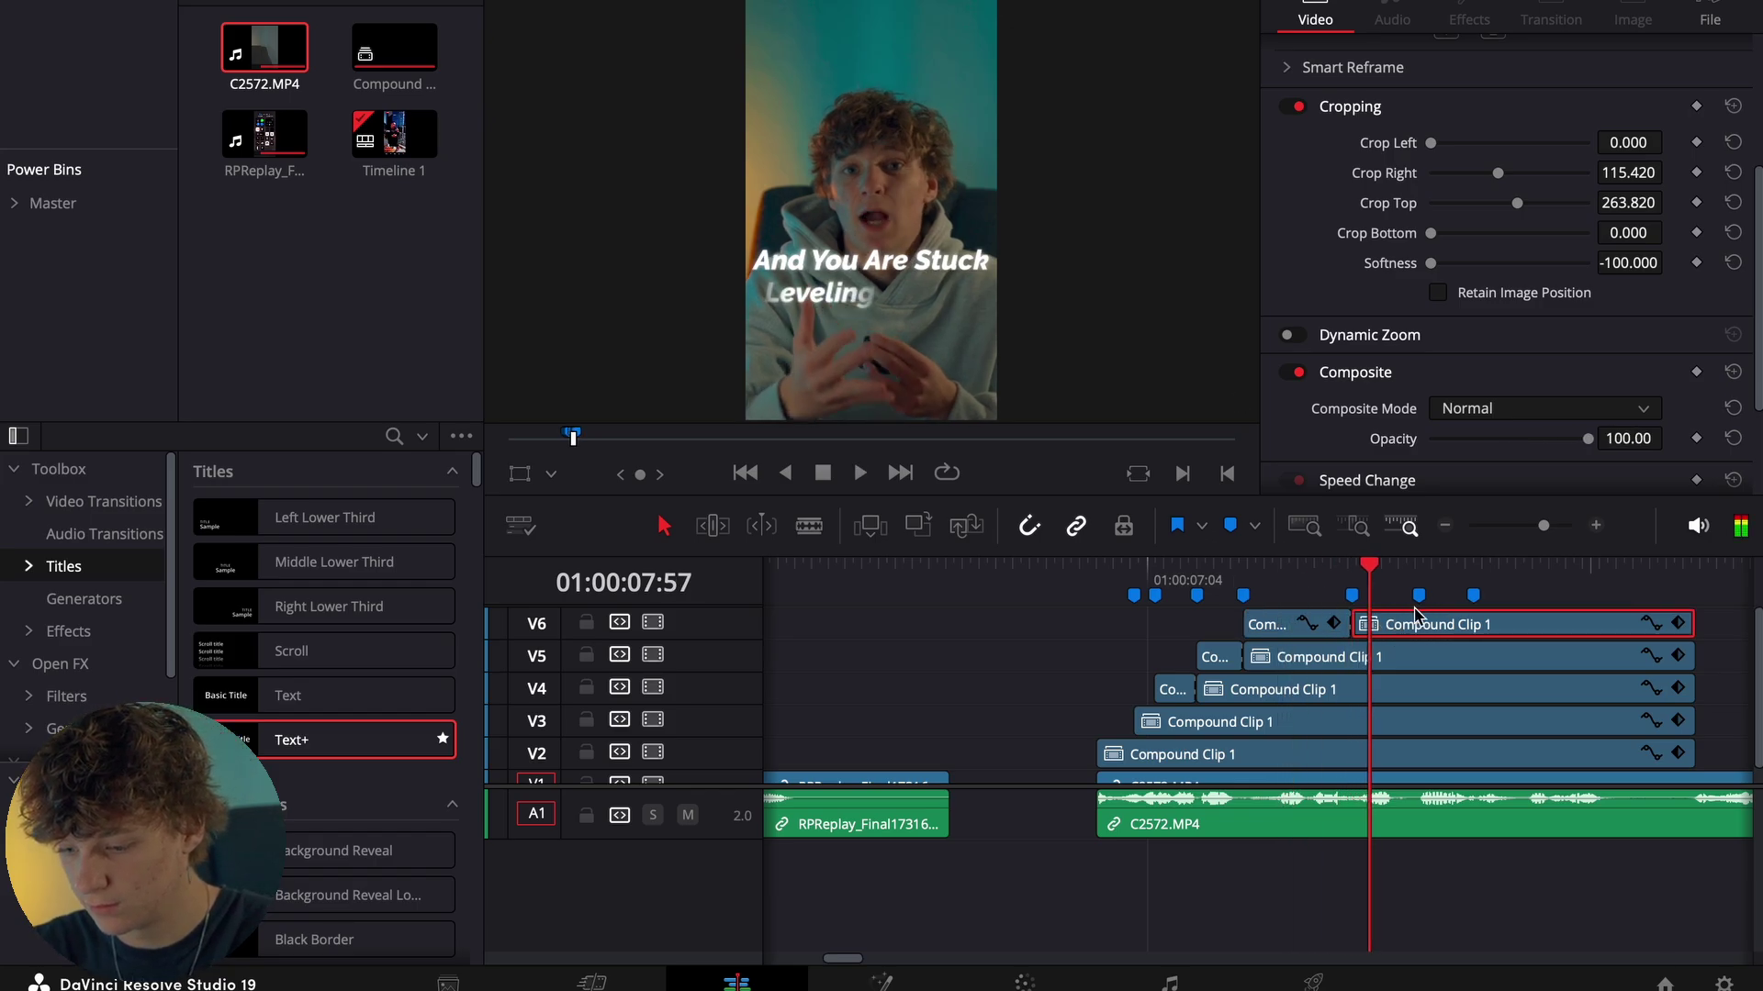
left_click(1418, 596)
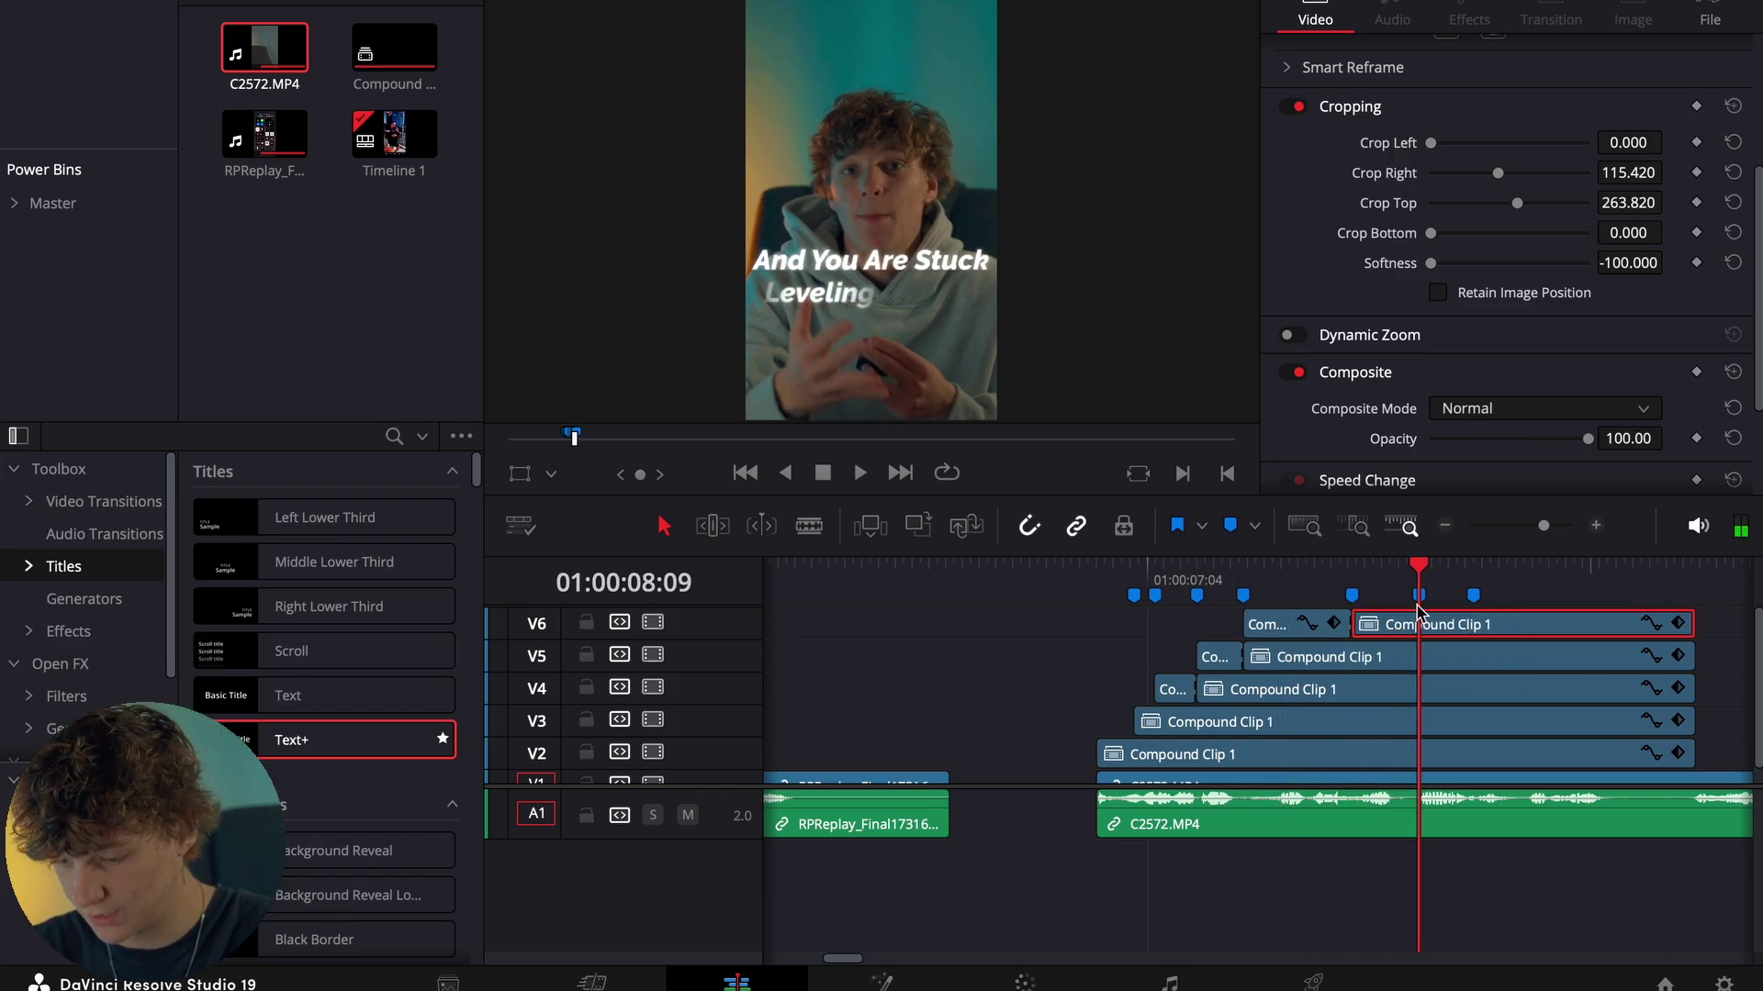
left_click_drag(1419, 617, 1421, 597)
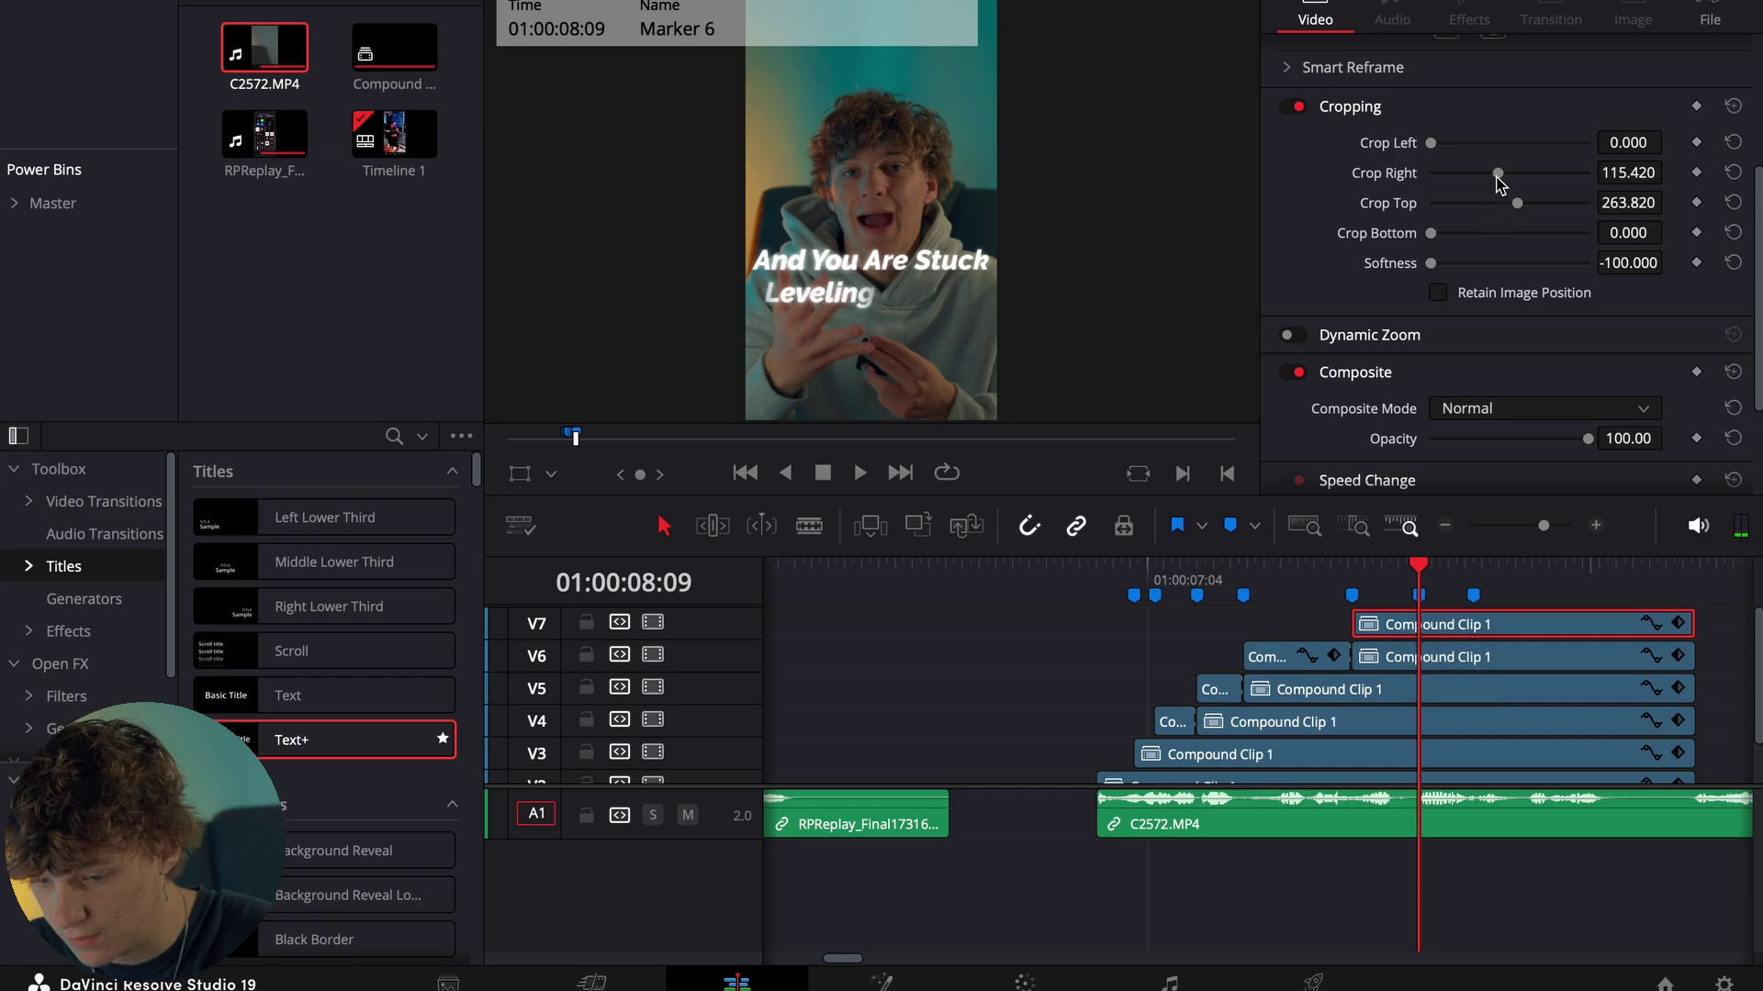
Crop the V7 copy to 109.24 left, 70.08 right and 249.16 top to reveal "Up", and split it at the sixth marker, 01:00:08:09.
left_click_drag(1498, 176, 1515, 236)
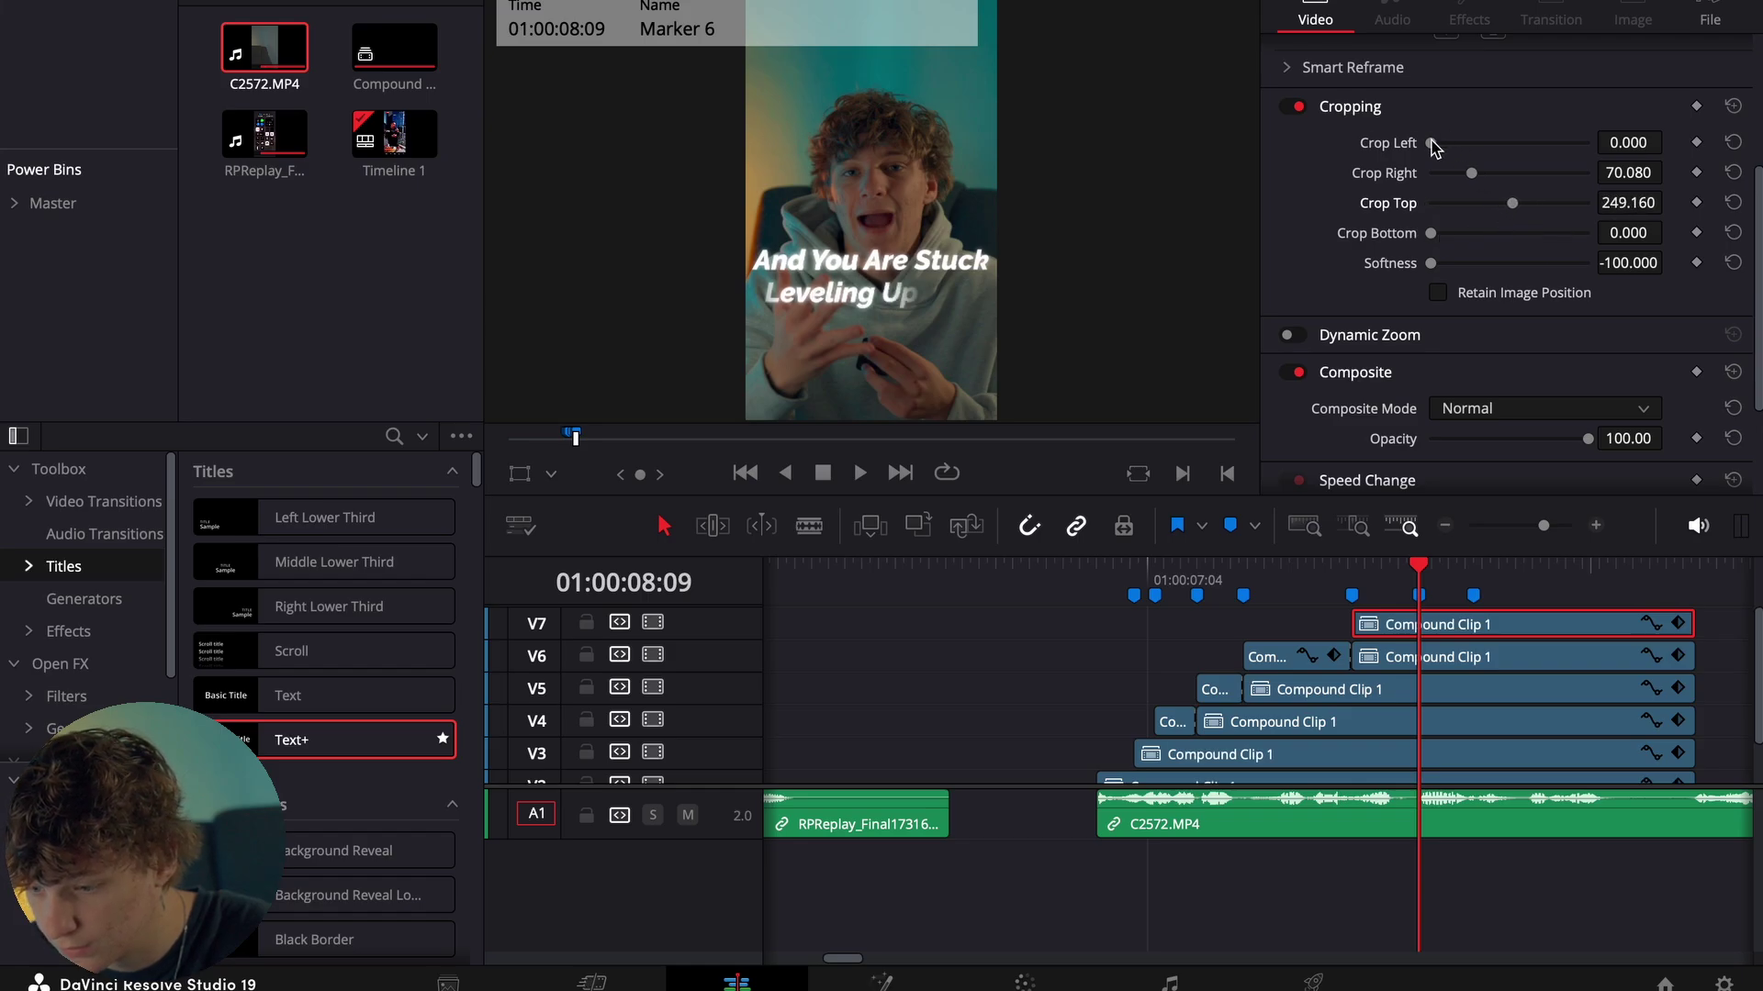
left_click_drag(1430, 144, 1492, 169)
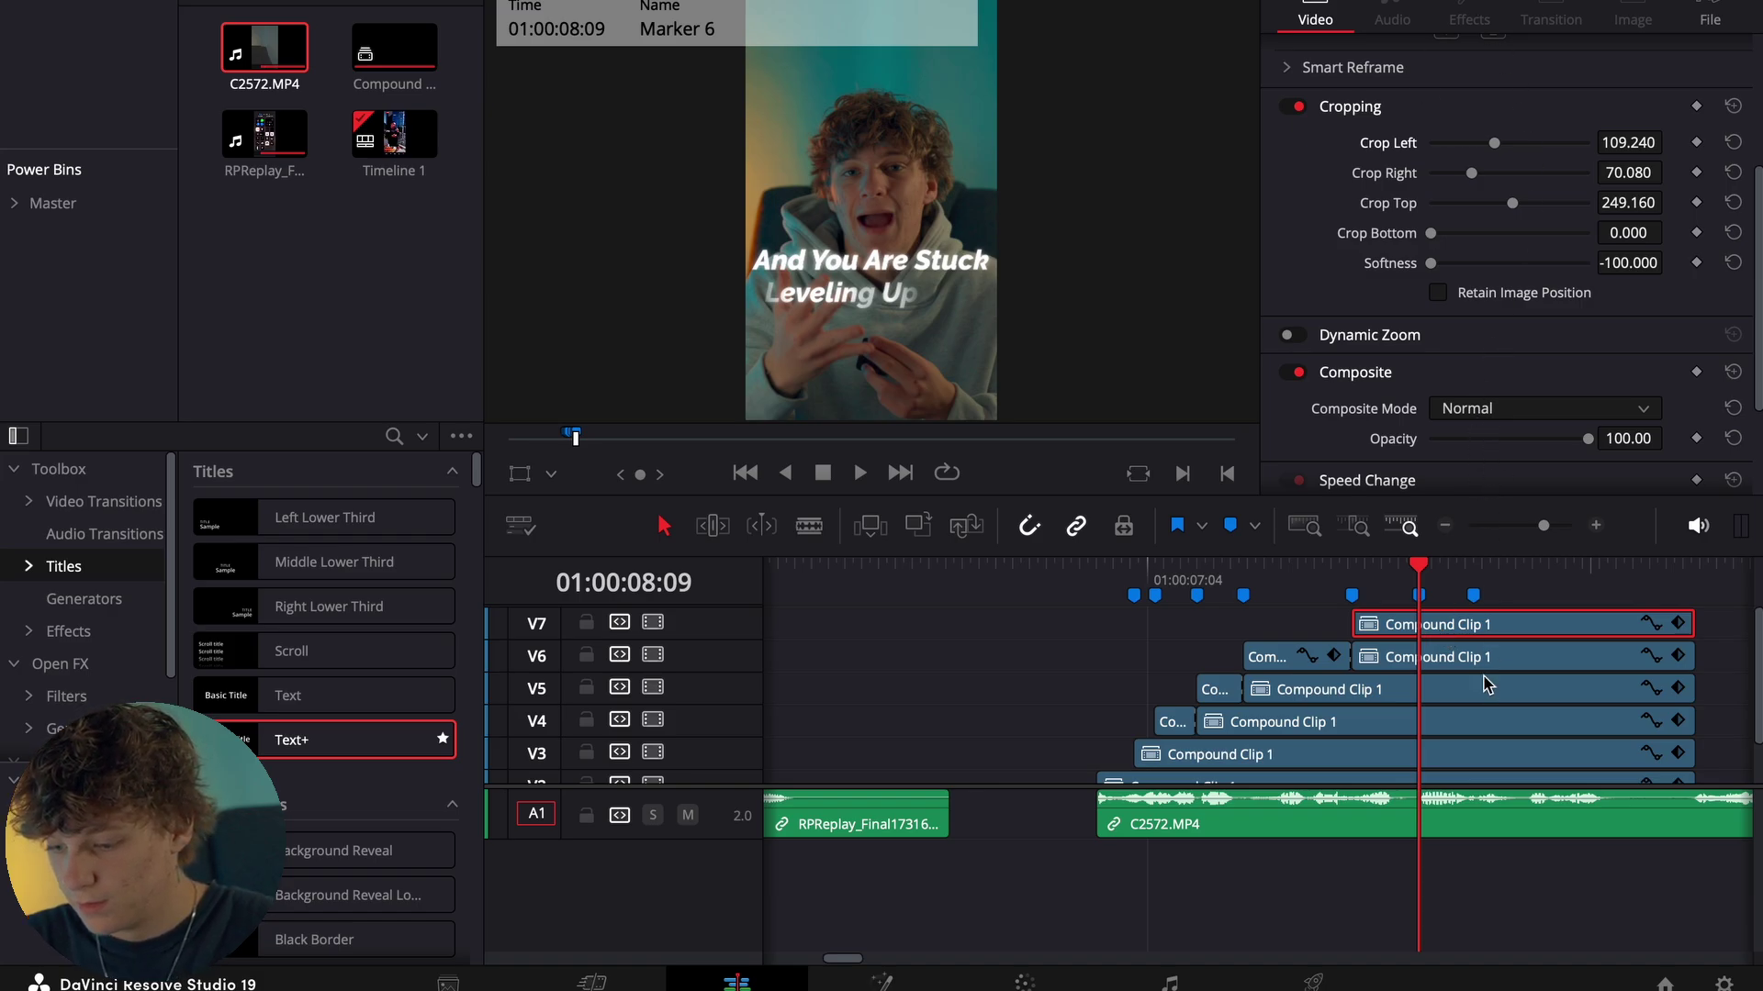
key("super+b")
Keyframe the opacity of the short "Up" segment on V7 from 4.58 at the fifth marker to 100 at the sixth marker.
left_click_drag(1380, 571, 1352, 571)
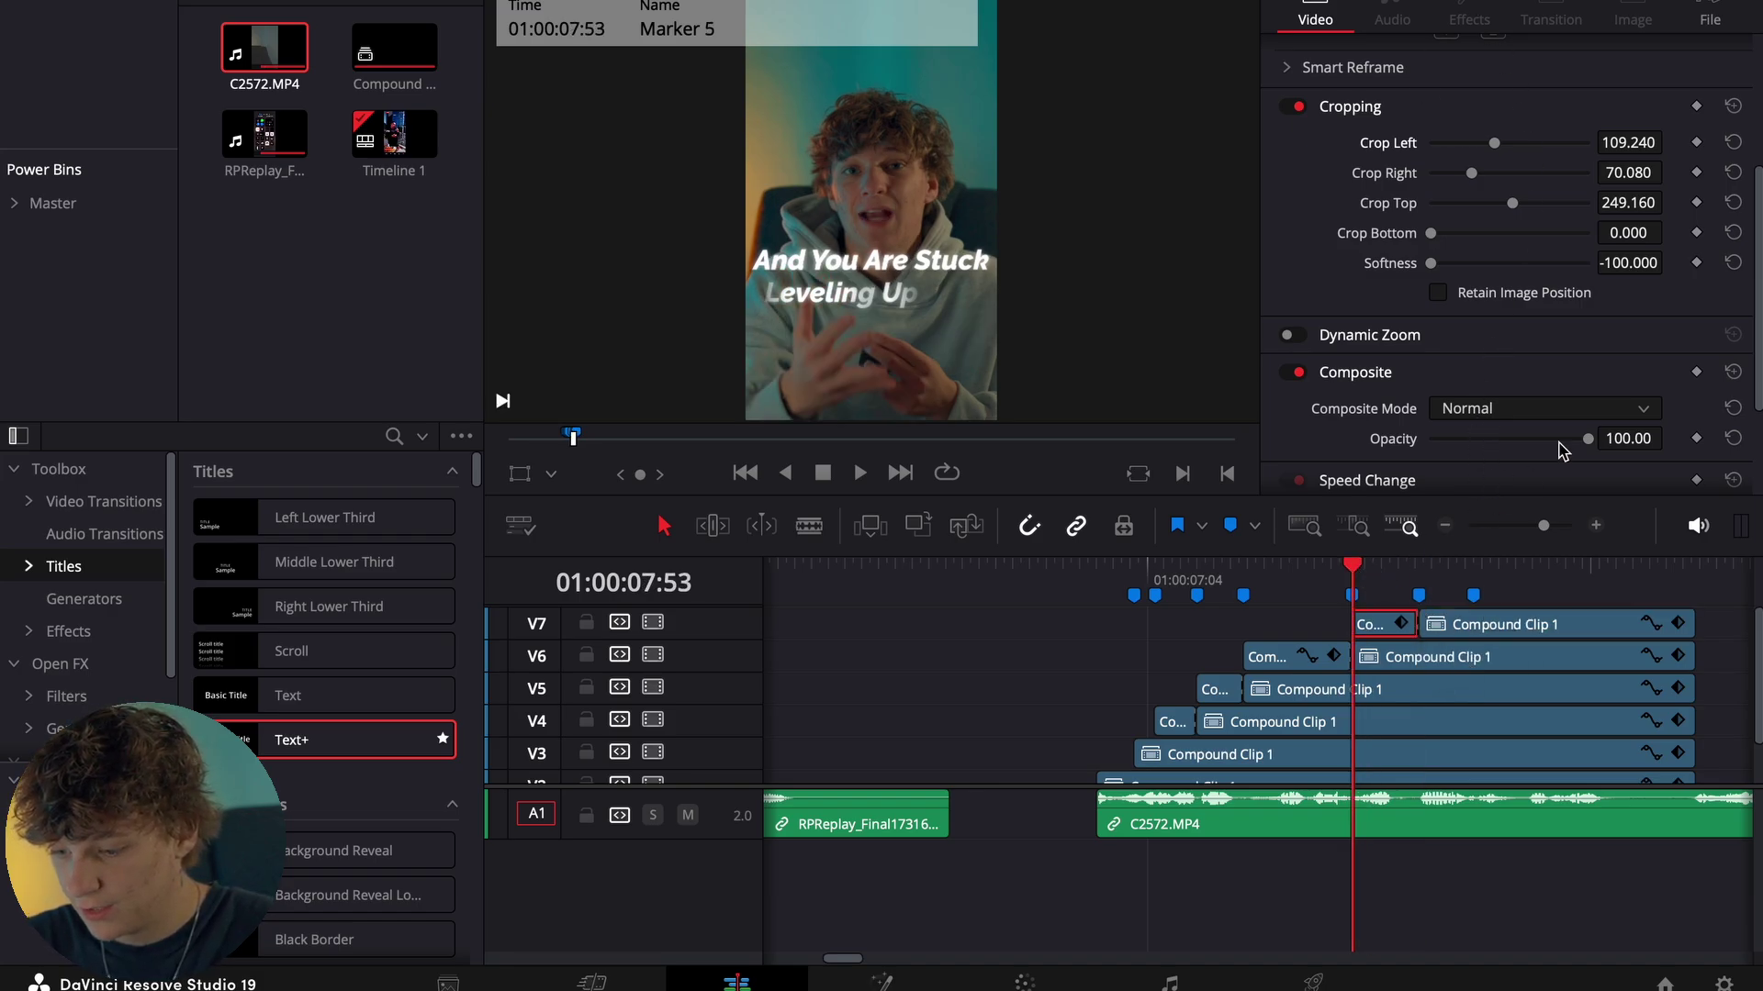
mouse_move(1587, 446)
left_mouse_down()
mouse_move(1441, 458)
mouse_move(1584, 439)
left_mouse_up()
left_click(1696, 438)
left_click(1419, 595)
left_click(1351, 571)
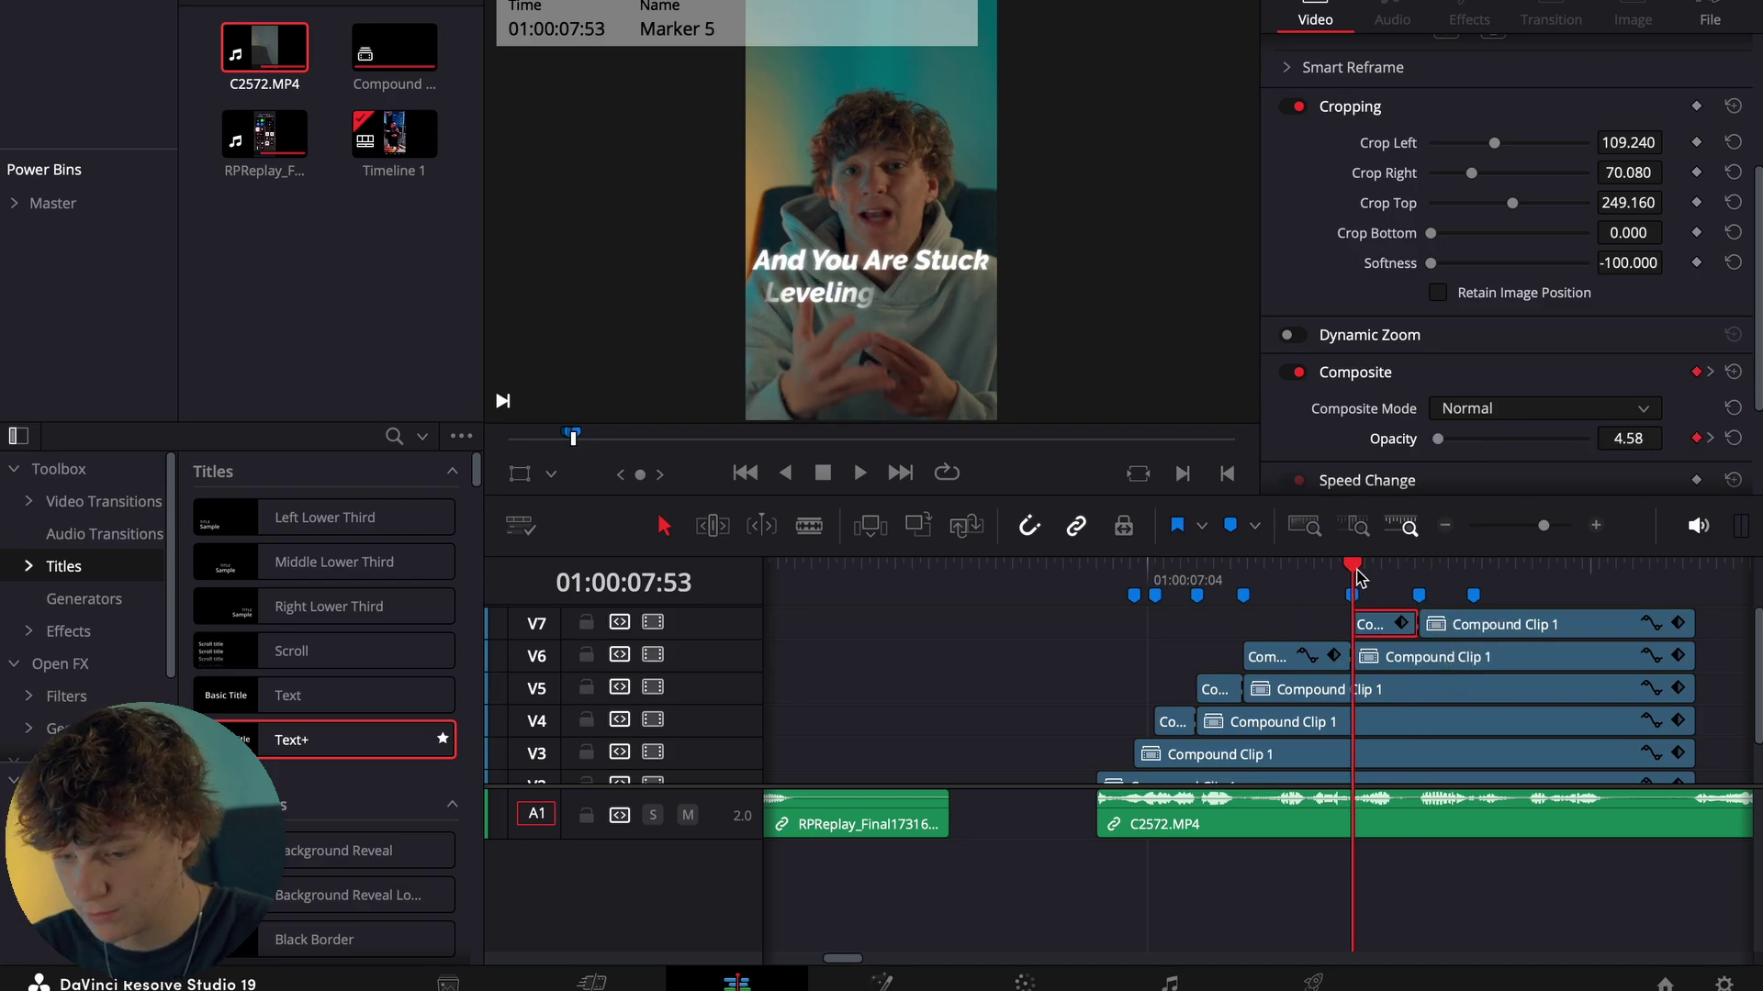
Check the fade-in of "Up" frame by frame from the fifth marker towards the sixth.
key("Right")
key("Right")
key("Right")
key("Right")
key("Right")
key("Right")
key("Right")
key("Right")
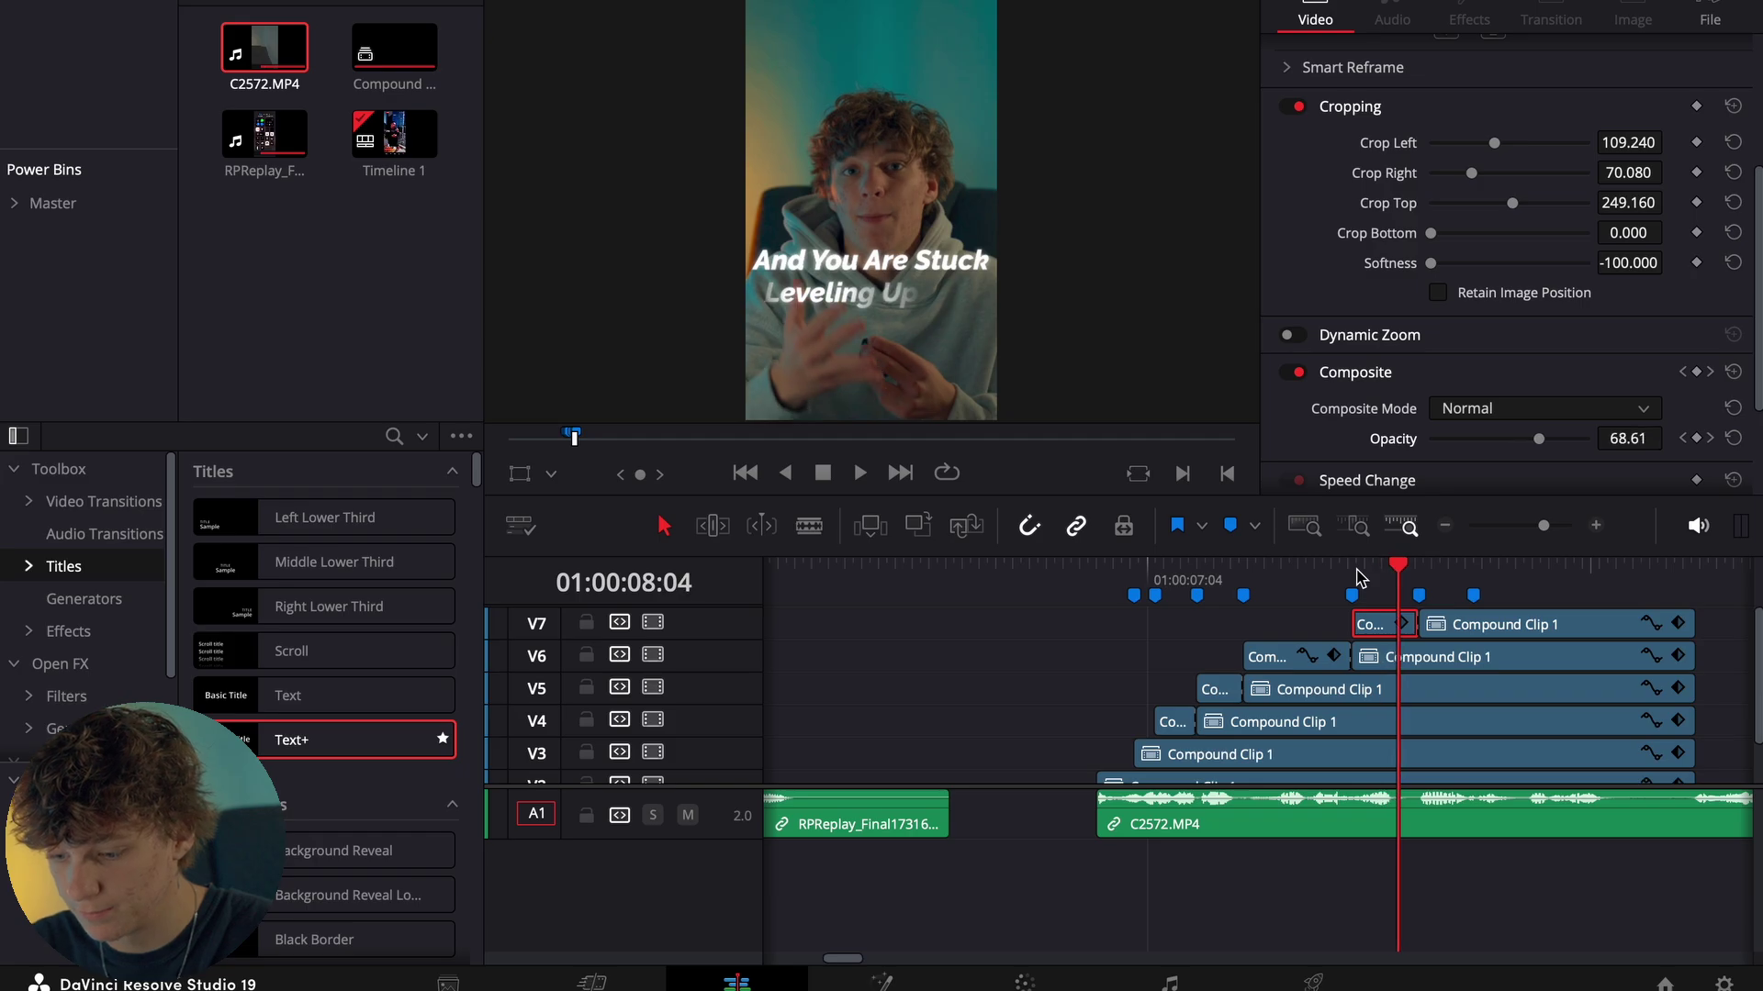
Duplicate the V7 clip after the sixth marker onto a new track V8 and split the copy at 01:00:08:30.
left_click(1479, 626)
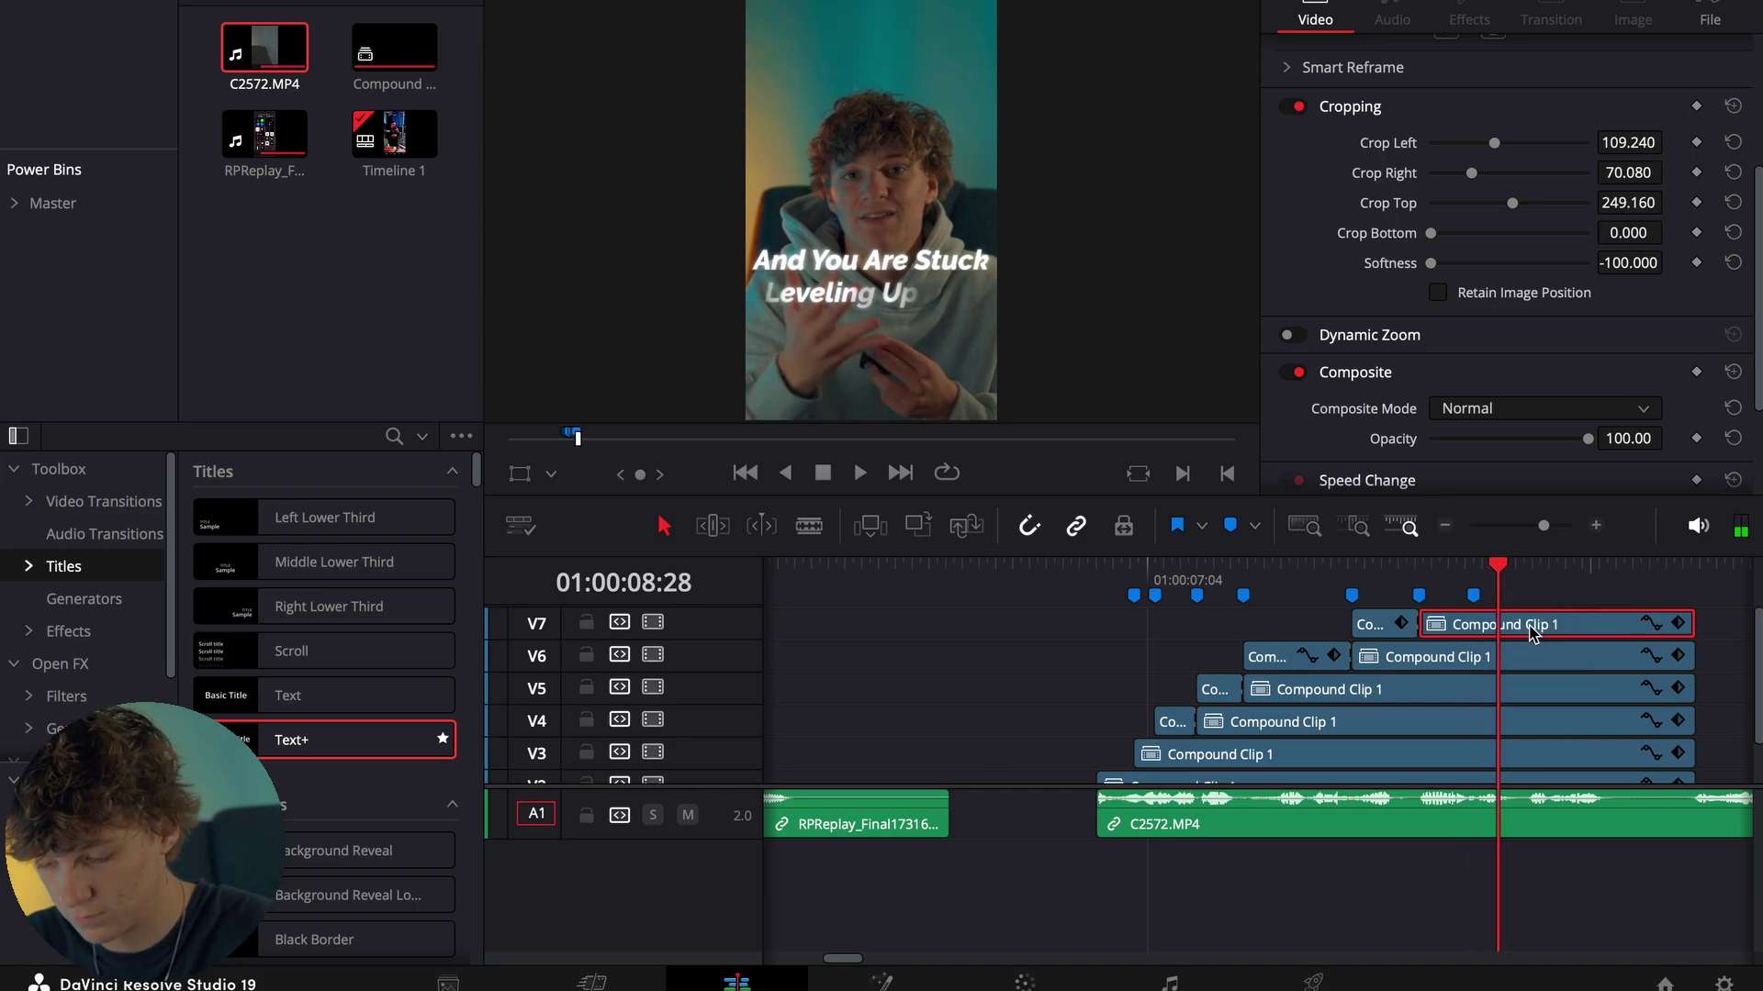
left_click_drag(1529, 618, 1528, 602, "alt")
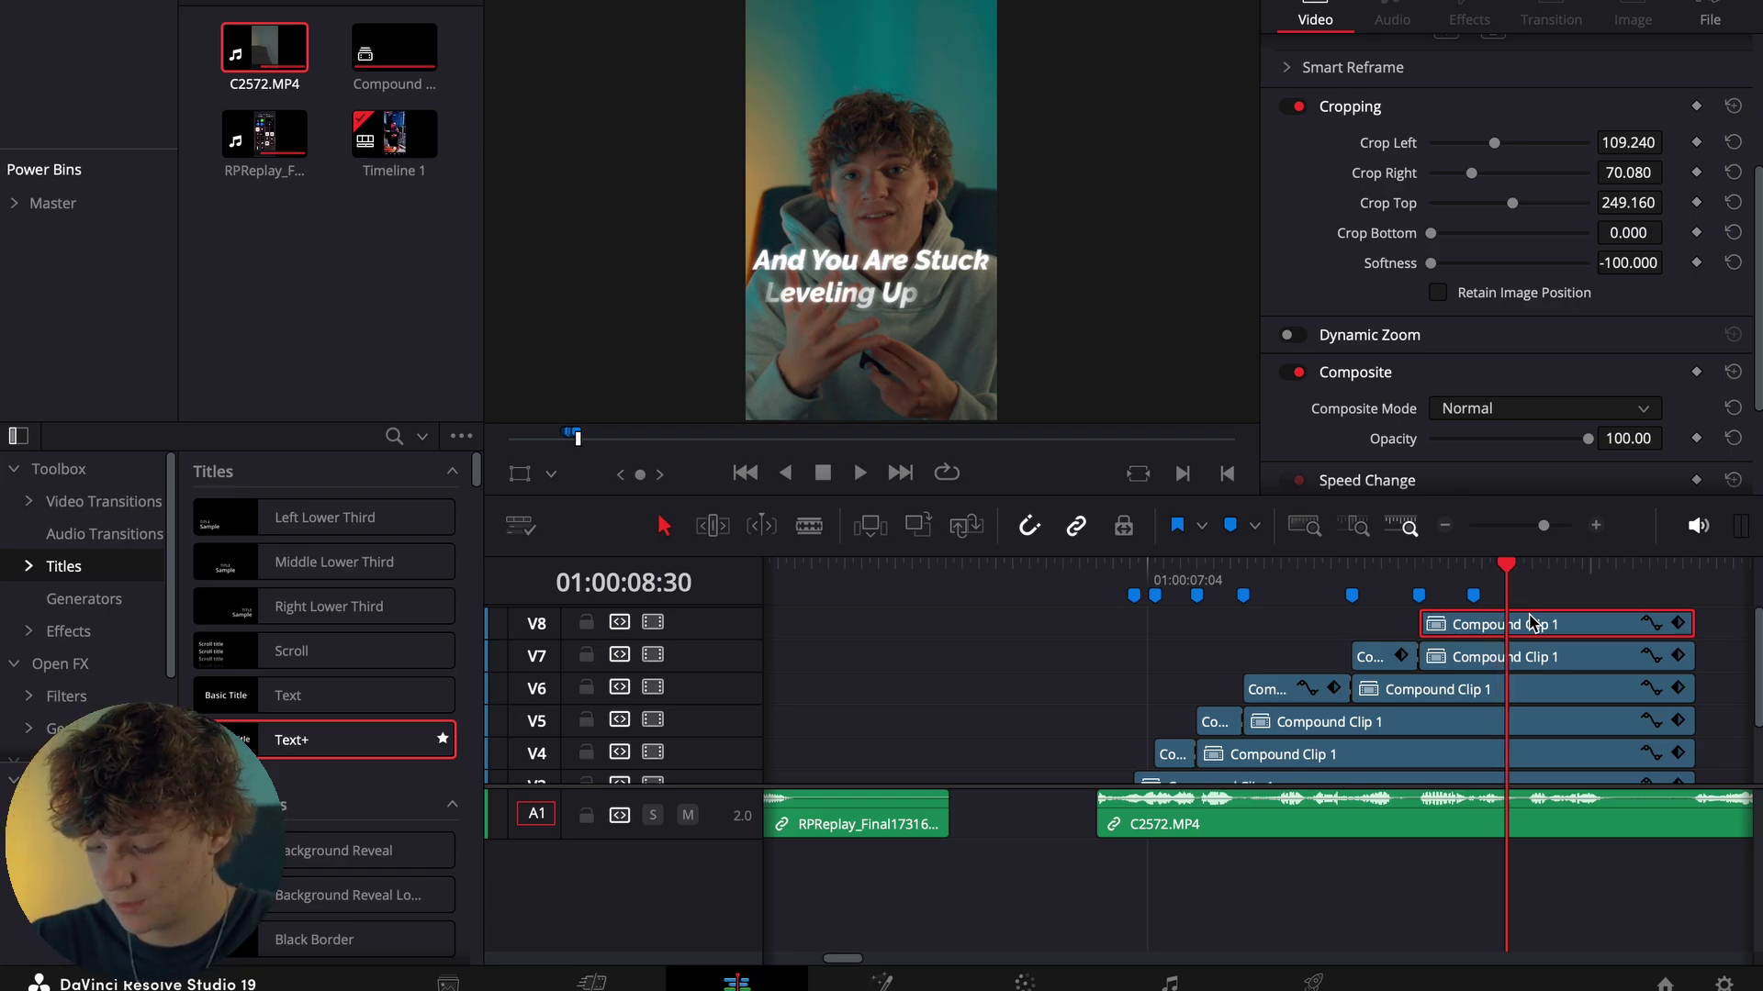
key("super+b")
Reveal "As A" in the short V8 segment with Crop Left 152.52 and Crop Right 0, and keyframe its opacity up to 100 at 01:00:08:30.
left_click(1429, 576)
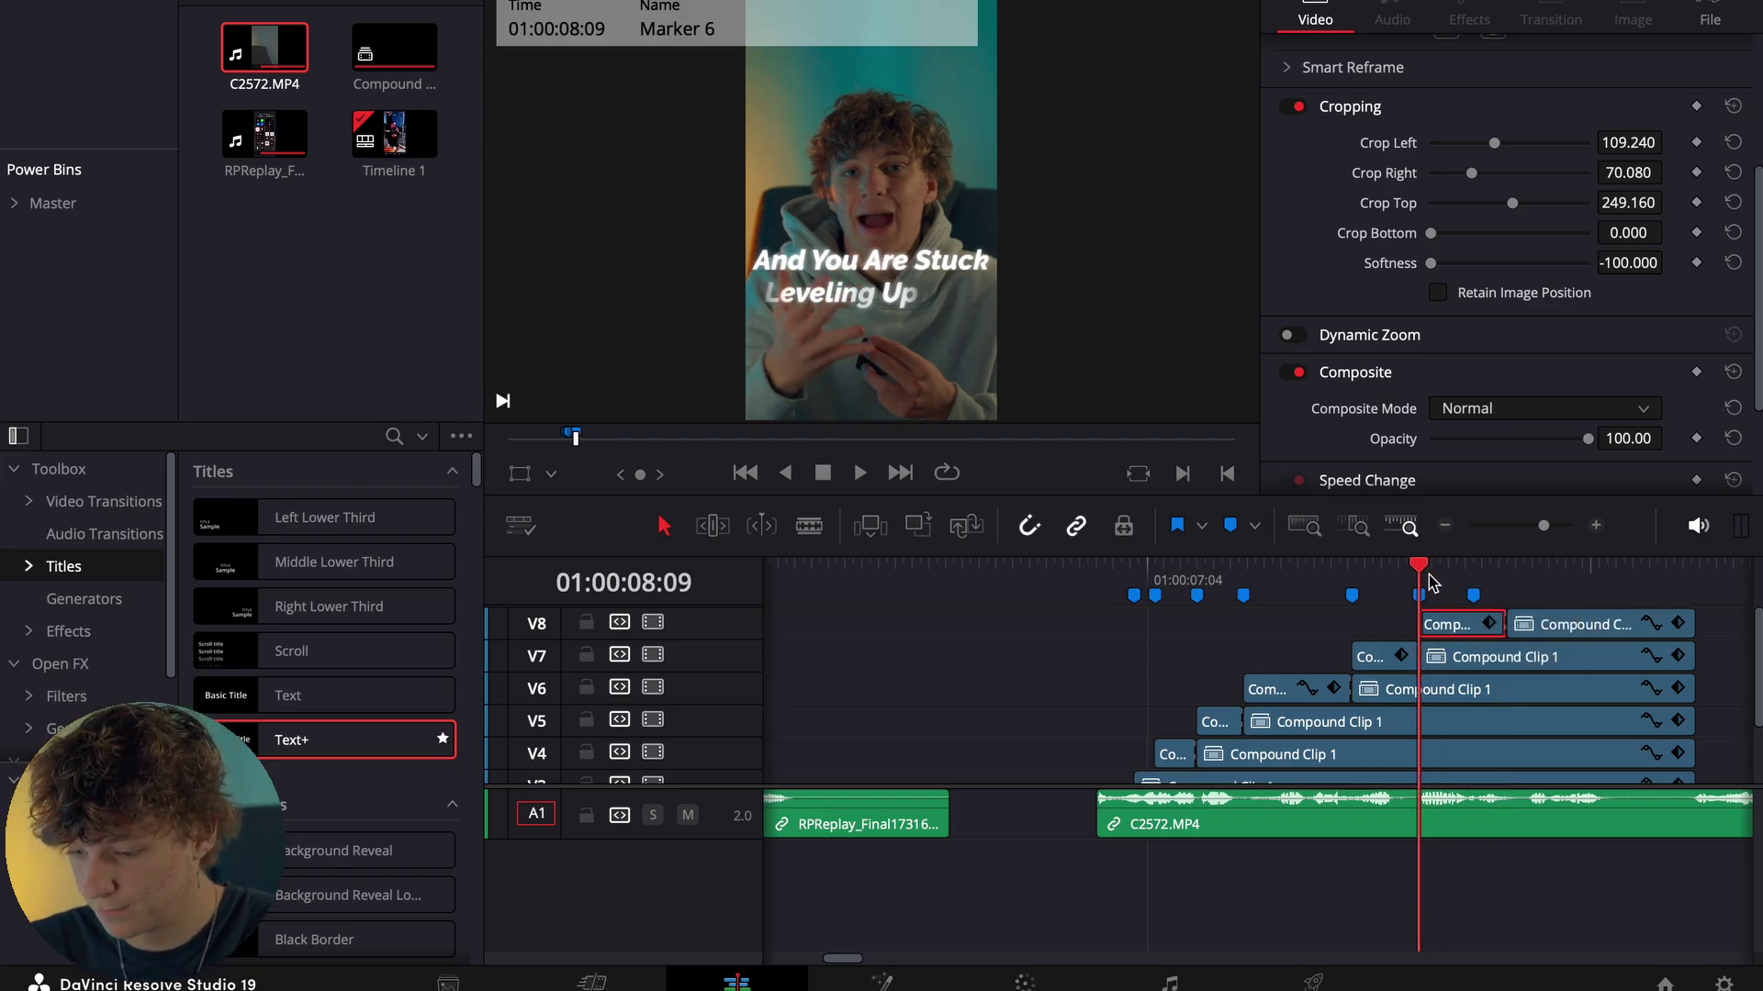
left_click_drag(1472, 173, 1518, 150)
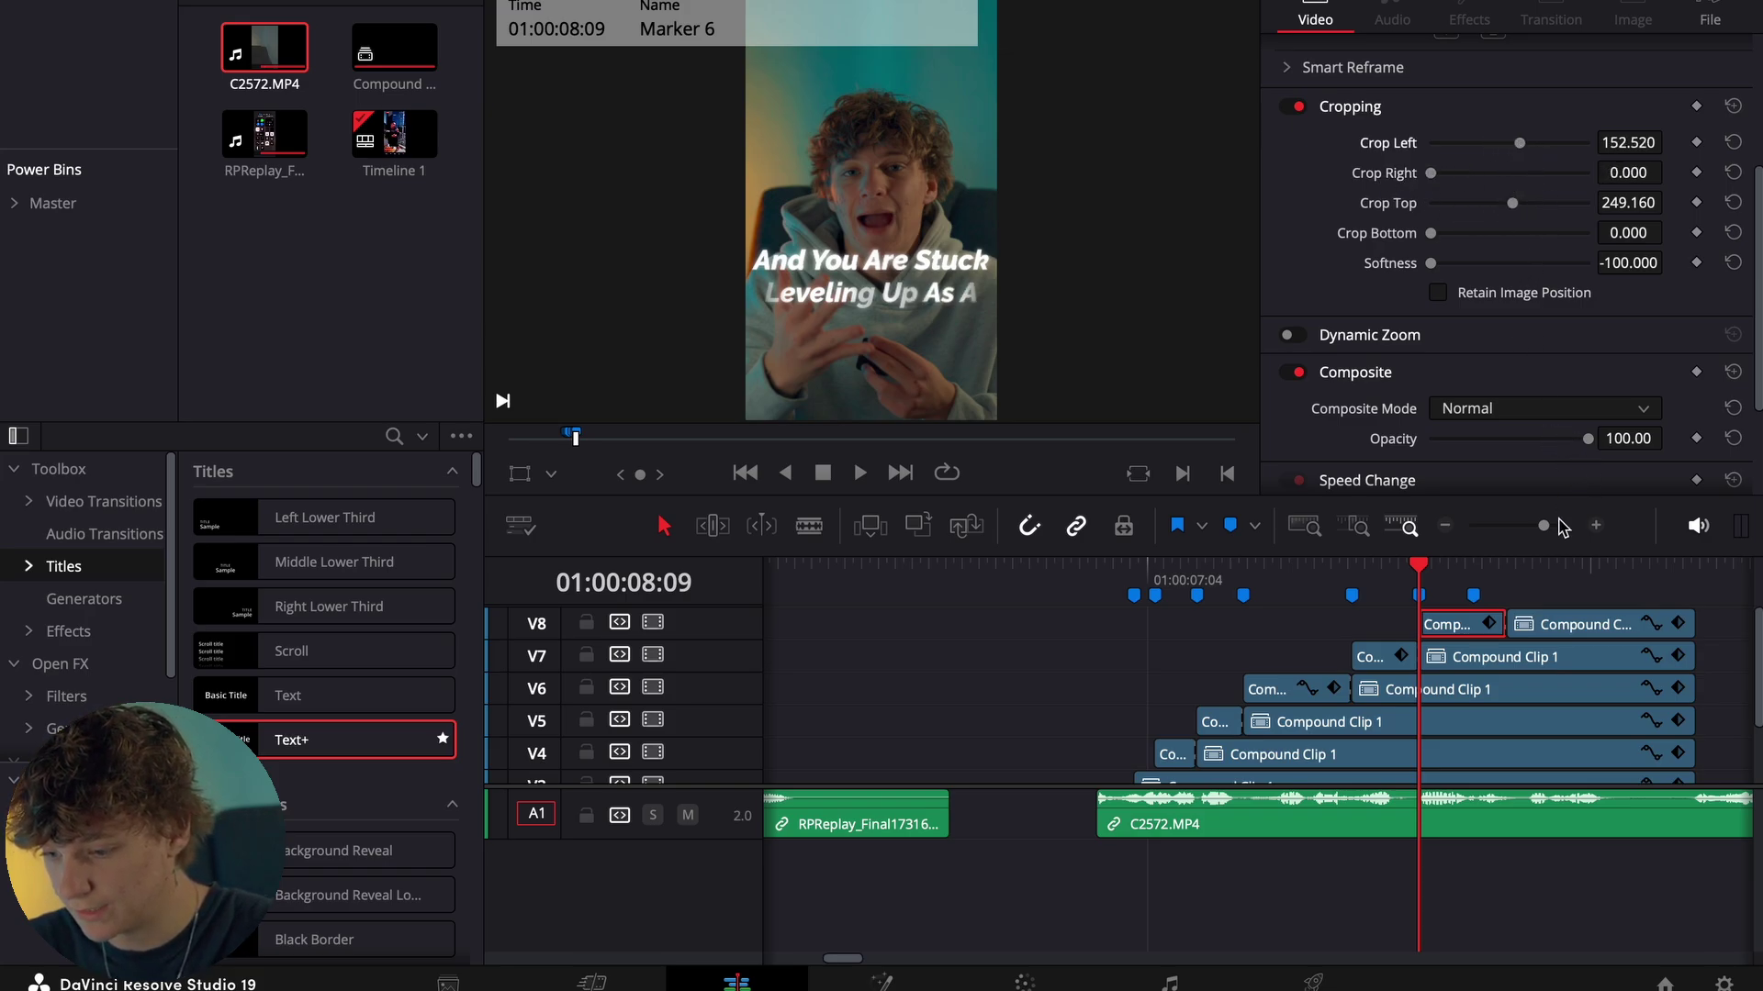
mouse_move(1589, 444)
left_mouse_down()
mouse_move(1440, 442)
mouse_move(1588, 440)
left_mouse_up()
left_click(1696, 439)
left_click(1506, 571)
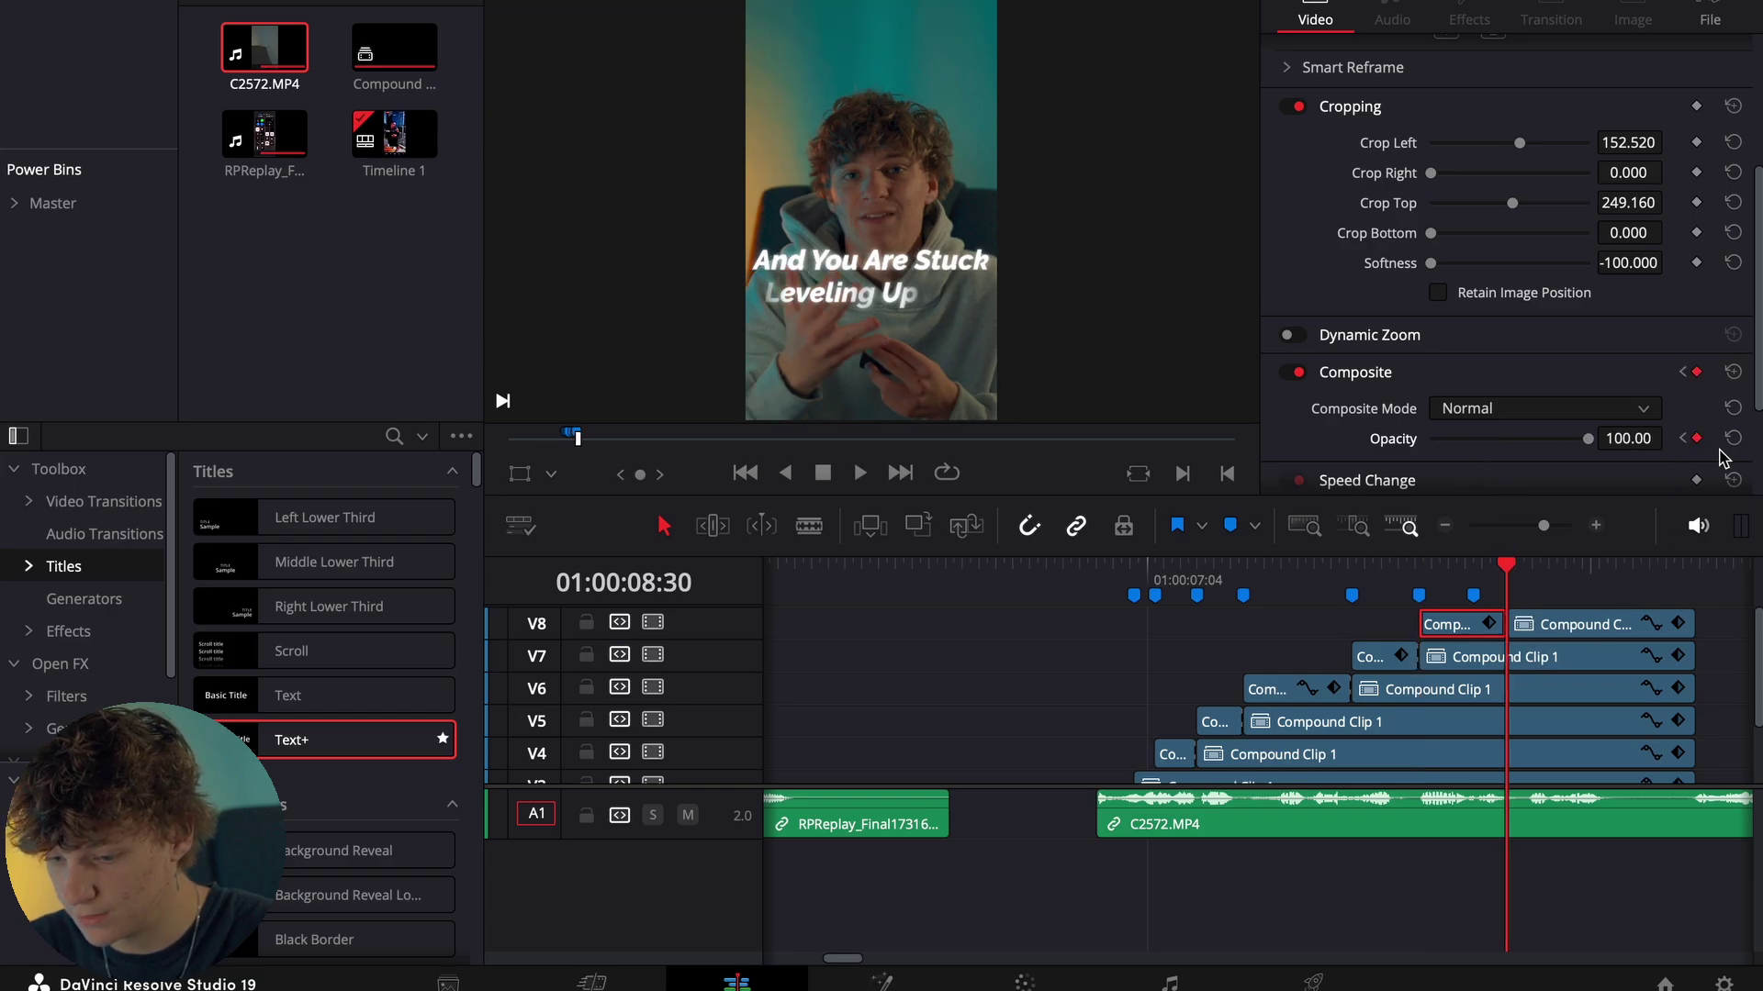
left_click(1420, 592)
key("space")
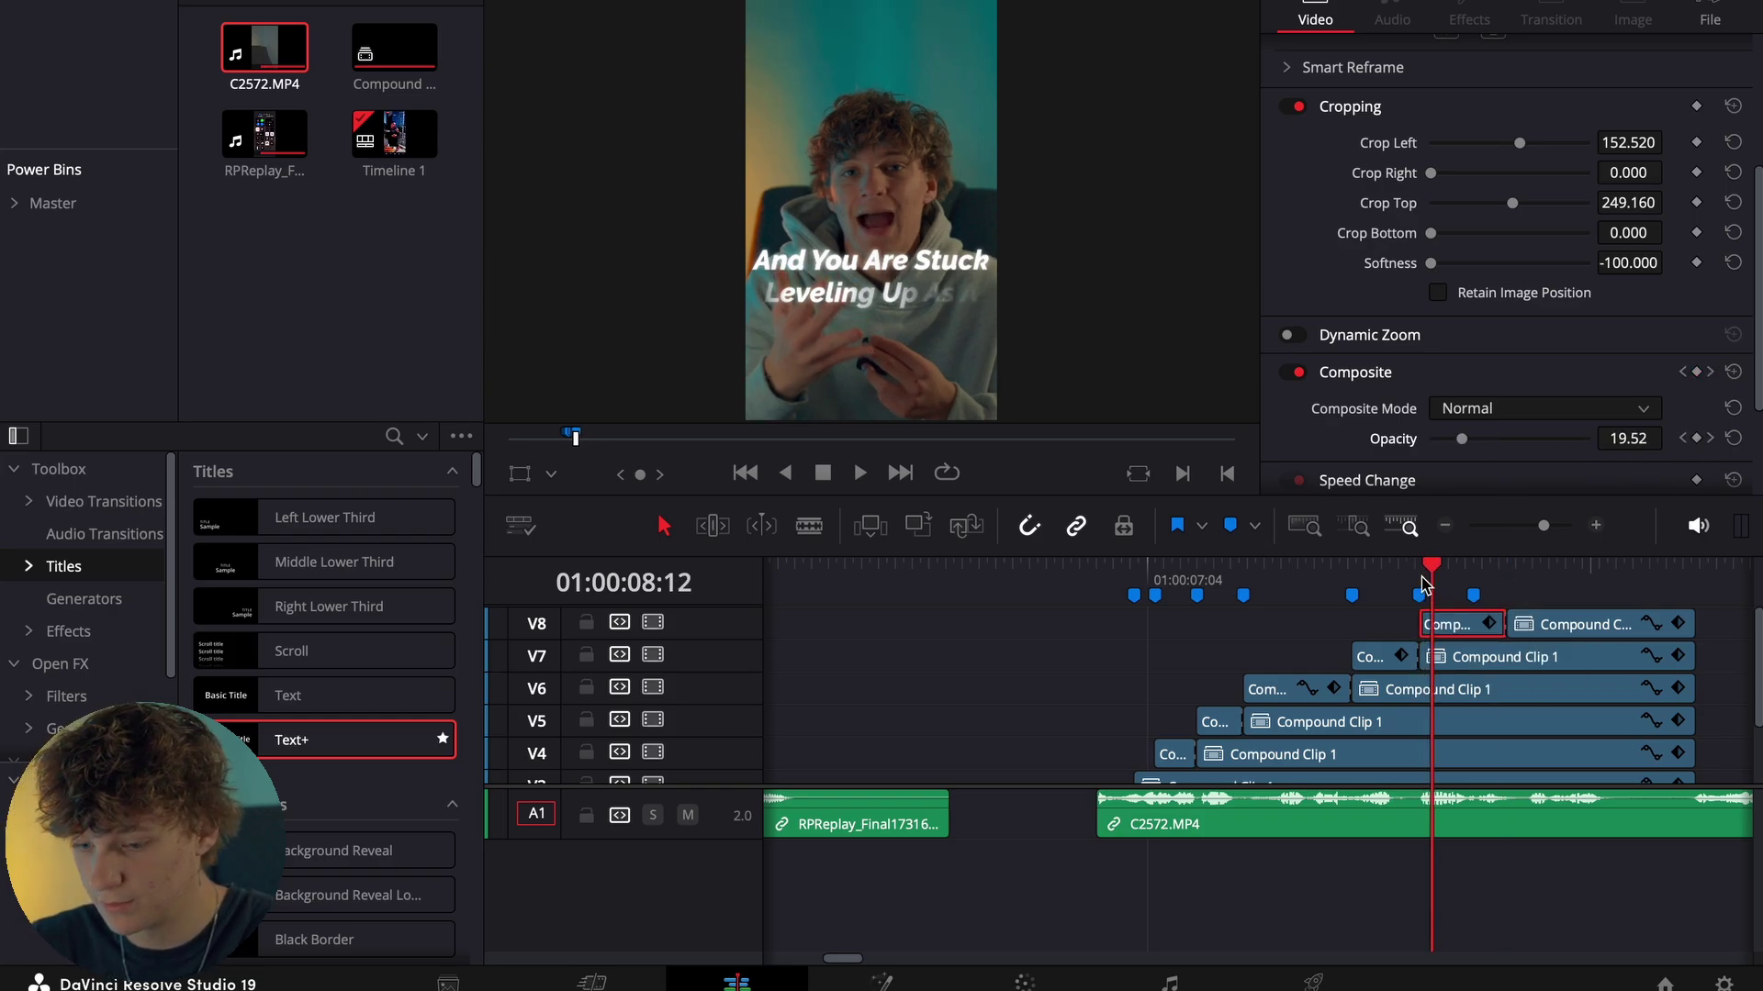
Combine all the caption clips above the talking-head video into one new compound clip.
scroll(1581, 657, "down", 3)
left_click_drag(1724, 745, 1106, 609)
right_click(1424, 721)
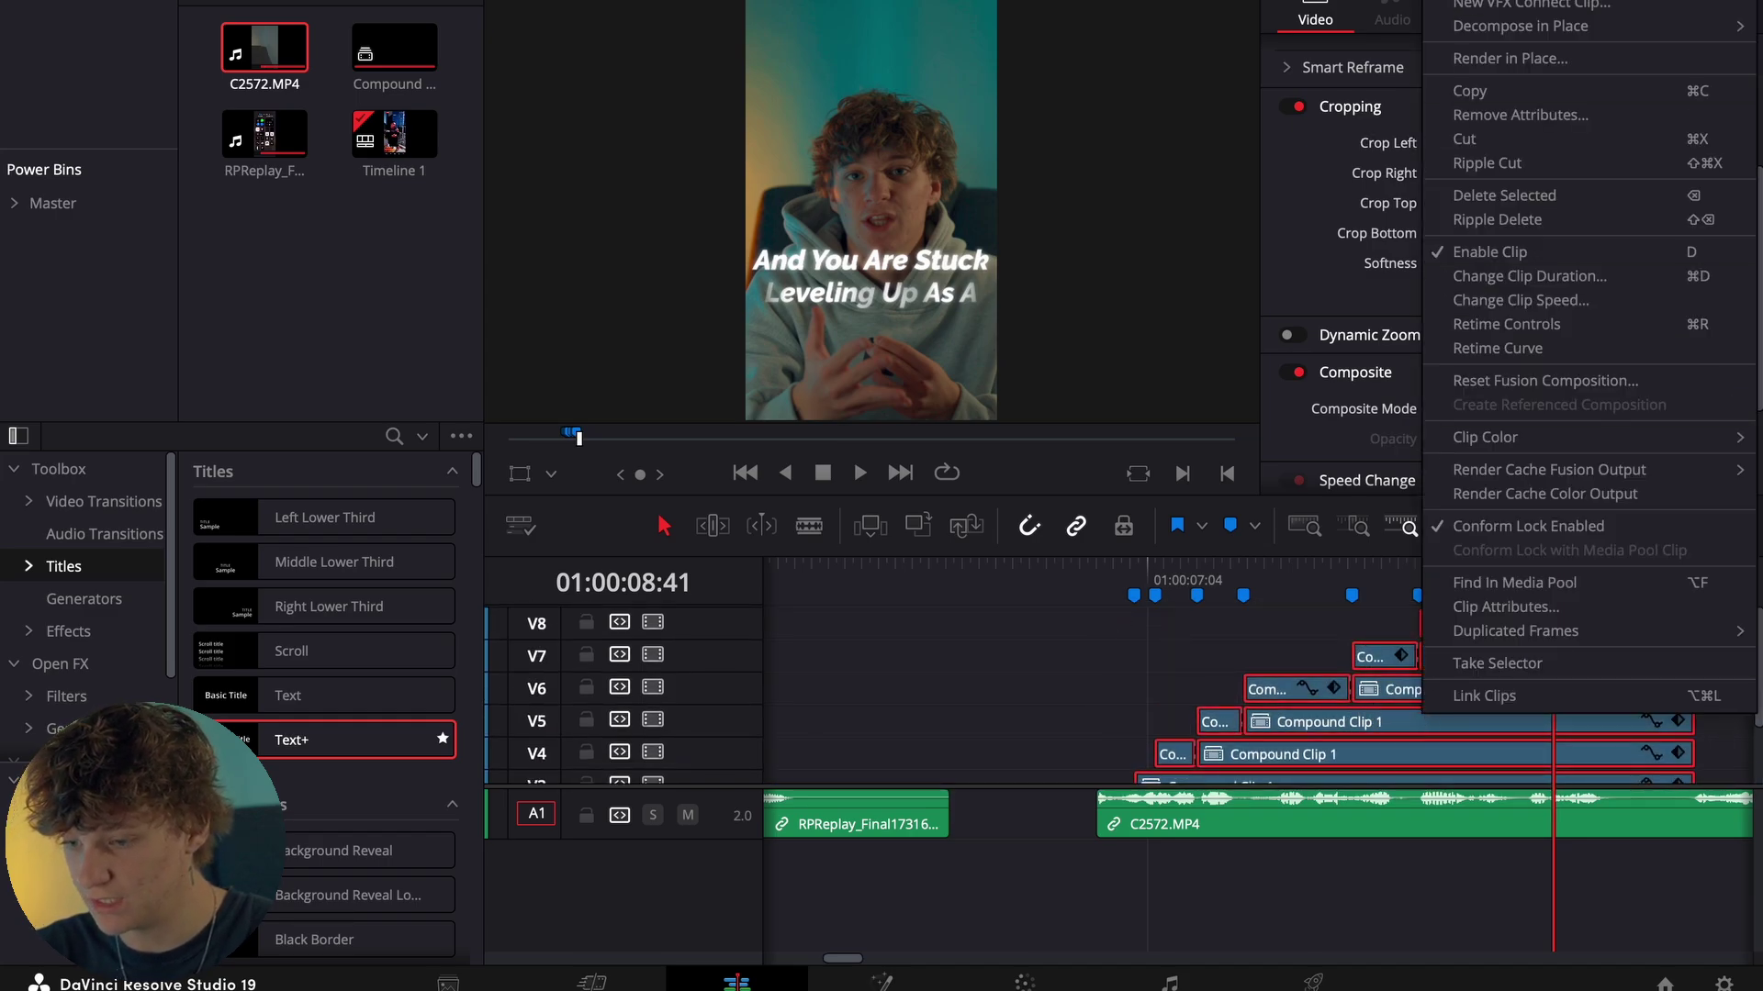
left_click(1515, 2)
left_click(1053, 501)
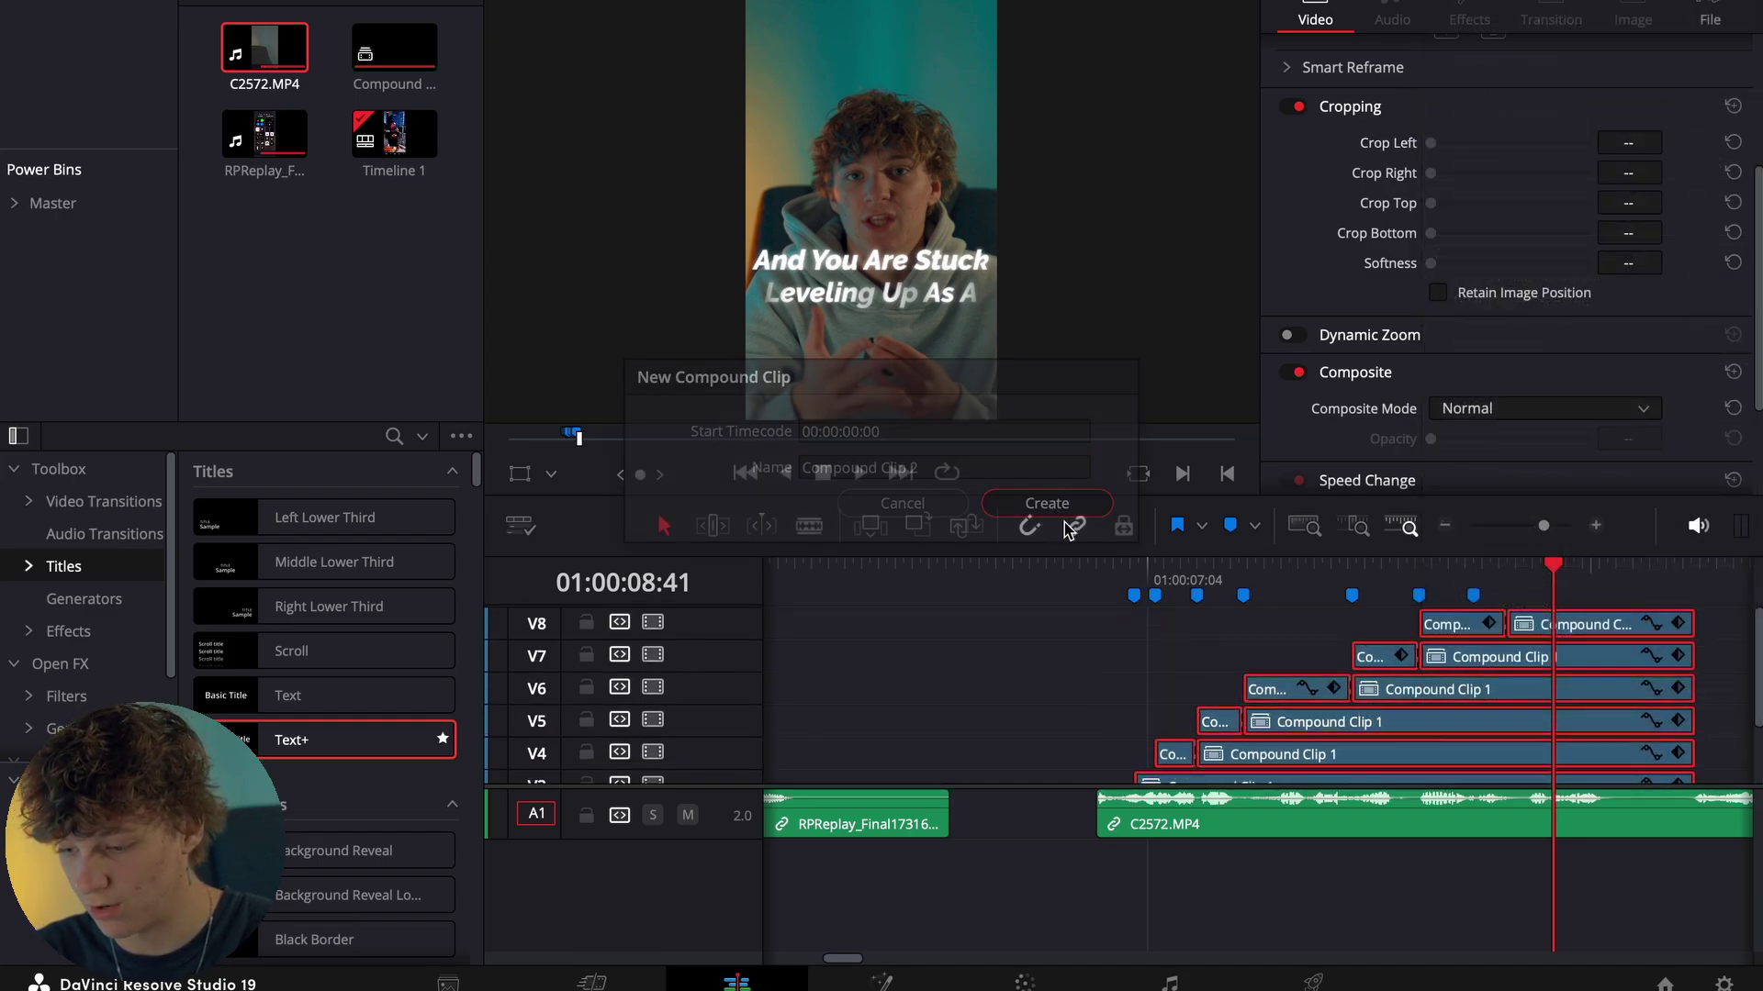
Play the compound clip from the seventh marker and park the playhead at 01:00:08:32, just after the last words are fully shown.
left_click(1475, 588)
key("space")
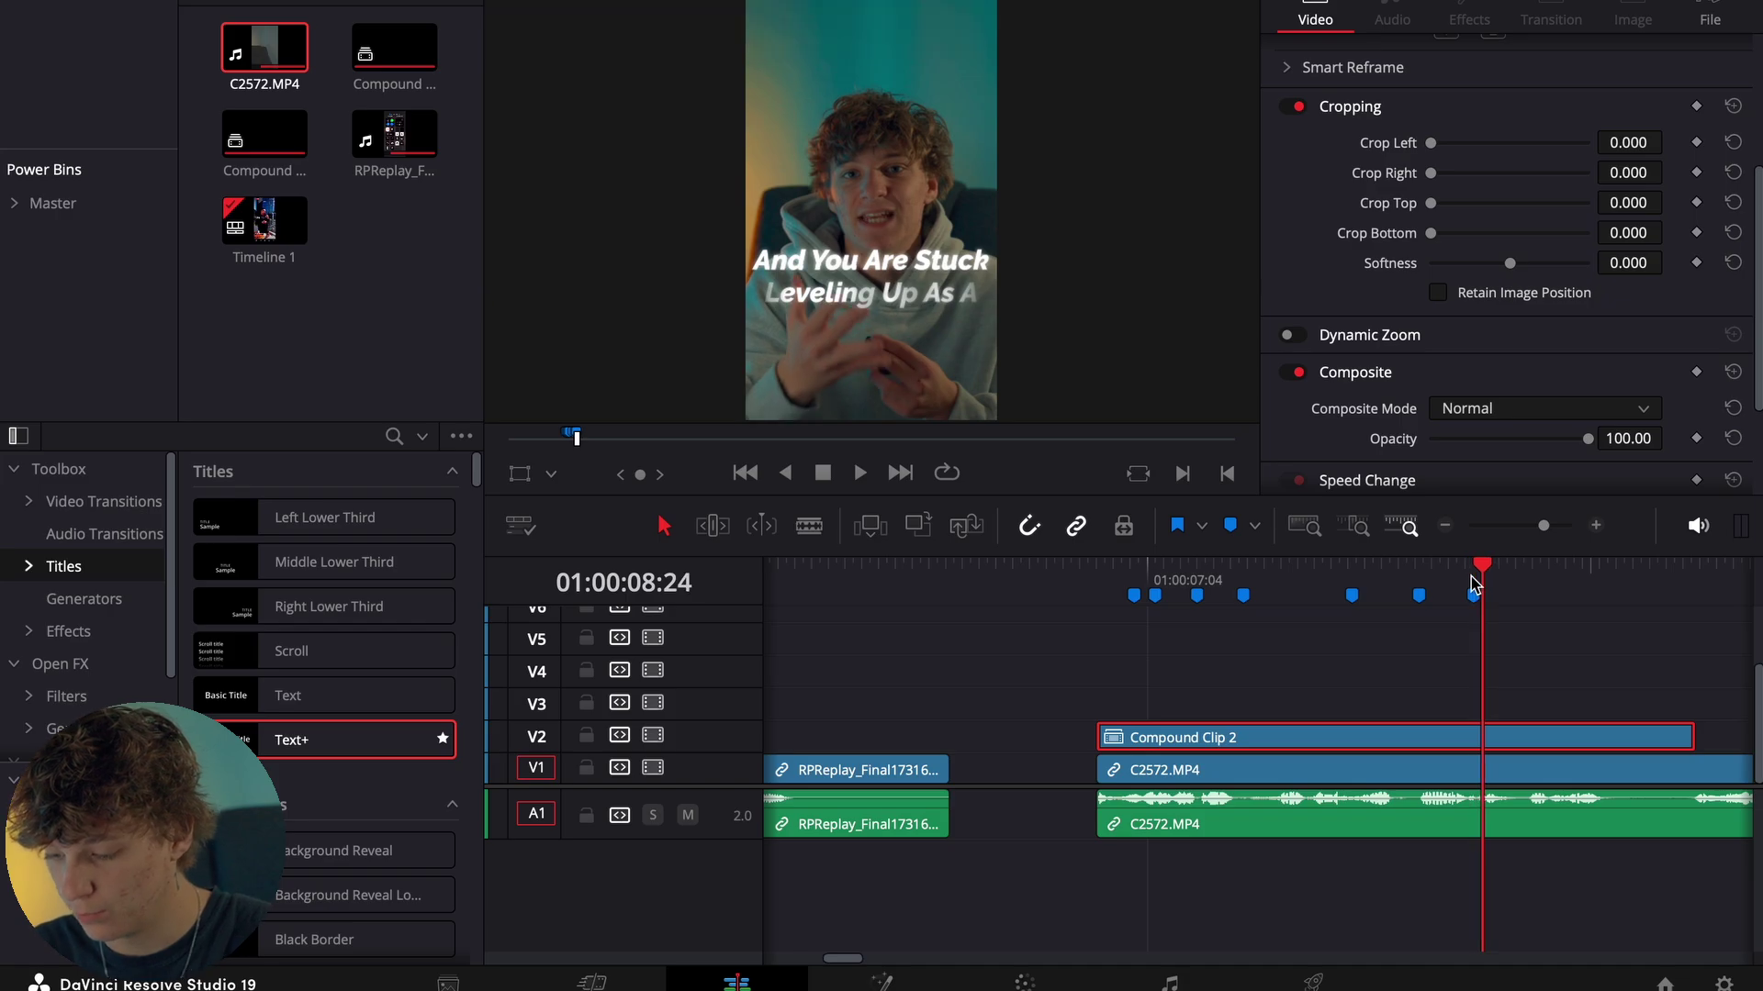
key("space")
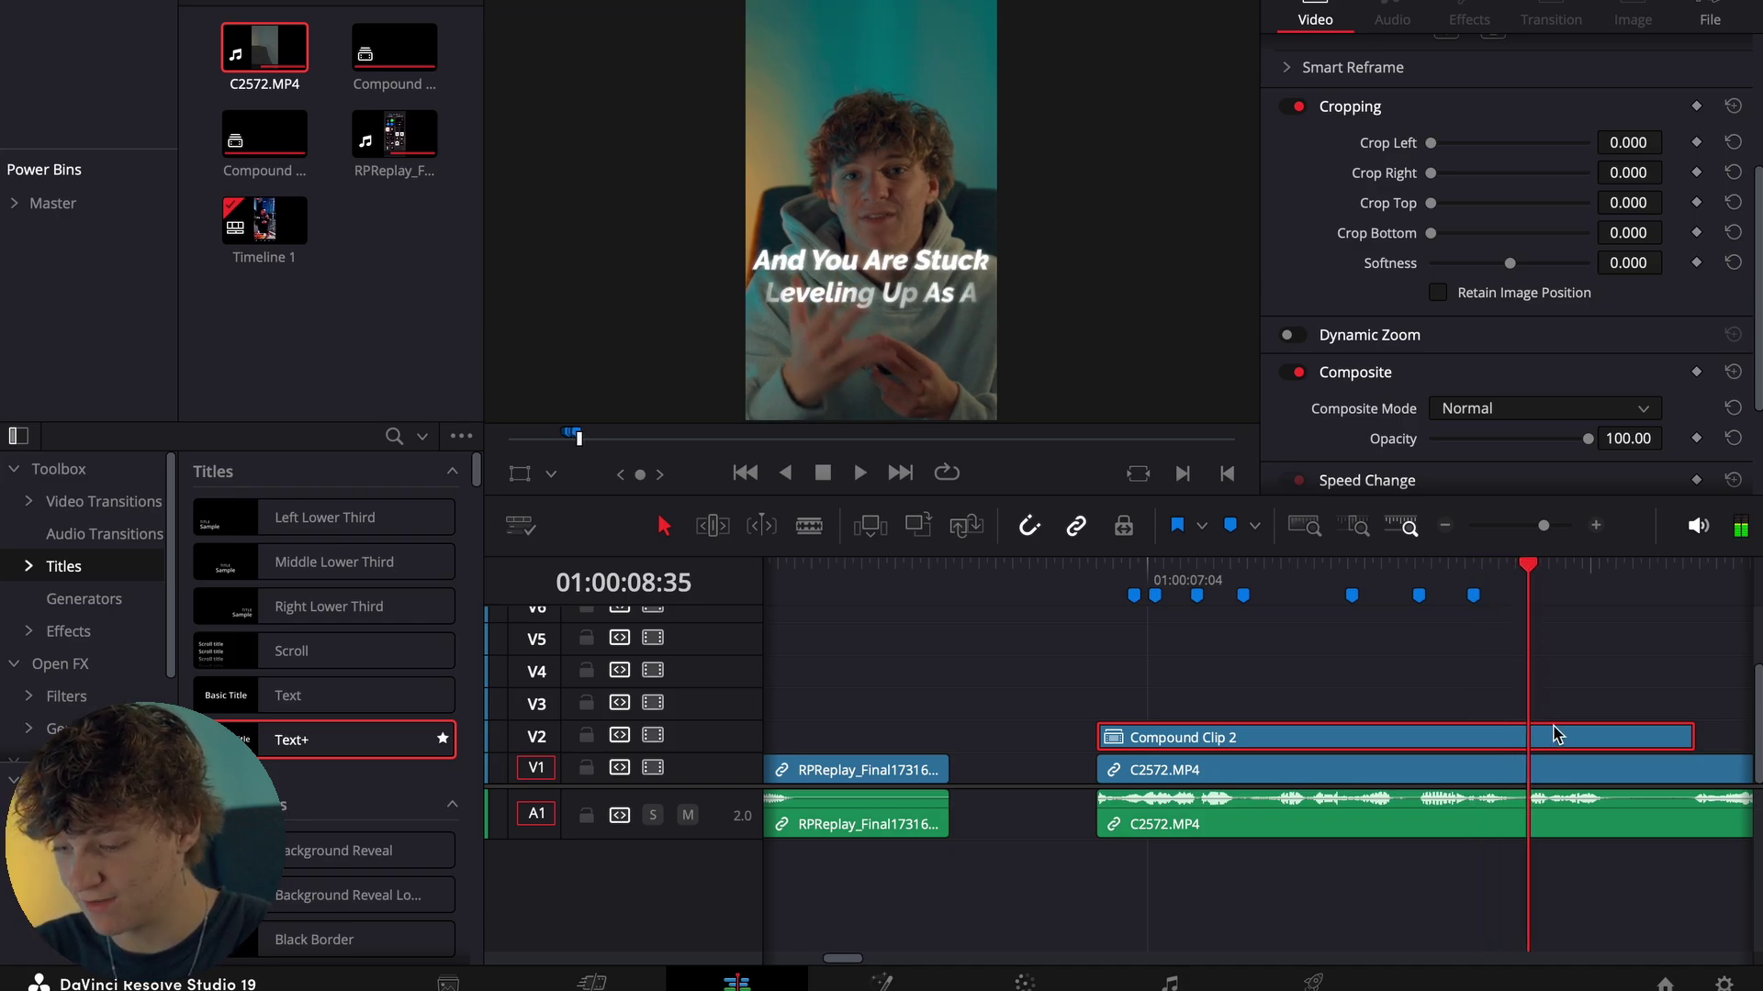
key("Left")
key("Left")
key("Left")
key("Left")
key("Left")
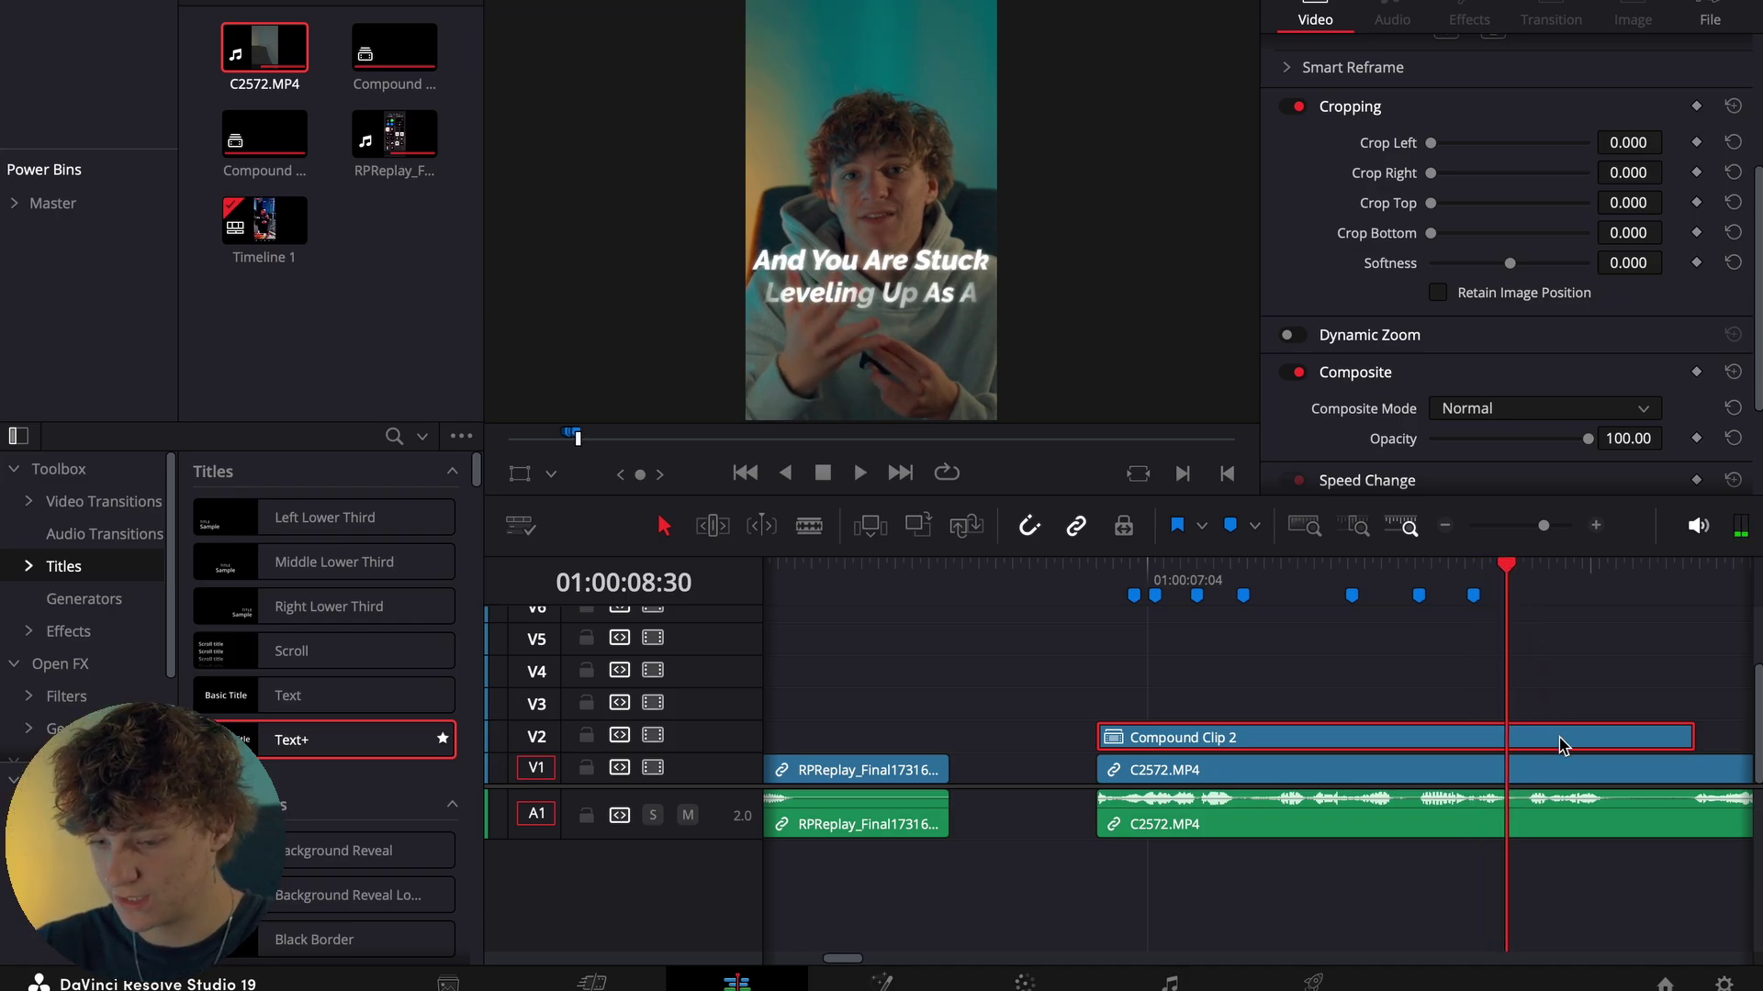
key("Right")
key("Right")
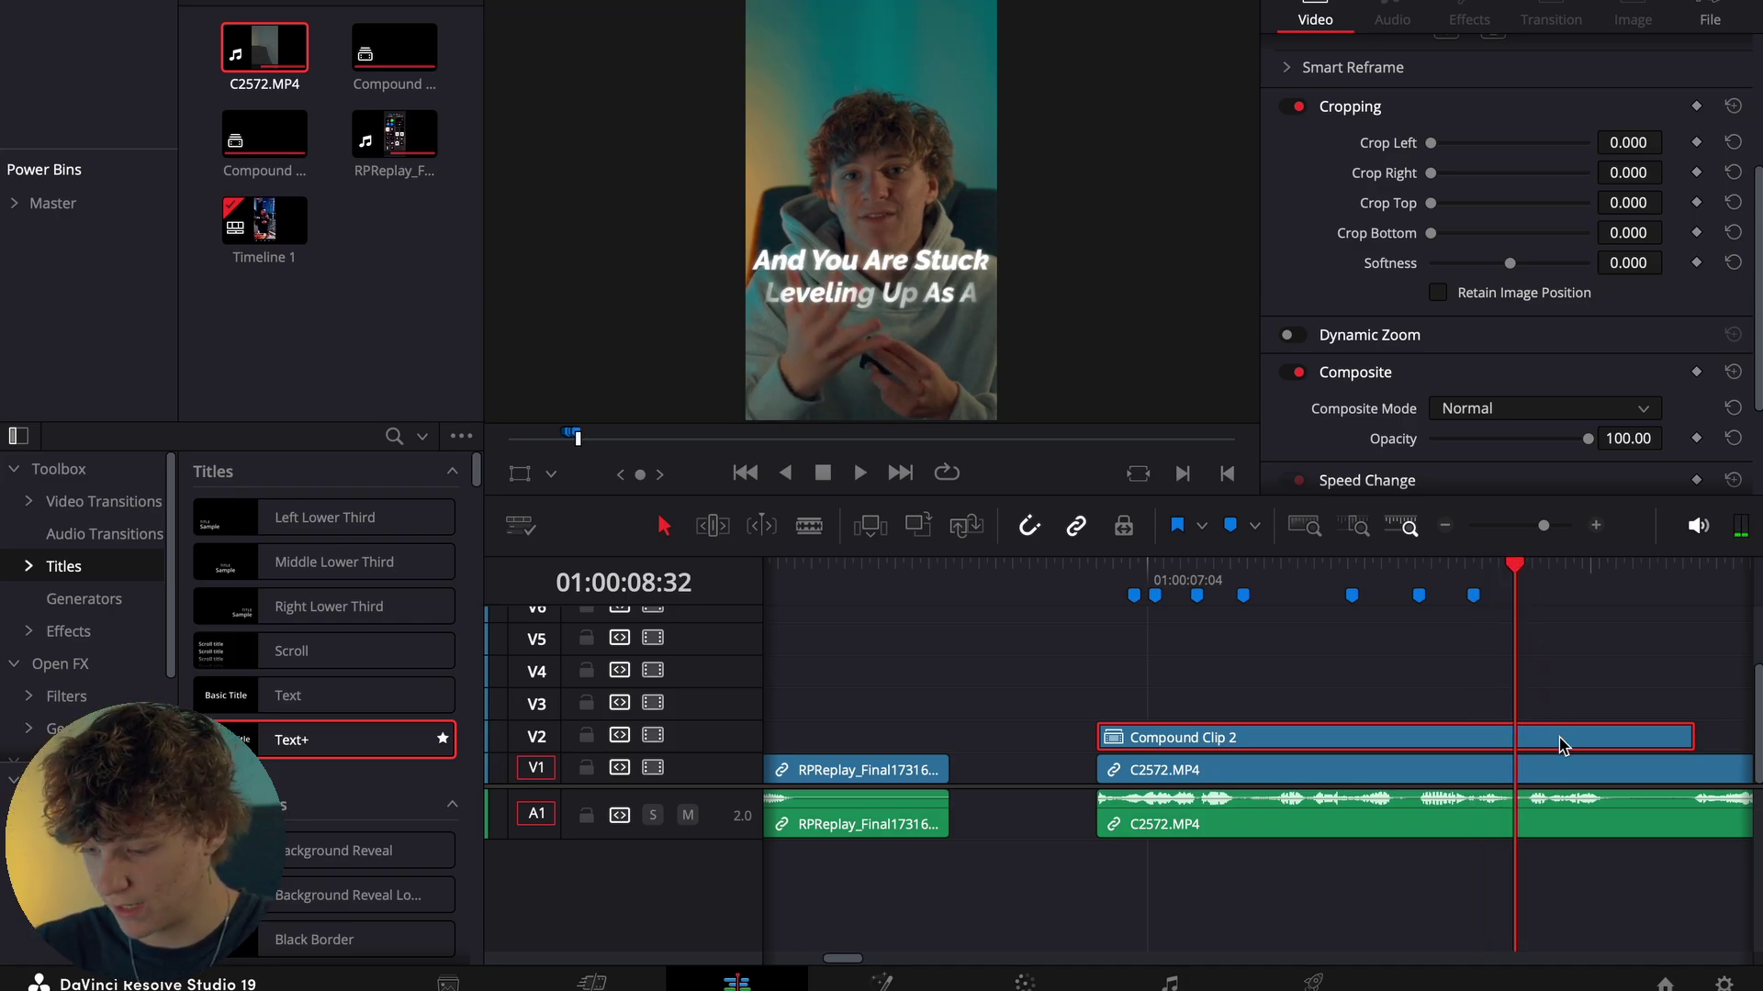
Open the compound clip on the Fusion page and add a Blur node after MediaIn1.
left_click(883, 982)
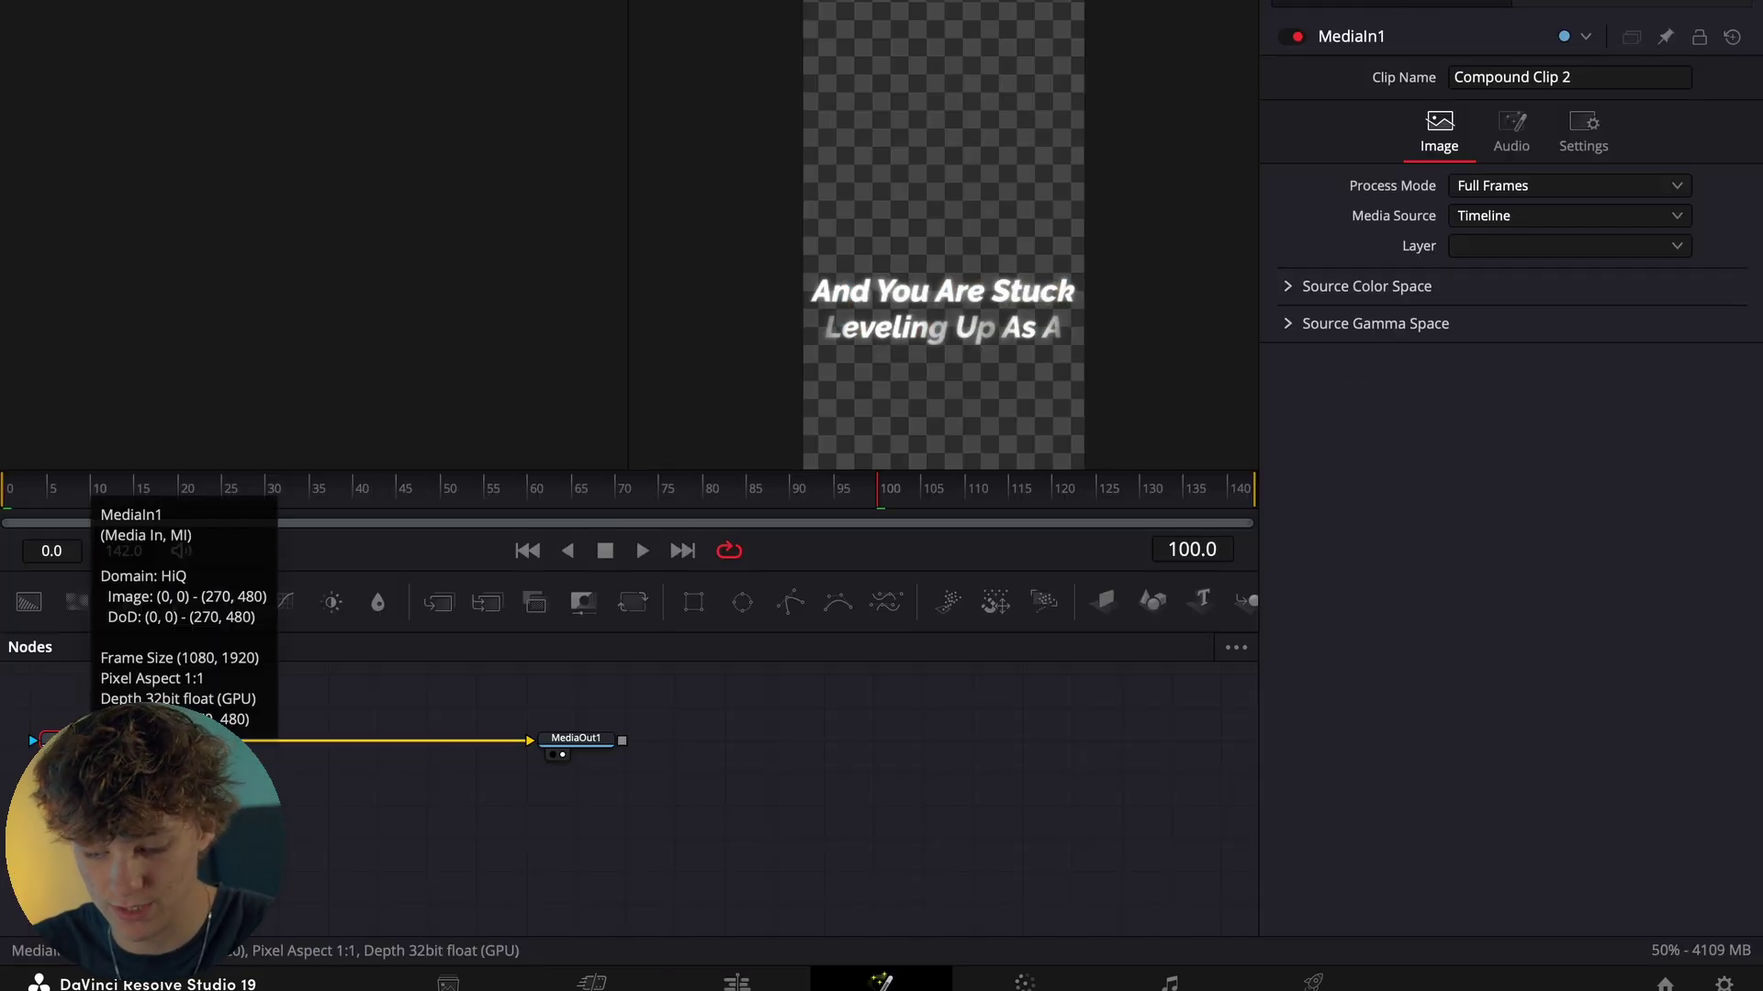
key("shift+space")
type("glo")
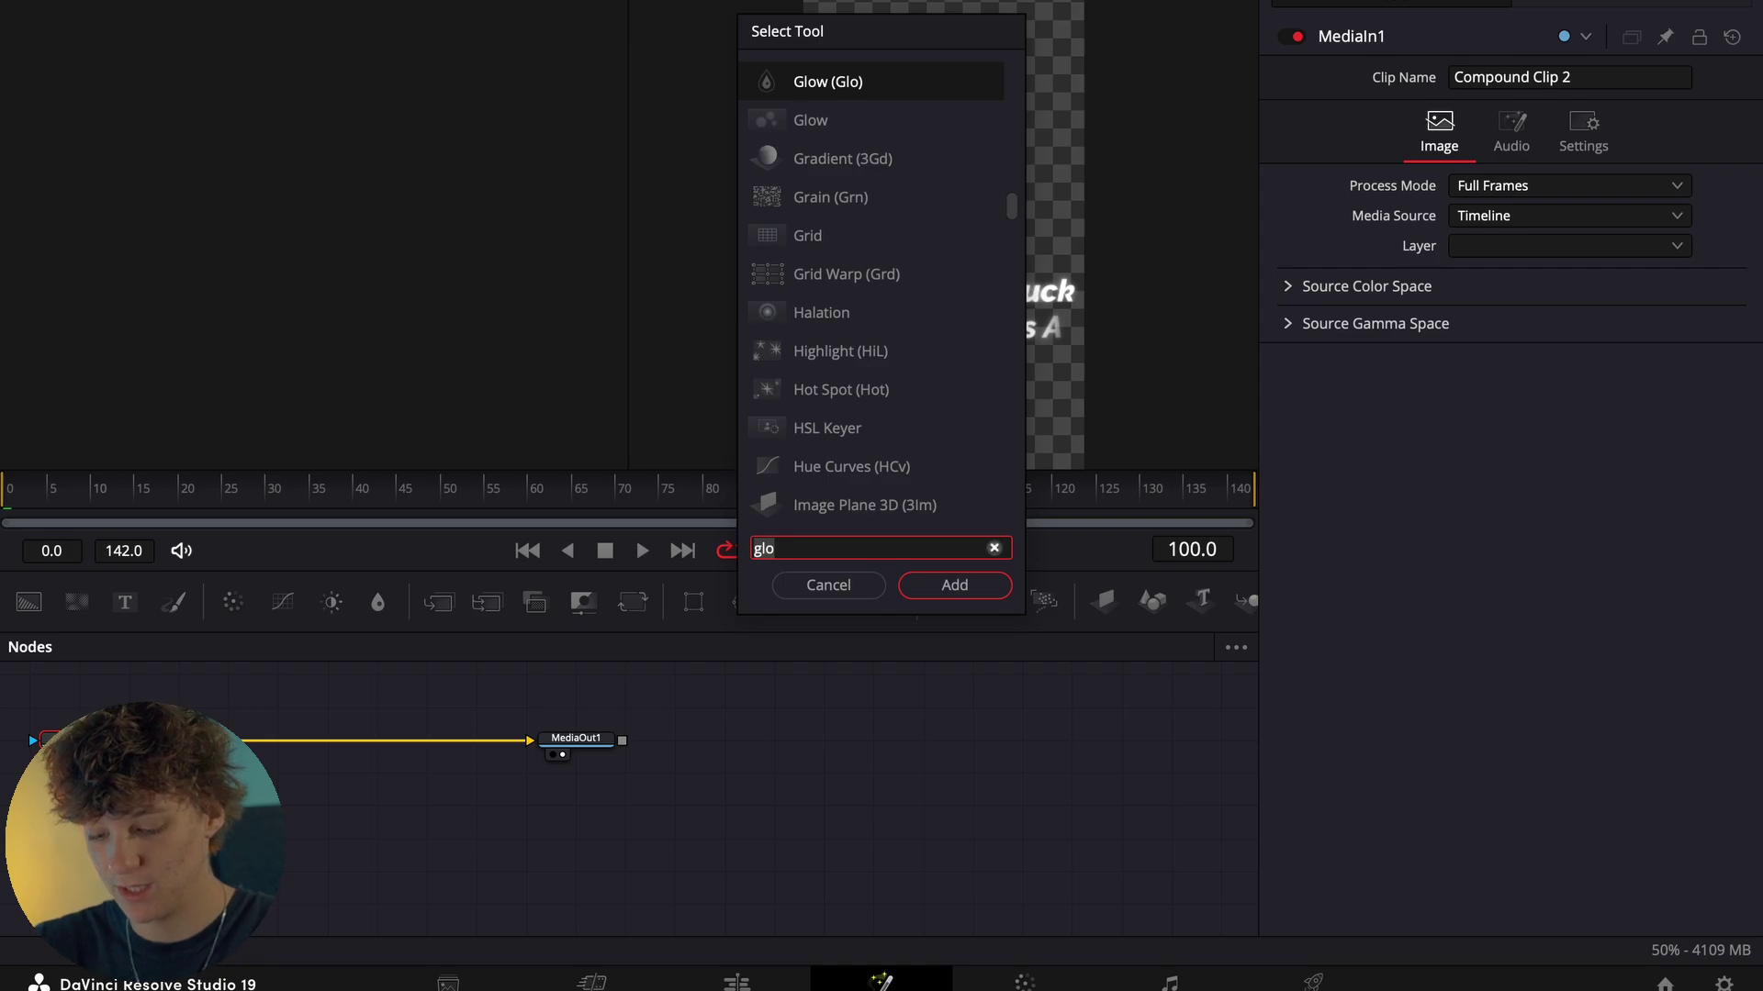
key("BackSpace")
key("BackSpace")
key("BackSpace")
type("blur")
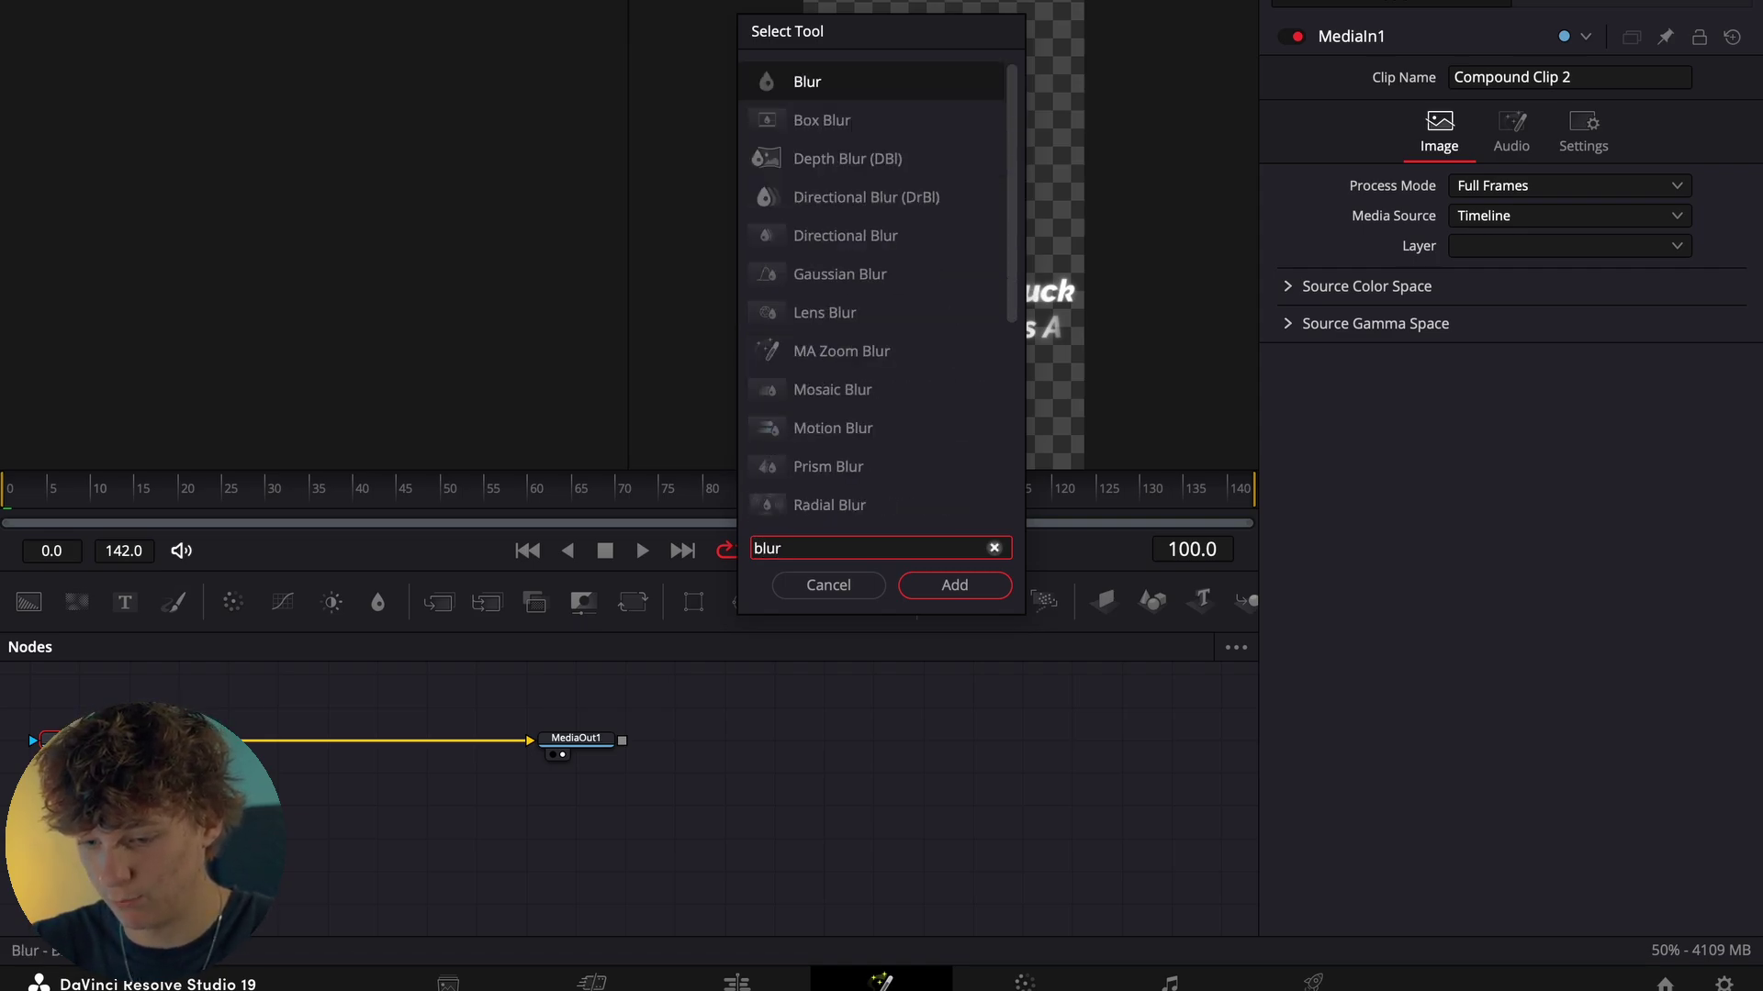
key("Return")
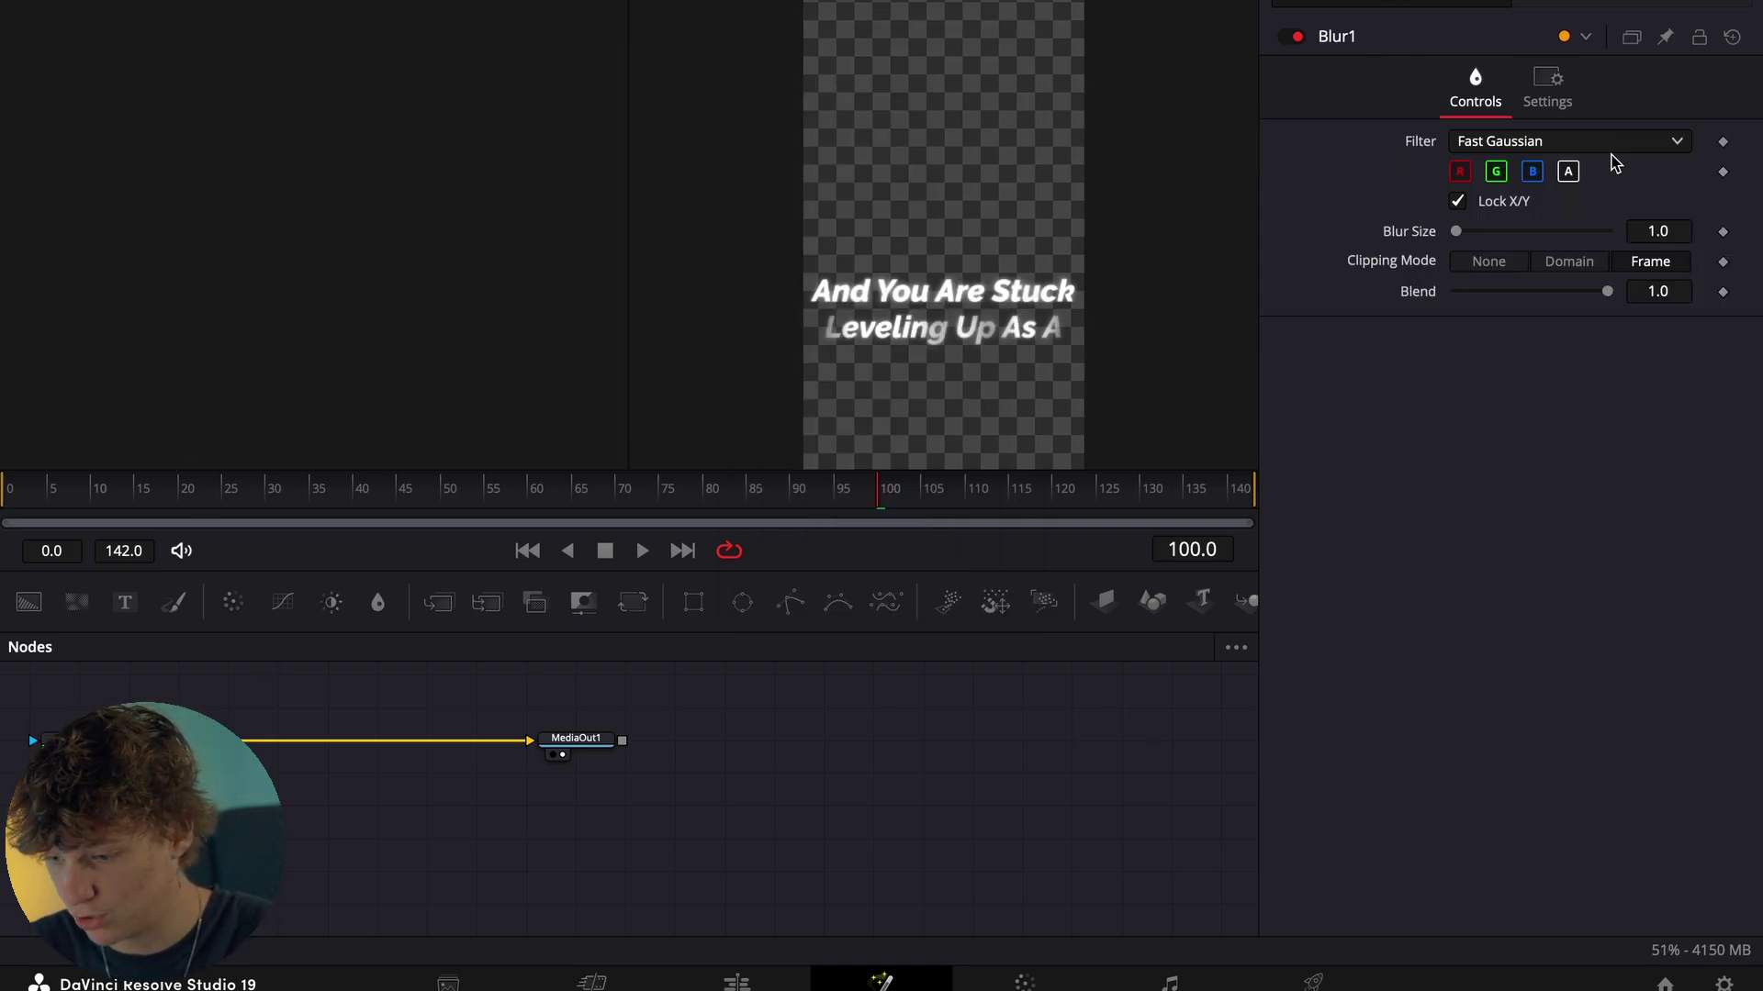
Keyframe the Blur Size from 1 at frame 100 to 100 at frame 142, and preview the blur-out.
left_click(1723, 231)
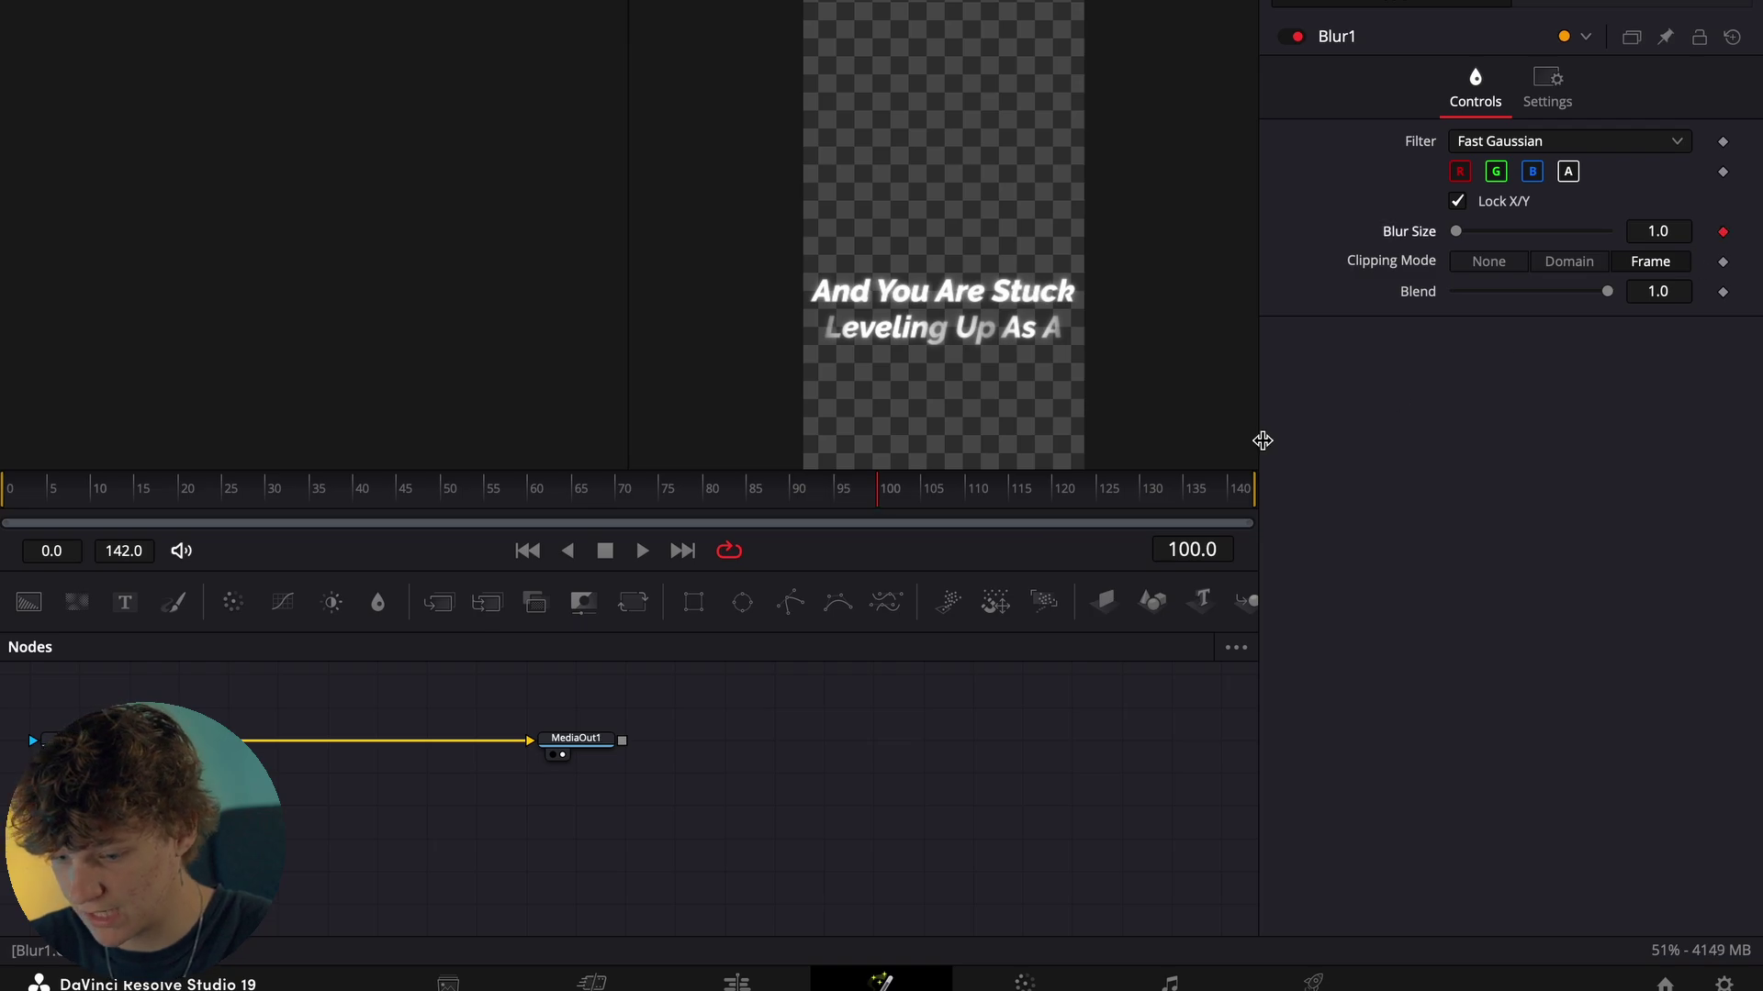
left_click_drag(897, 492, 1298, 495)
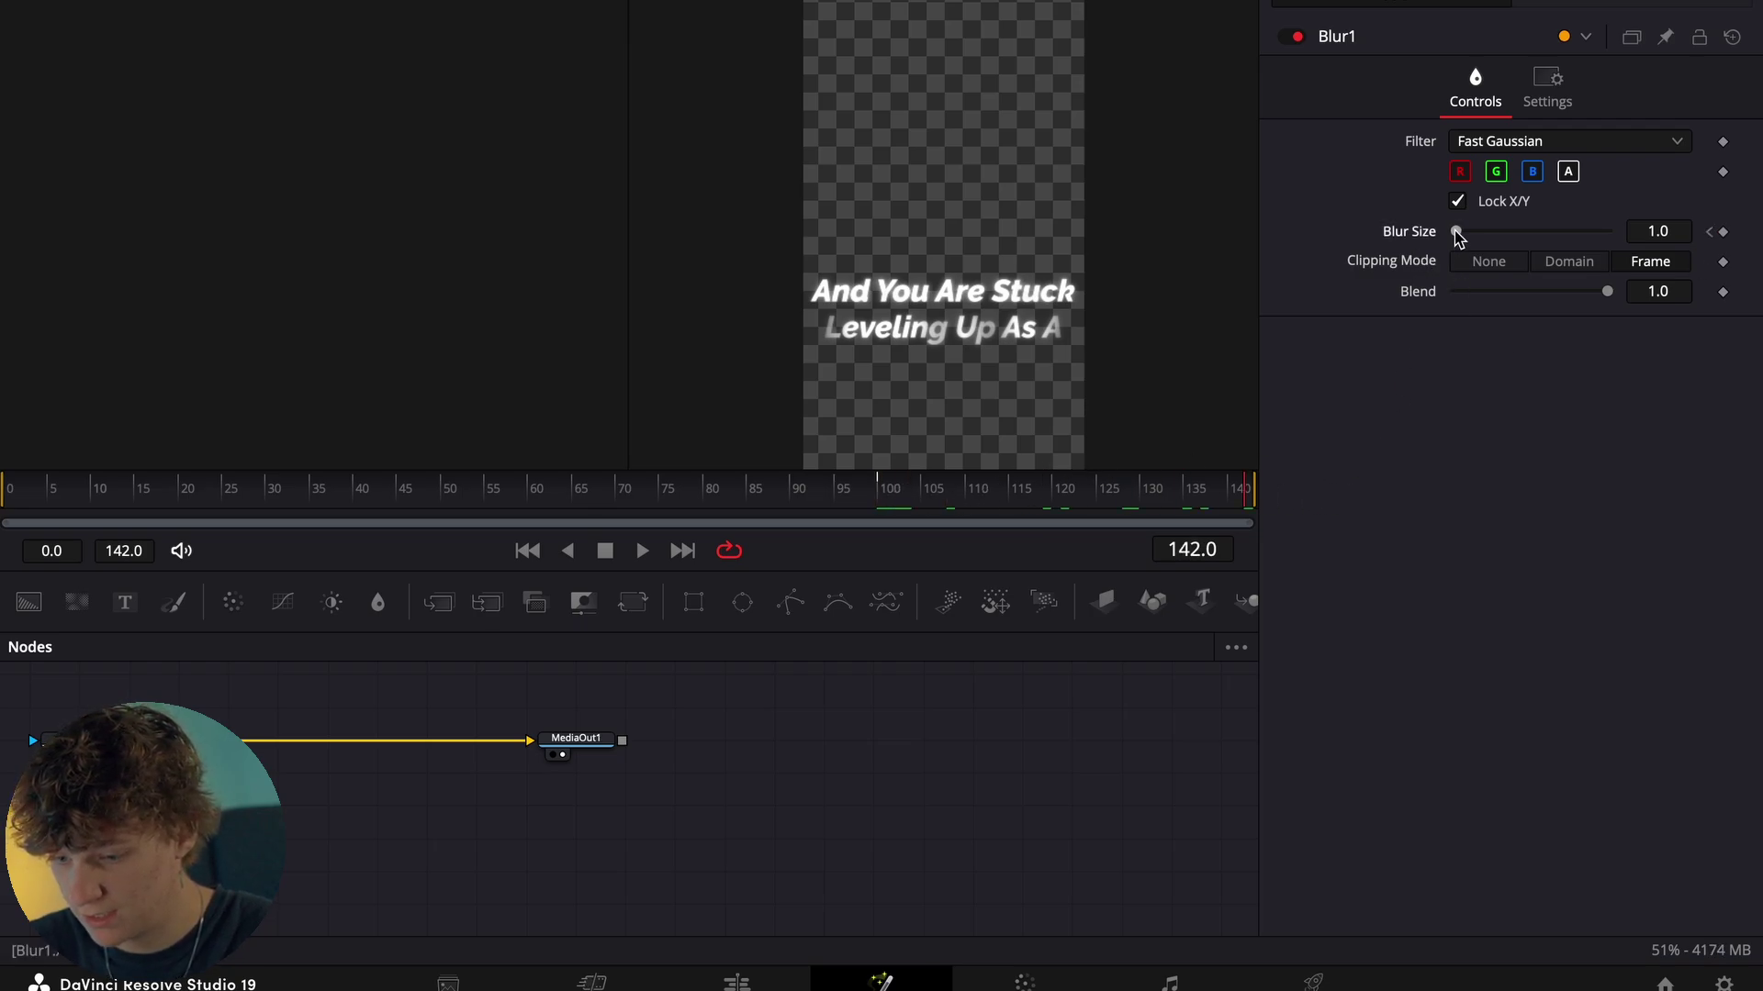
left_click_drag(1456, 230, 1705, 240)
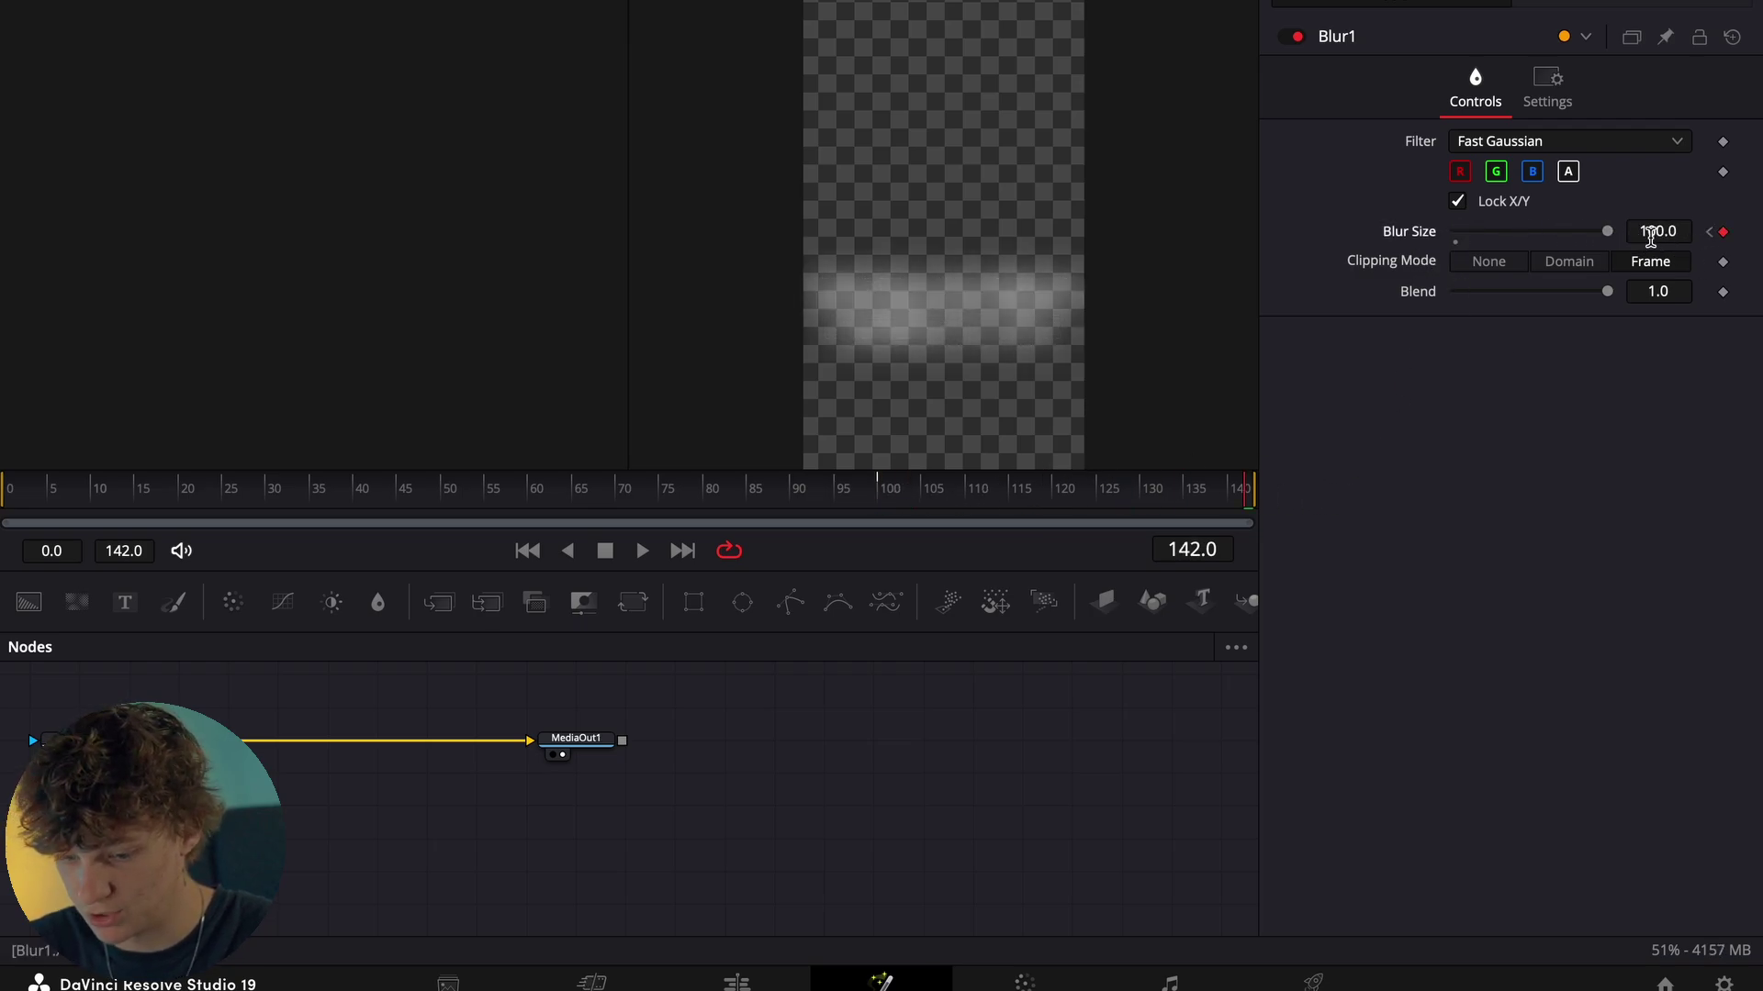
left_click(876, 492)
key("space")
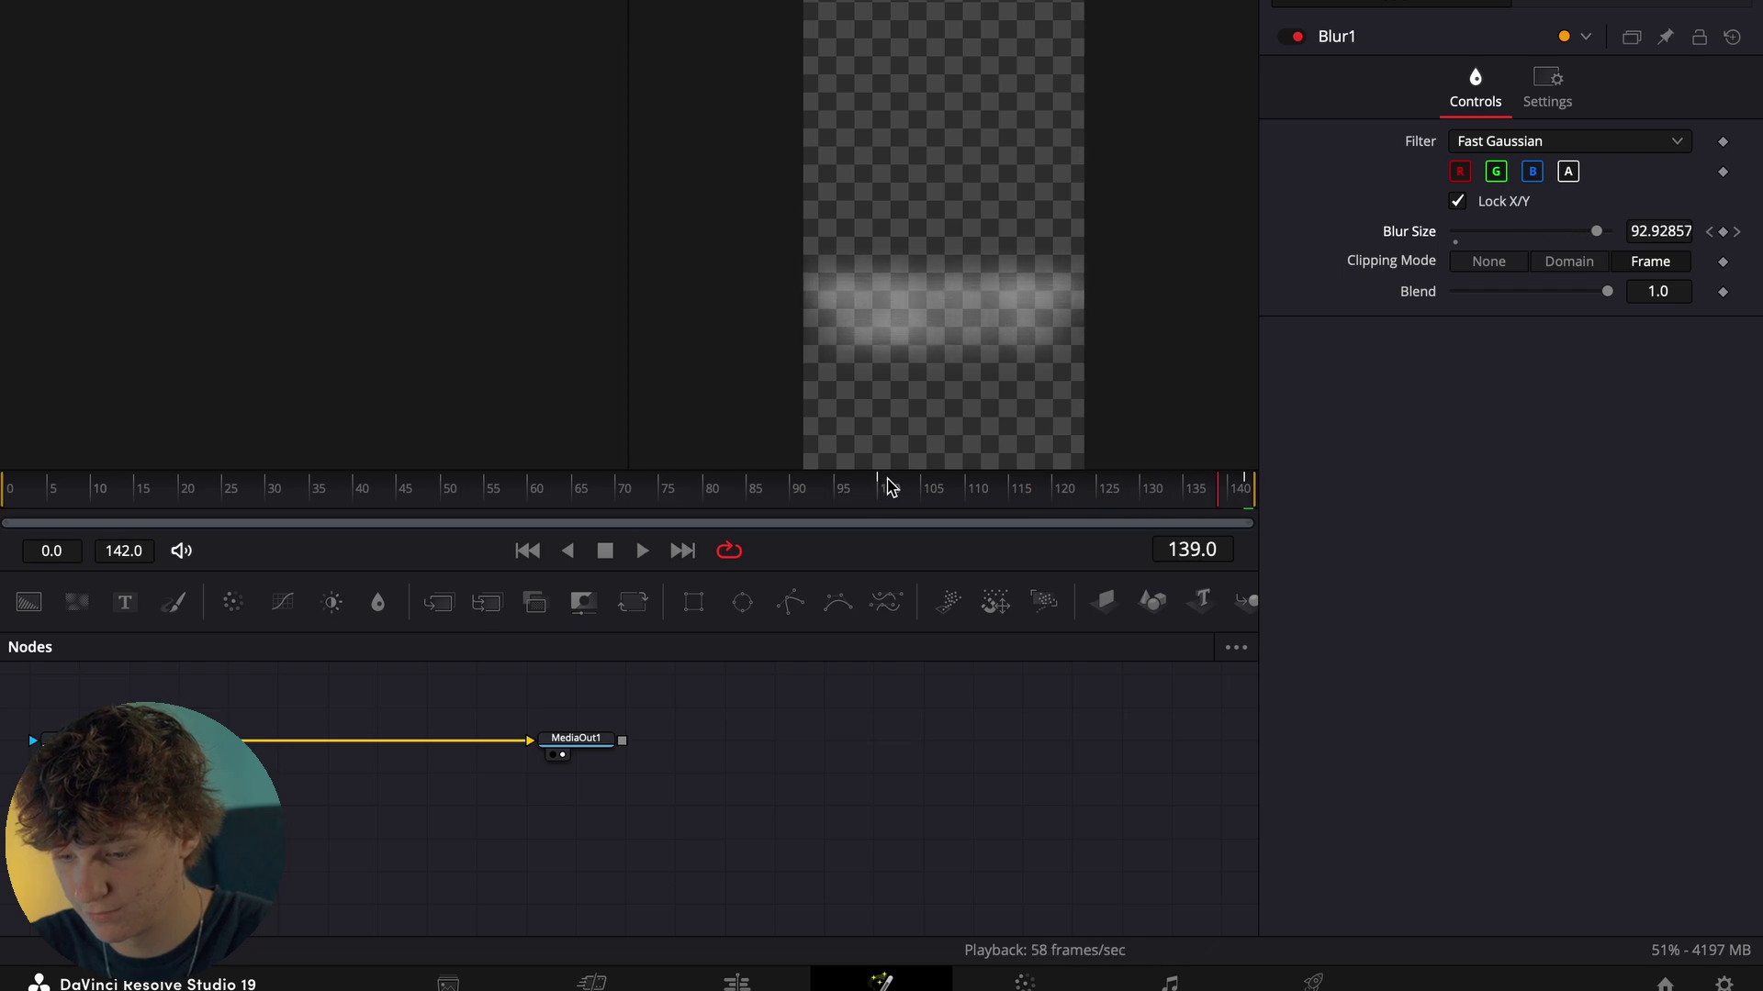
left_click(928, 492)
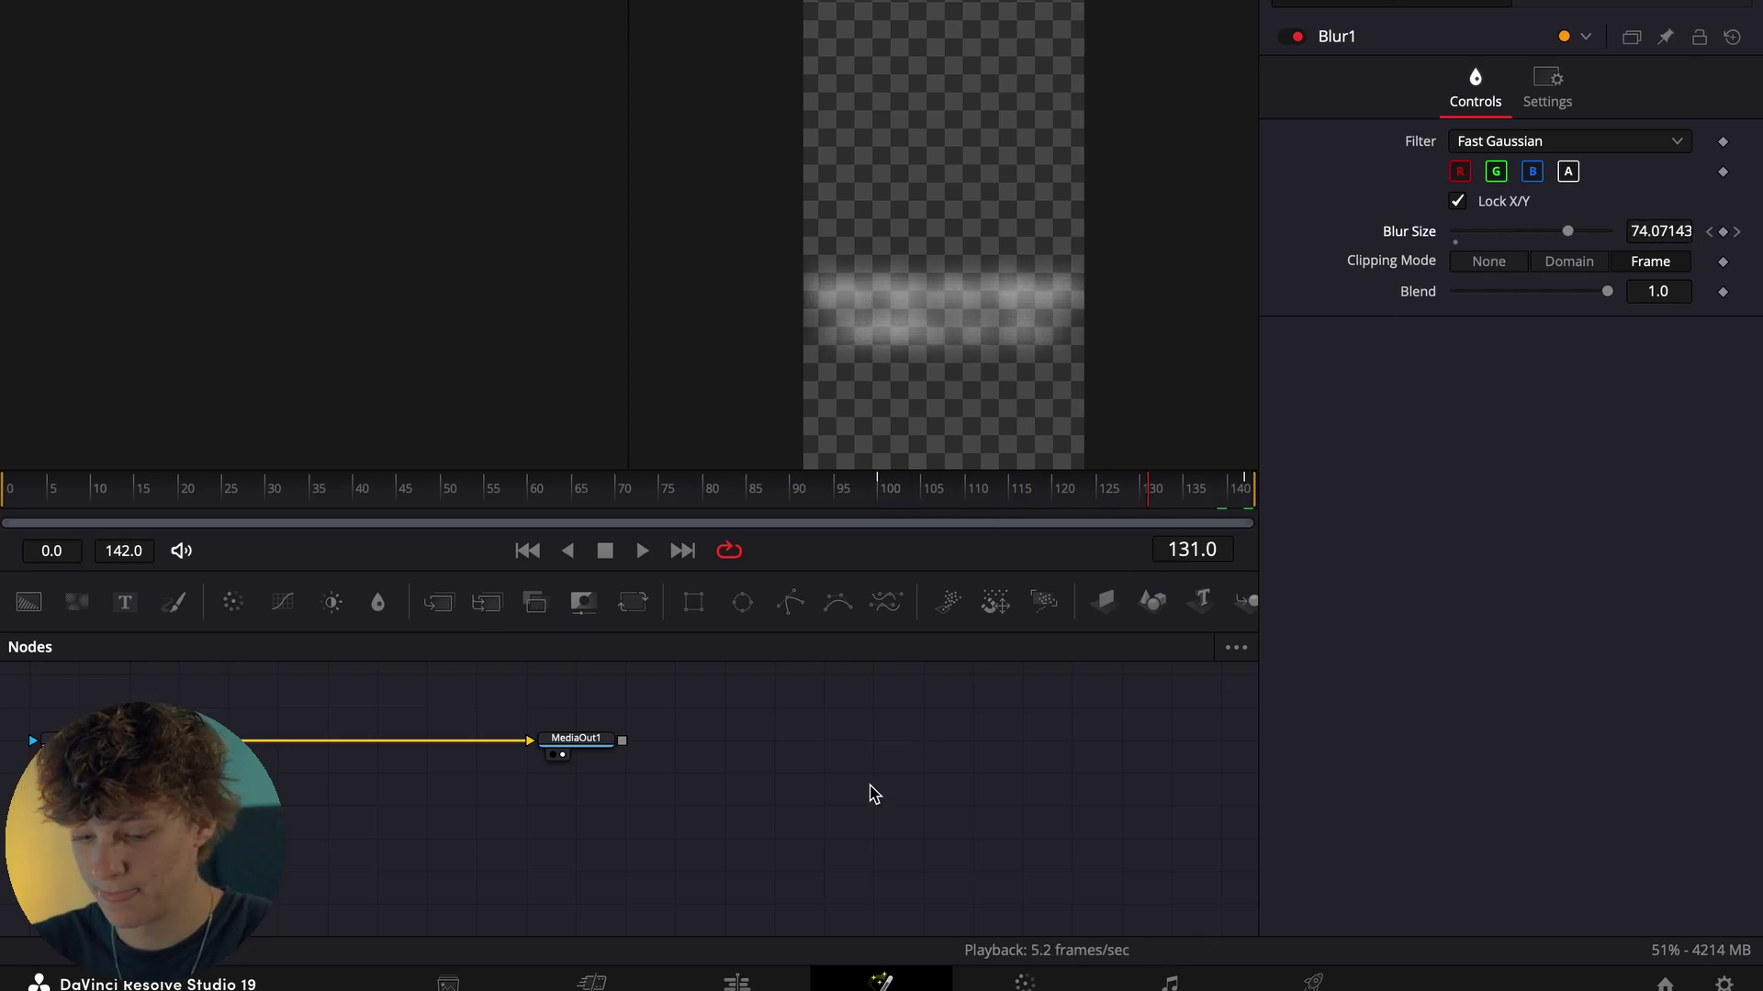
Show the Blur Size curve in the Spline editor and smooth both of its keyframes.
key("F7")
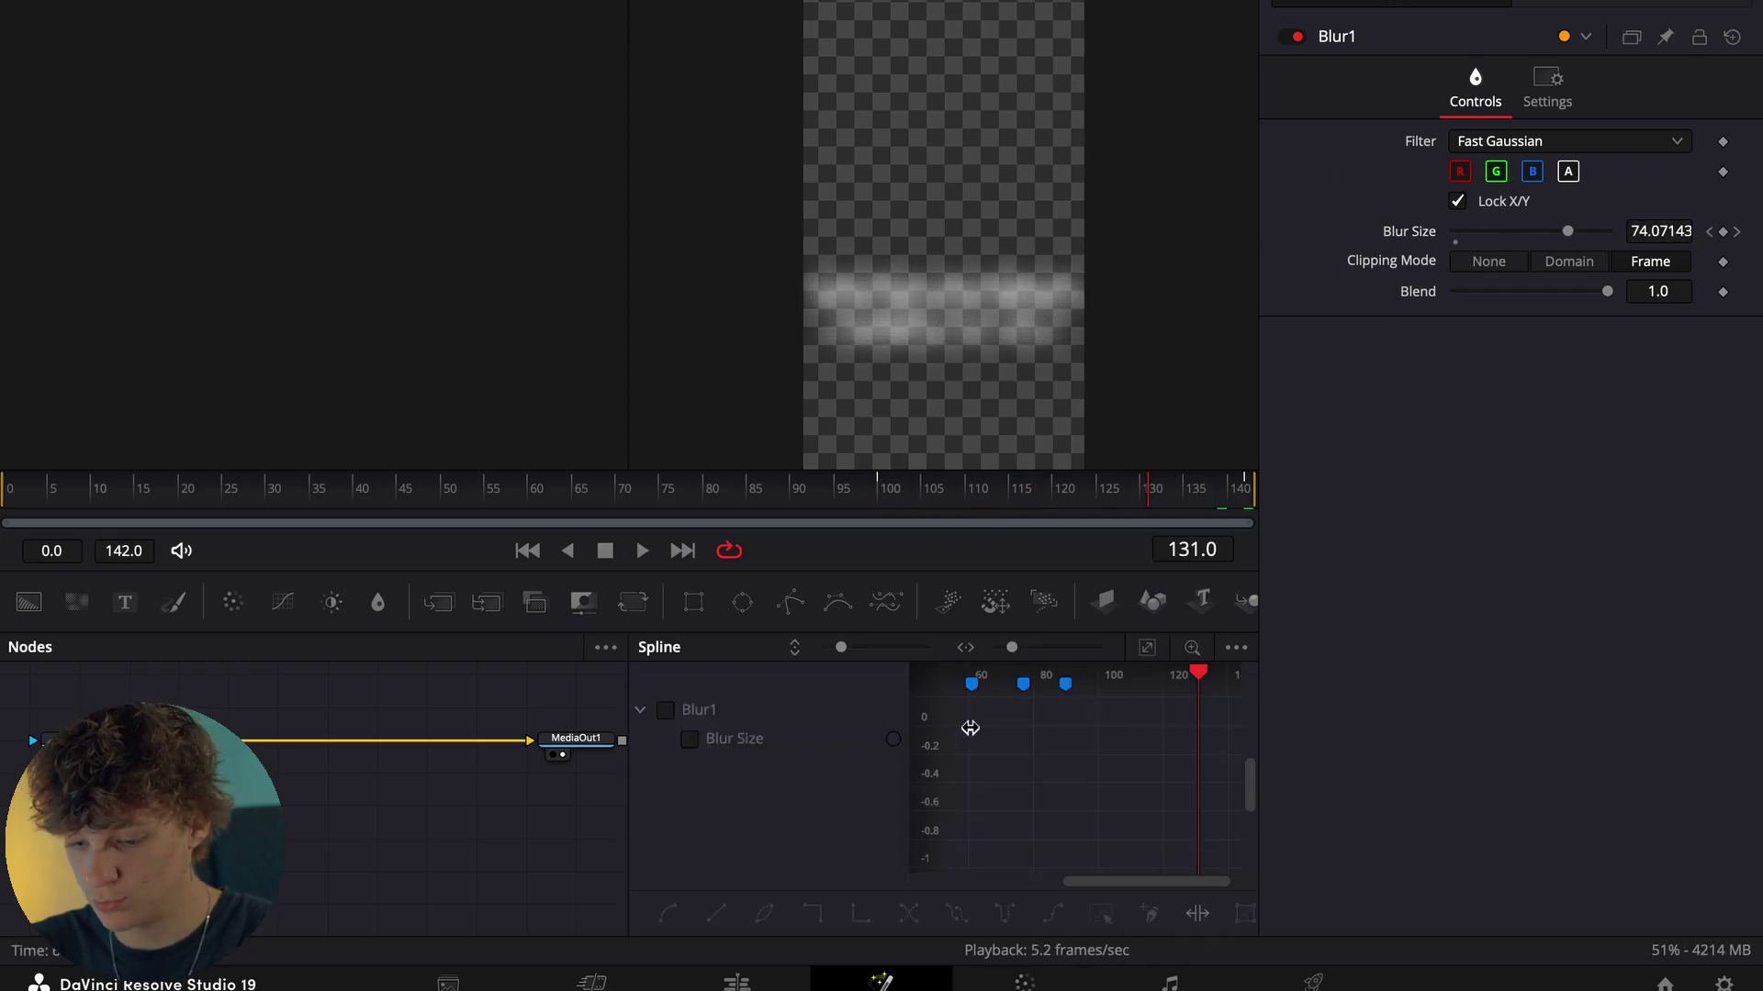
left_click(664, 711)
left_click(1147, 647)
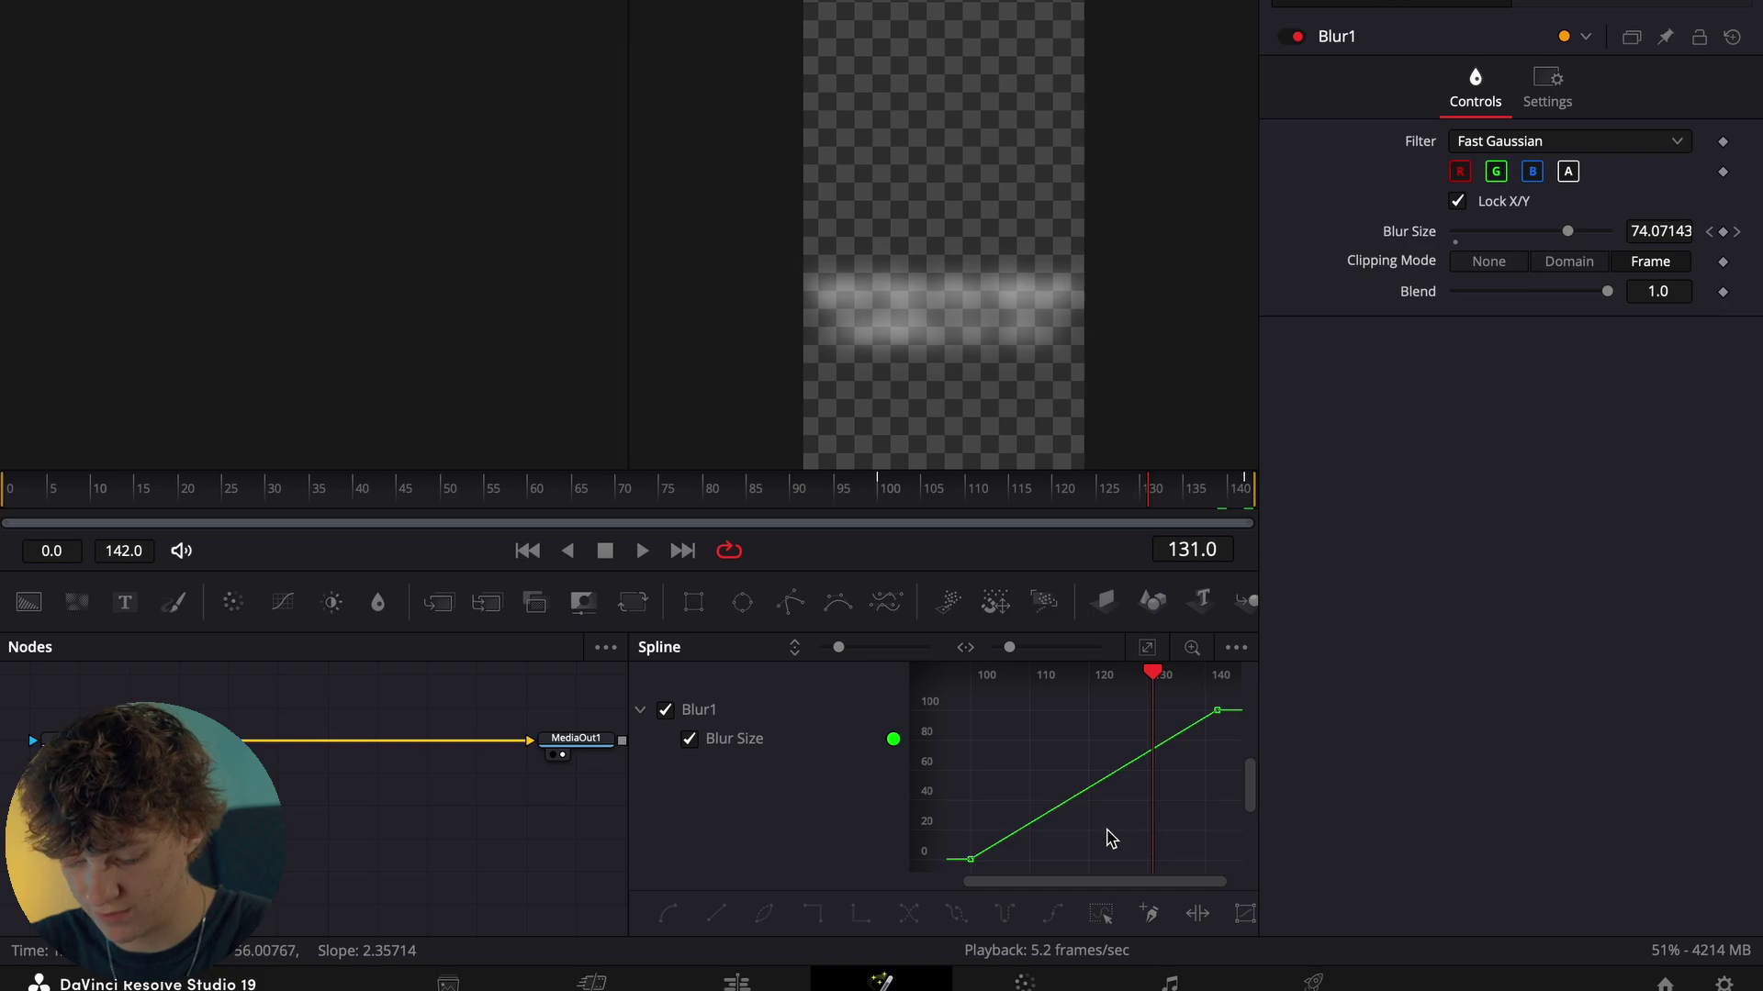
key("ctrl+a")
key("shift+s")
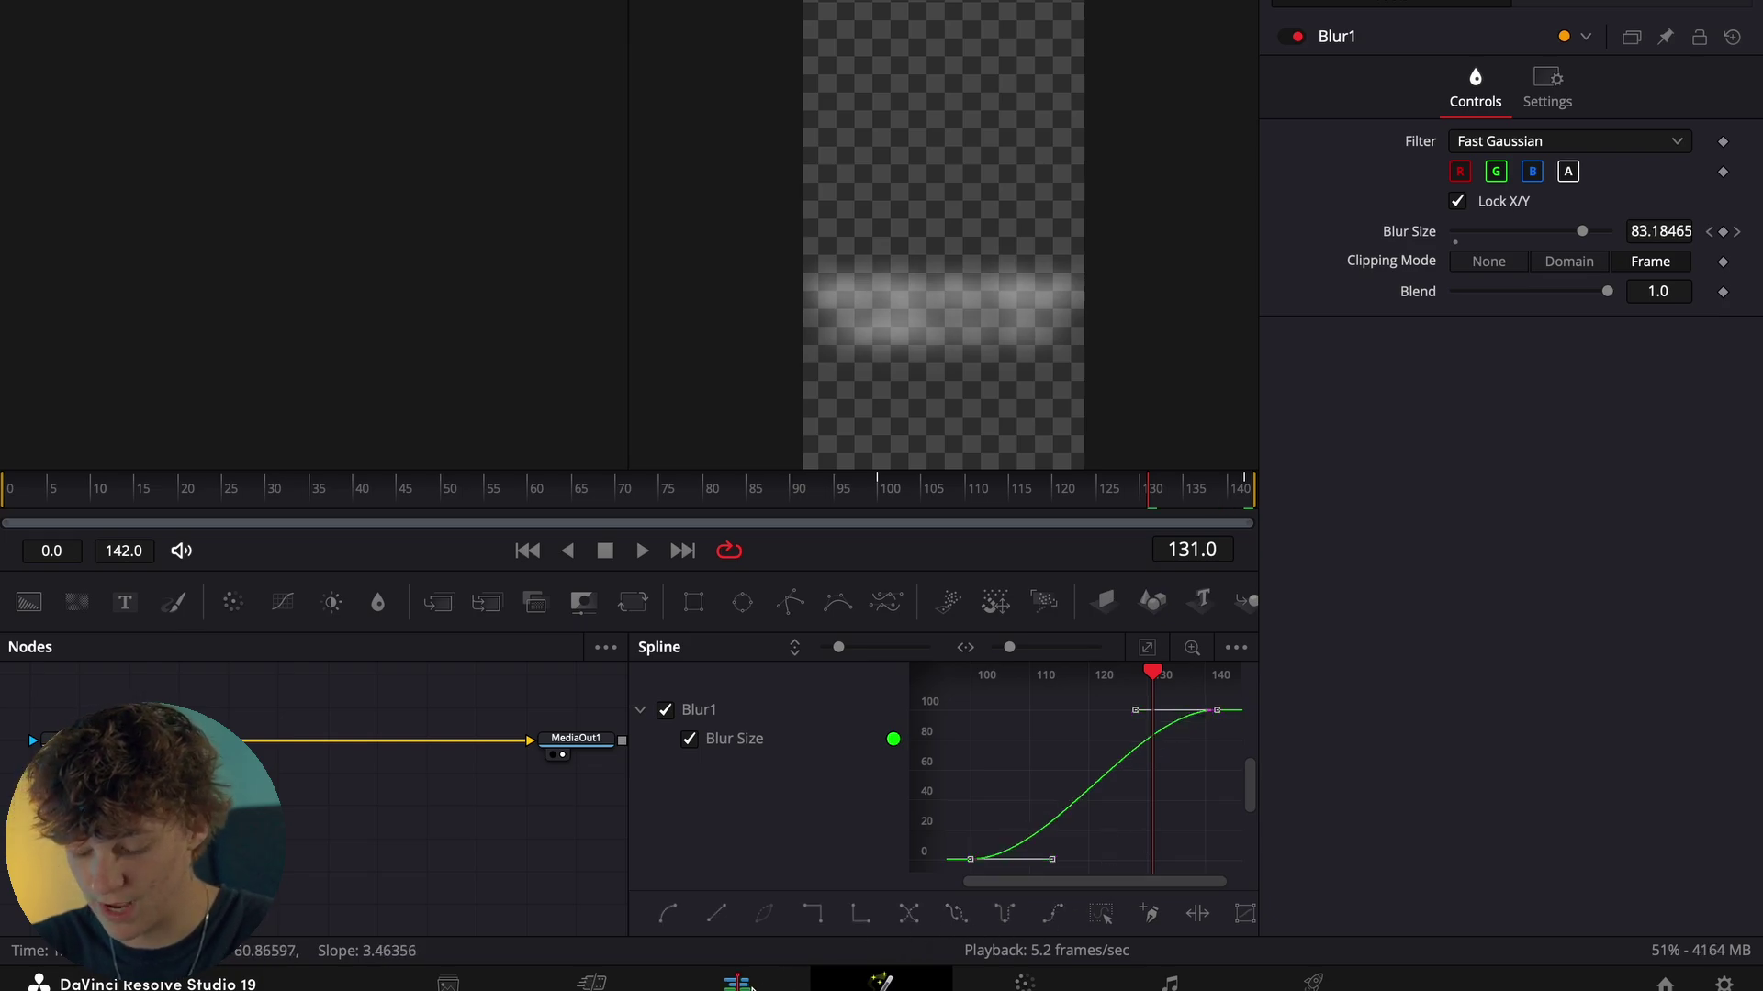
Return to the Edit page and play the caption's blur-out from the seventh marker.
left_click(738, 984)
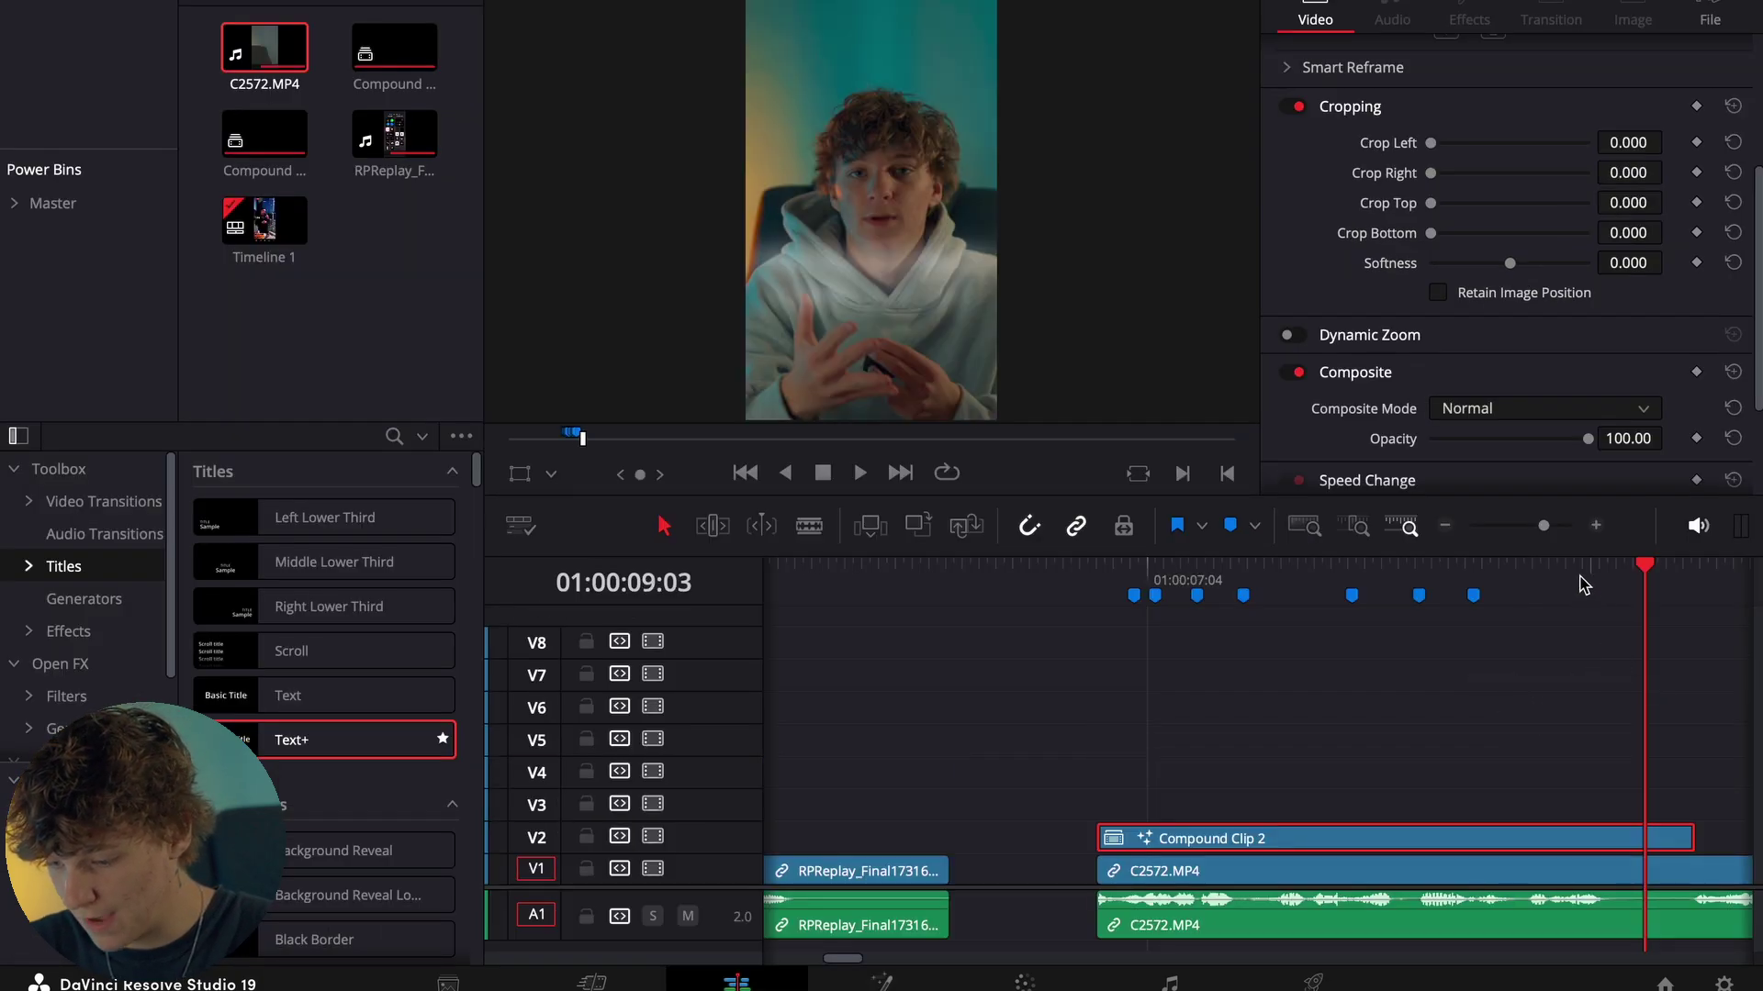
left_click_drag(1579, 584, 1480, 594)
key("space")
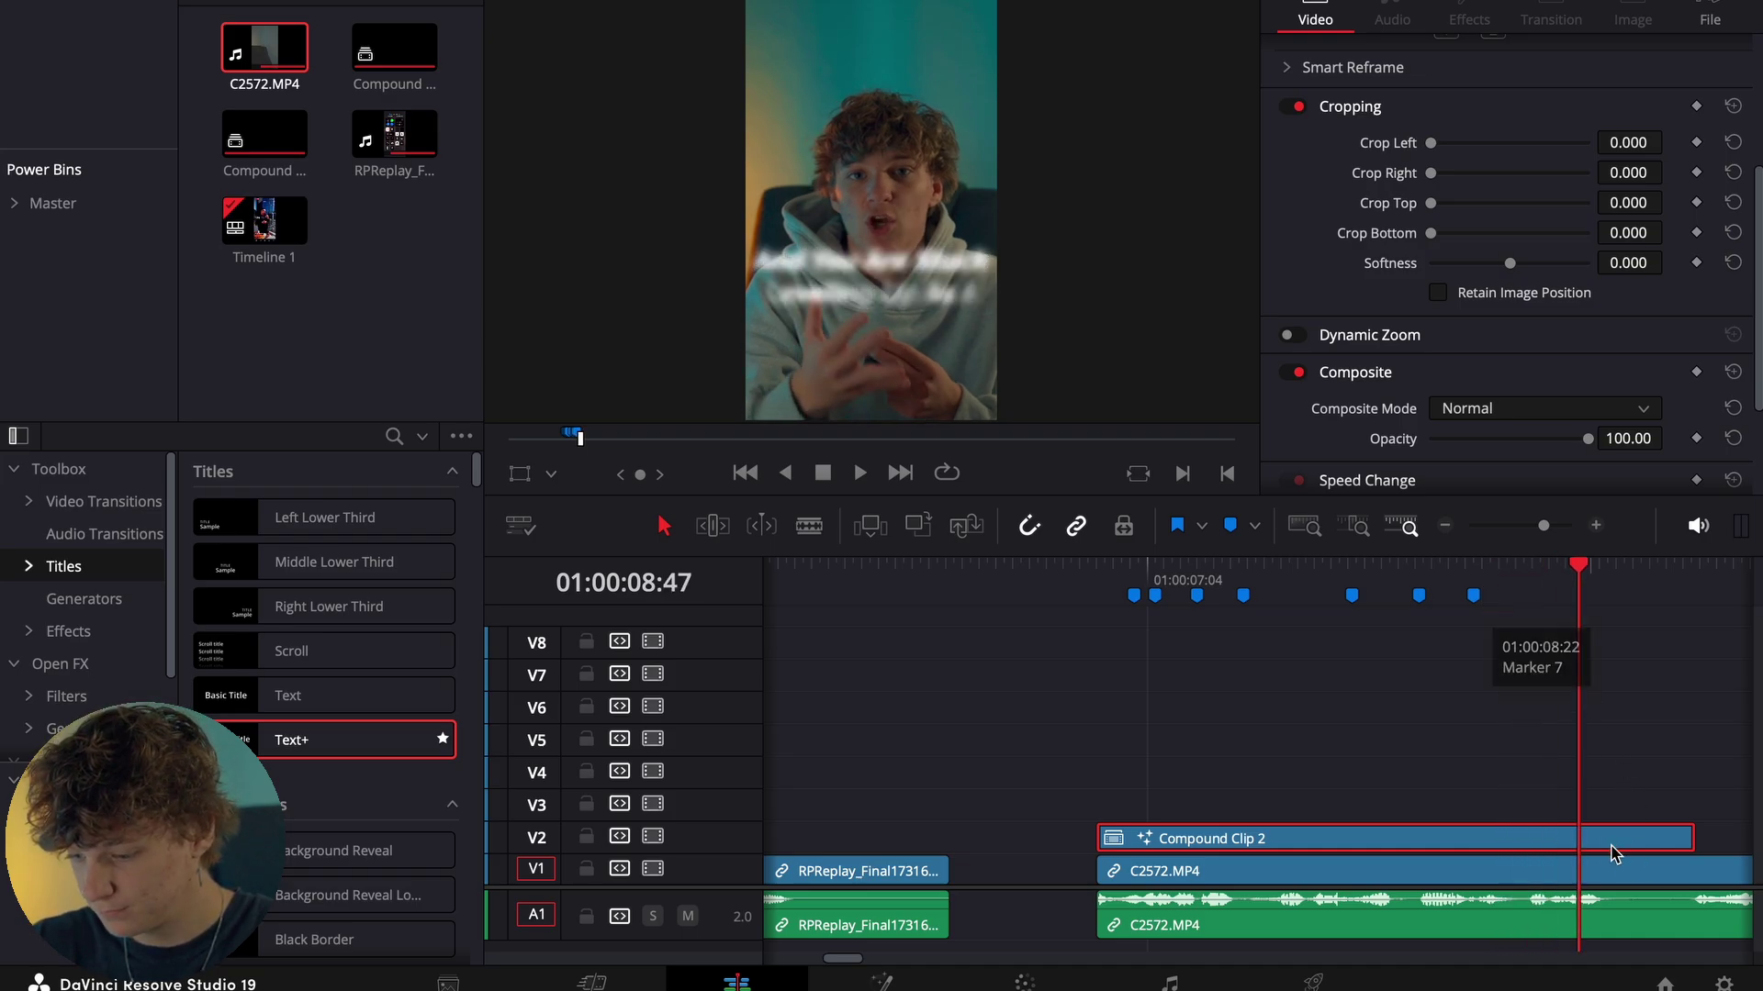
Keyframe the caption compound clip's opacity from 100 near its end down to 0 at 01:00:09:06.
left_click(1696, 439)
key("Right")
key("Right")
key("Right")
key("Right")
key("Right")
key("Right")
key("Right")
key("Right")
key("Right")
key("Right")
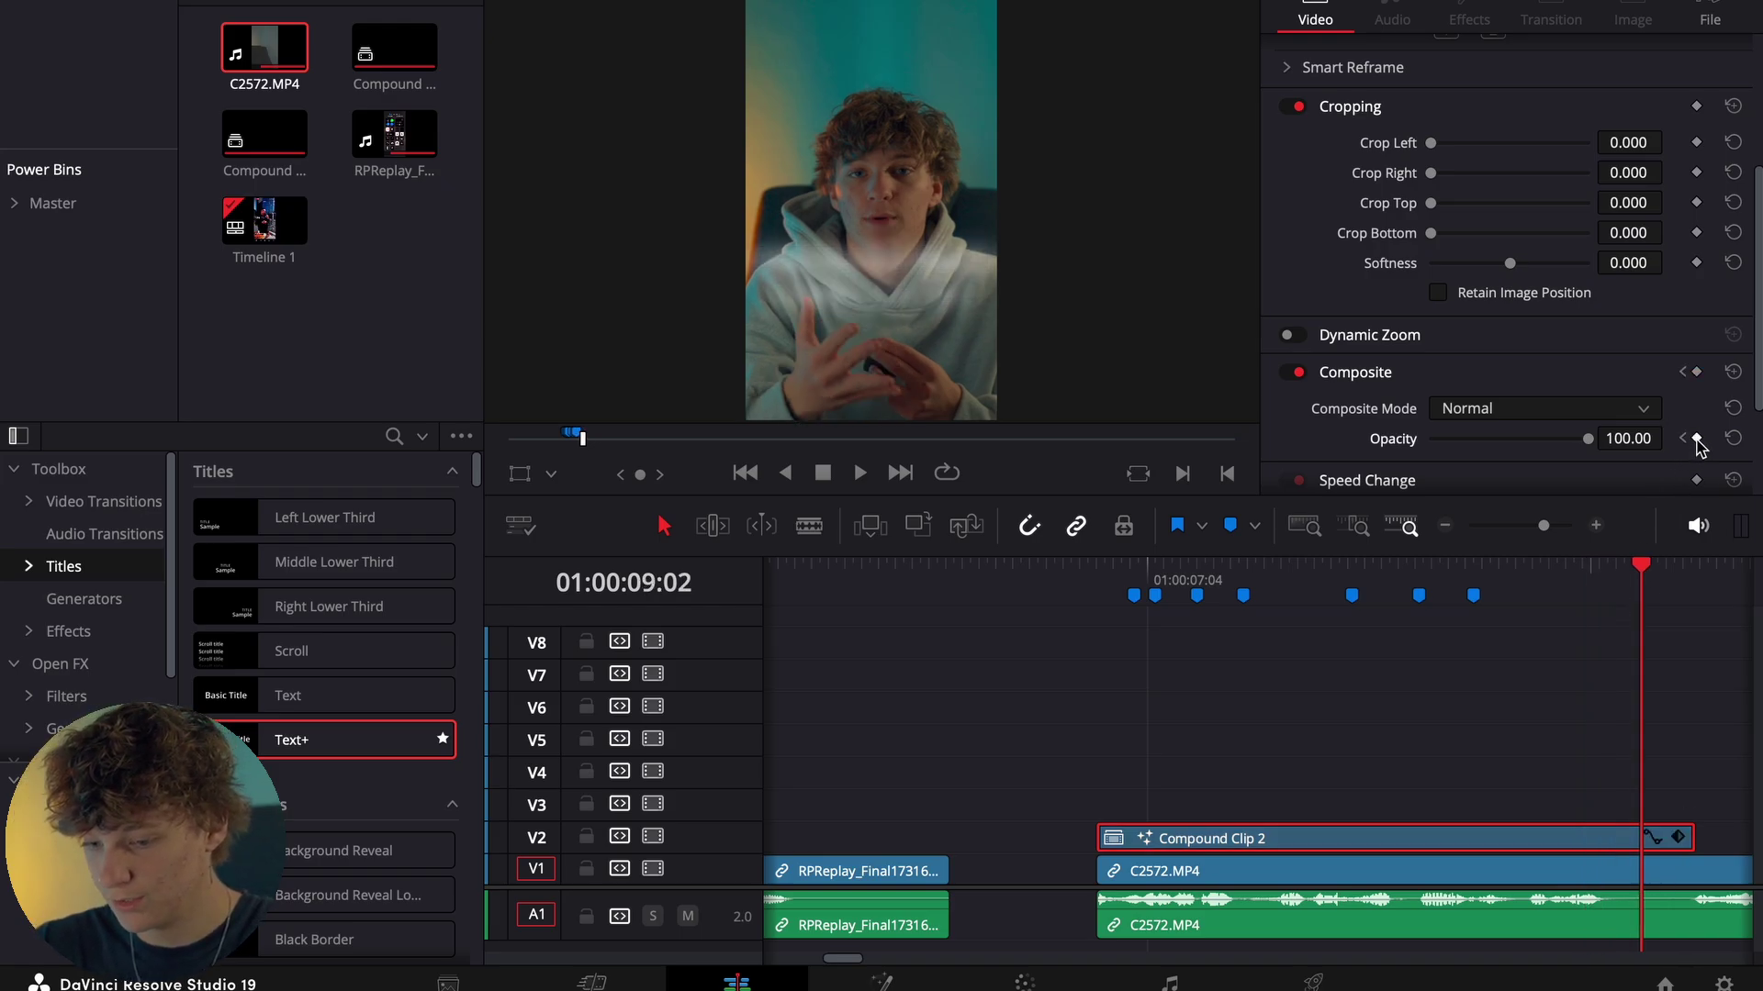
left_click(1657, 589)
key("Left")
key("Left")
key("Left")
left_click(1656, 582)
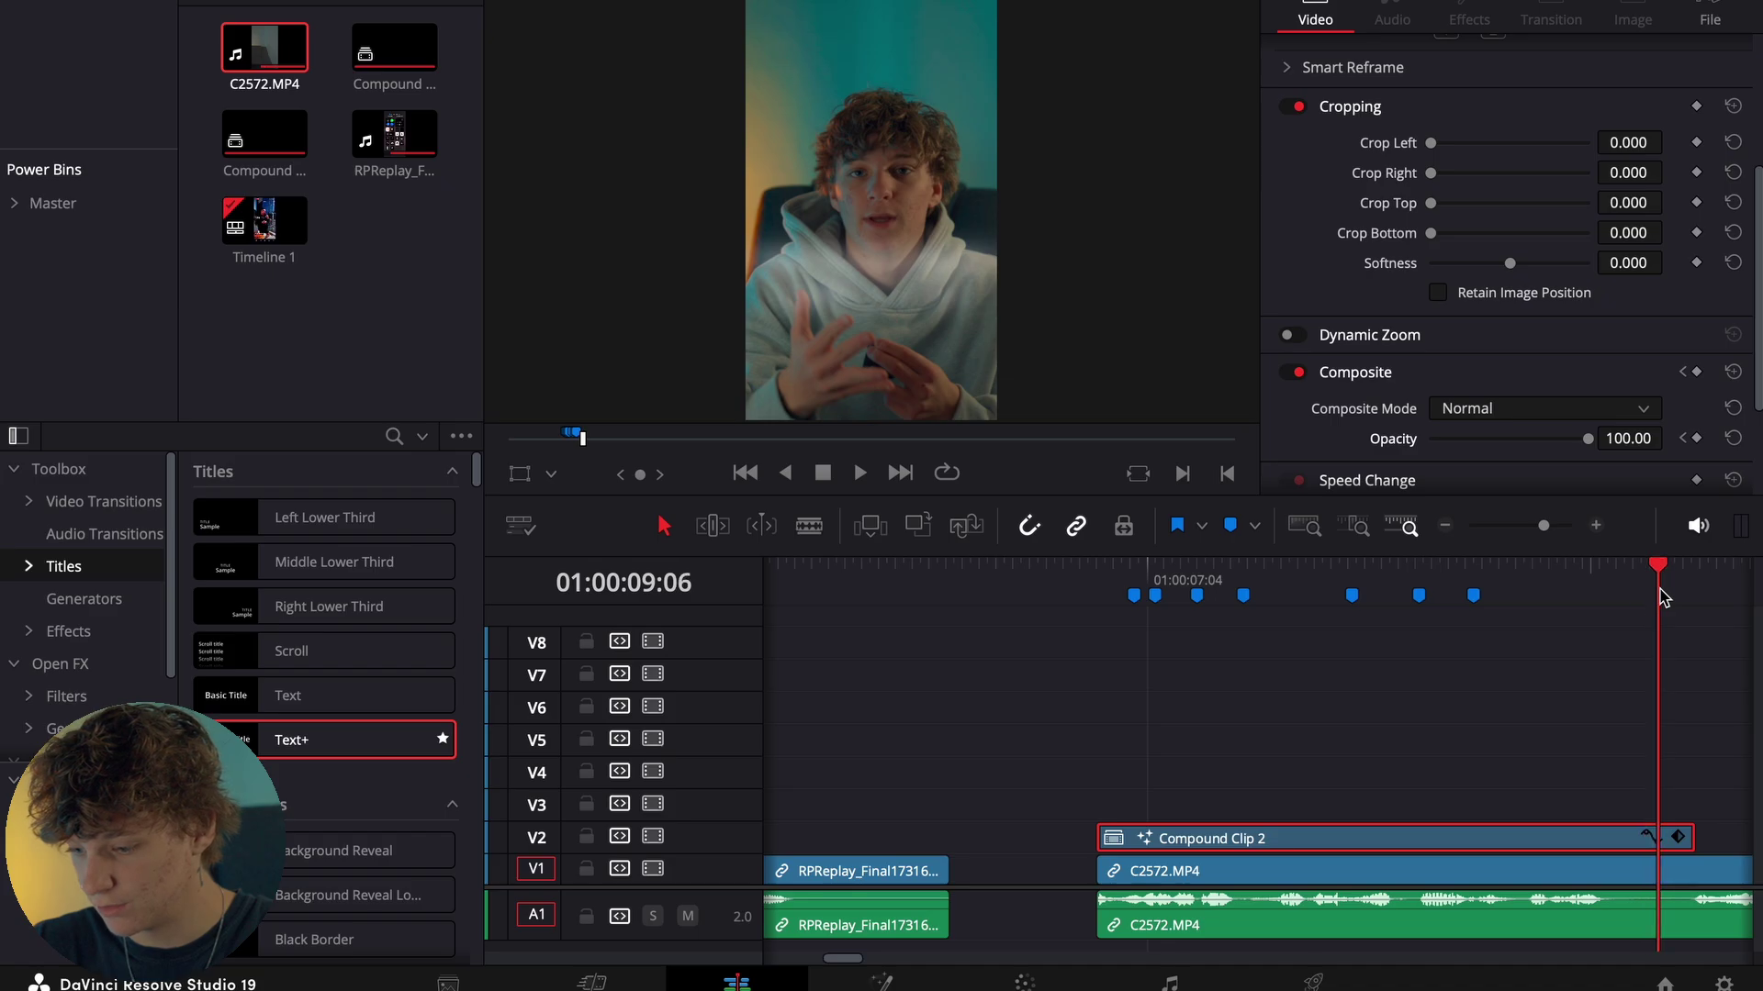
Play back the caption's opacity fade-out from 01:00:08:48.
left_click(1581, 588)
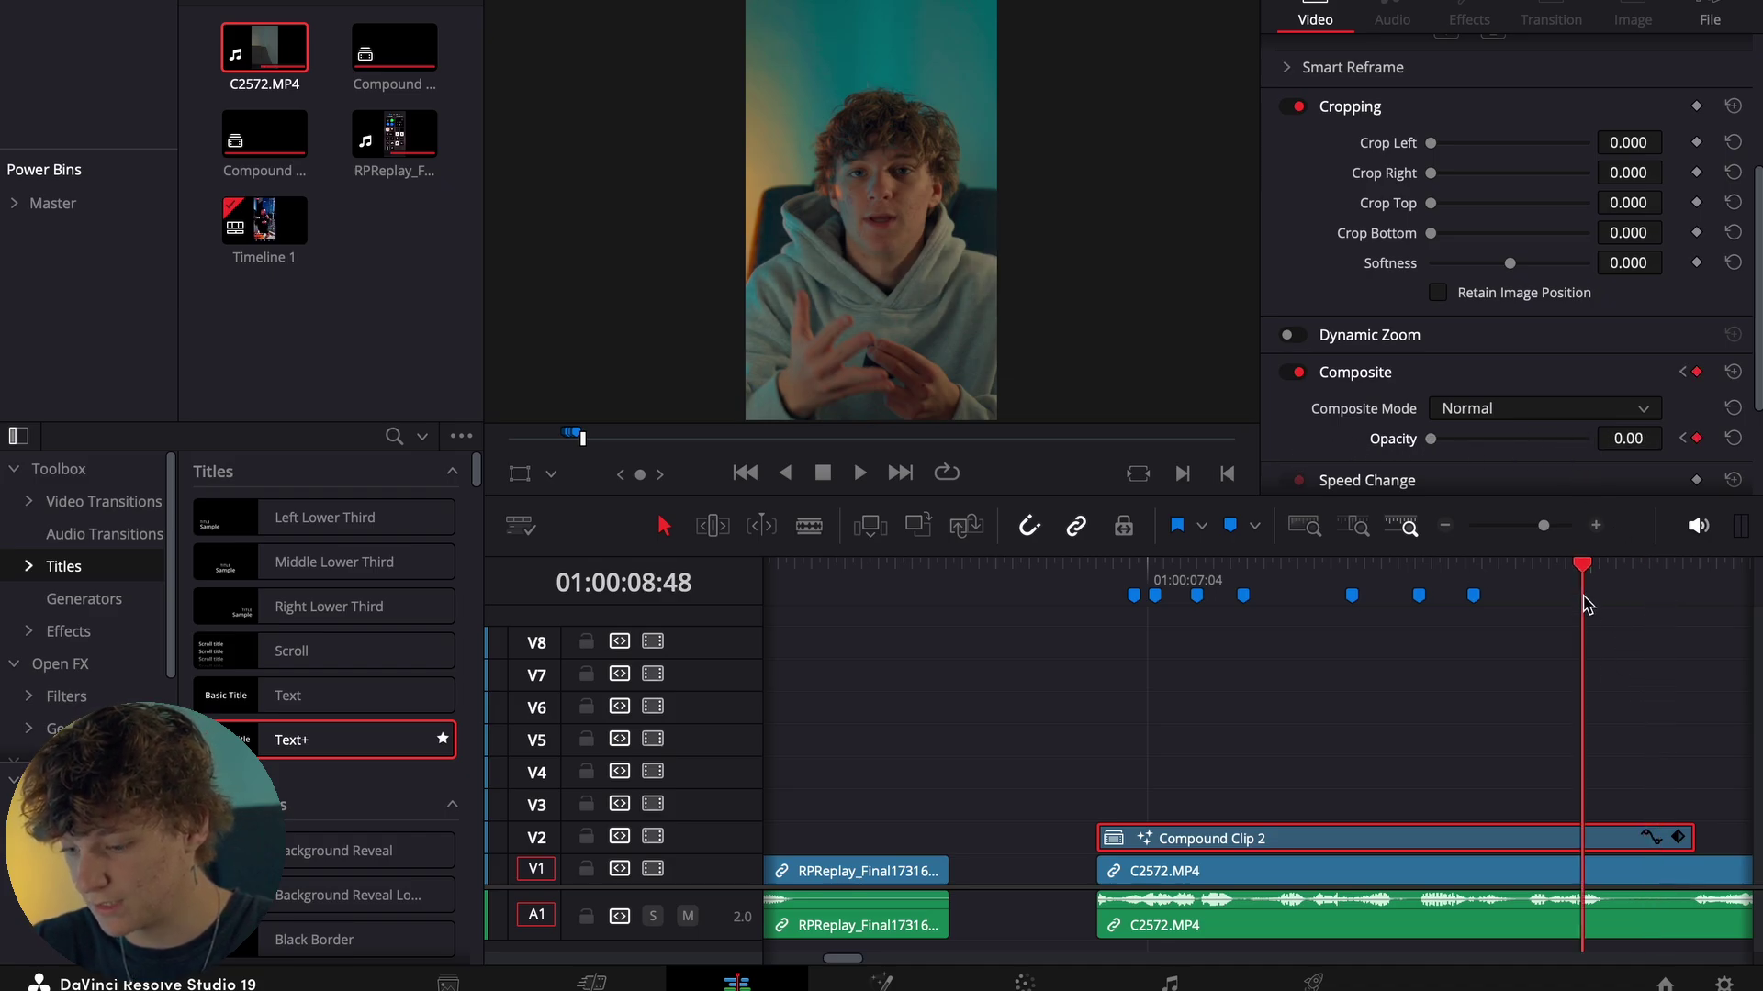
key("space")
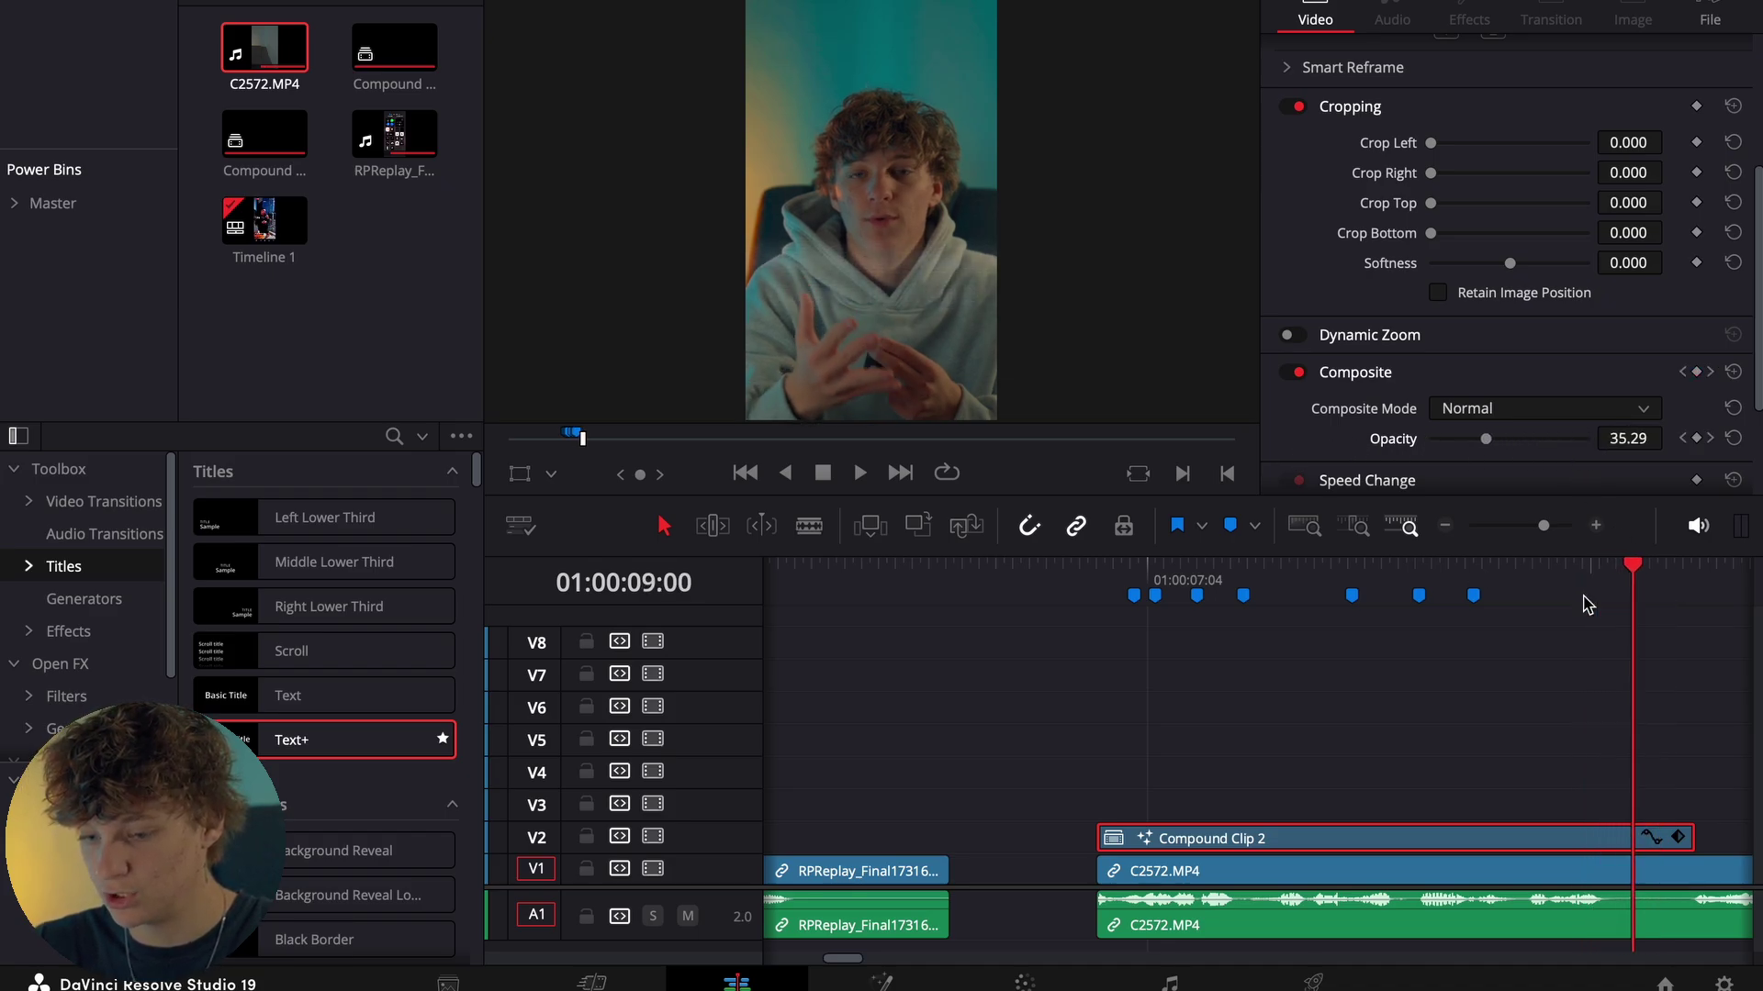
mouse_move(1605, 613)
left_mouse_down()
mouse_move(1538, 602)
mouse_move(1600, 614)
left_mouse_up()
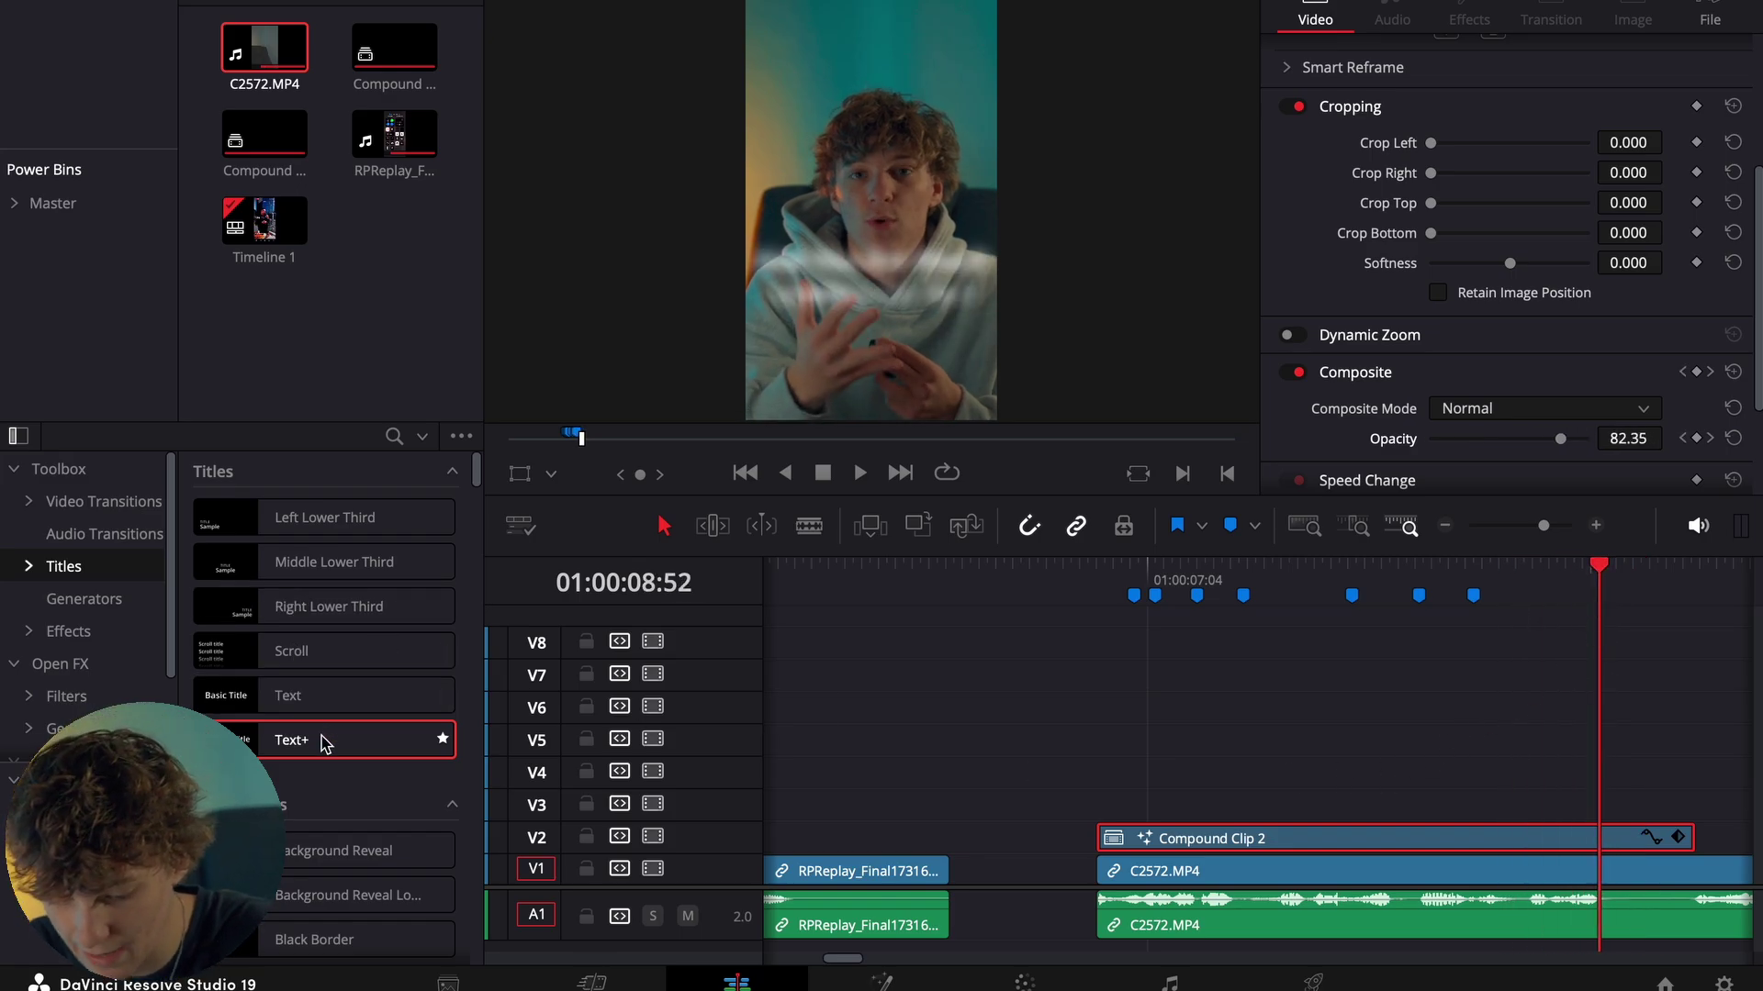
Add a Text+ title on V3 above the caption clip, starting at 01:00:08:45.
left_click_drag(327, 735, 1588, 810)
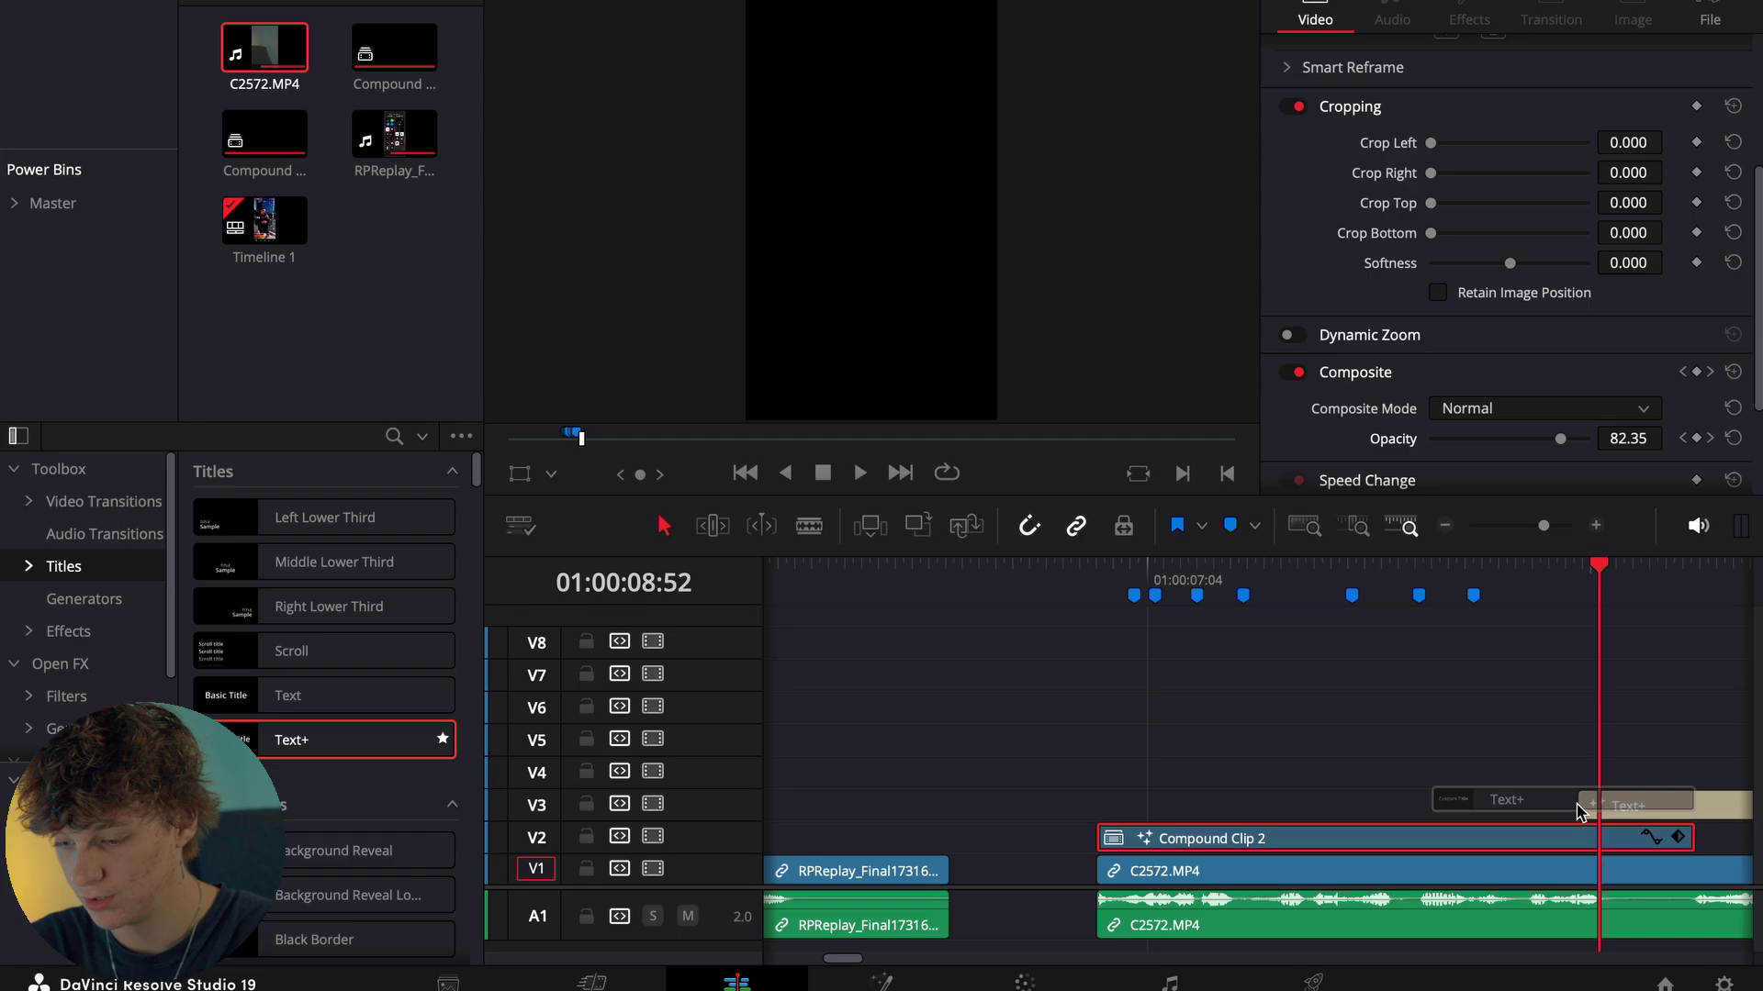
left_click(1539, 609)
key("Right")
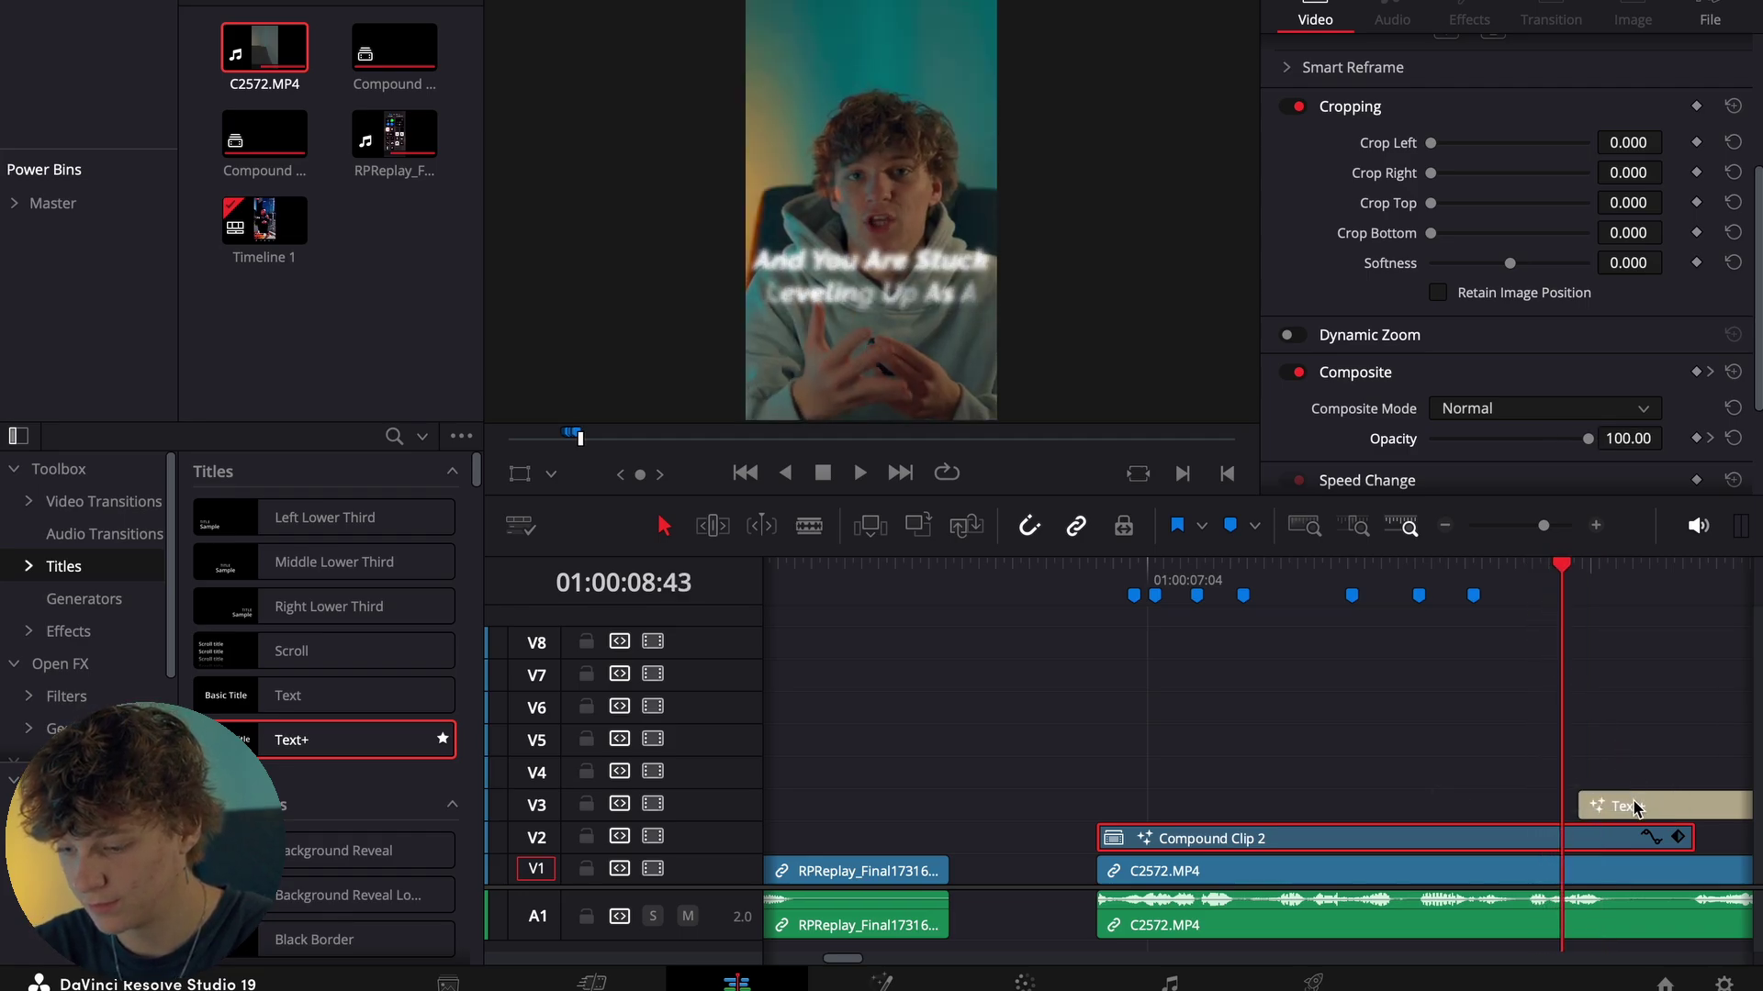
key("Right")
key("Right")
left_click_drag(1634, 801, 1617, 803)
Cut the new title at 01:00:09:15, where the caption clip ends, and delete the remainder.
scroll(1617, 803, "right", 3)
left_click(1531, 589)
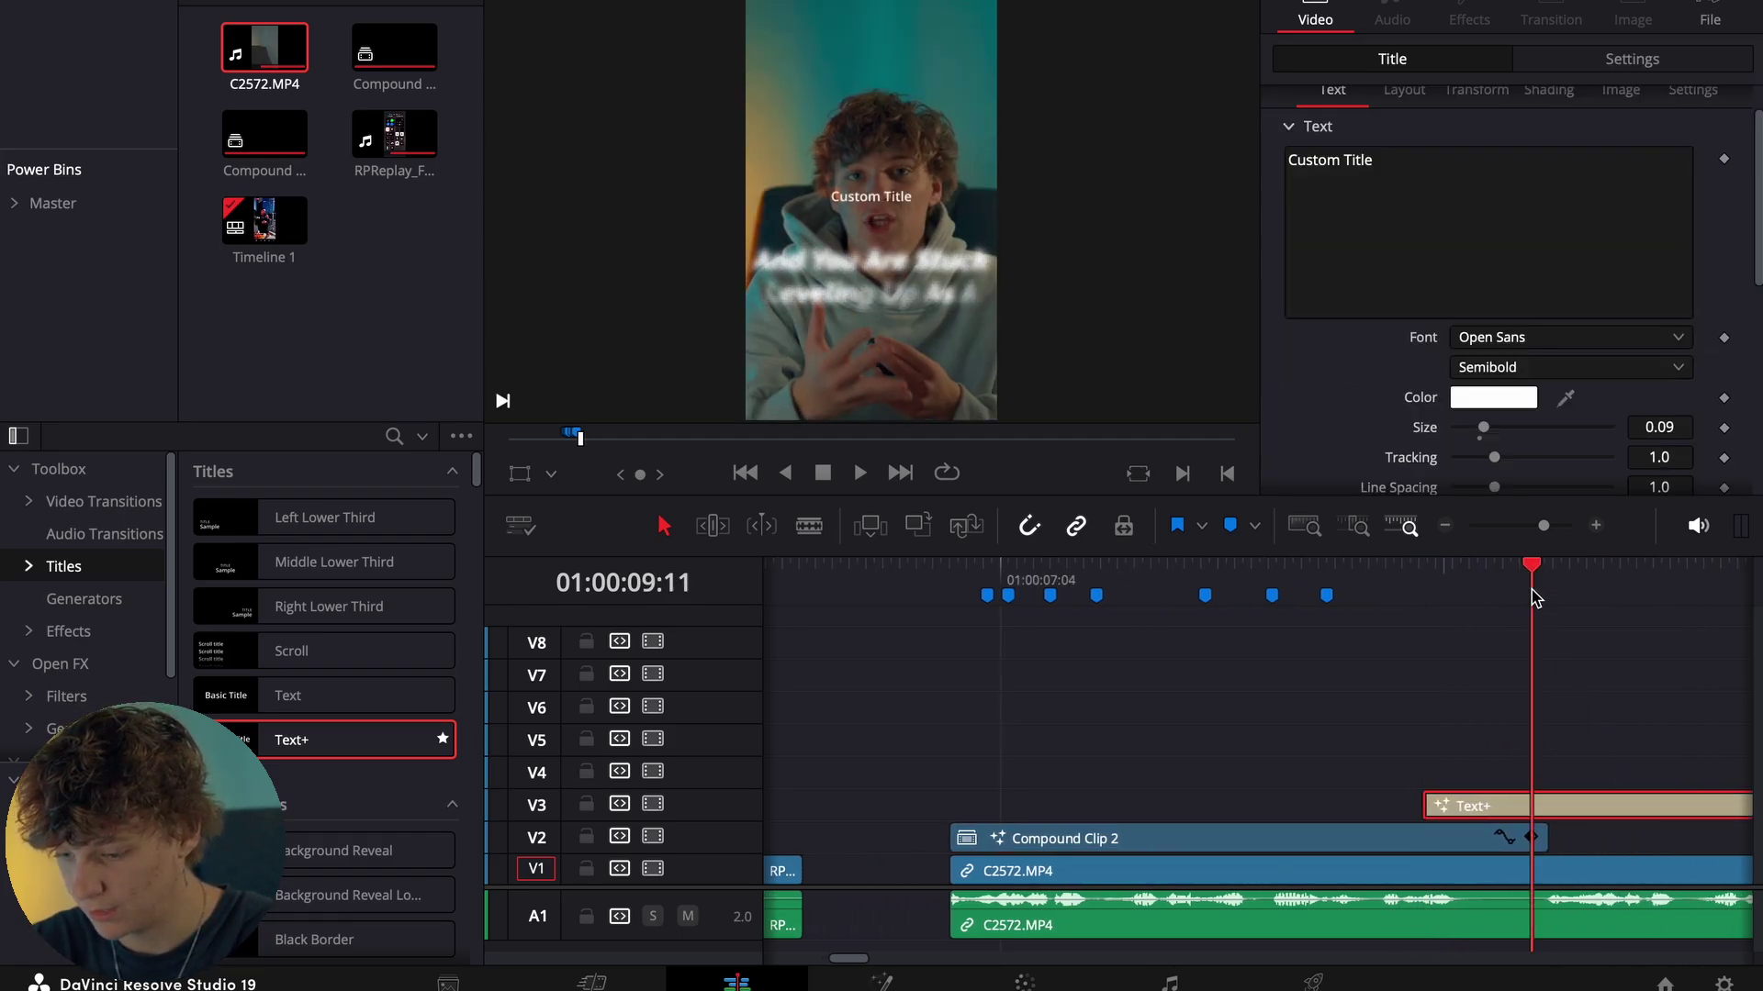
left_click(1550, 593)
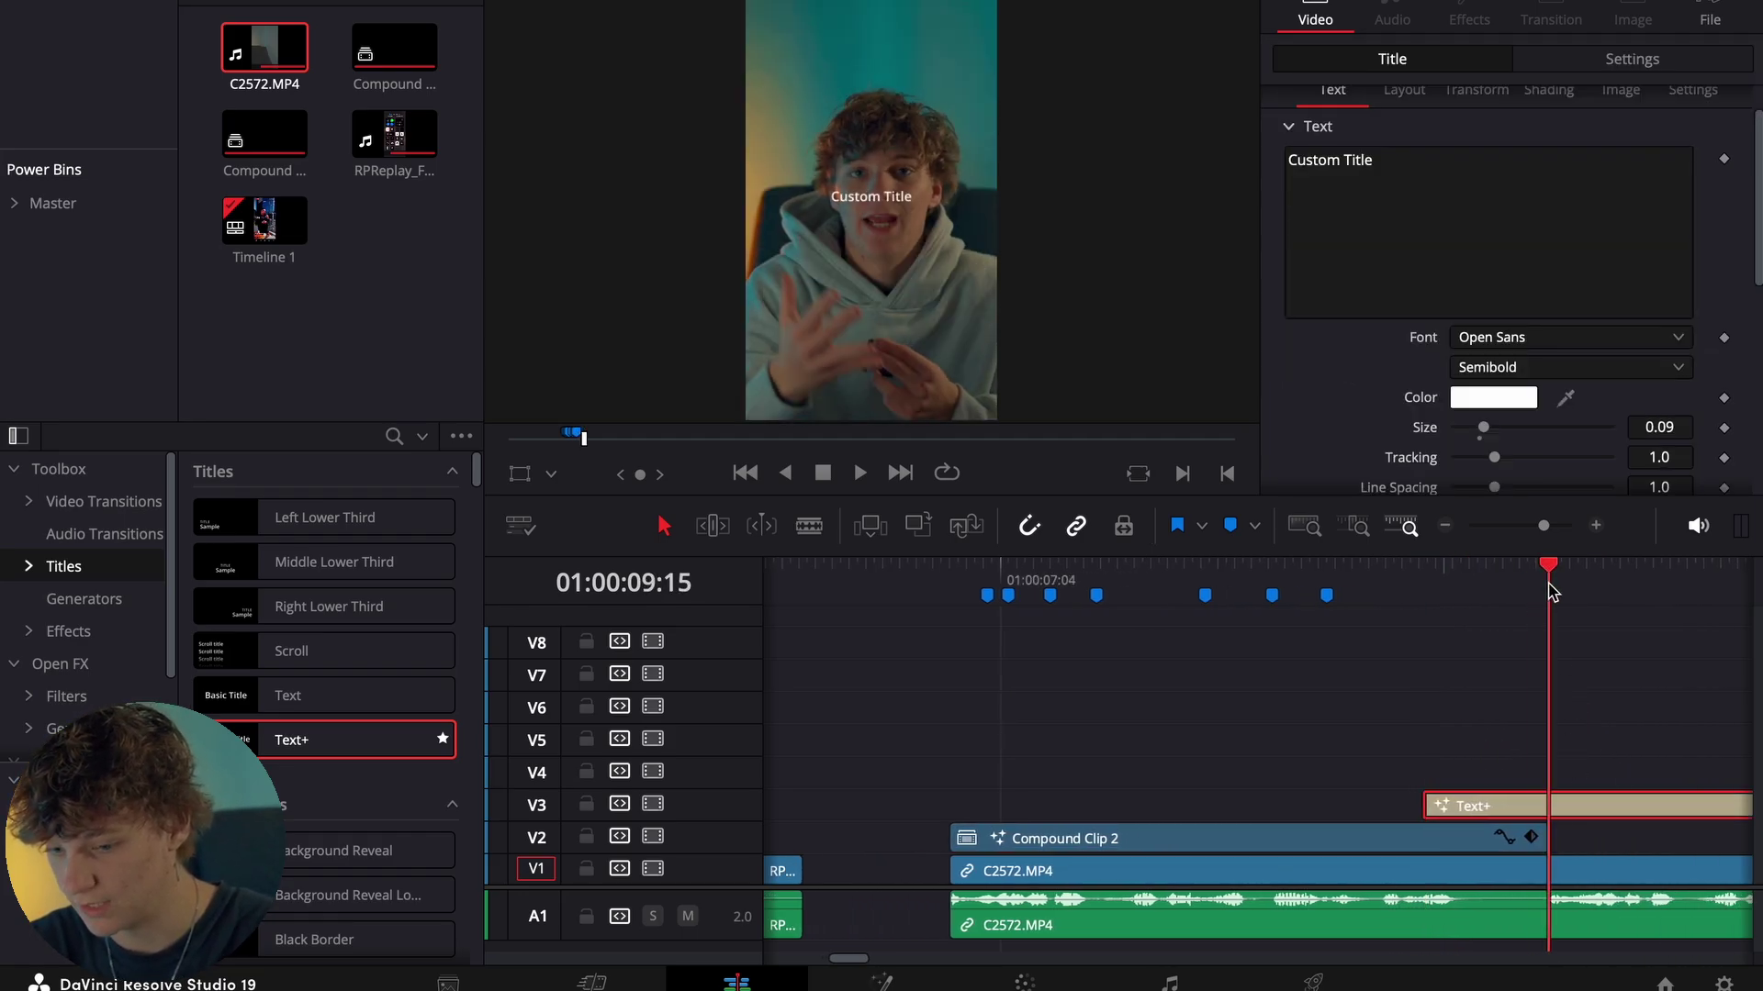
key("super+b")
left_click(1578, 804)
key("BackSpace")
Set the V3 title's font to Raleway Black Italic and its text to VIDEO EDITOR.
left_click(1424, 592)
left_click(1490, 810)
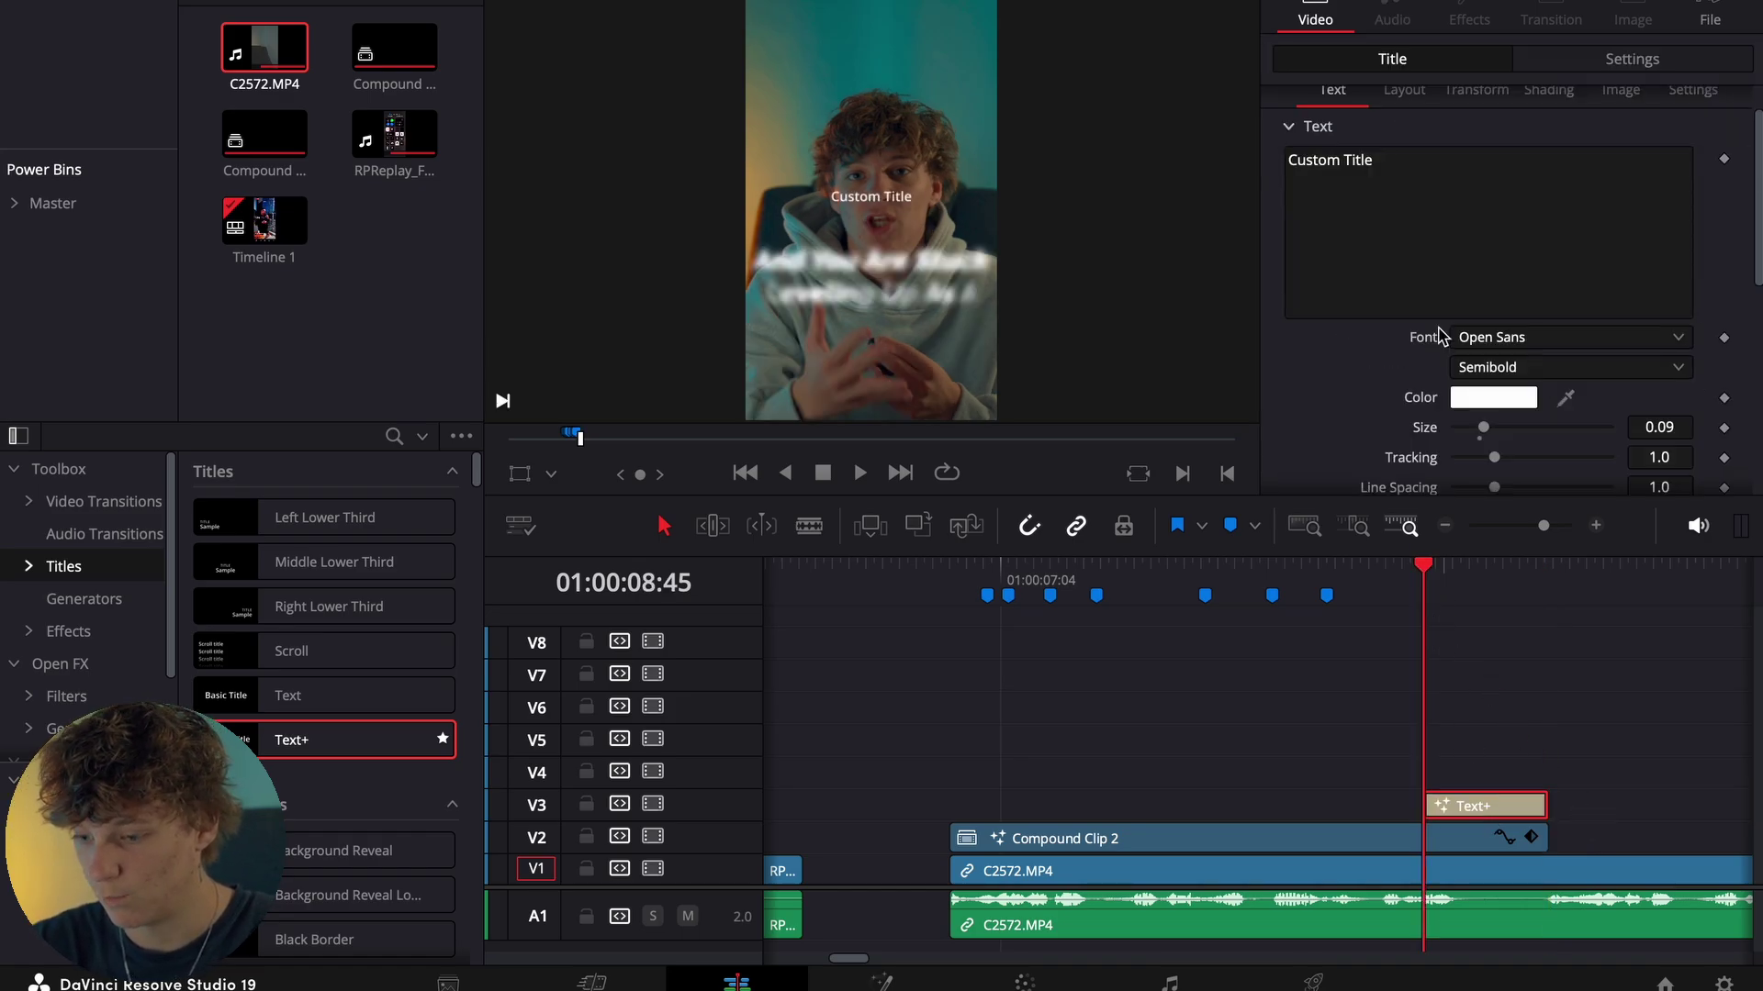
left_click(1503, 354)
scroll(1503, 352, "down", 3)
left_click(1503, 351)
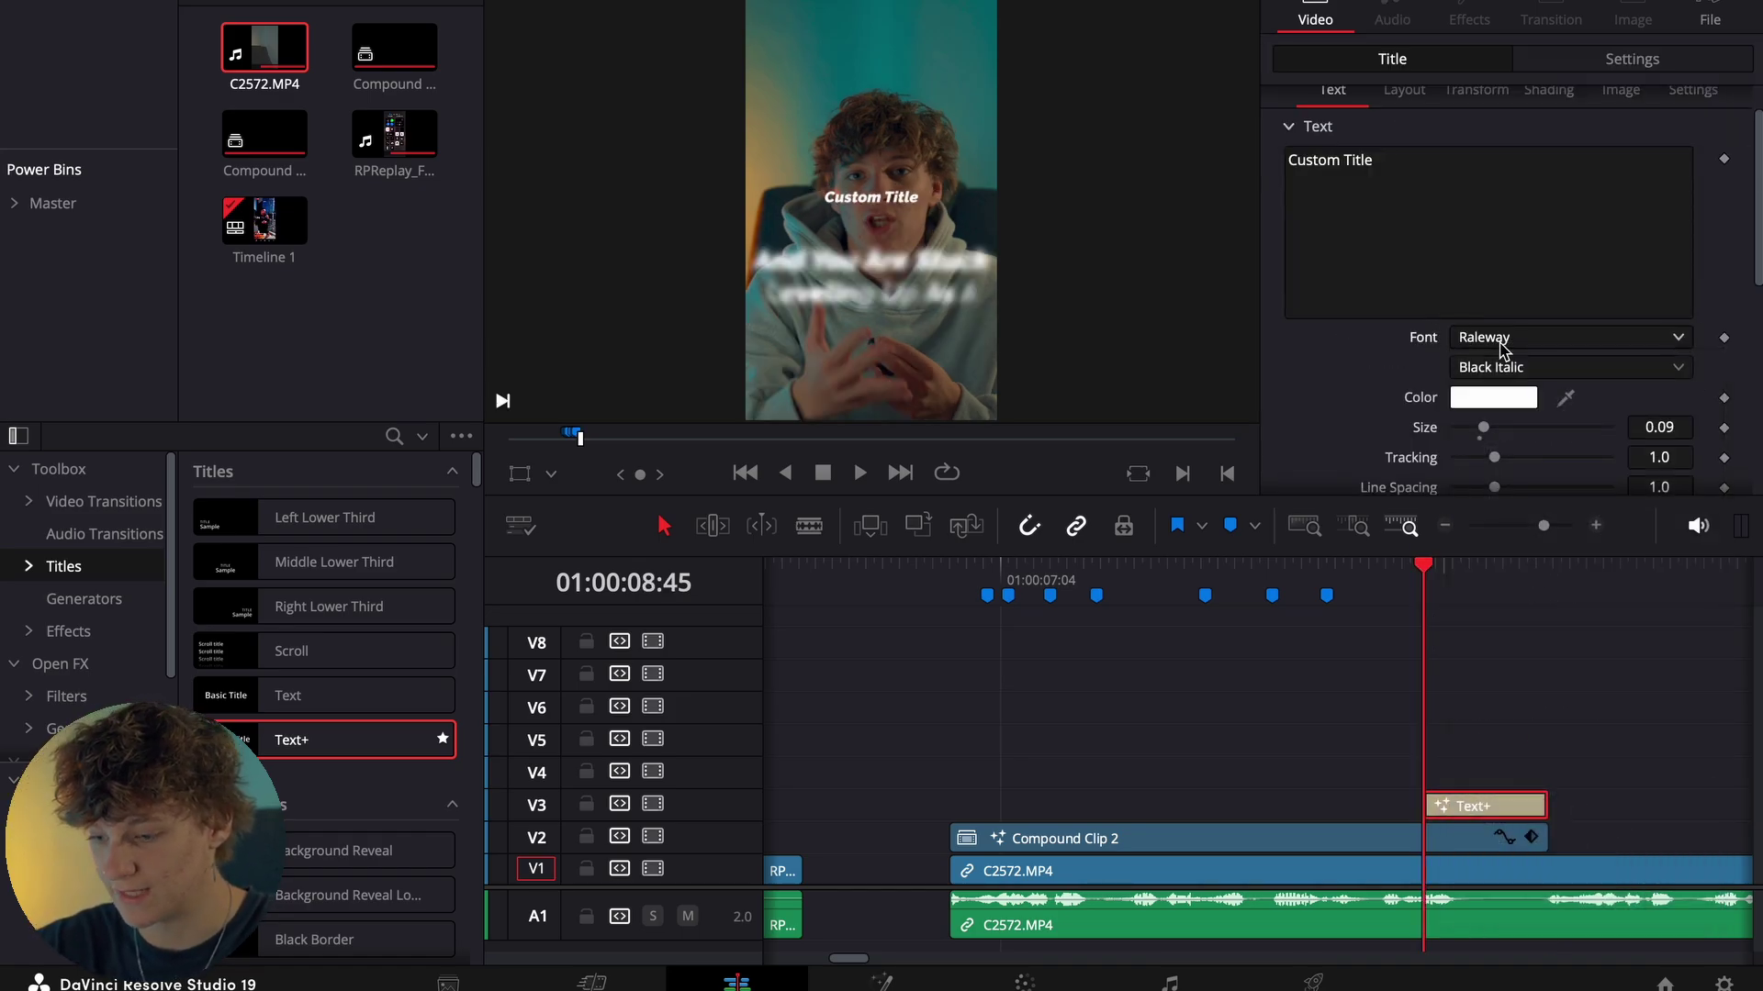
left_click(1498, 367)
left_click(1499, 610)
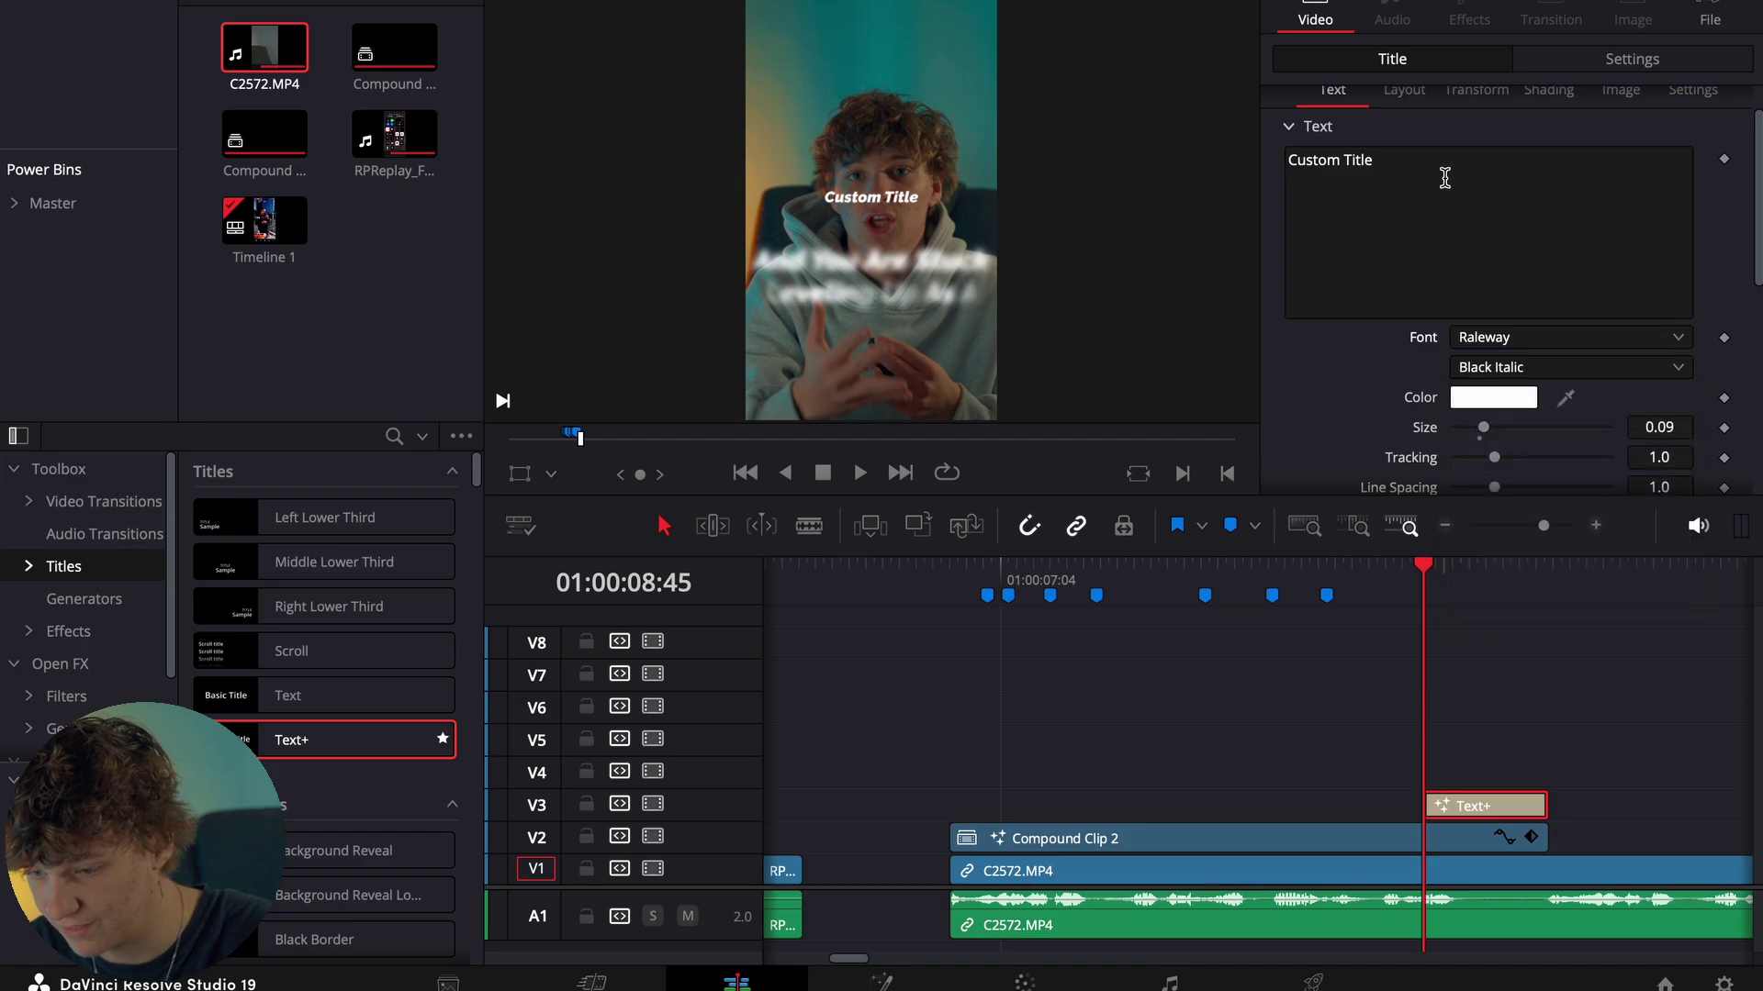
left_click_drag(1441, 177, 1106, 156)
type("VIDEO EDITOR")
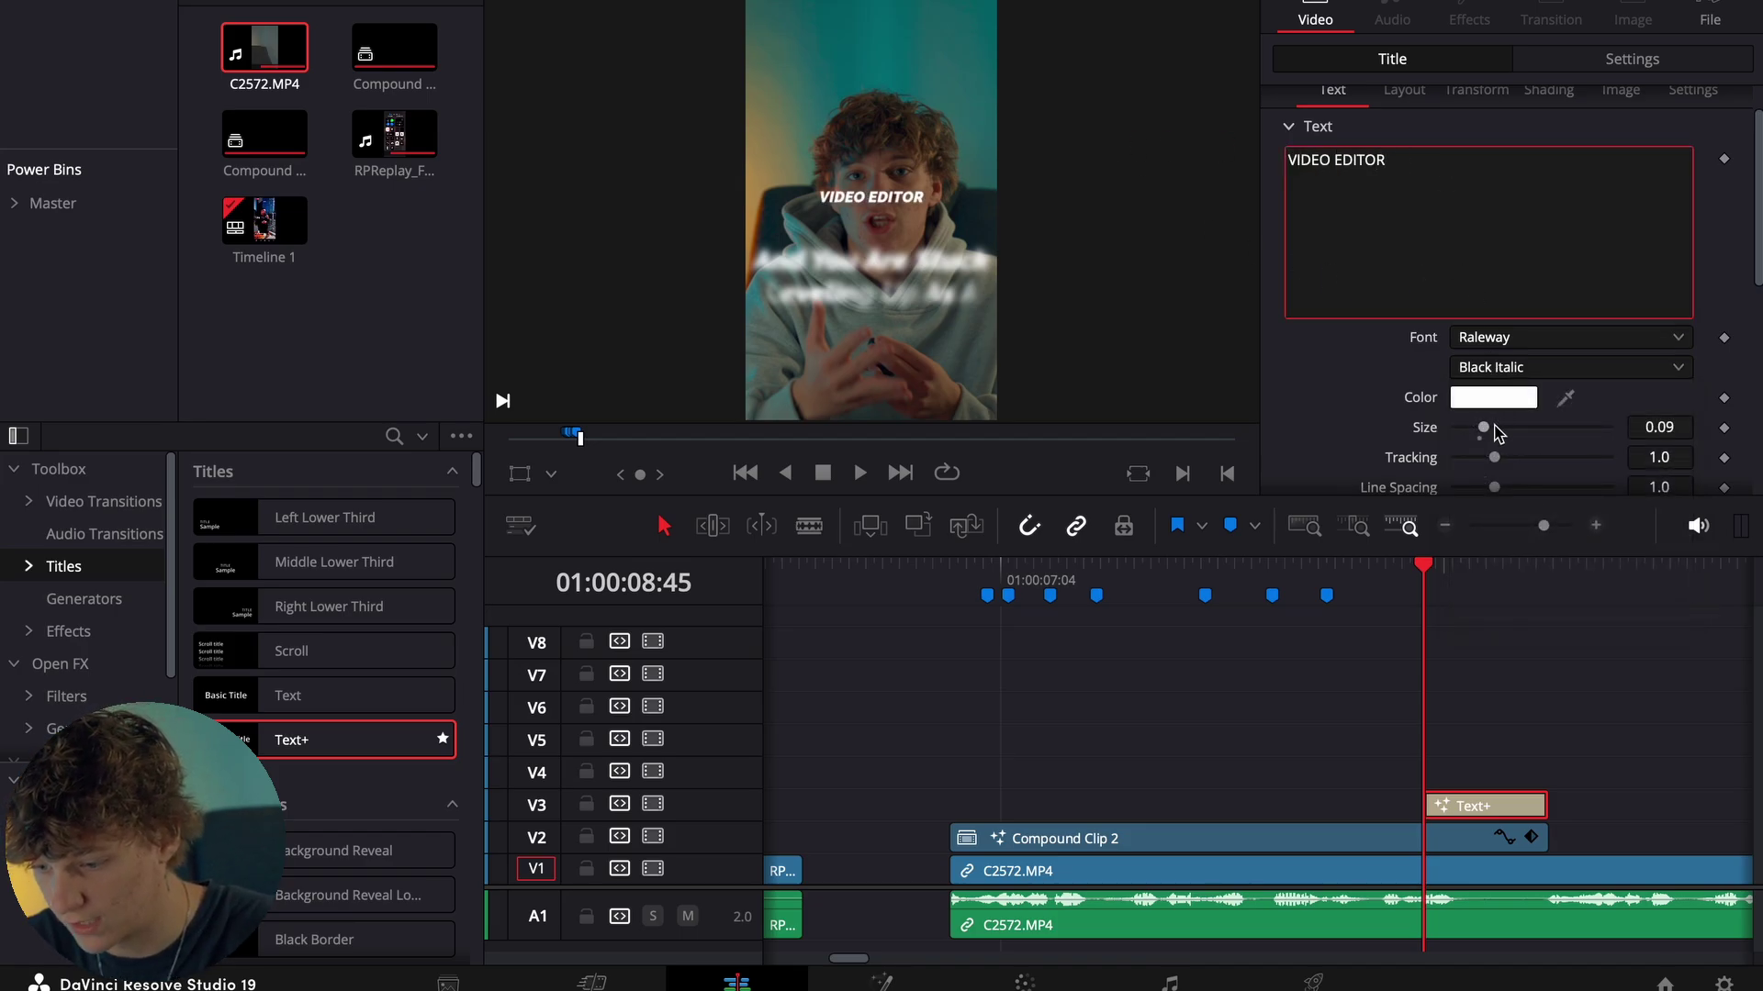
Set the title's size to 0.185 and its vertical center to 0.318.
left_click_drag(1497, 434, 1518, 435)
left_click(1404, 90)
left_click_drag(1649, 191, 1483, 191)
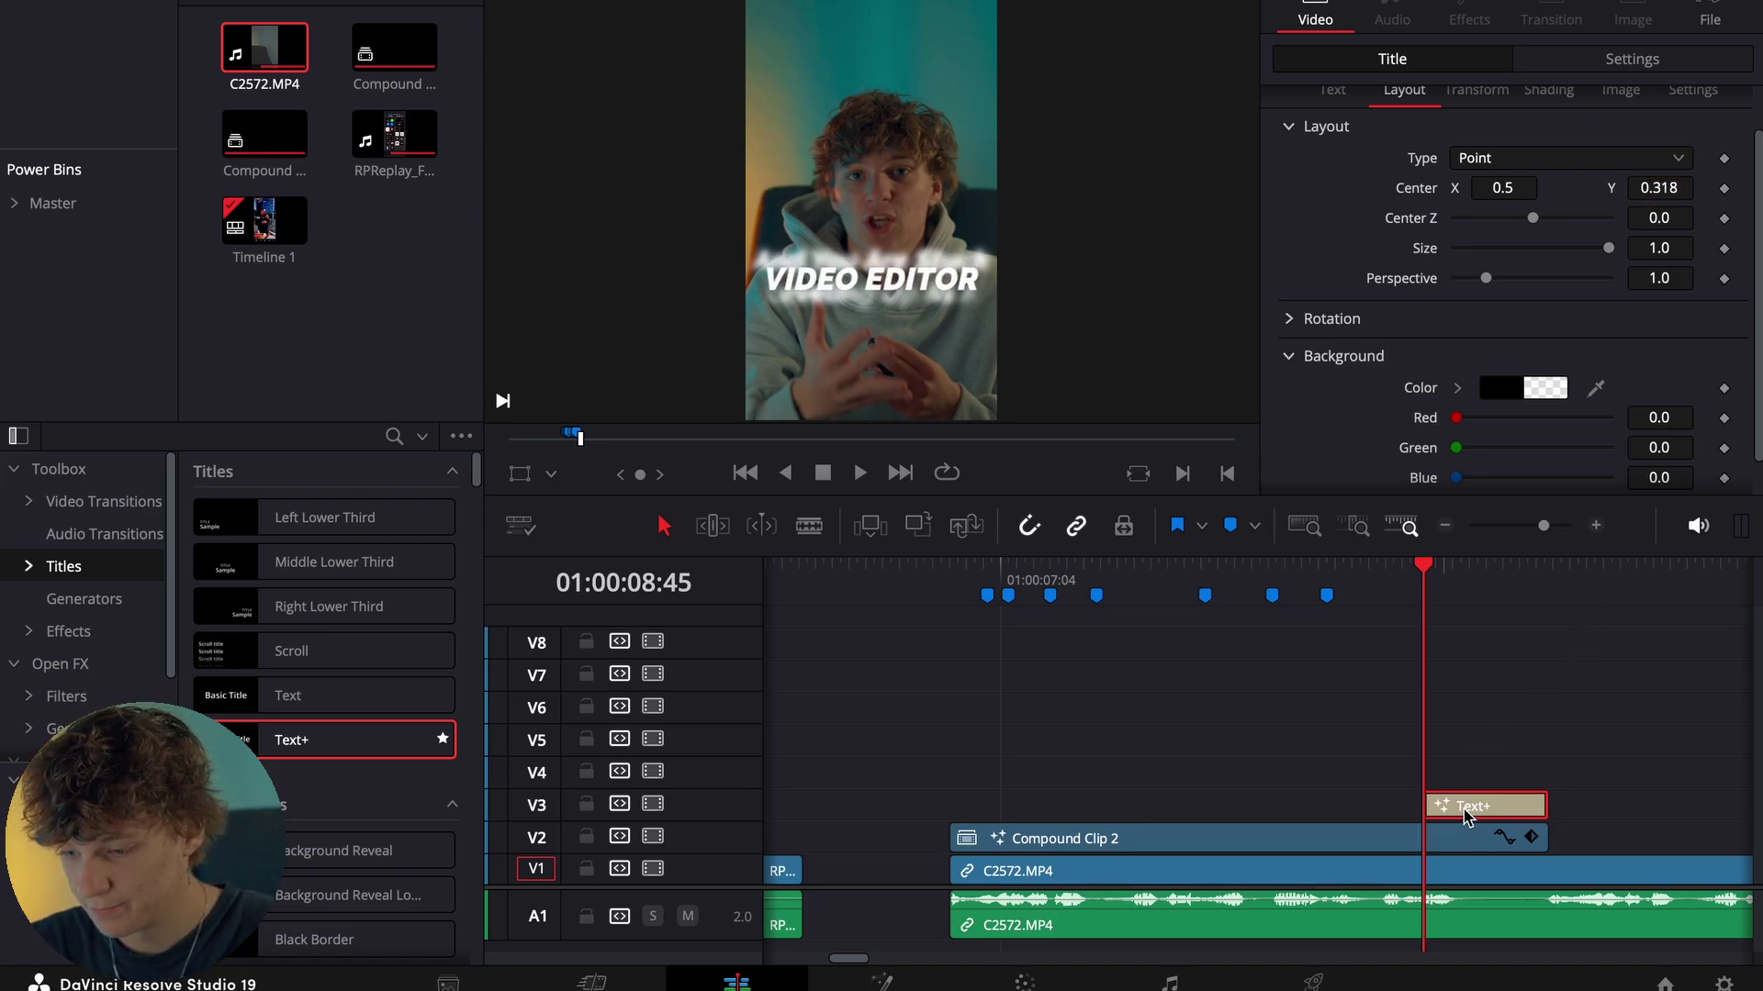
On the Fusion page, add a Glow node to the title with Glow Size 19.7 and Glow 0.465, and return to the Edit page.
left_click(1595, 525)
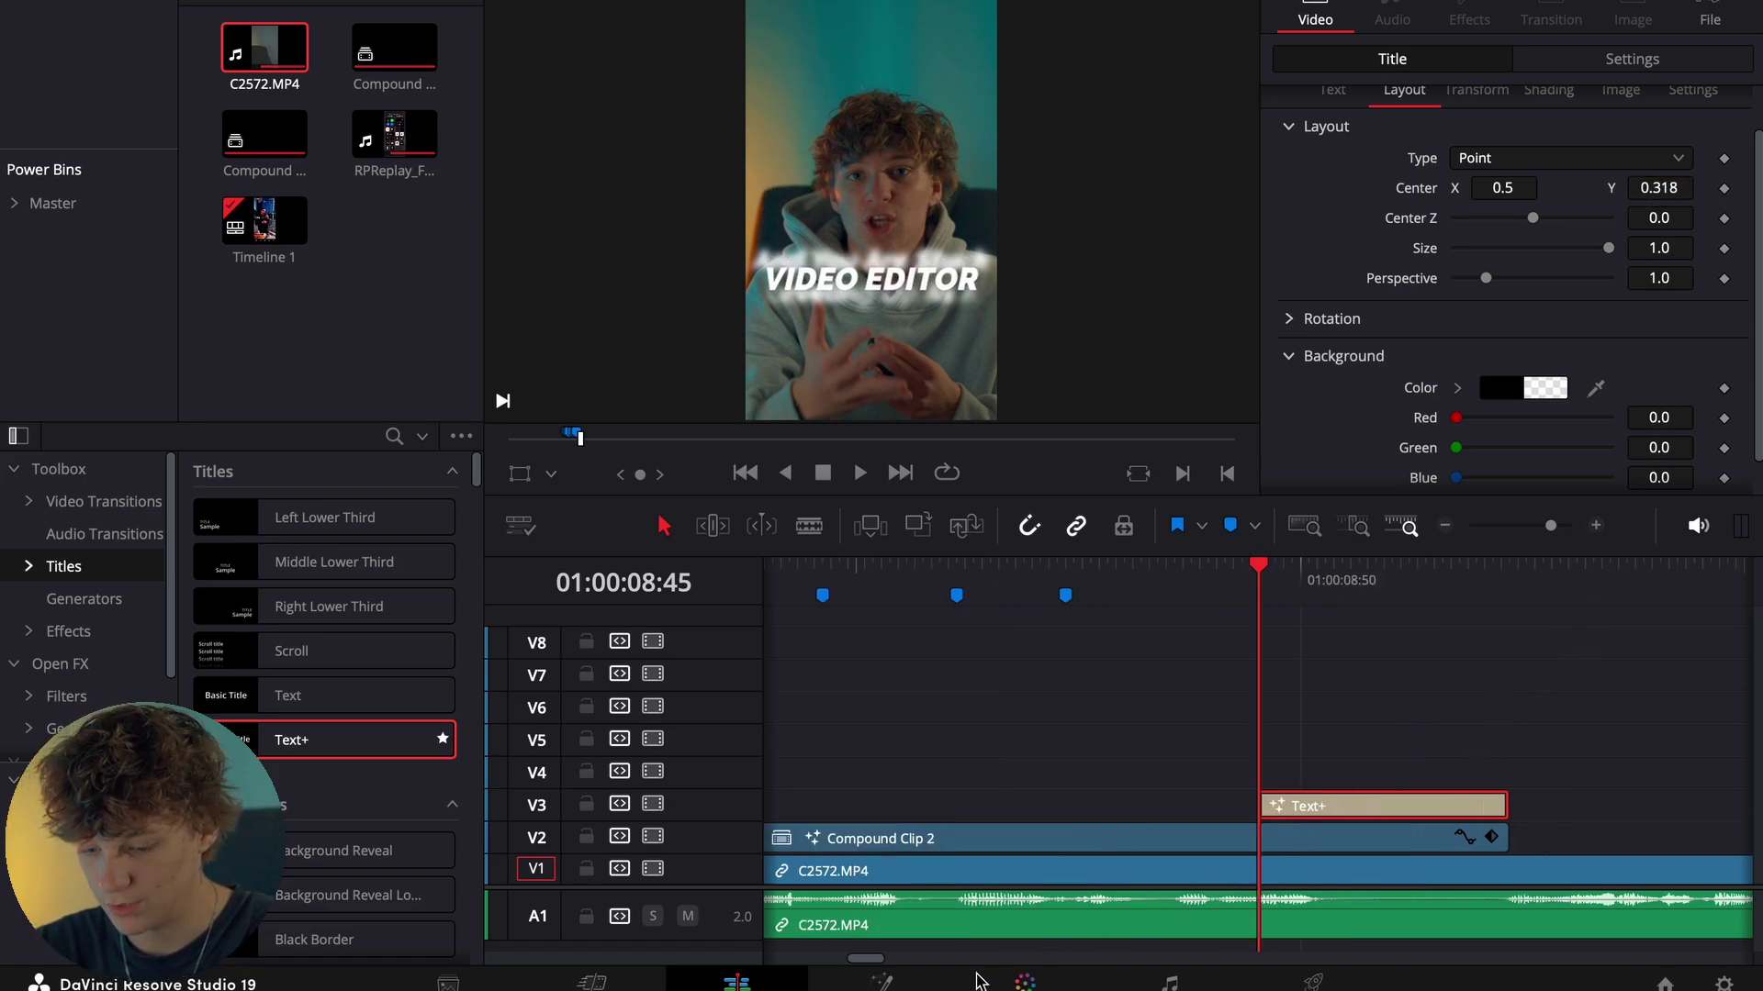
left_click(884, 983)
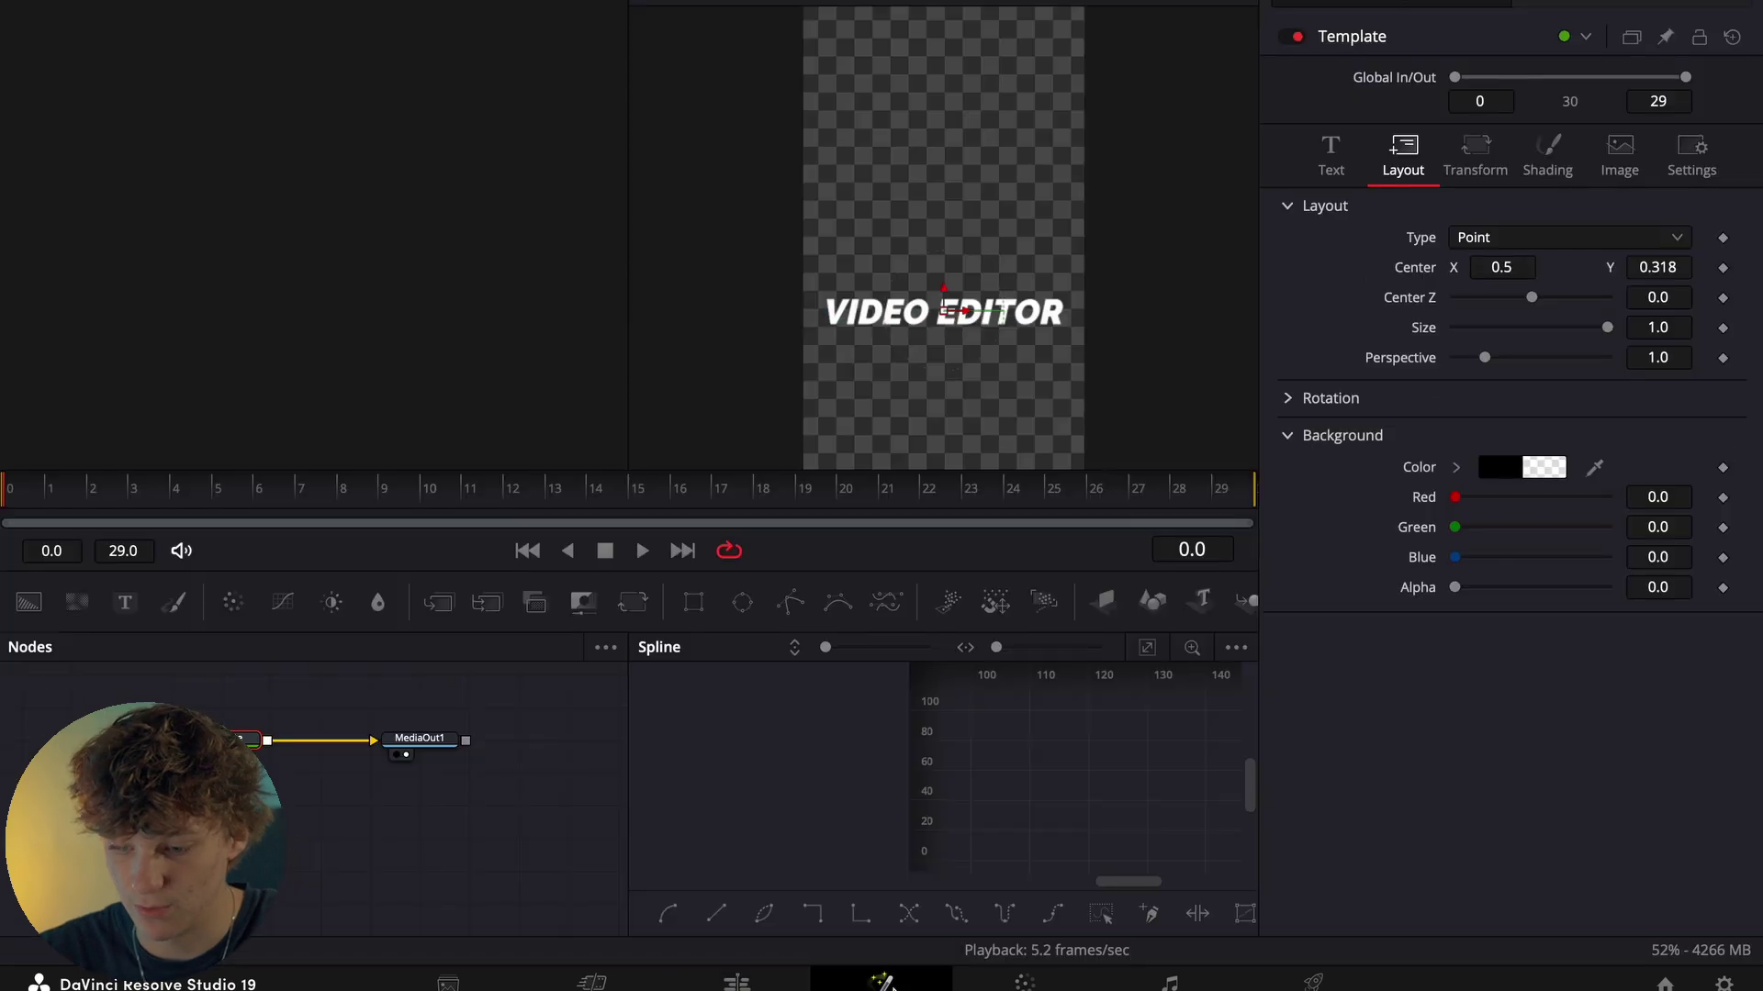
key("shift+space")
type("glo")
key("Return")
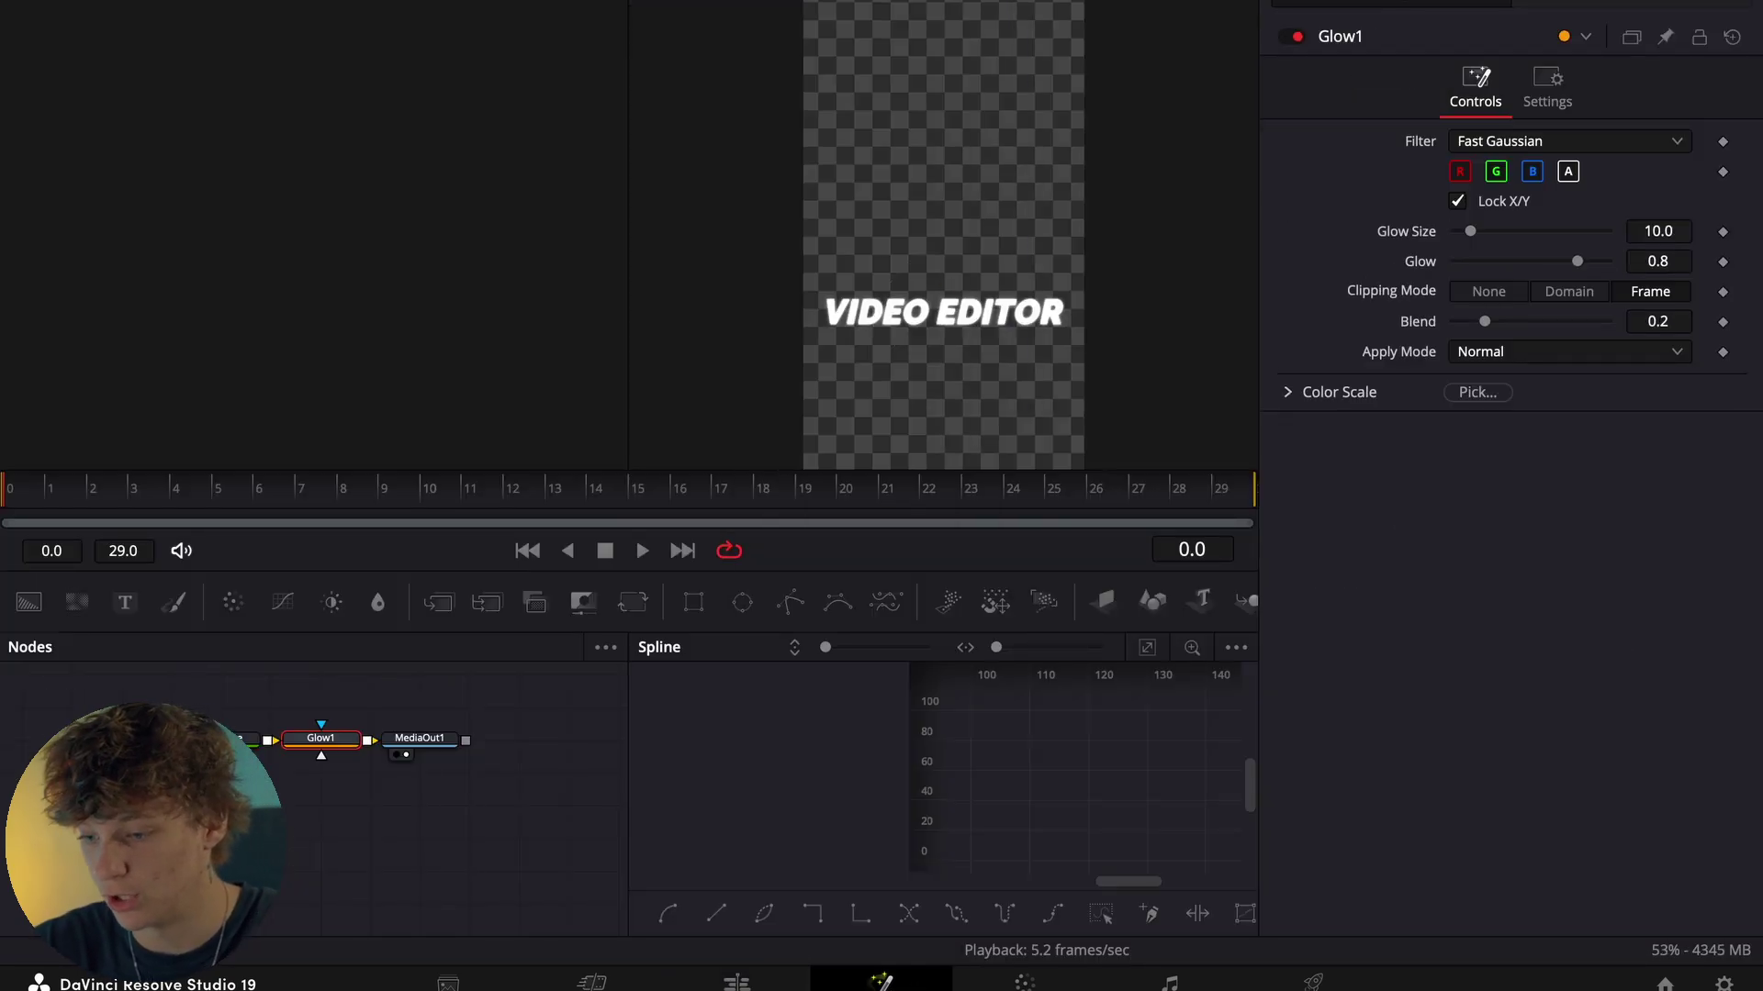
left_click_drag(1468, 232, 1524, 263)
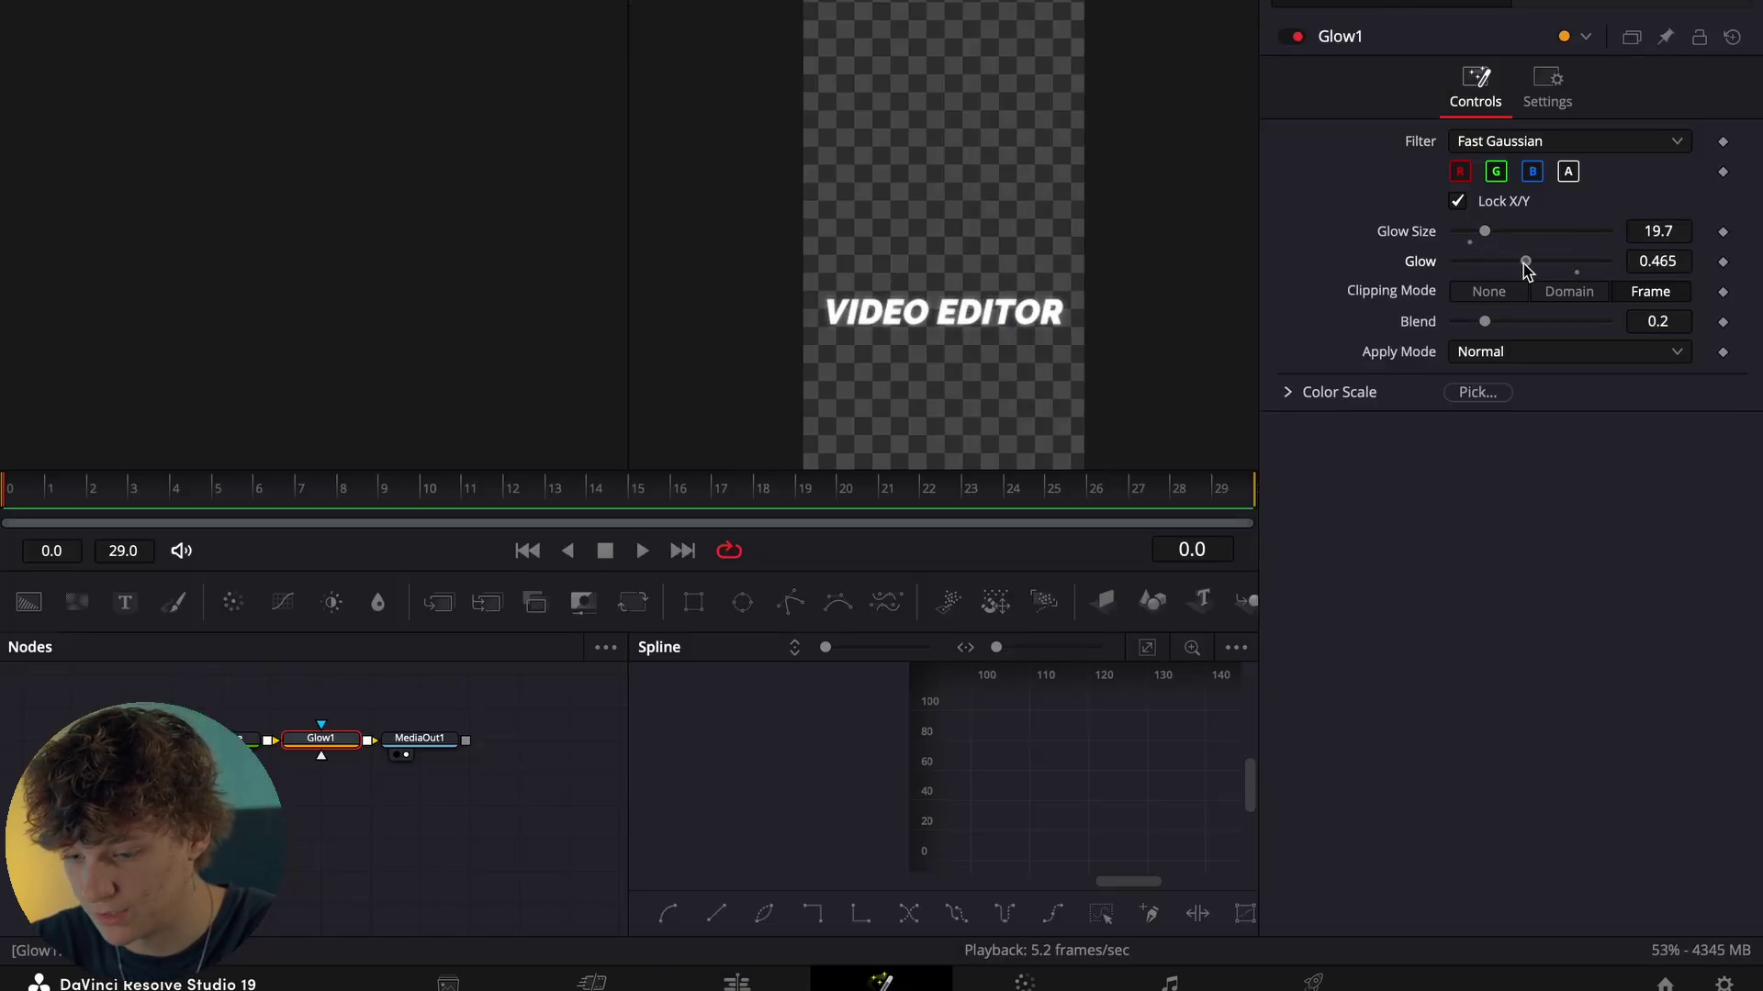
left_click(753, 985)
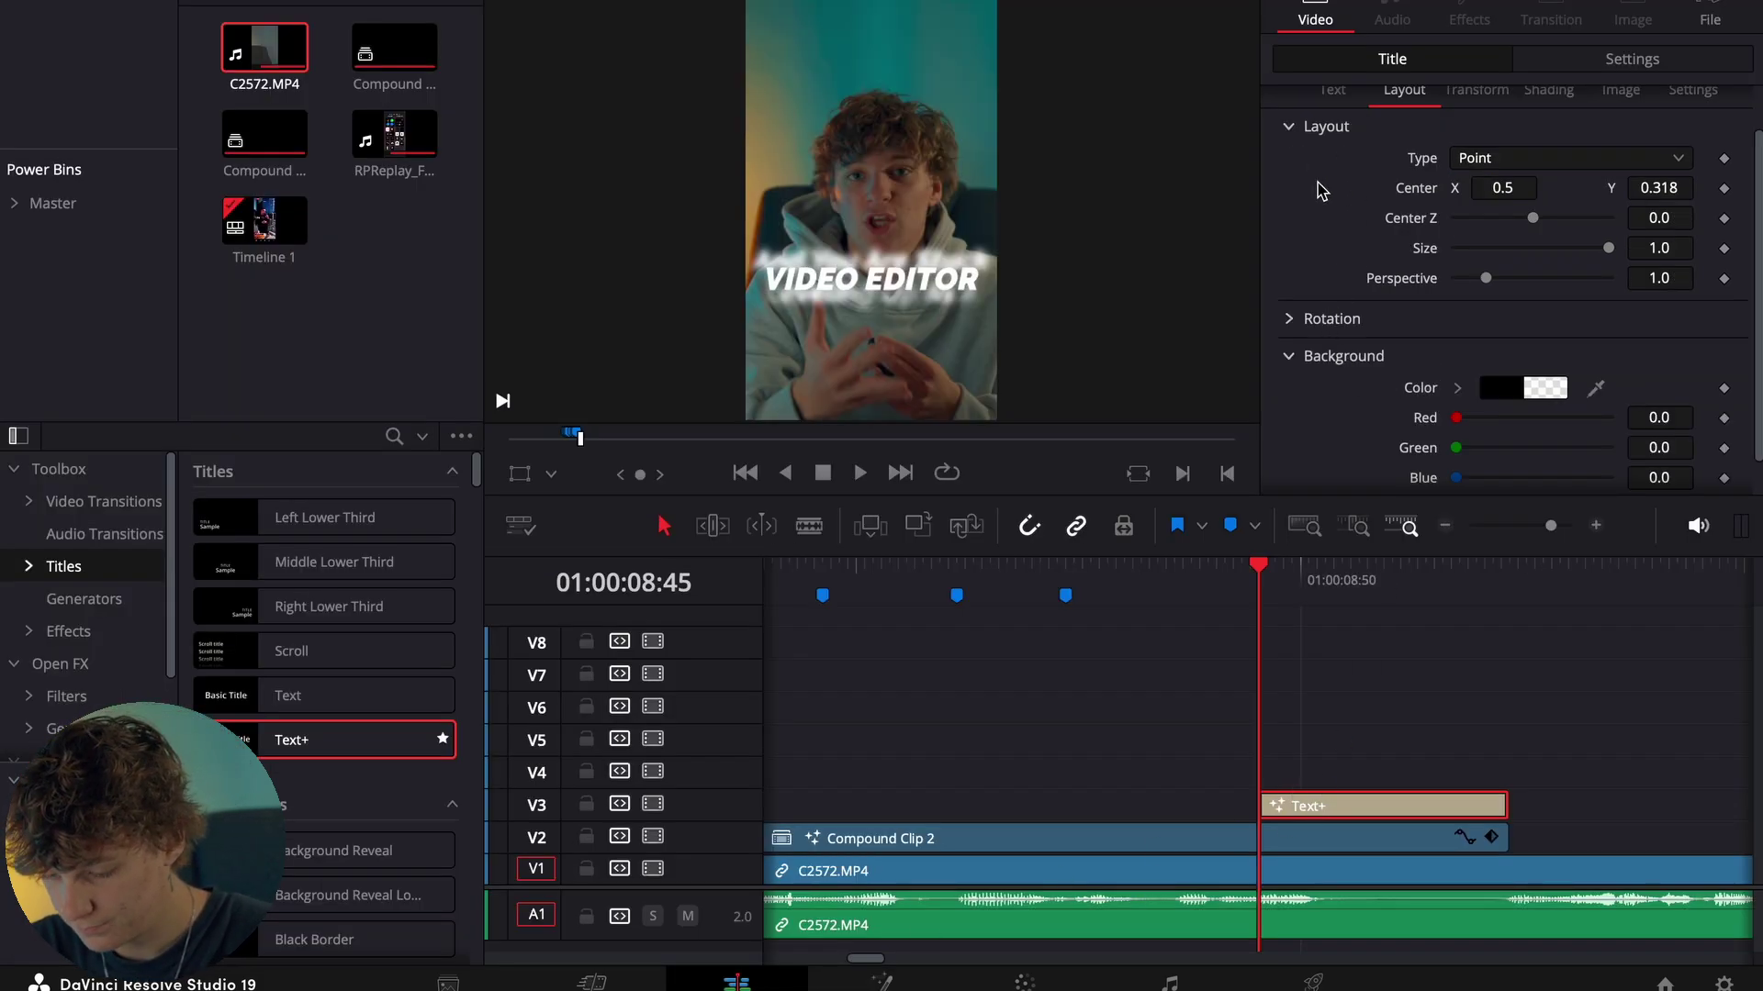
Duplicate the VIDEO EDITOR title onto V4 and trim its start to 01:00:08:58.
key("super+v")
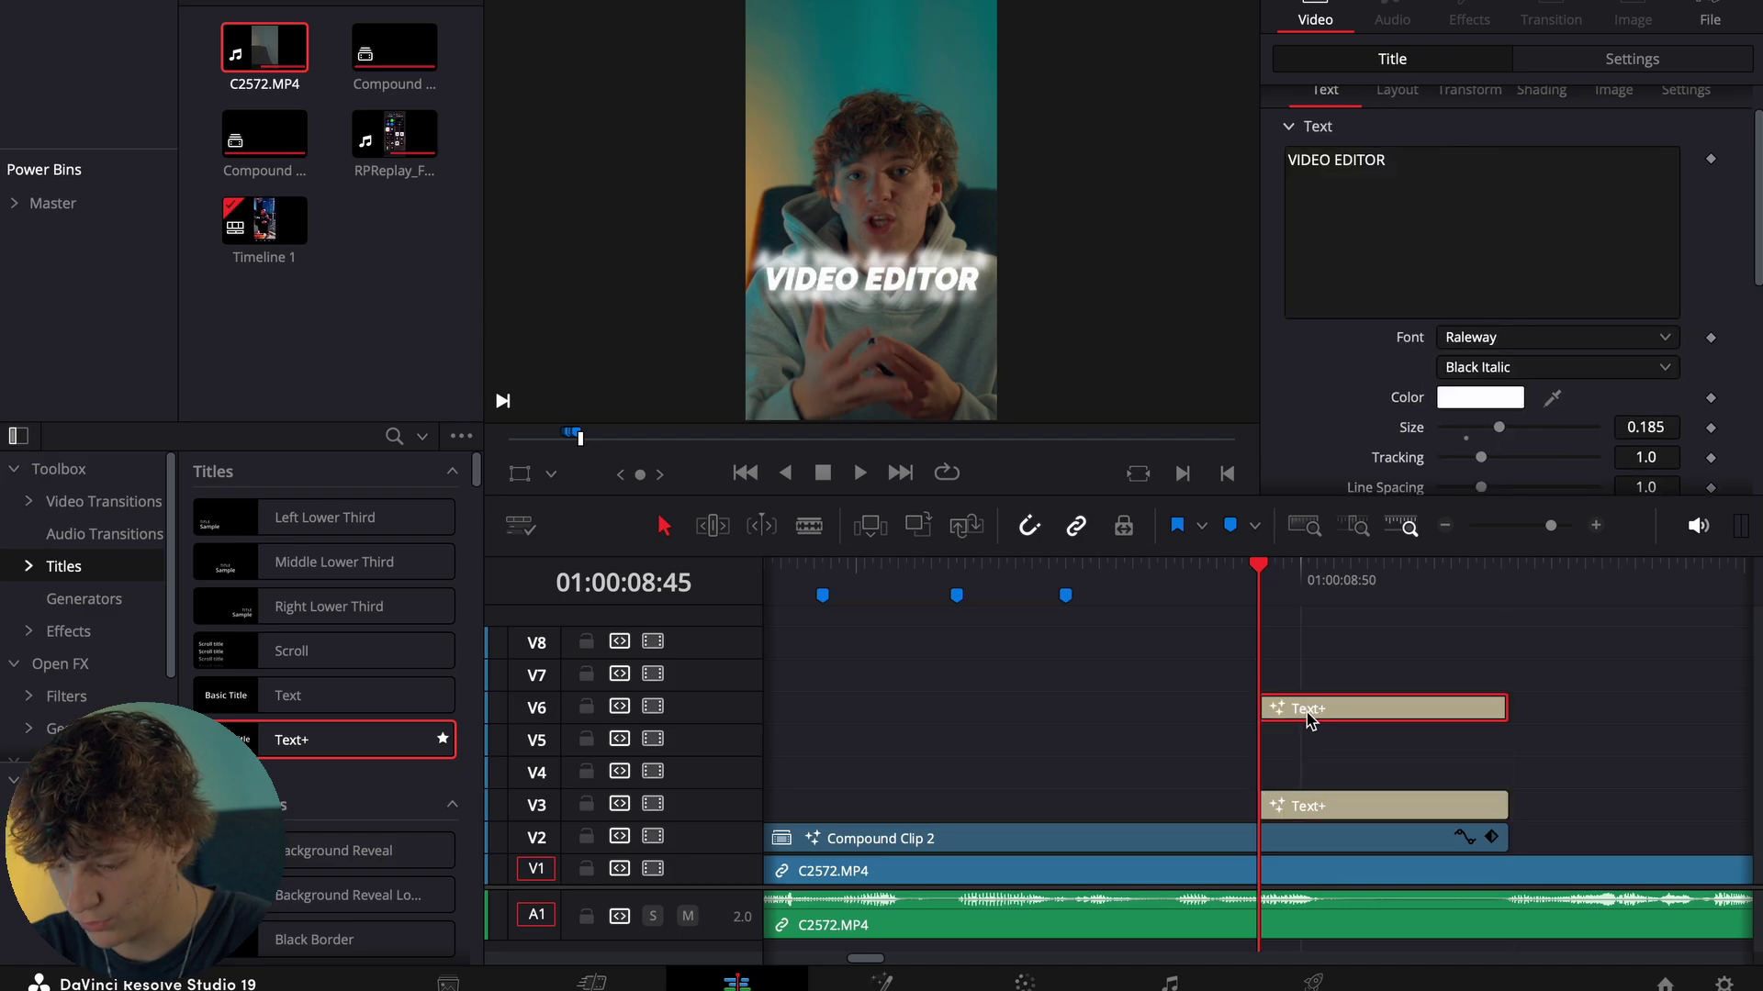
left_click_drag(1310, 716, 1312, 768)
left_click_drag(1278, 571, 1368, 595)
key("super+b")
key("Delete")
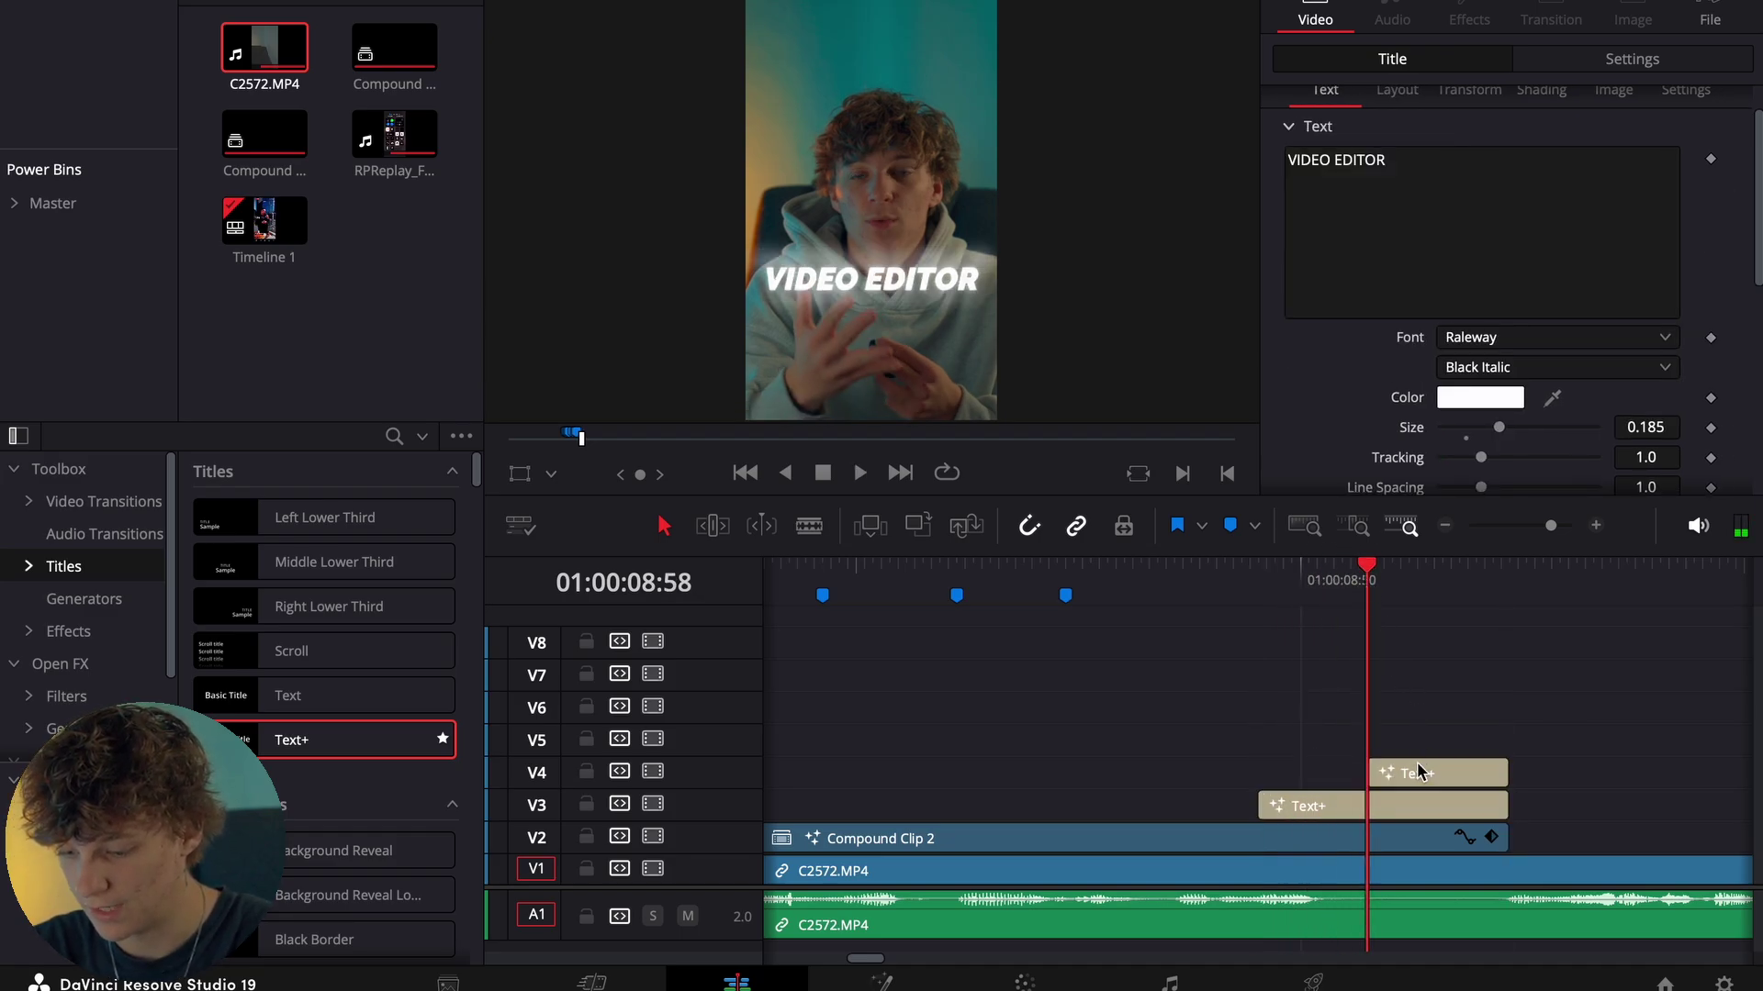
Convert the VIDEO EDITOR title on V3 into a compound clip with the default settings.
left_click(1262, 577)
left_click(1317, 806)
right_click(1318, 806)
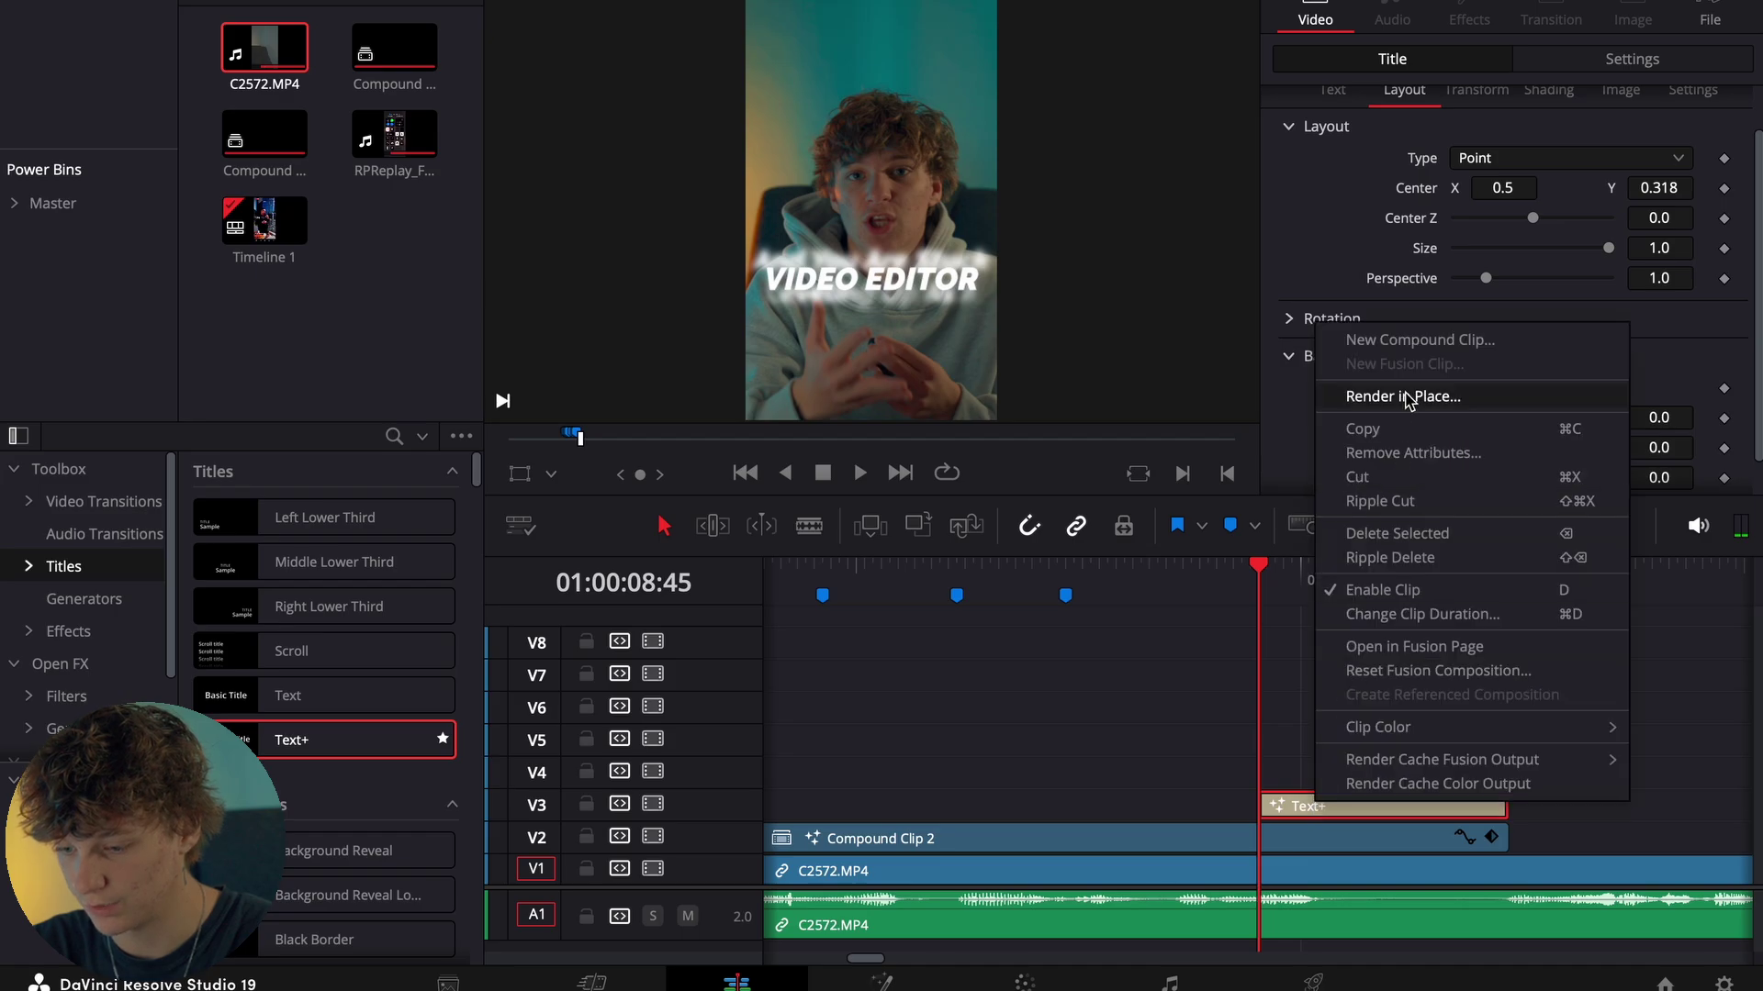
left_click(1340, 339)
left_click(1058, 504)
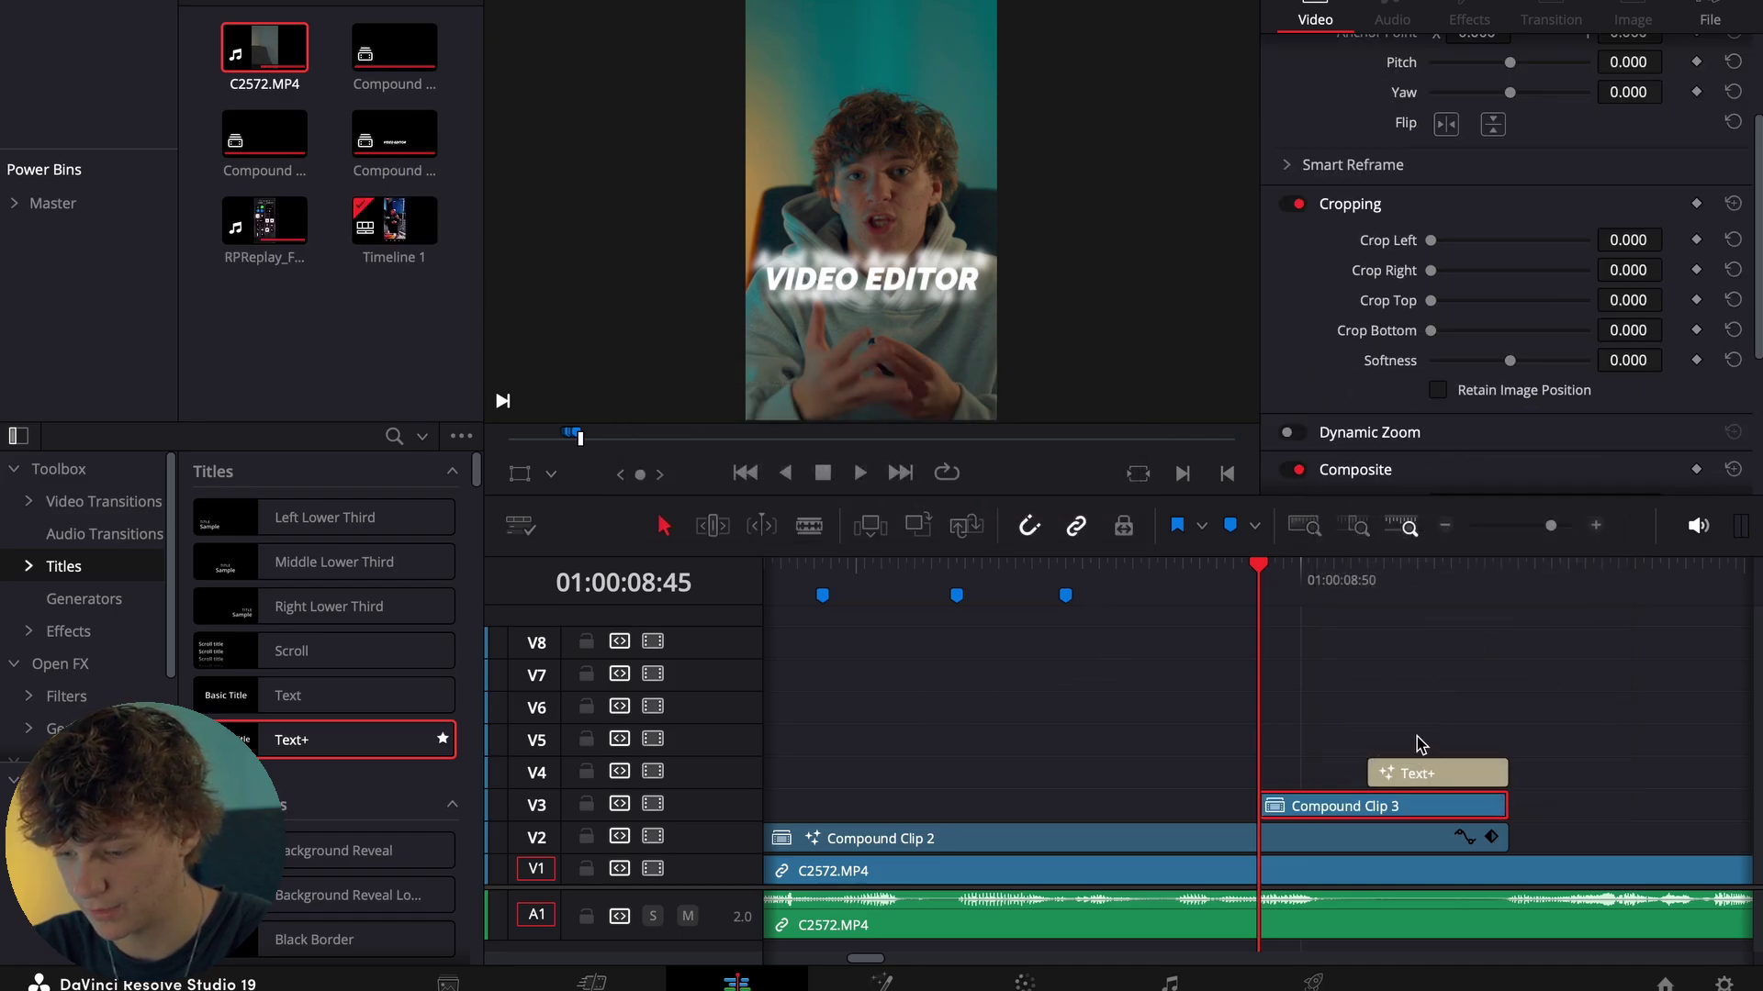
Convert the shorter title on V4 into its own compound clip with the default settings.
left_click(1386, 771)
right_click(1387, 771)
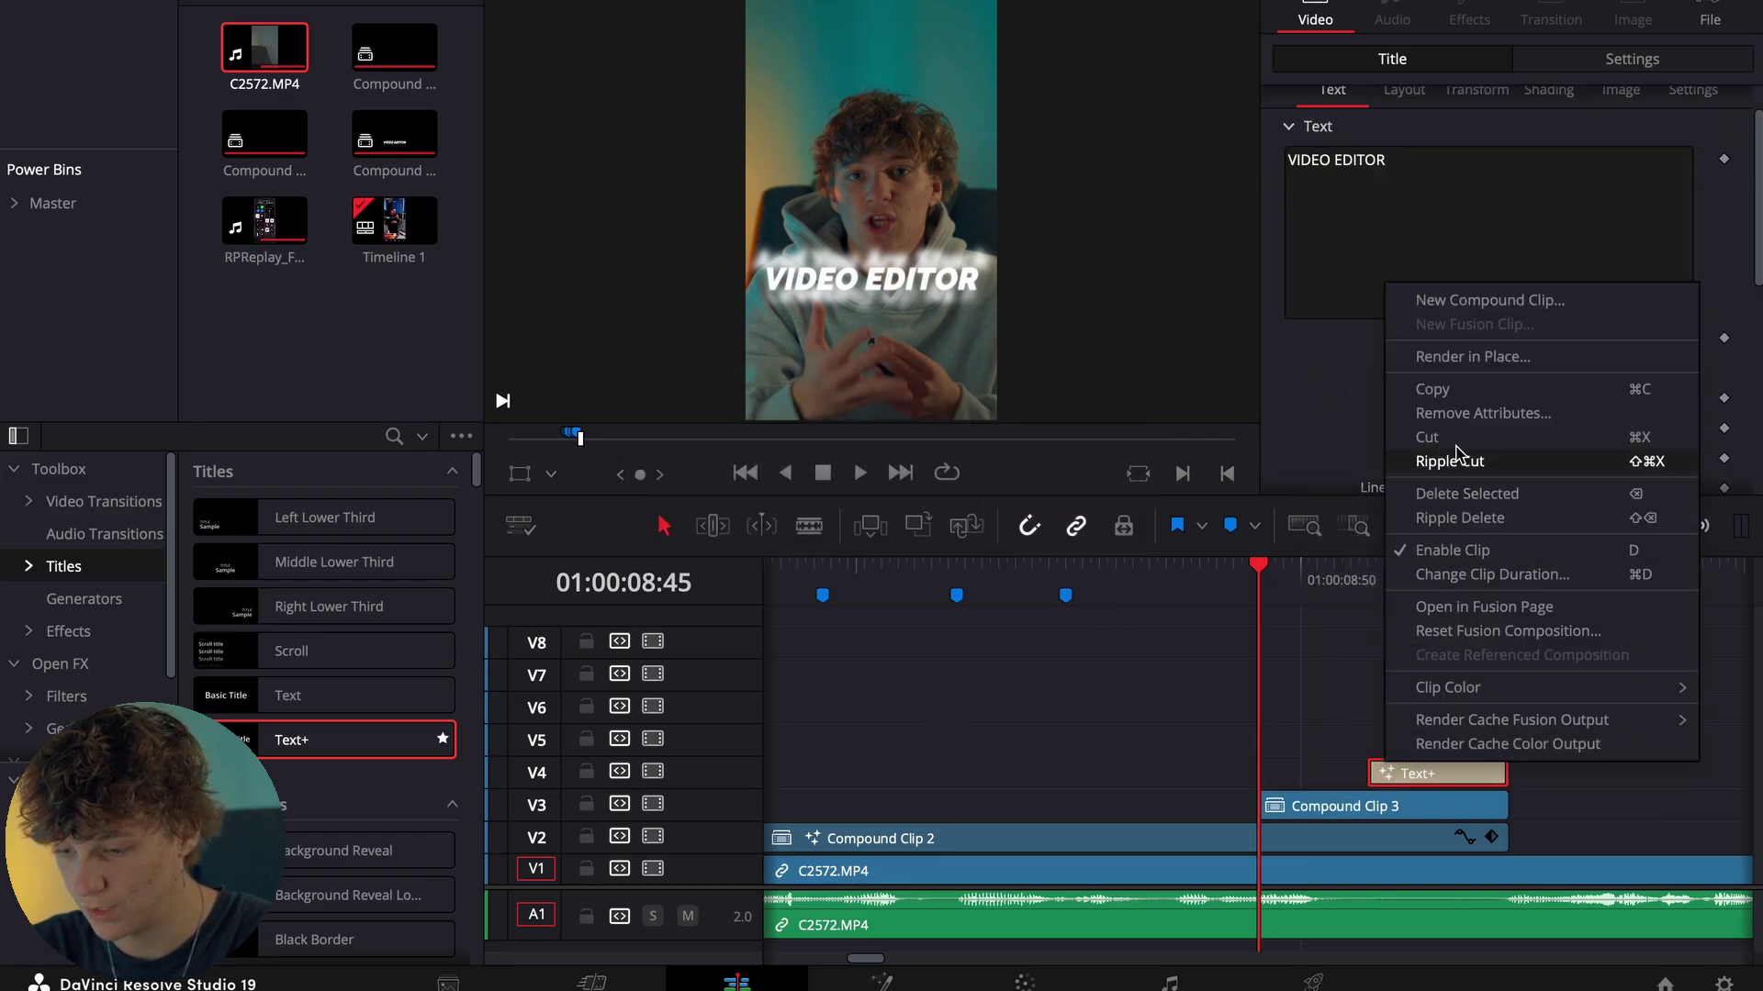
left_click(1459, 297)
left_click(1058, 505)
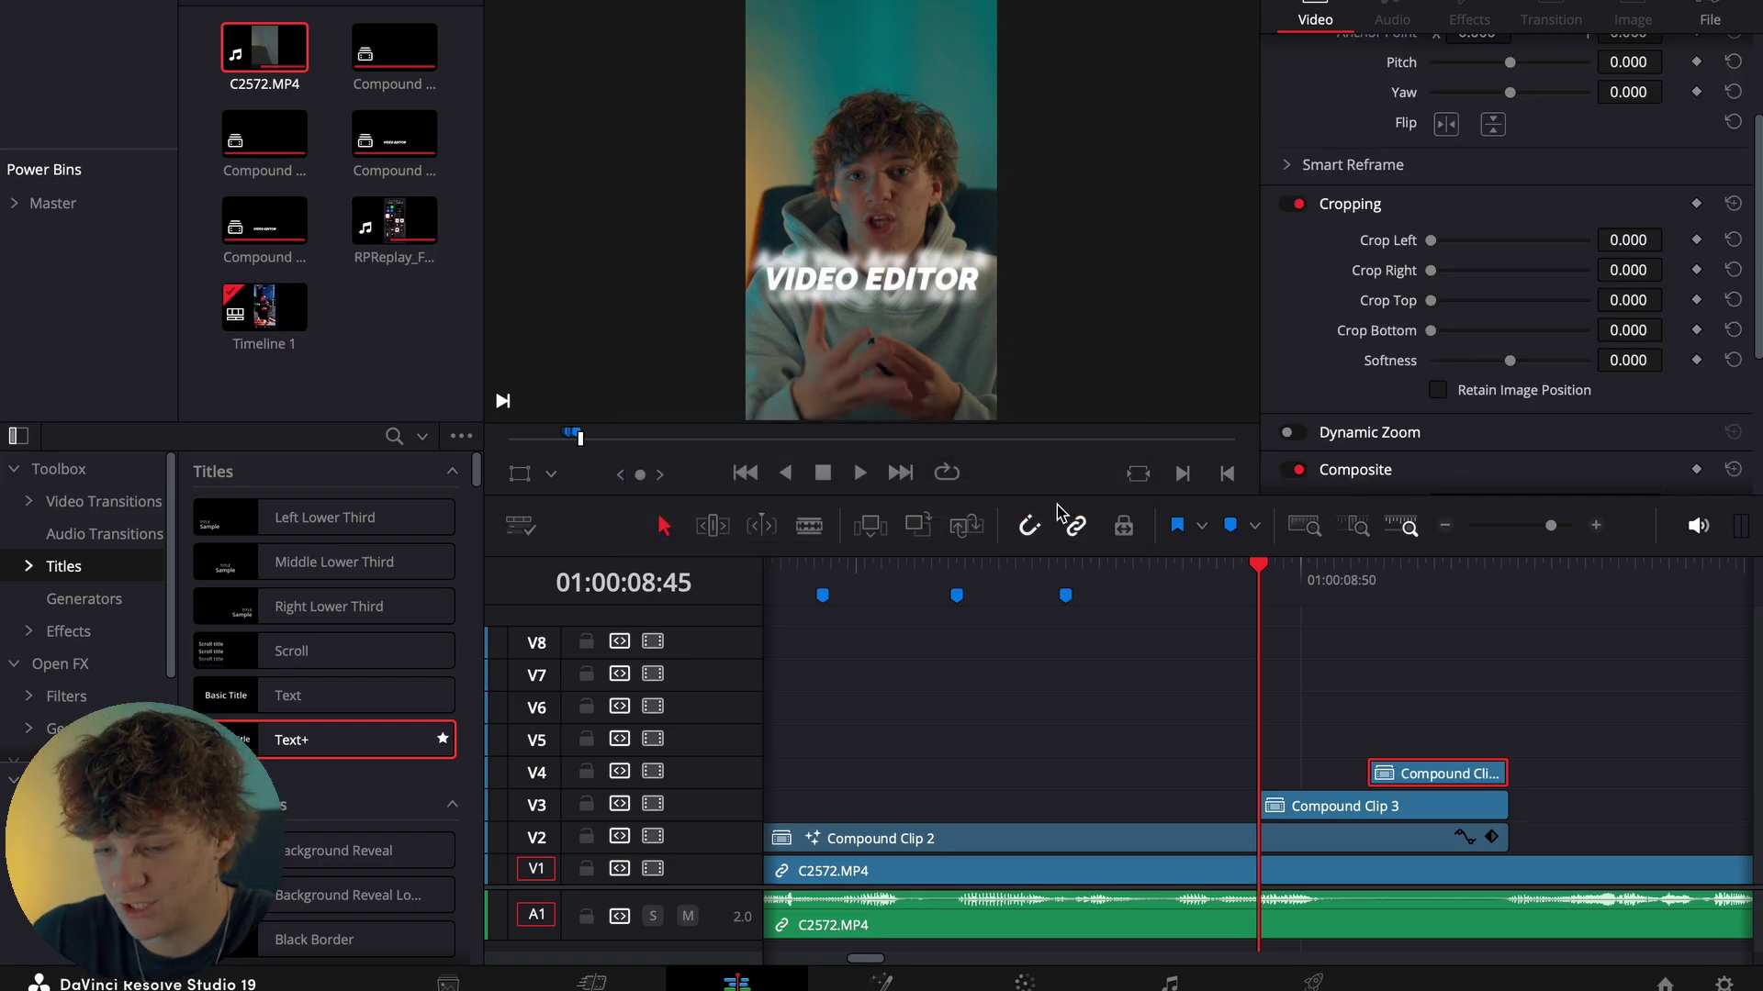
Crop the right side of the V3 compound clip by 144.270 so only VIDEO shows.
left_click(1350, 808)
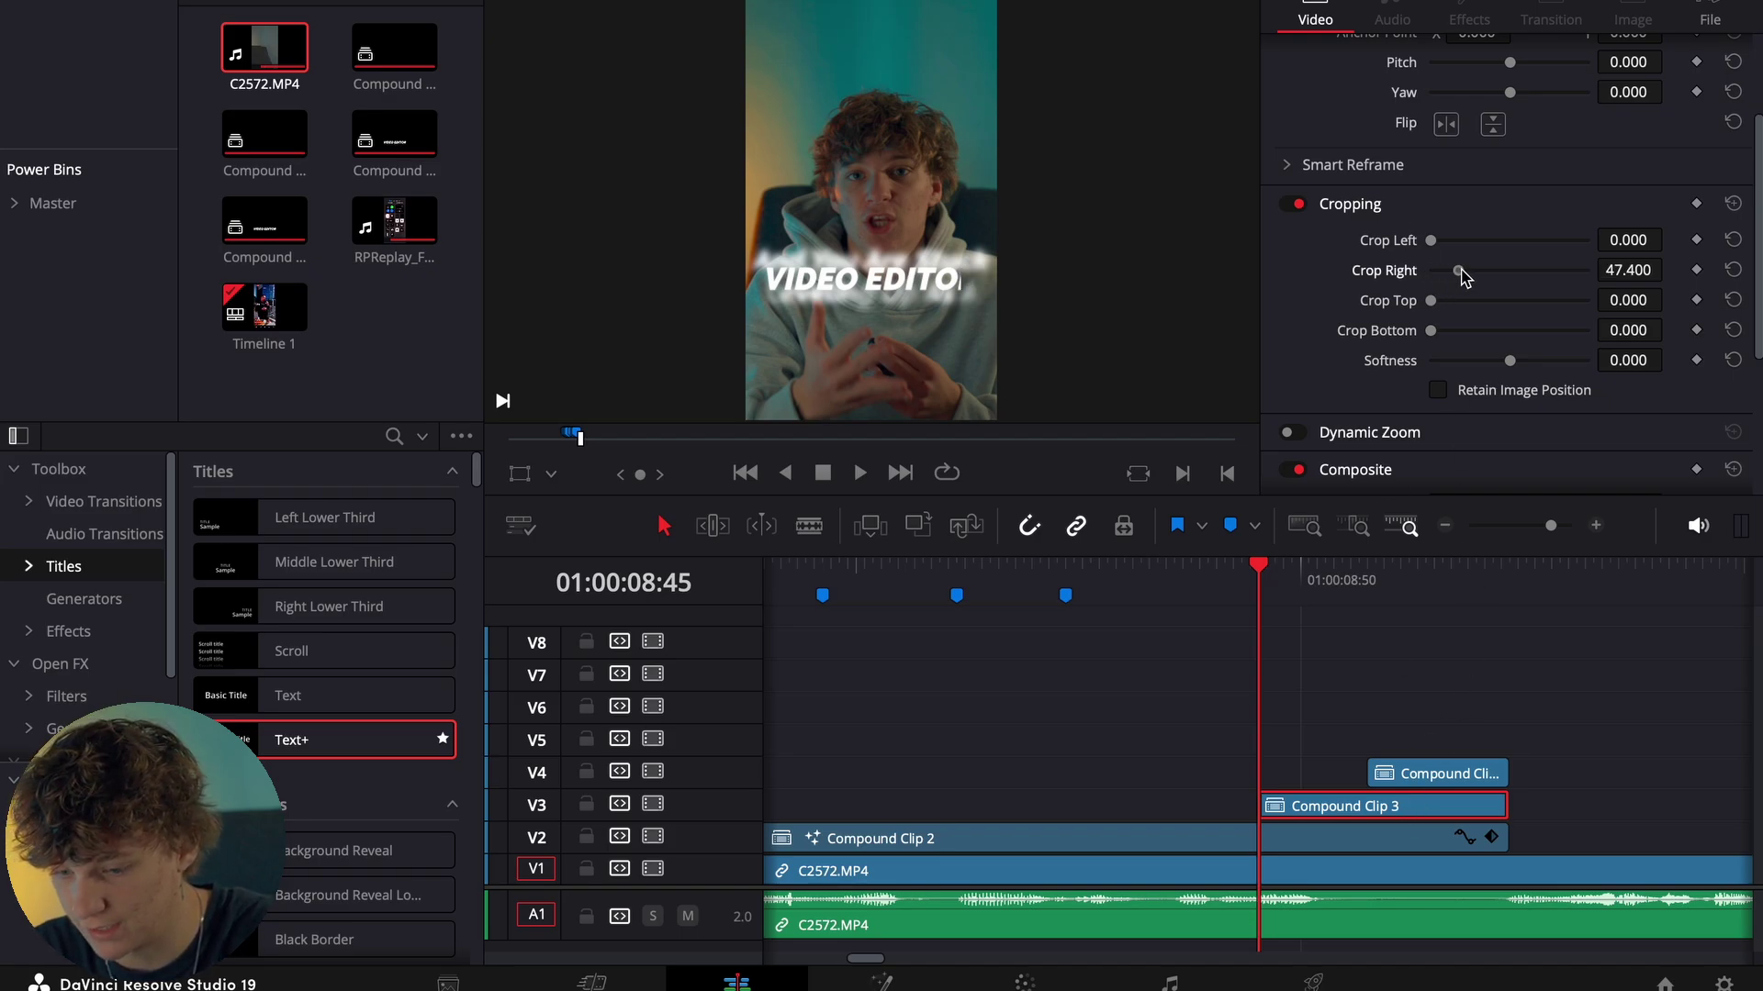
left_click_drag(1465, 278, 1516, 283)
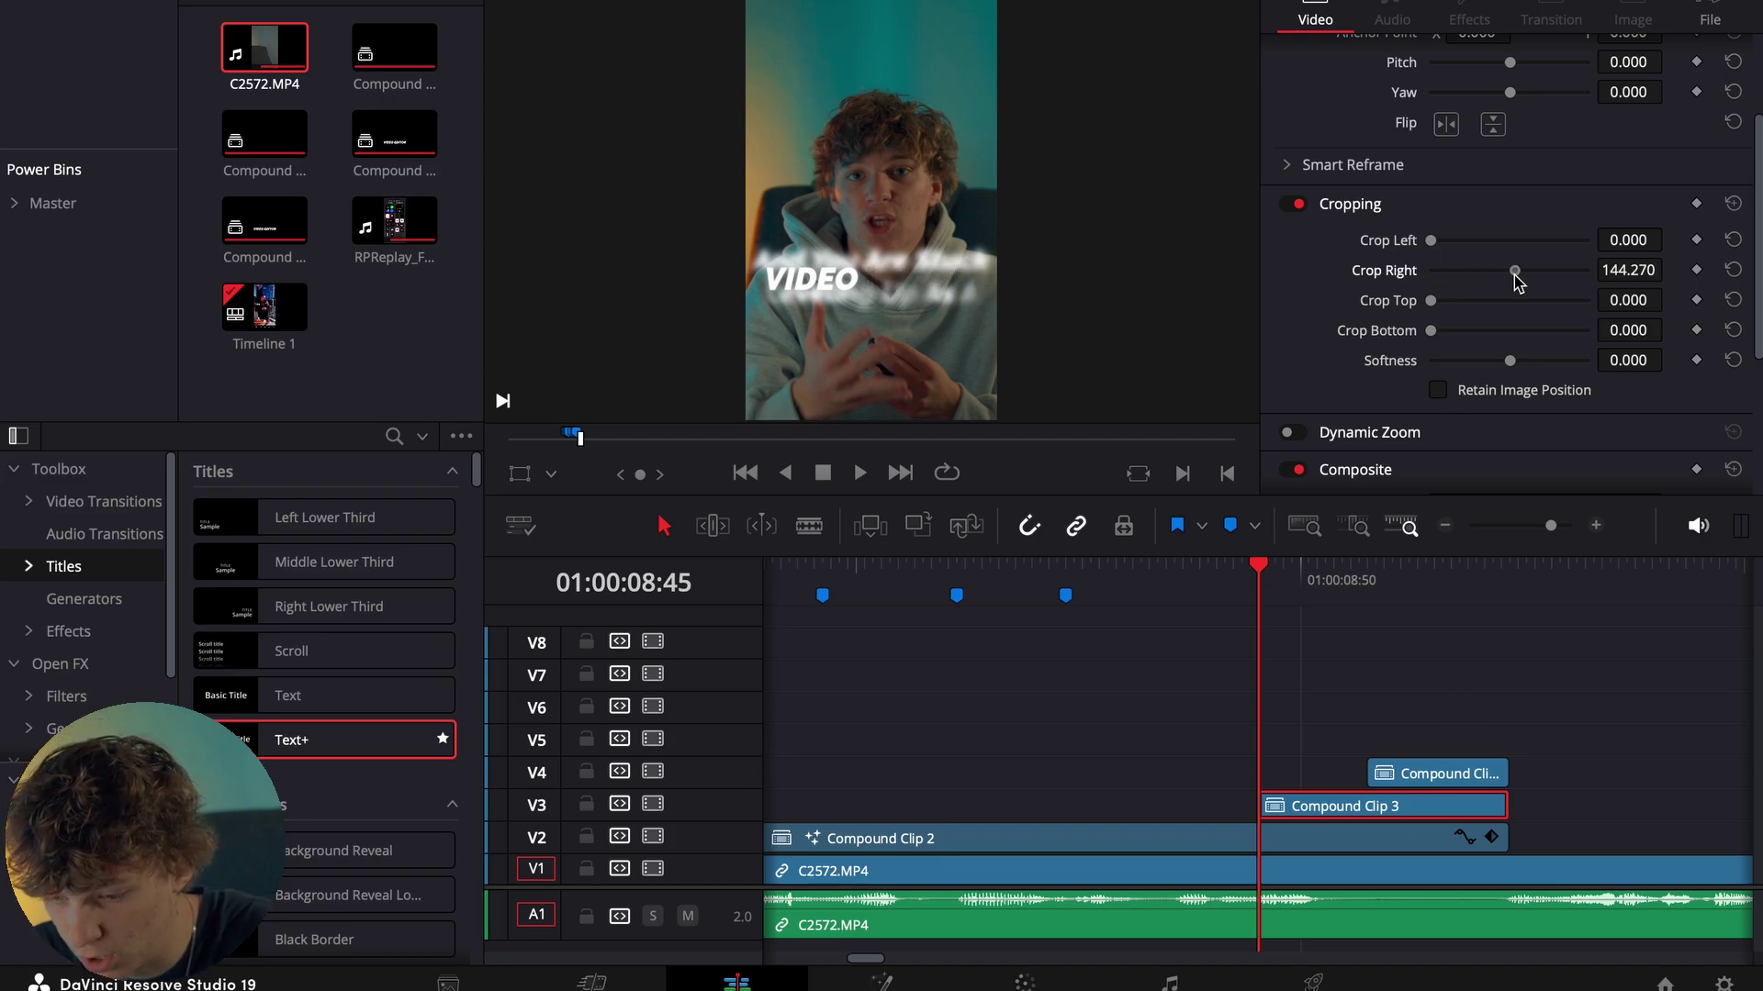
Crop the left side of the V4 compound clip by 123.660 so only EDITOR shows.
left_click(1366, 604)
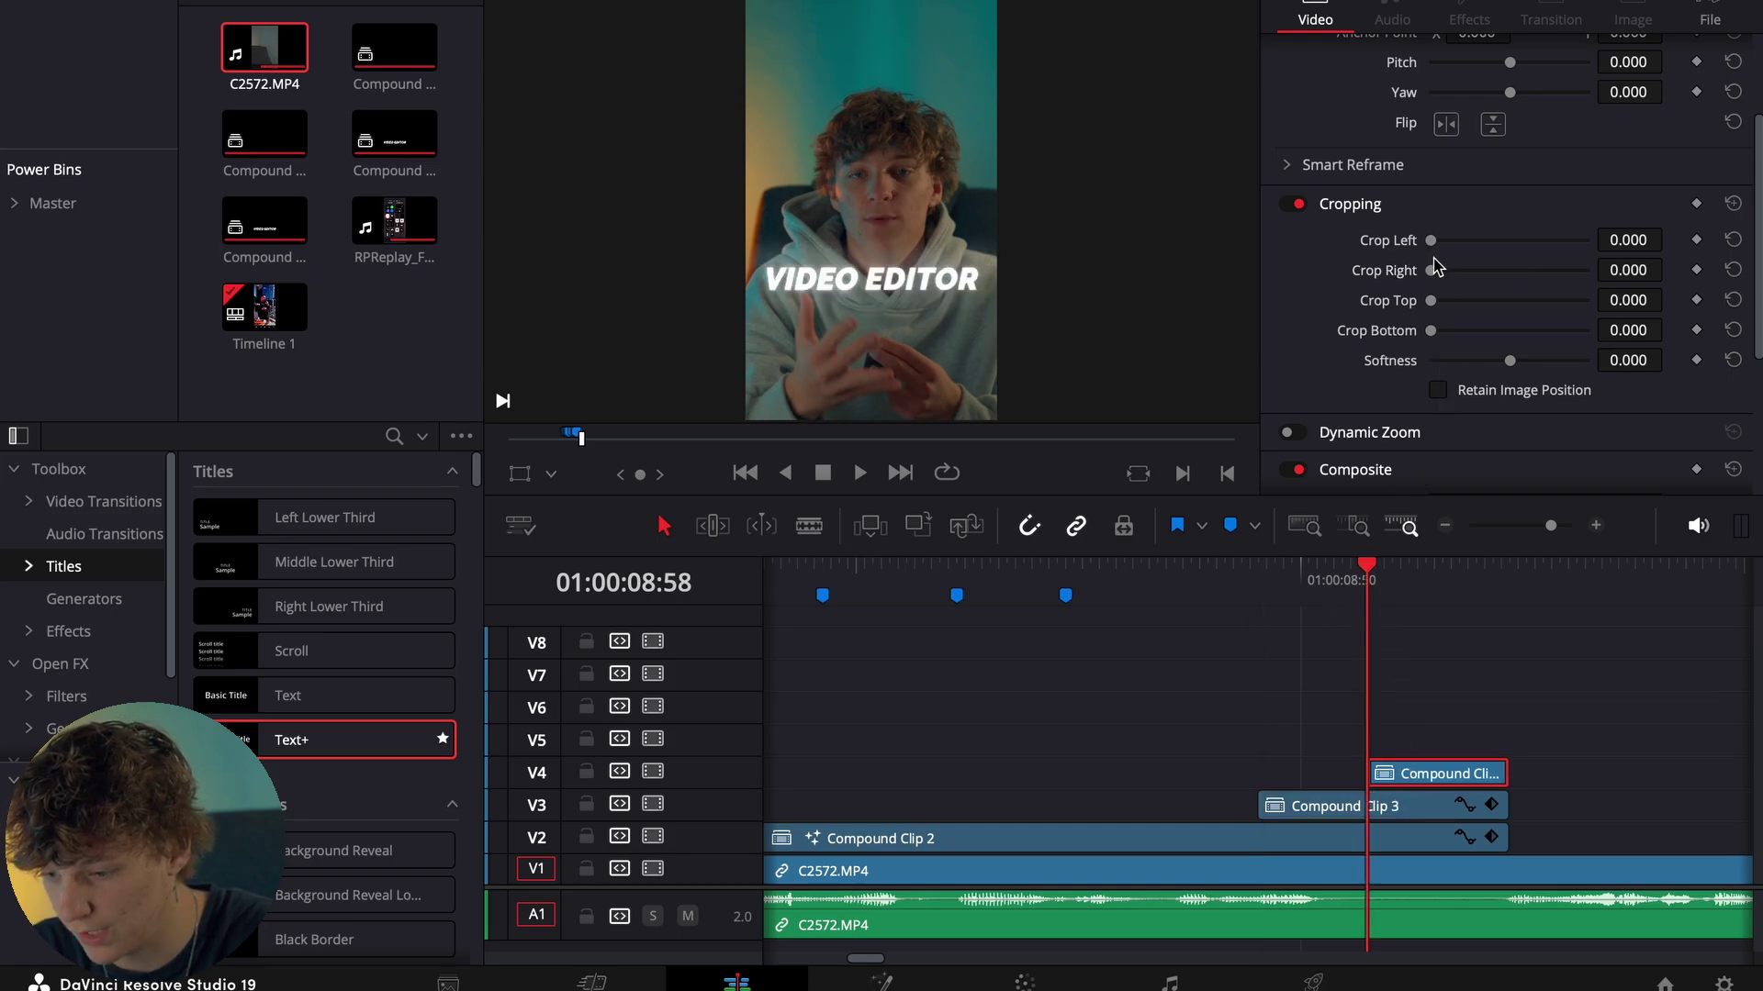
left_click_drag(1441, 264, 1502, 243)
key("super+z")
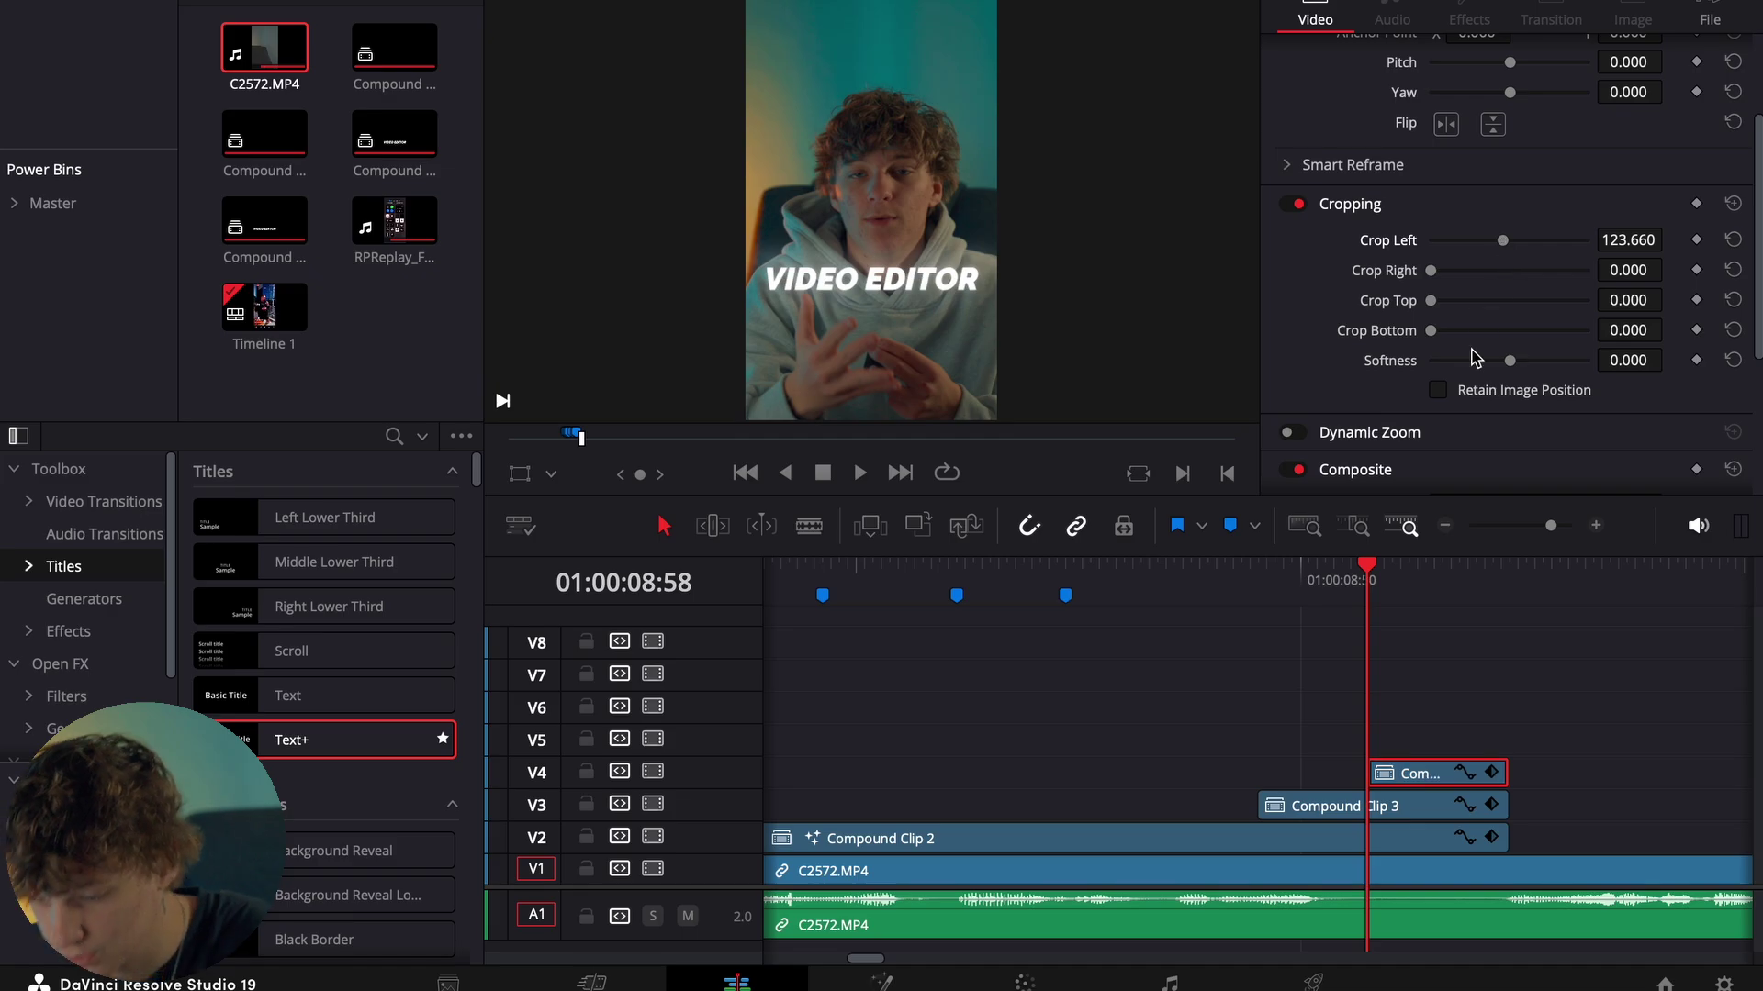
Keyframe the VIDEO clip's opacity from 6.87 at 01:00:08:45 to 100 at 01:00:08:58, and play back the fade-in.
left_click(1325, 592)
left_click_drag(1325, 592, 1258, 592)
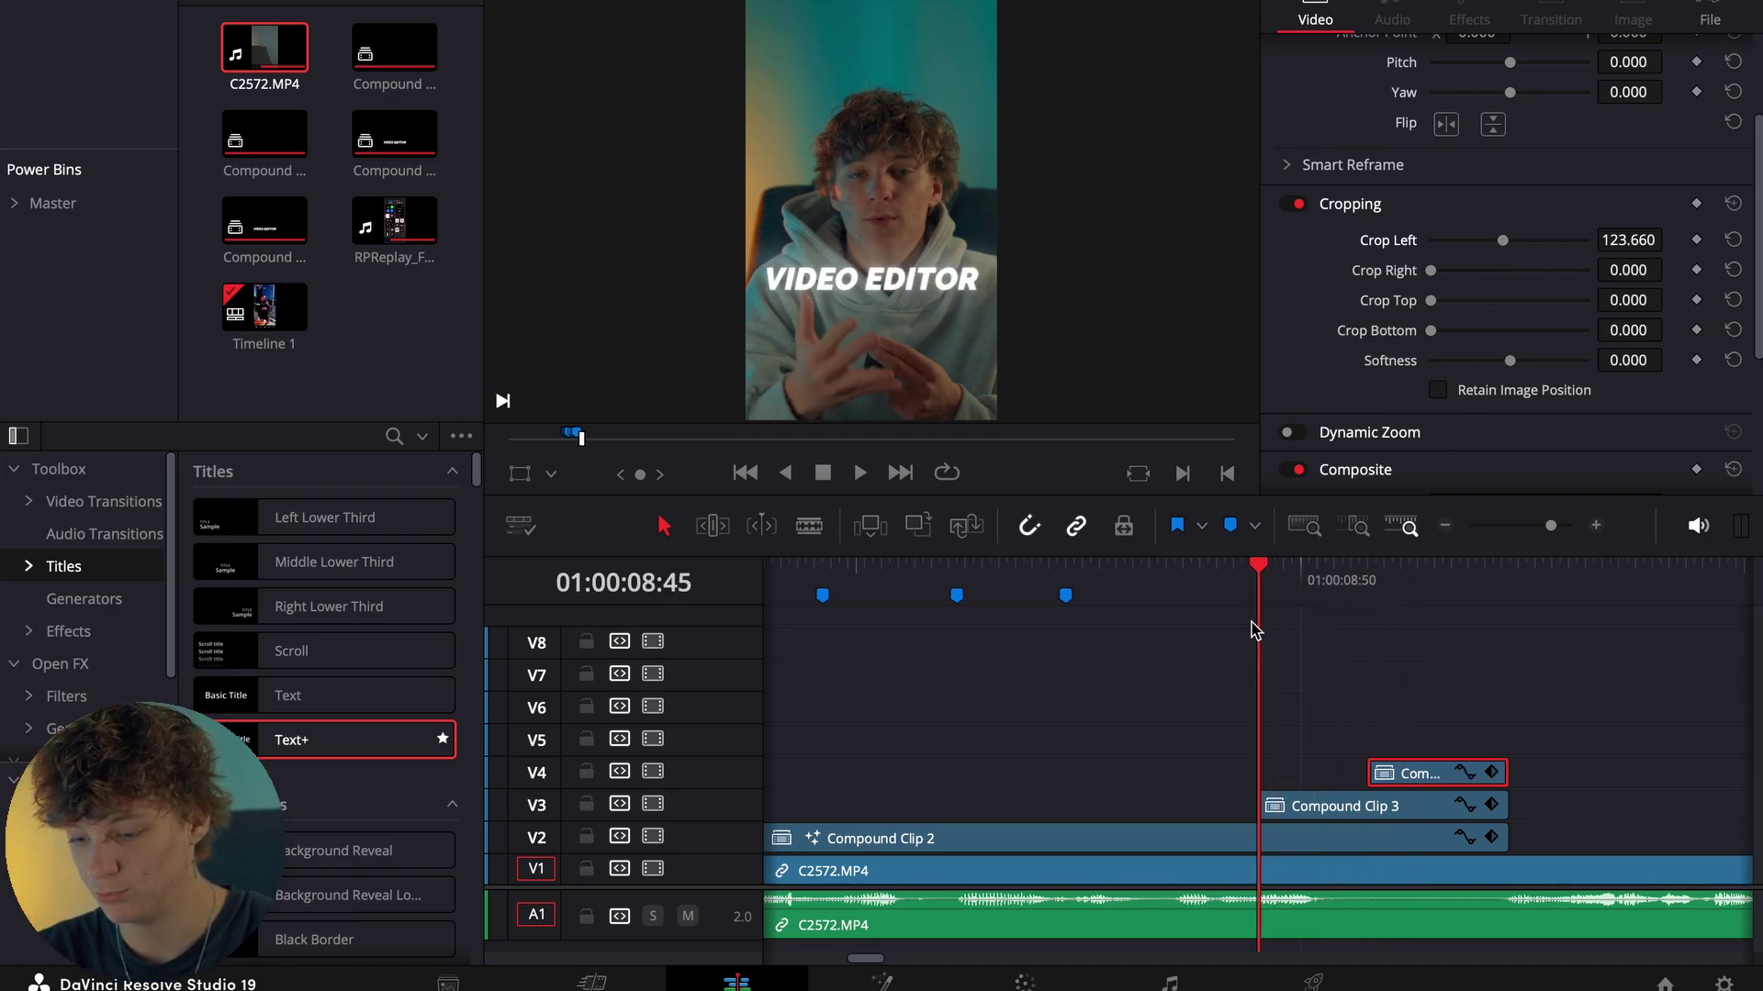
left_click(1310, 816)
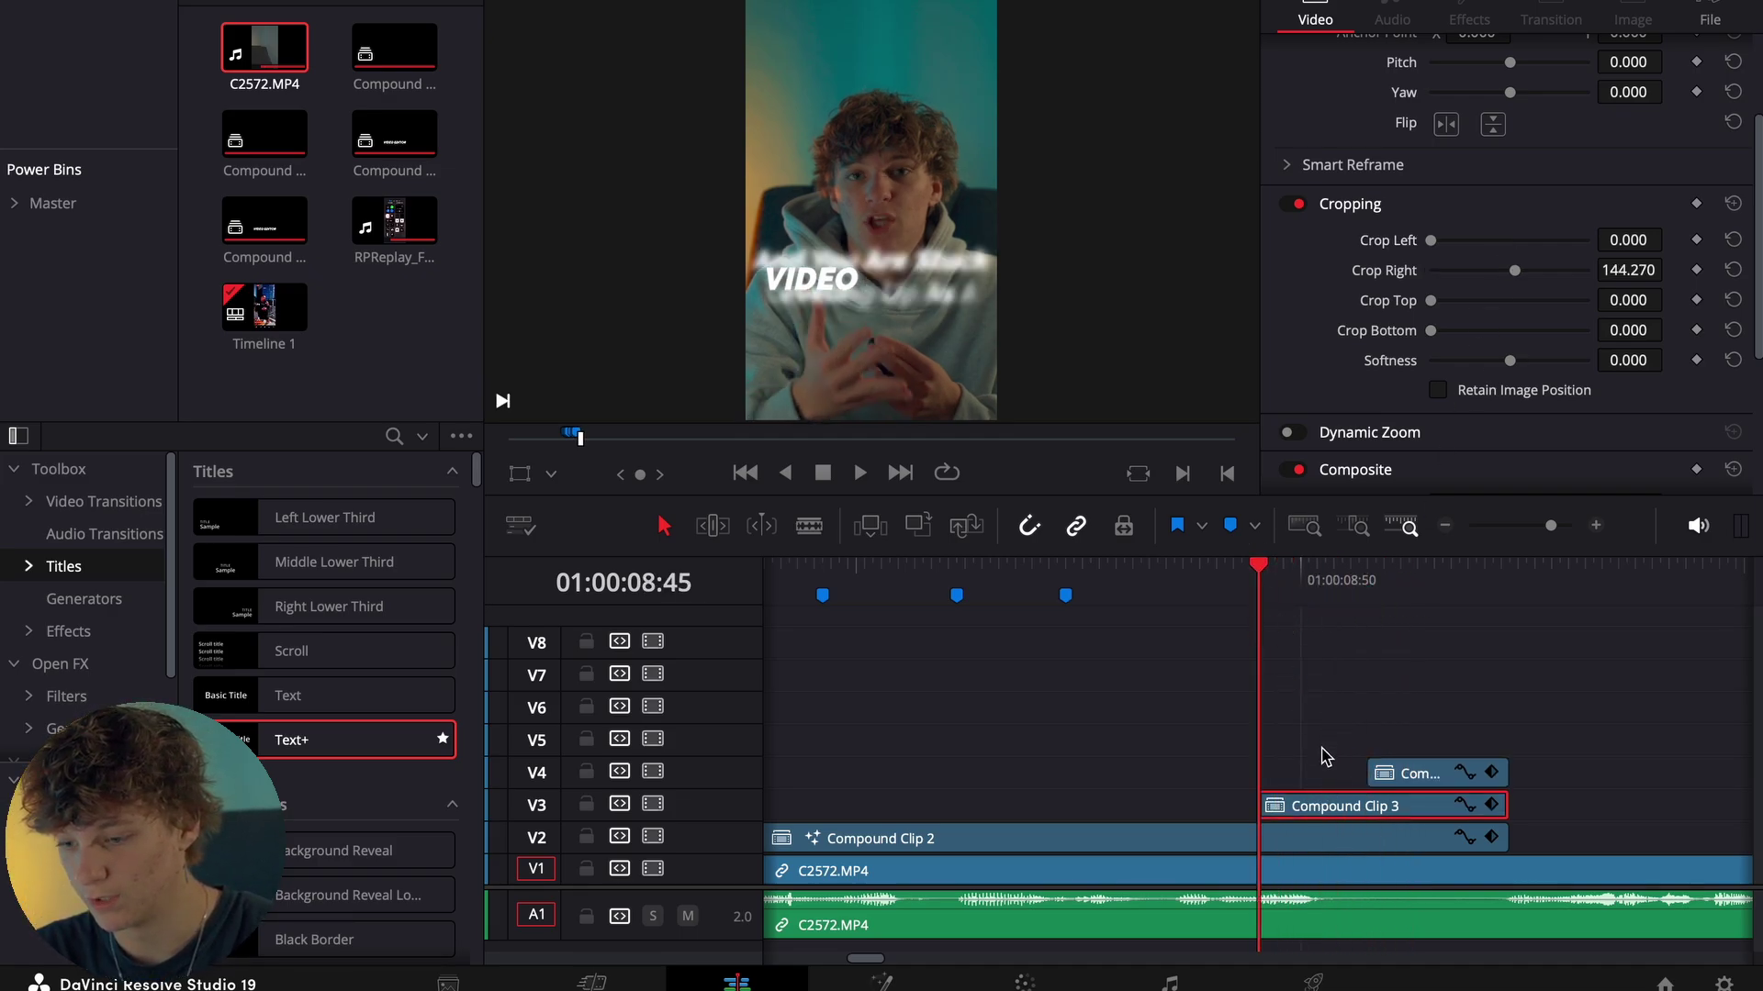
scroll(1509, 161, "down", 2)
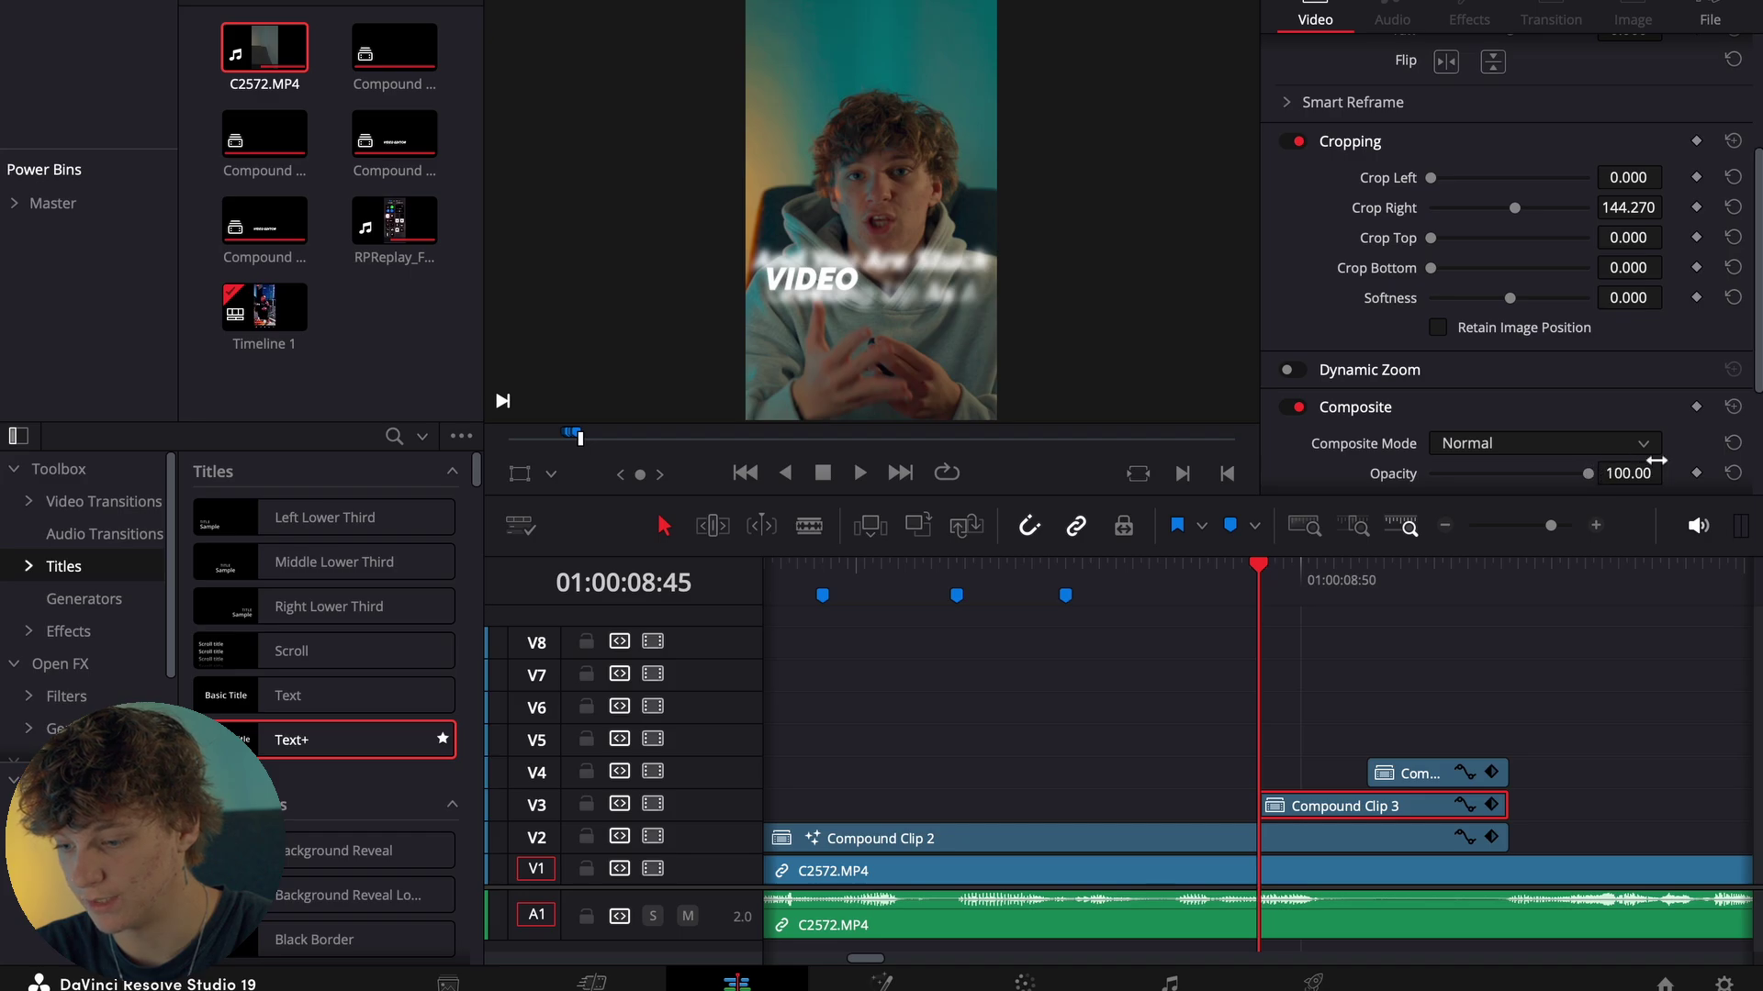
scroll(1597, 356, "down", 4)
left_click_drag(1586, 354, 1443, 353)
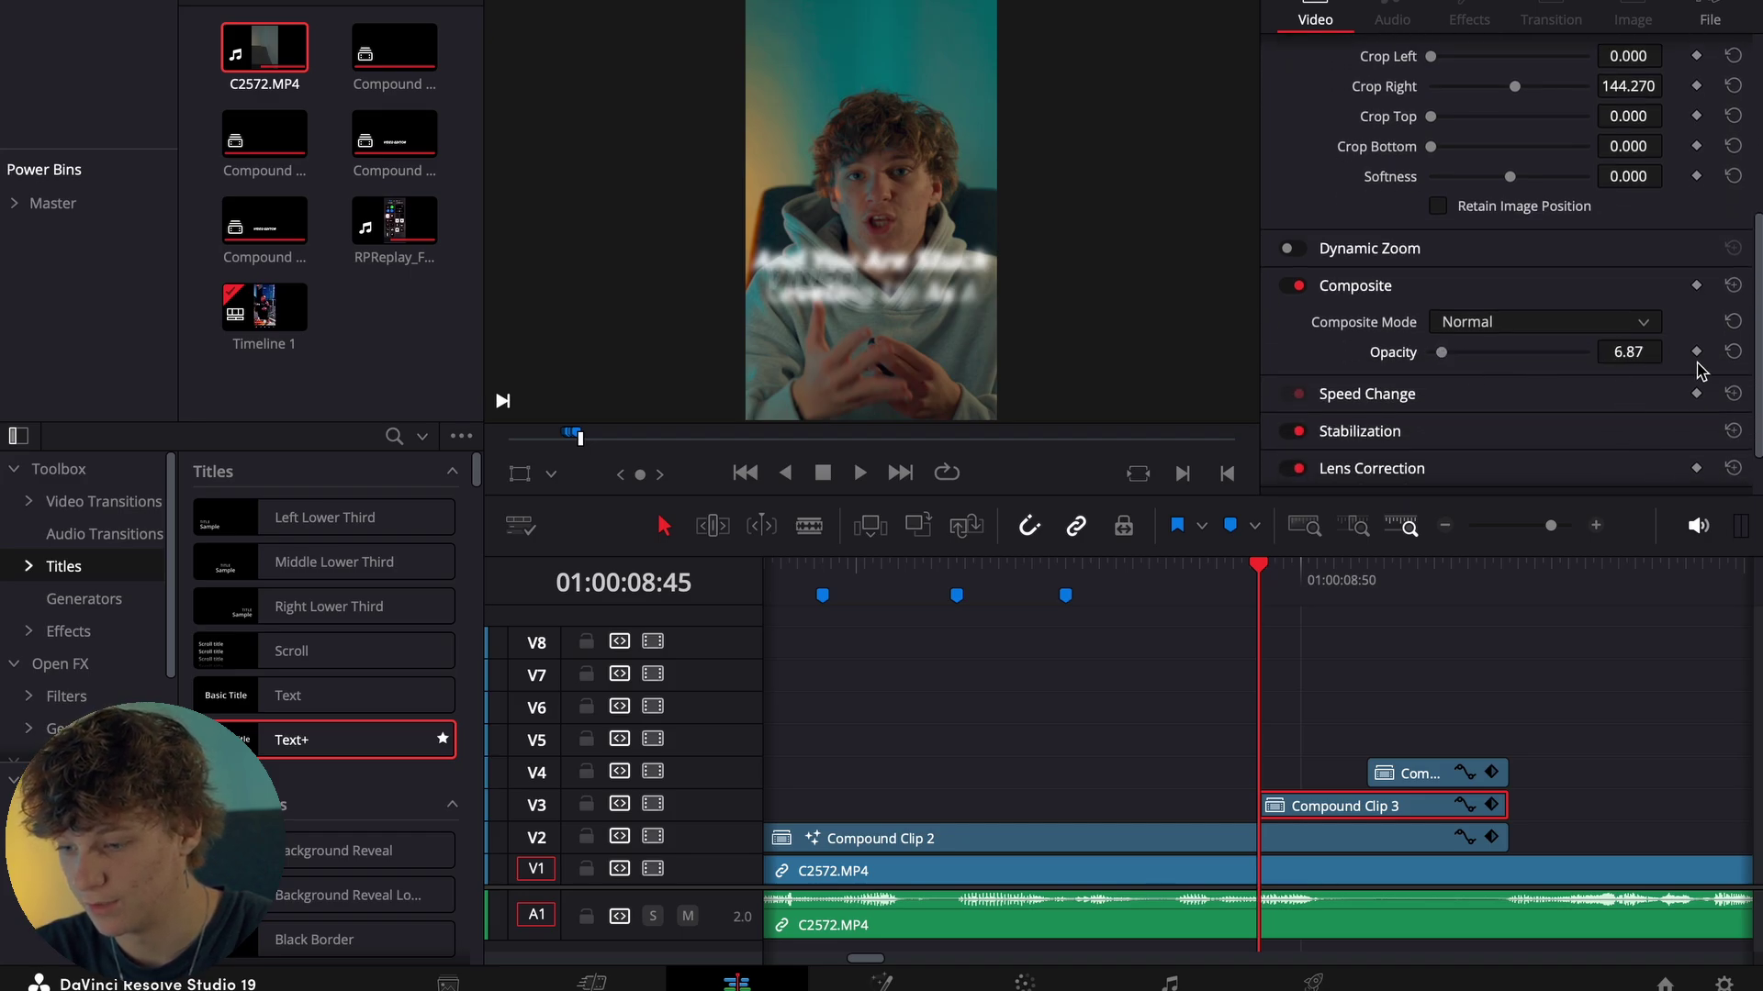
left_click(1365, 598)
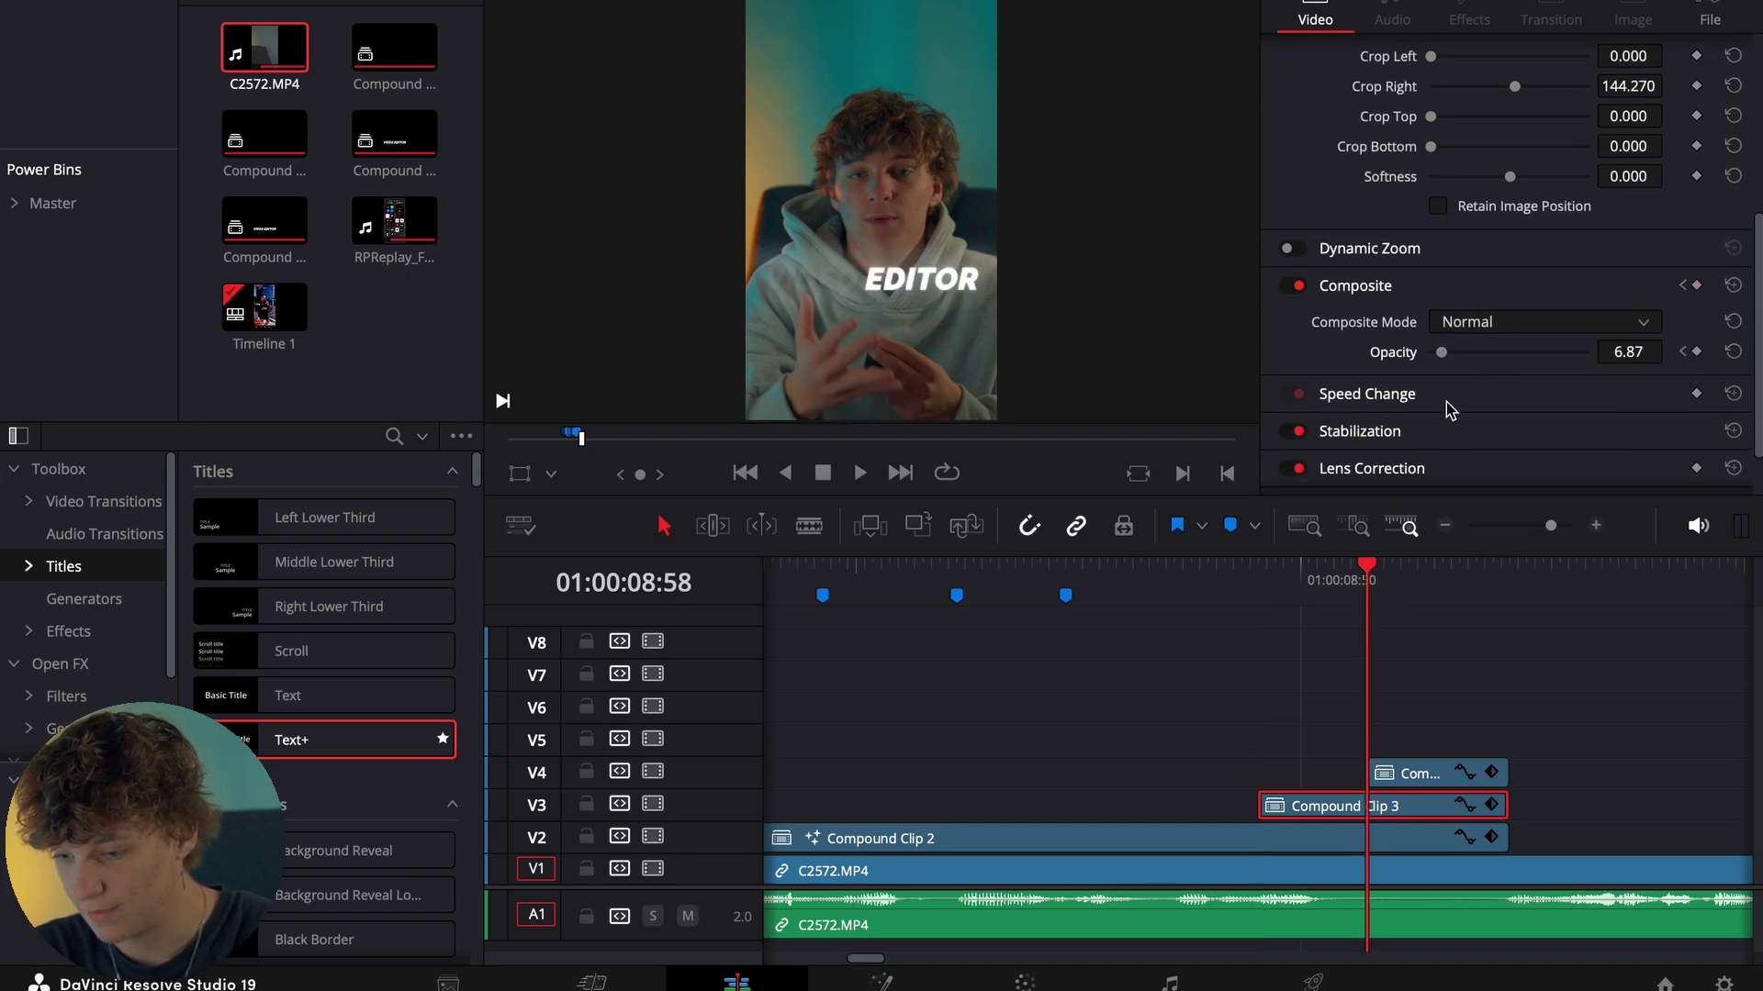
left_click_drag(1442, 352, 1587, 351)
key("space")
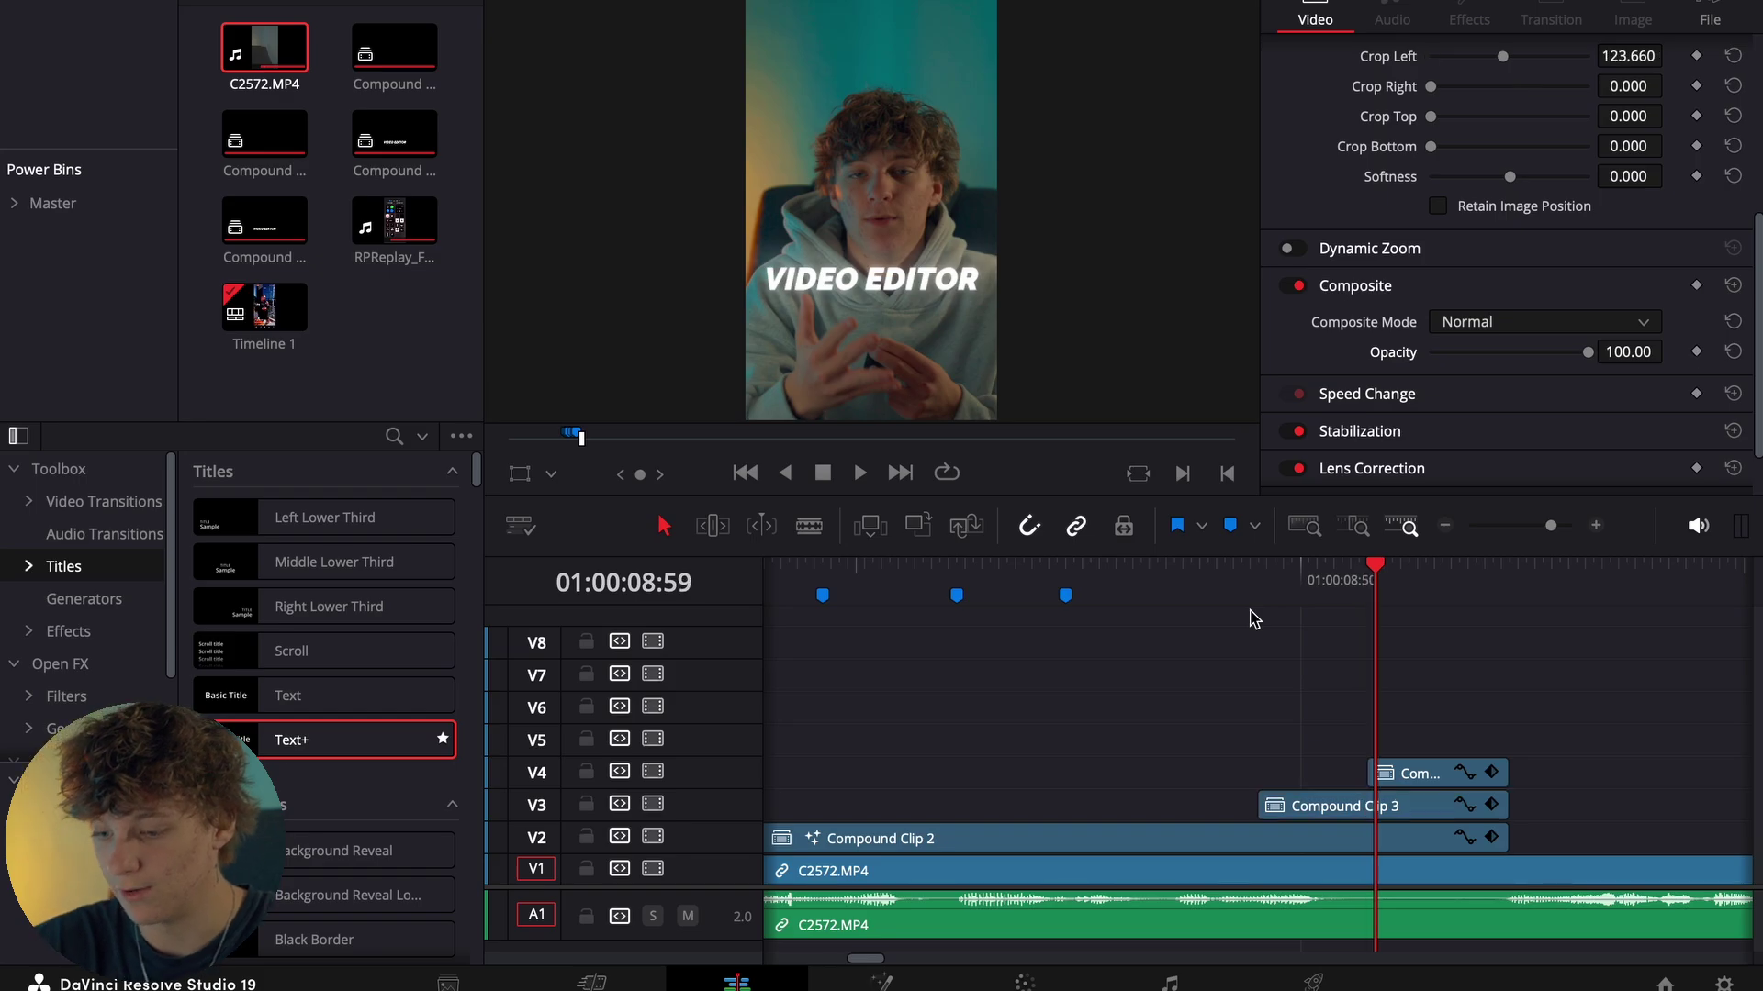
Set the EDITOR compound clip on V4 to 12.21 opacity and keyframe it at the clip's start, 01:00:08:58.
left_click(1259, 584)
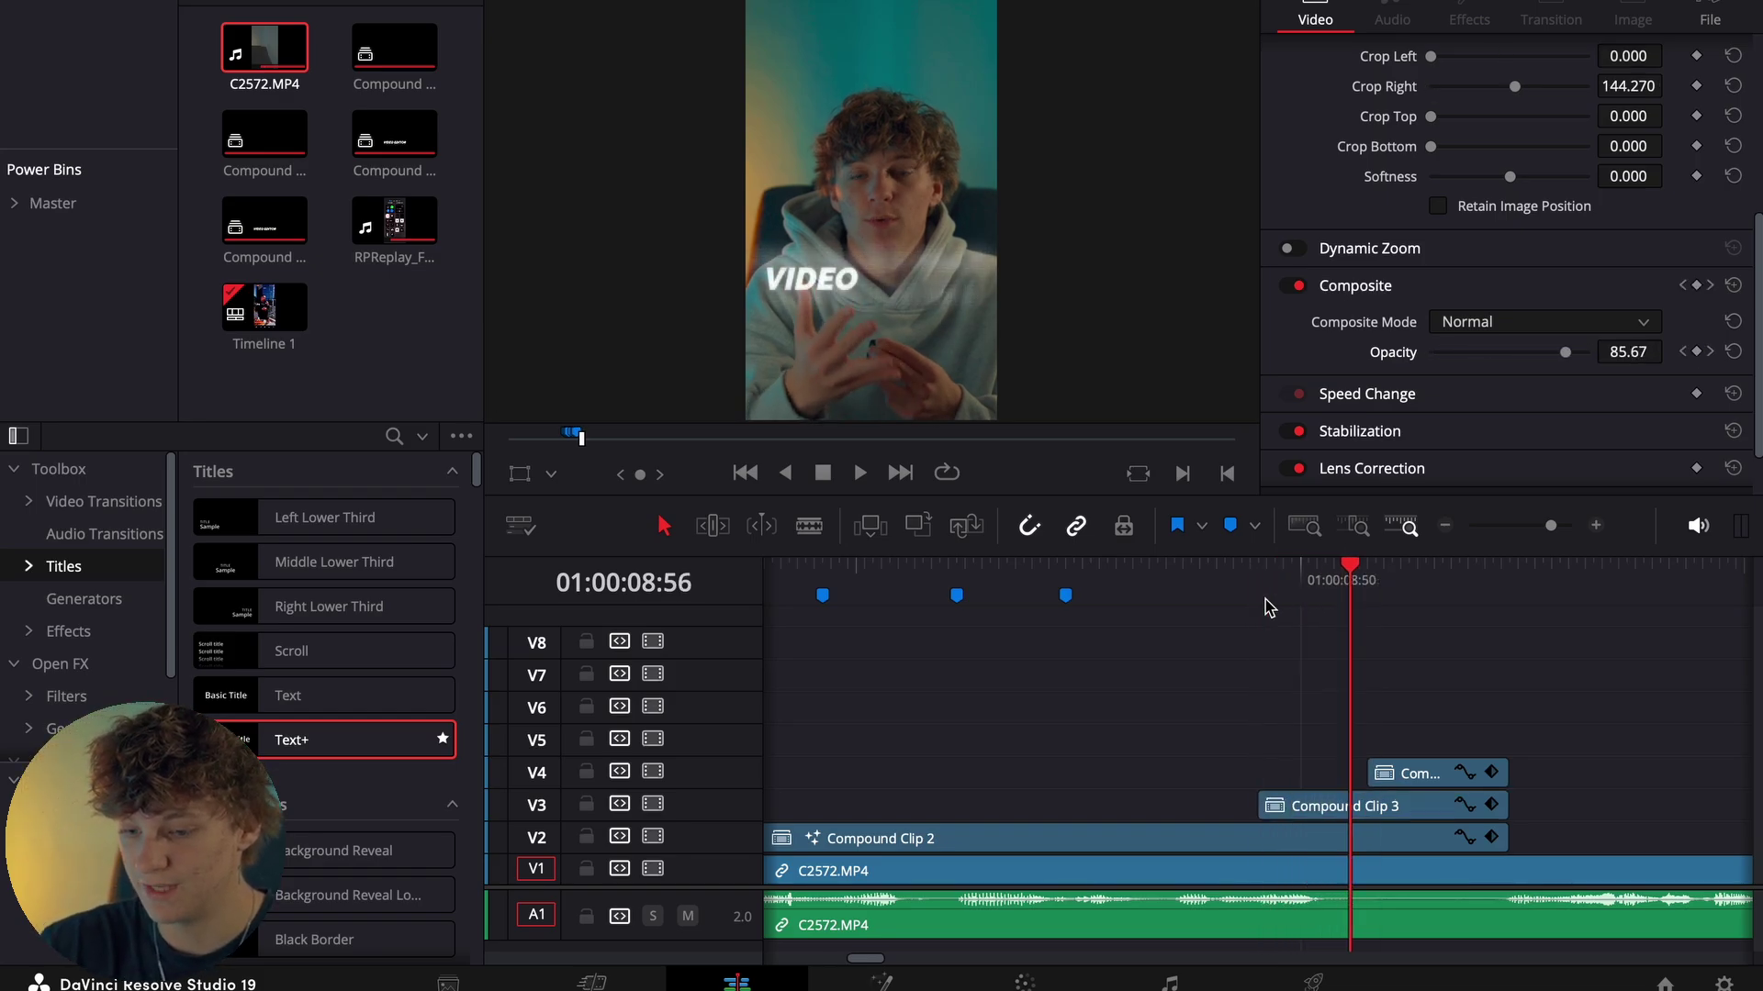
left_click(1415, 782)
key("Right")
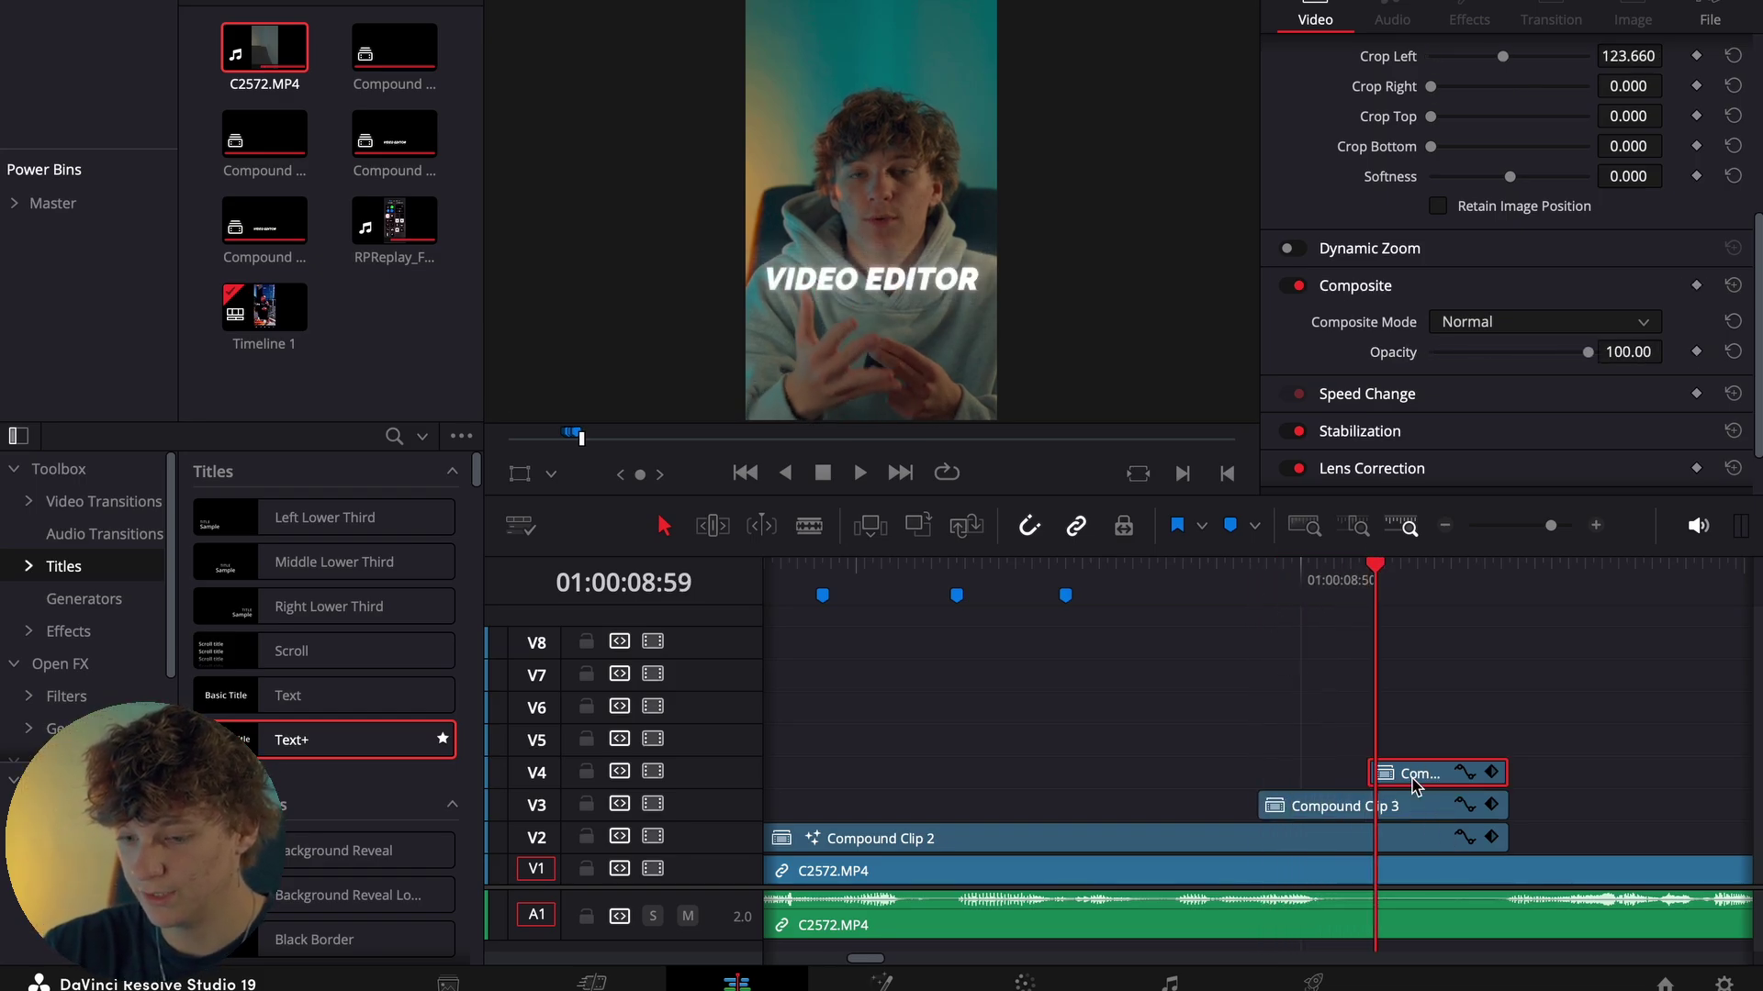
key("Left")
left_click_drag(1589, 352, 1461, 352)
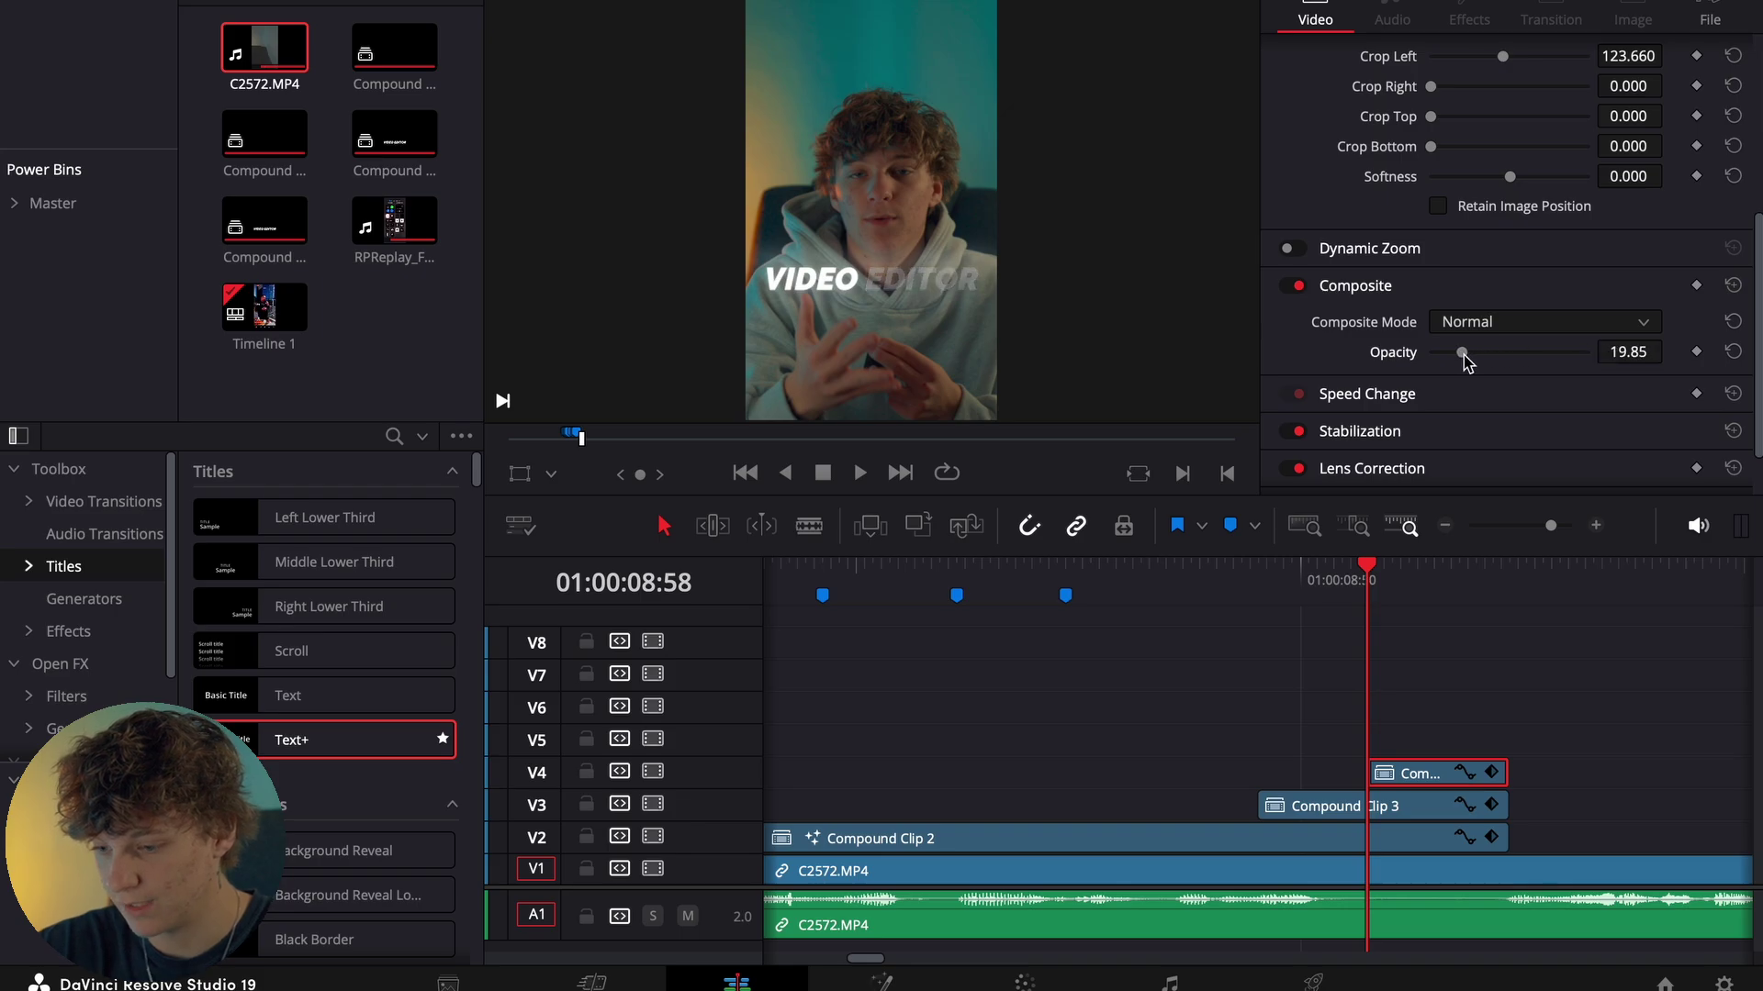
left_click(1695, 353)
Add a second opacity keyframe of 100 to the EDITOR clip at 01:00:09:10 to finish its fade-in.
key("Right")
key("Right")
key("Right")
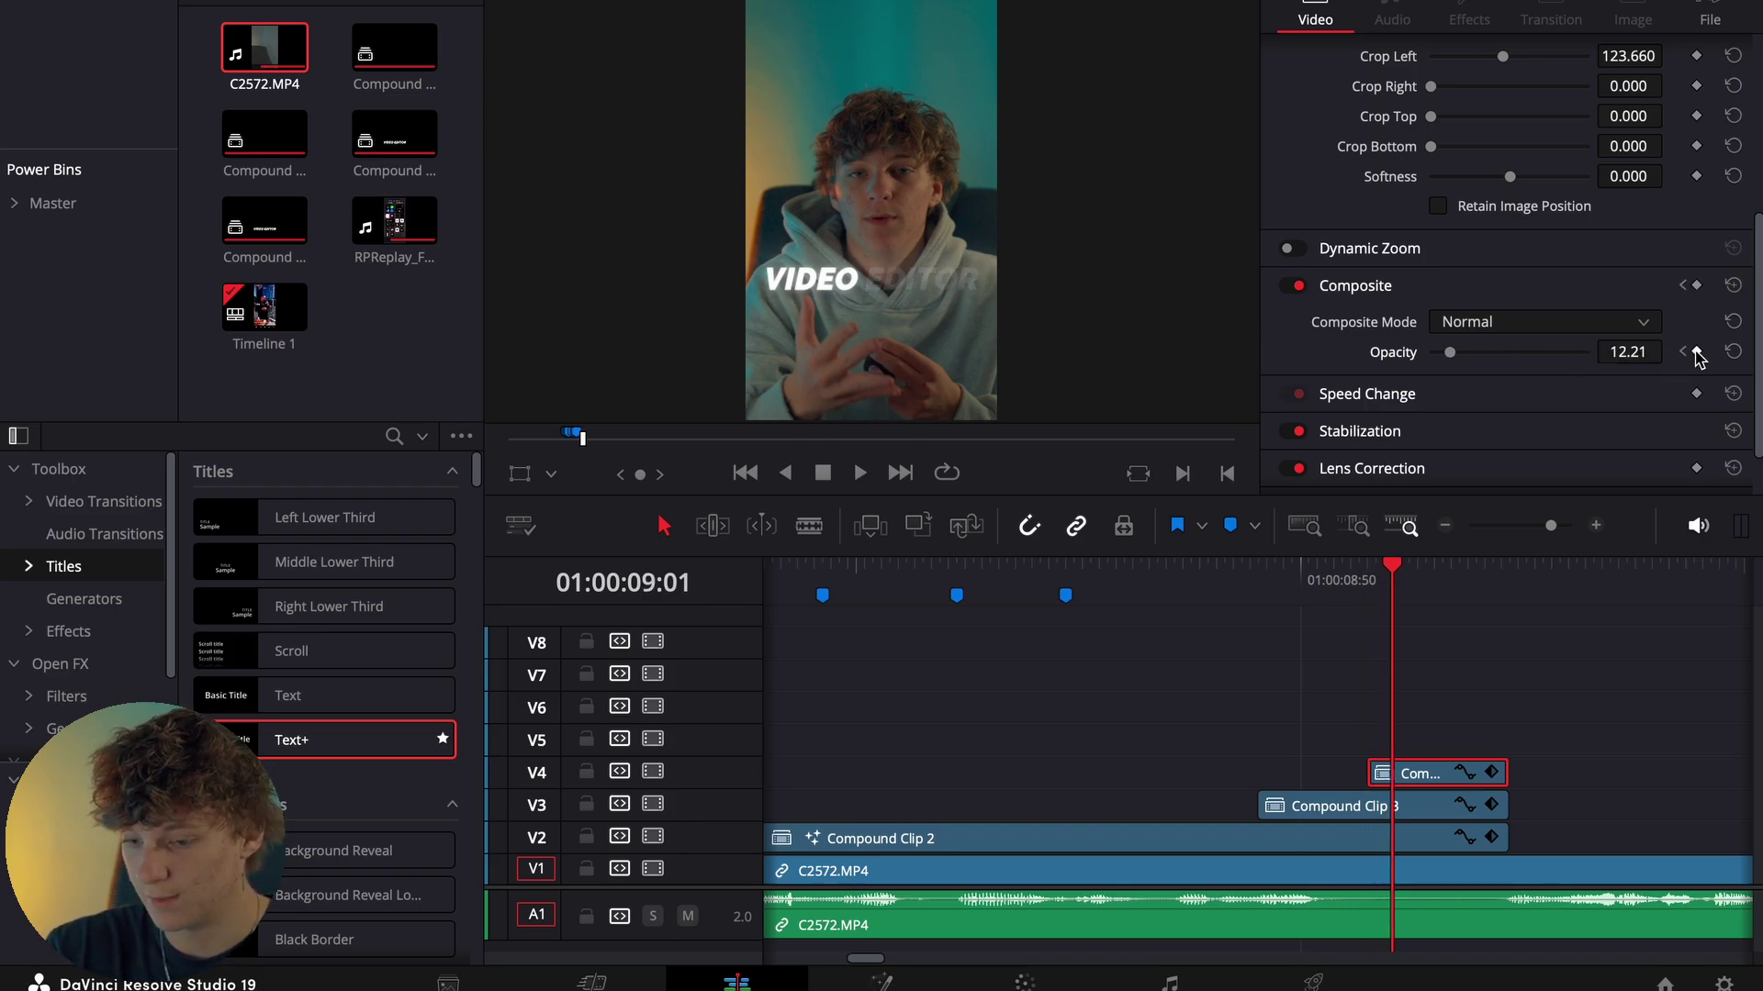
key("space")
key("space")
key("Left")
key("Left")
key("Left")
key("Left")
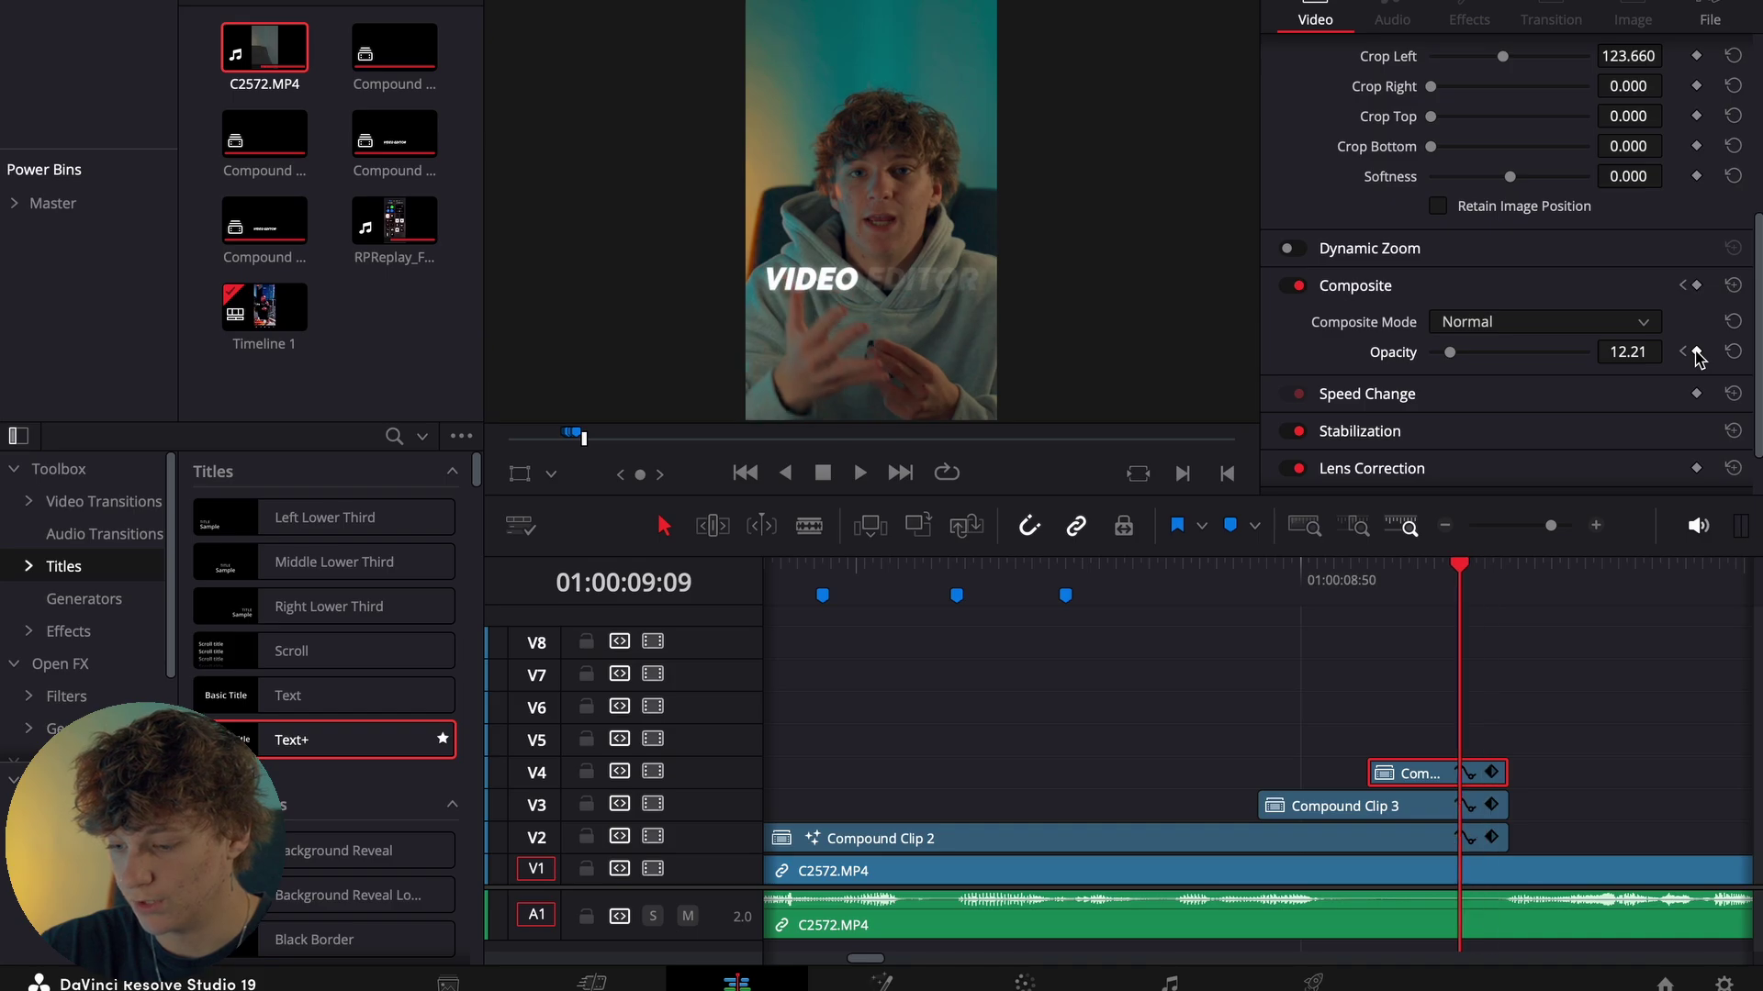
key("Right")
key("Right")
left_click_drag(1449, 351, 1502, 342)
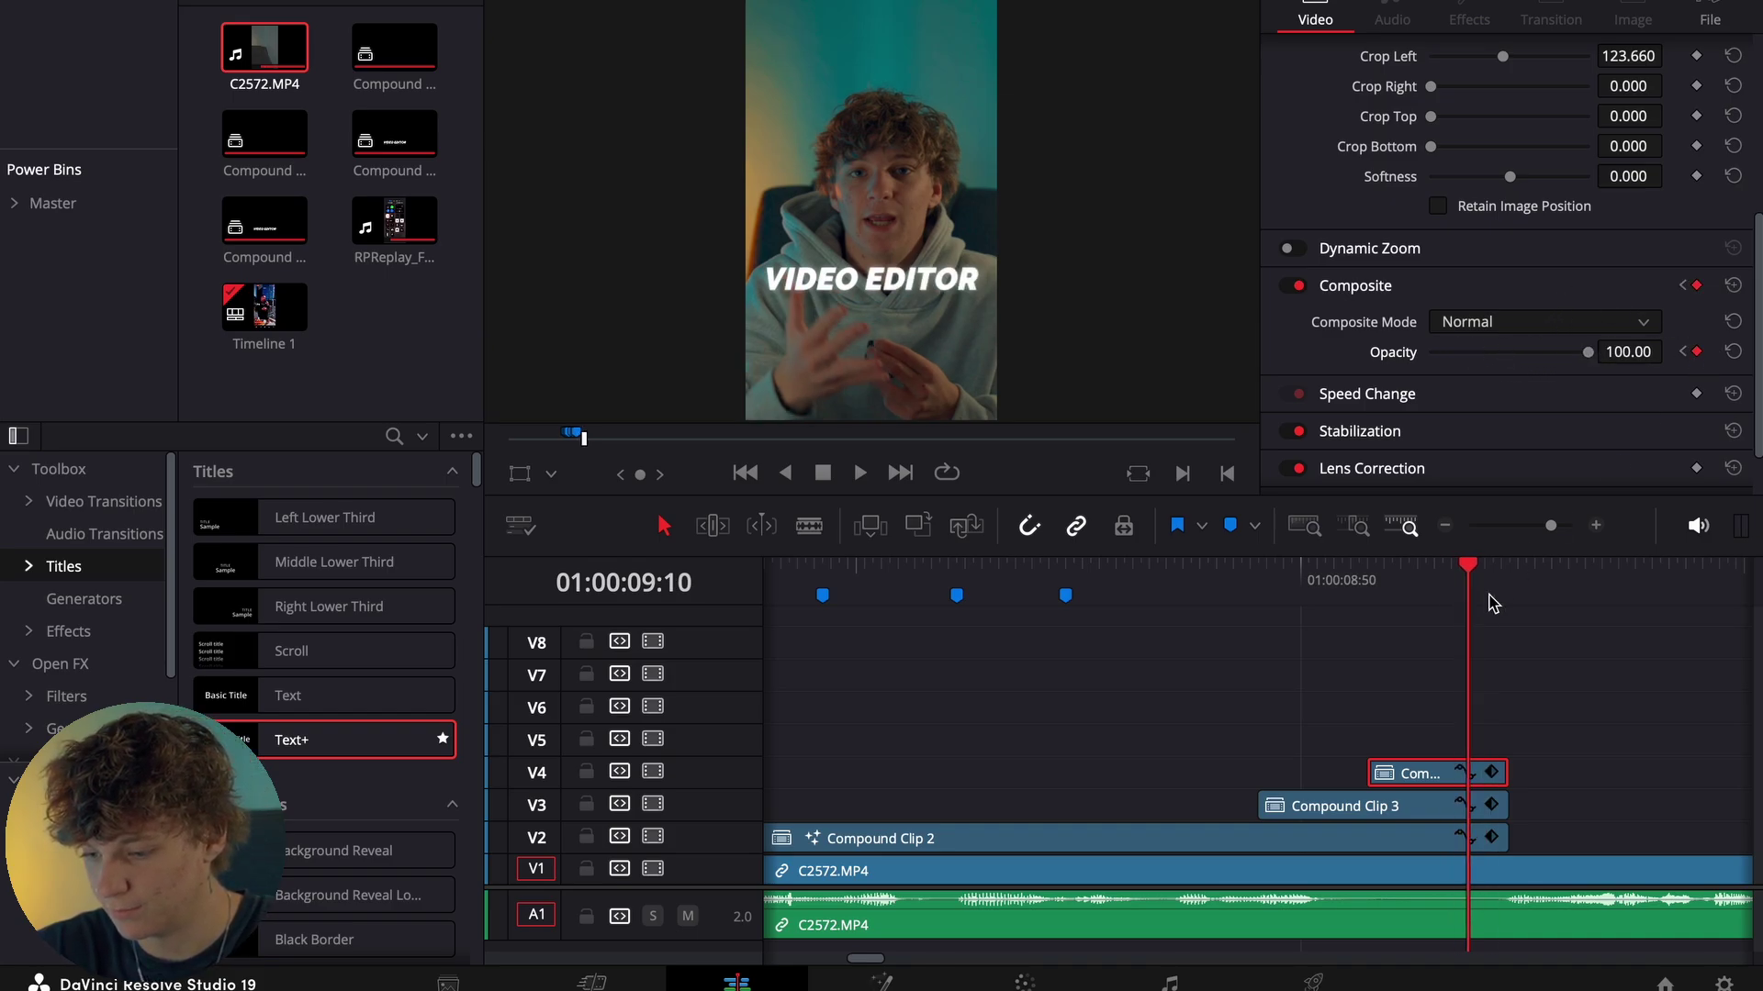
Play back the whole caption animation from the start of the V2 compound clip at 01:00:06:52.
left_click_drag(1467, 587, 1030, 611)
left_click(1445, 525)
left_click(1445, 525)
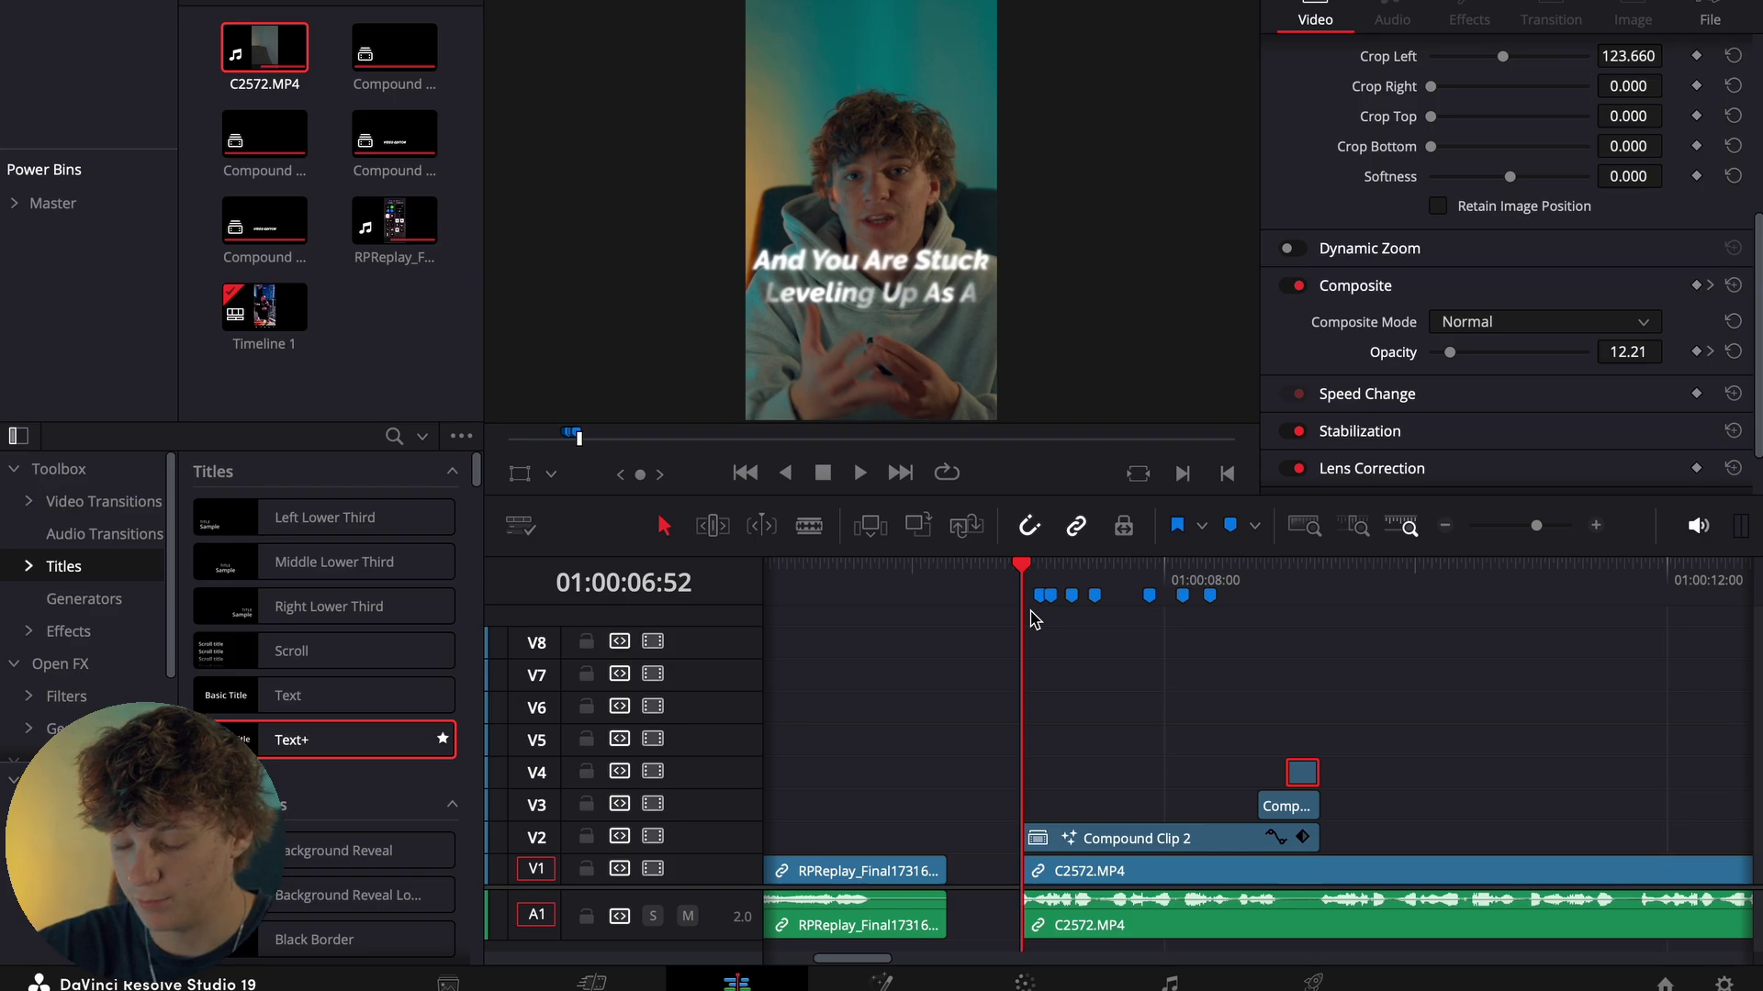
key("space")
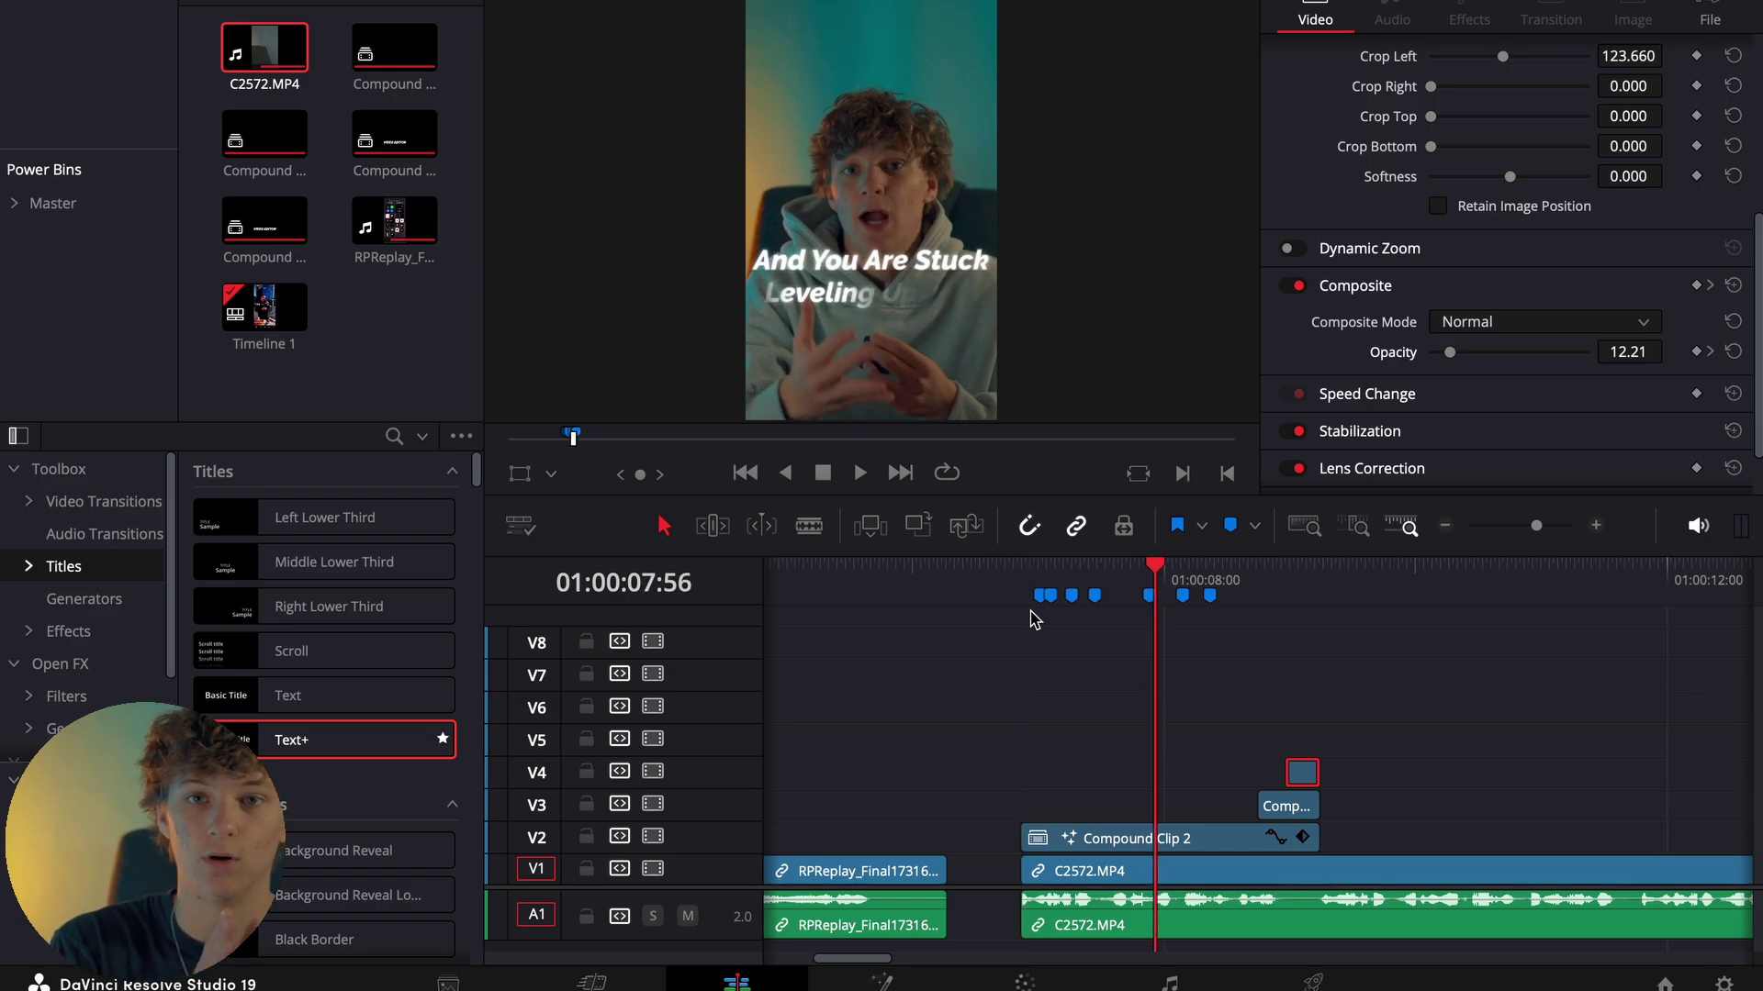